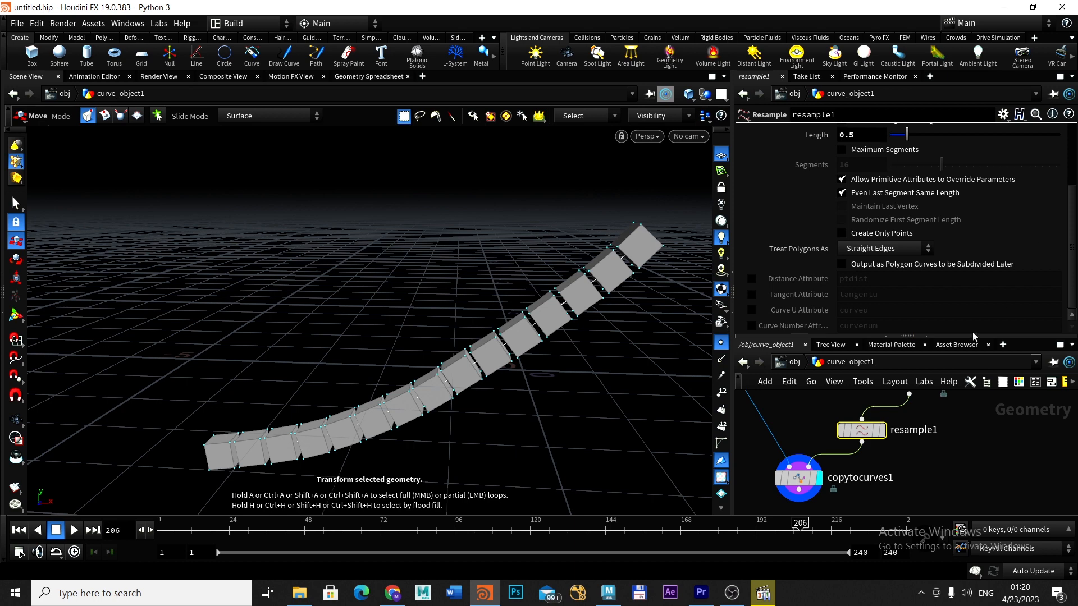
# Enable Maximum Segments on the resample1 node and reduce the segment count to 1
pyautogui.moveTo(974, 420); pyautogui.dragTo(968, 434, button='middle')
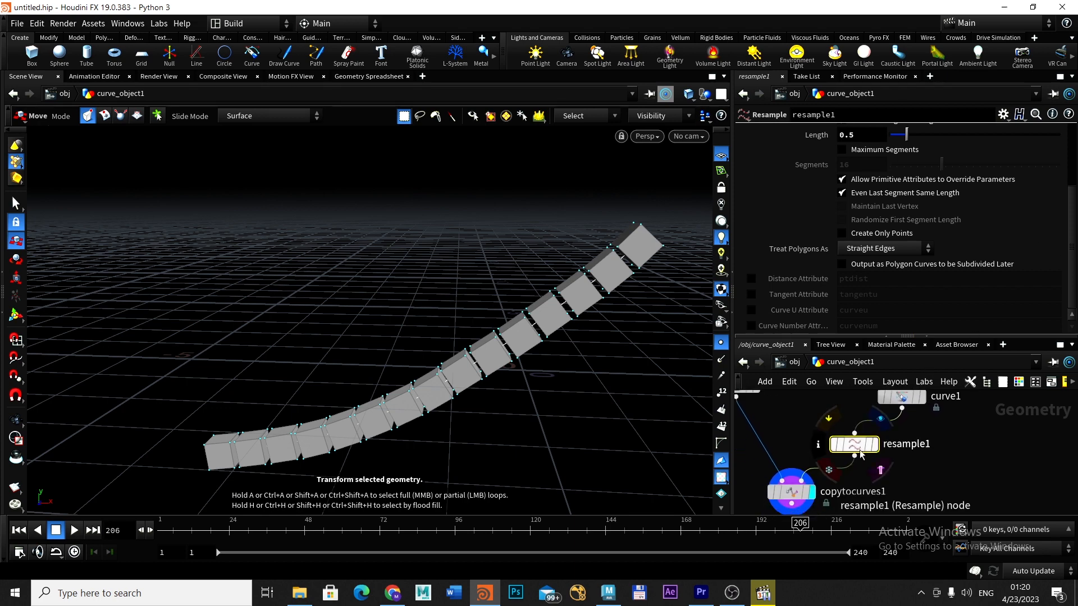
pyautogui.moveTo(1071, 222); pyautogui.dragTo(1068, 167)
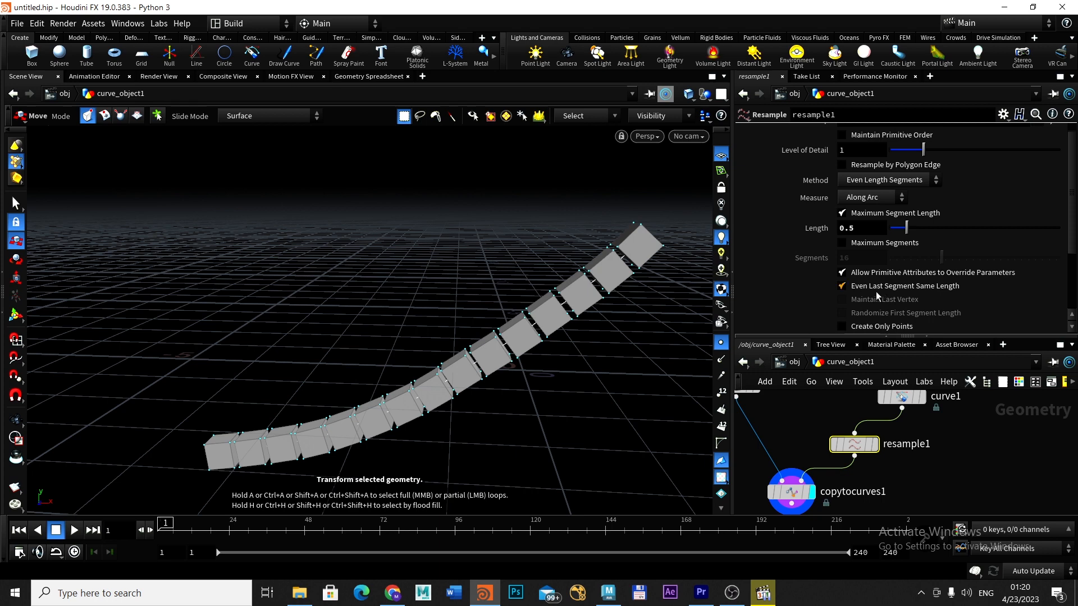
pyautogui.click(846, 245)
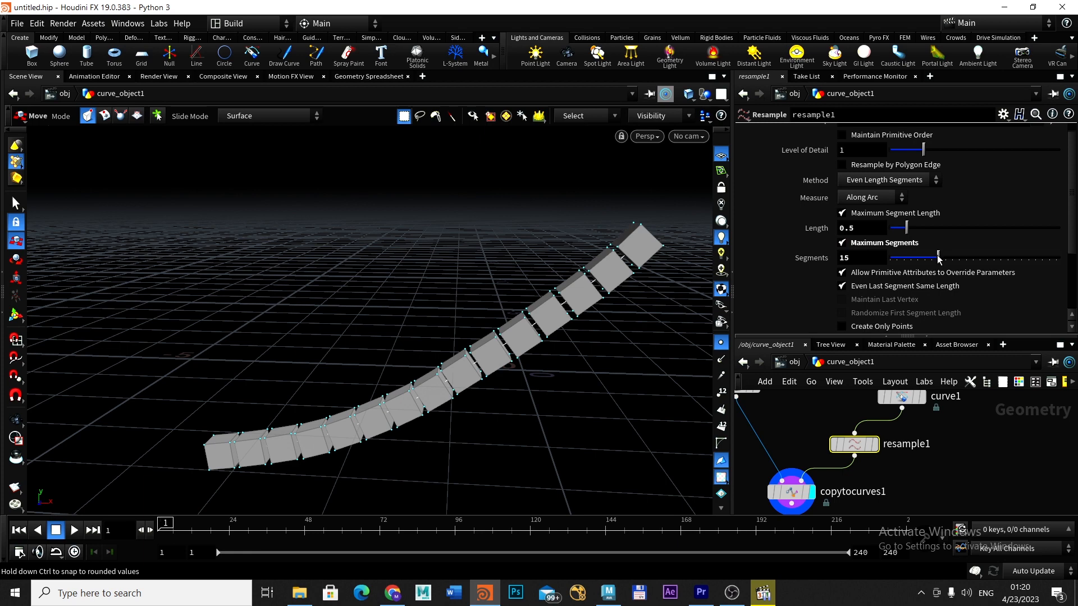
pyautogui.moveTo(938, 257); pyautogui.dragTo(887, 260)
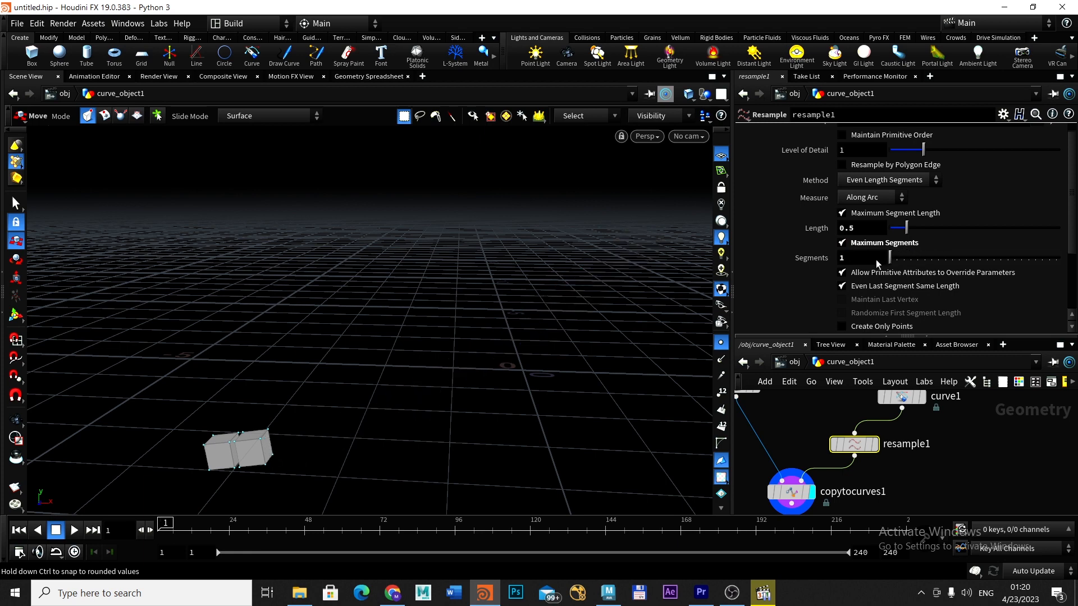
# Set a keyframe on resample1's Segments parameter at frame 1 with a value of 1
pyautogui.rightClick(801, 261)
pyautogui.moveTo(826, 296)
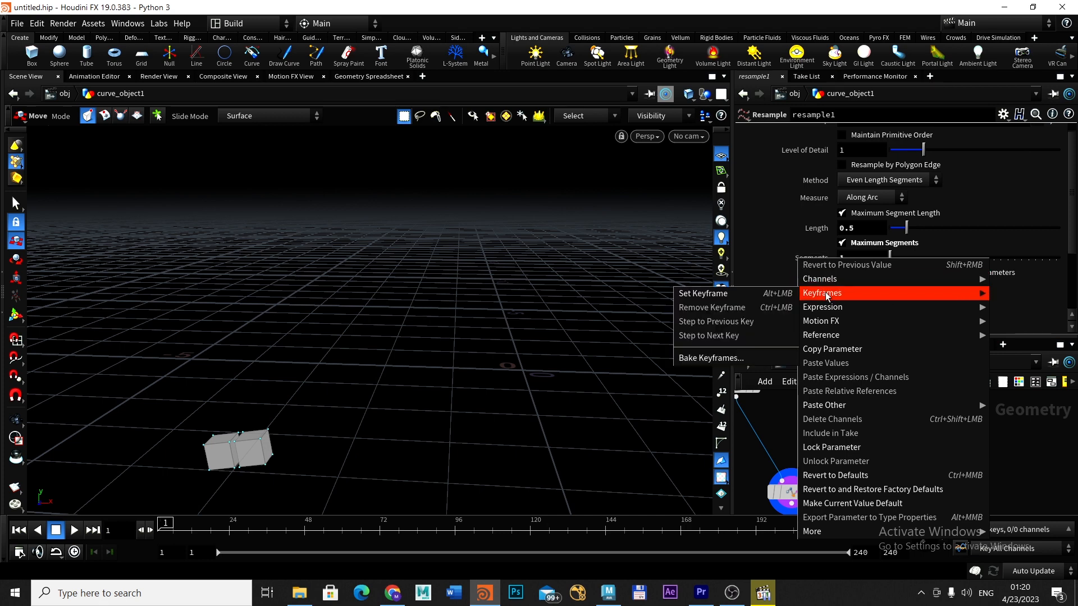
pyautogui.click(779, 294)
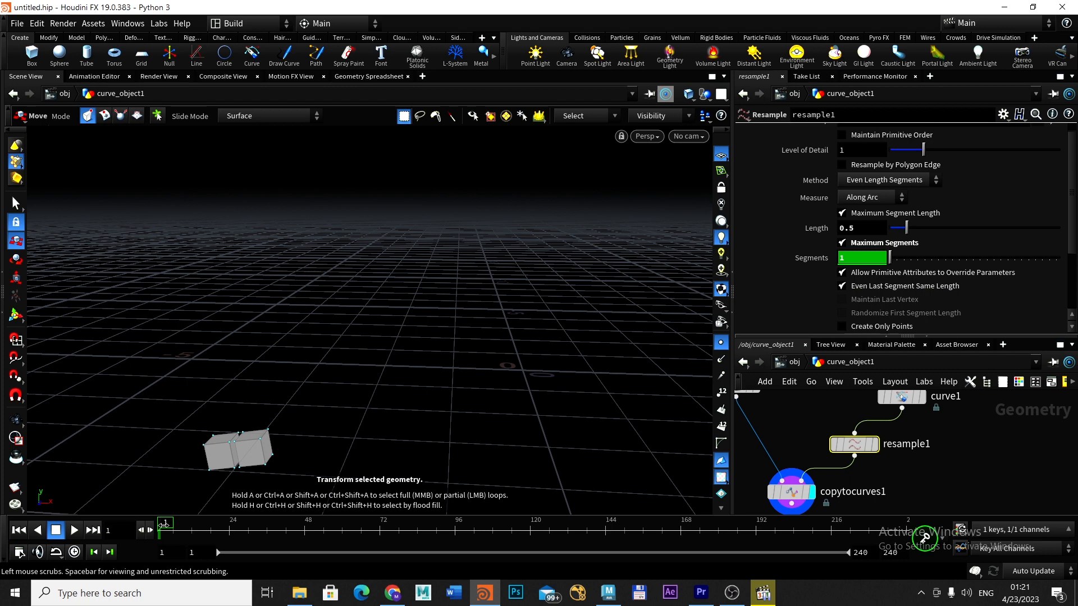
pyautogui.moveTo(166, 523); pyautogui.dragTo(228, 523)
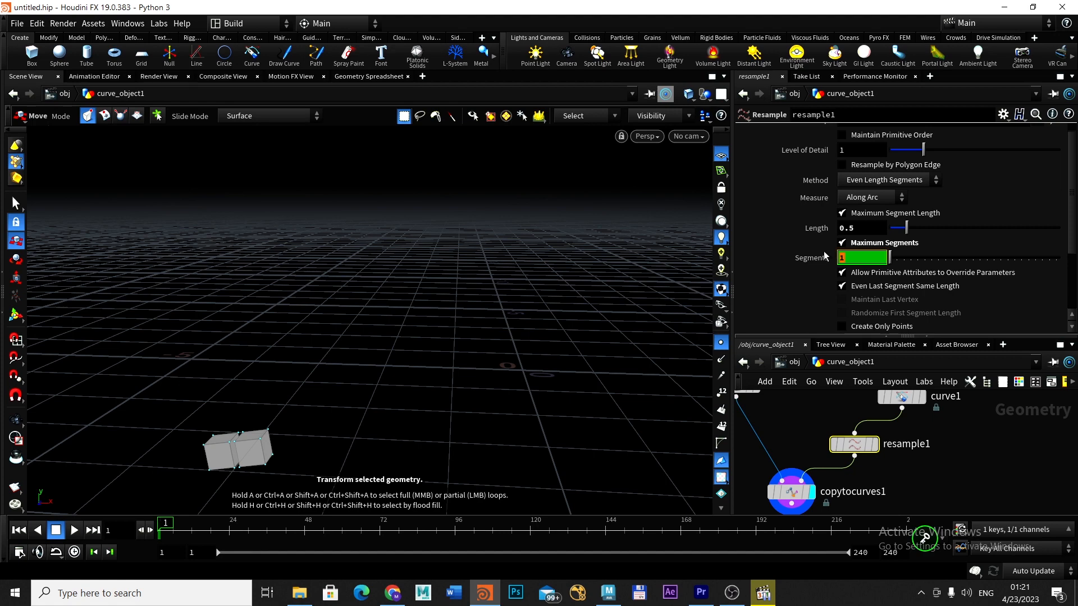
pyautogui.write('1')
pyautogui.press('Return')
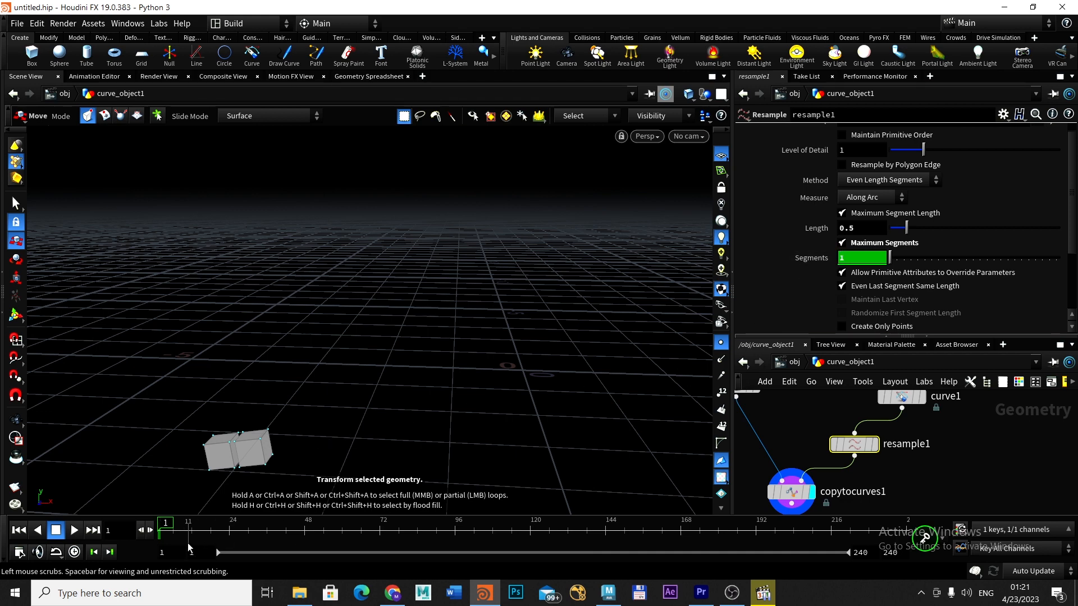
# Set Segments to 16 at frame 240 and commit the change as a second keyframe
pyautogui.moveTo(167, 522); pyautogui.dragTo(192, 524)
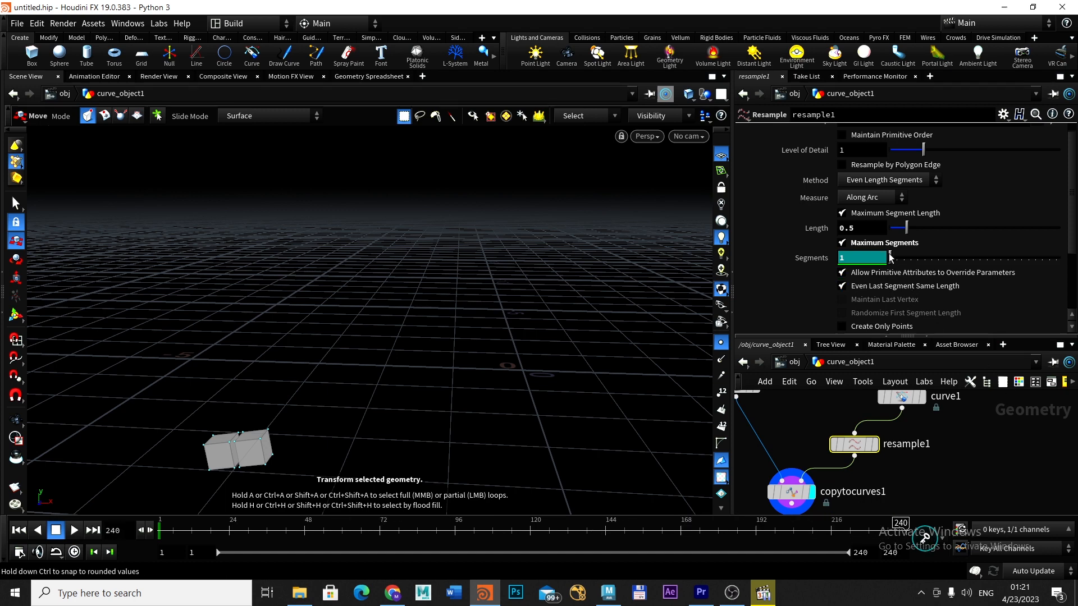
pyautogui.moveTo(895, 258); pyautogui.dragTo(940, 266)
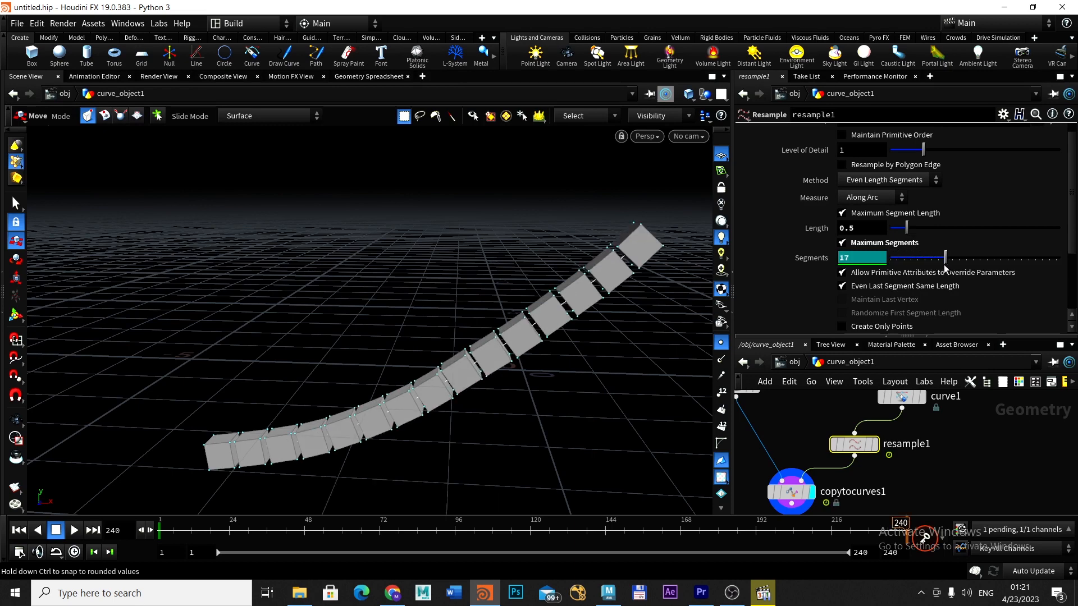
pyautogui.moveTo(937, 270); pyautogui.dragTo(943, 268)
pyautogui.rightClick(823, 261)
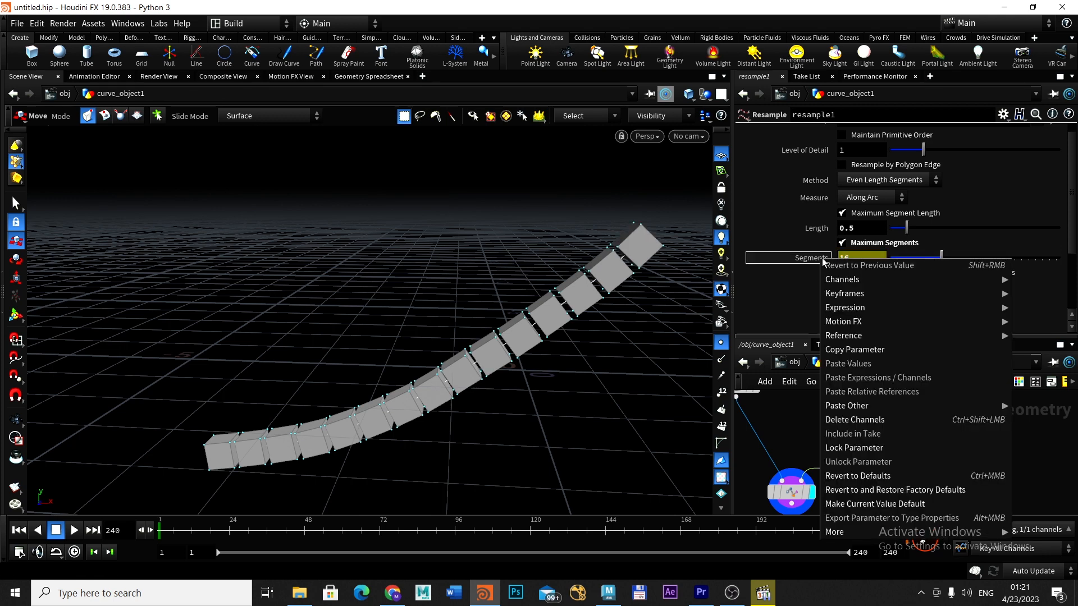
pyautogui.moveTo(833, 291)
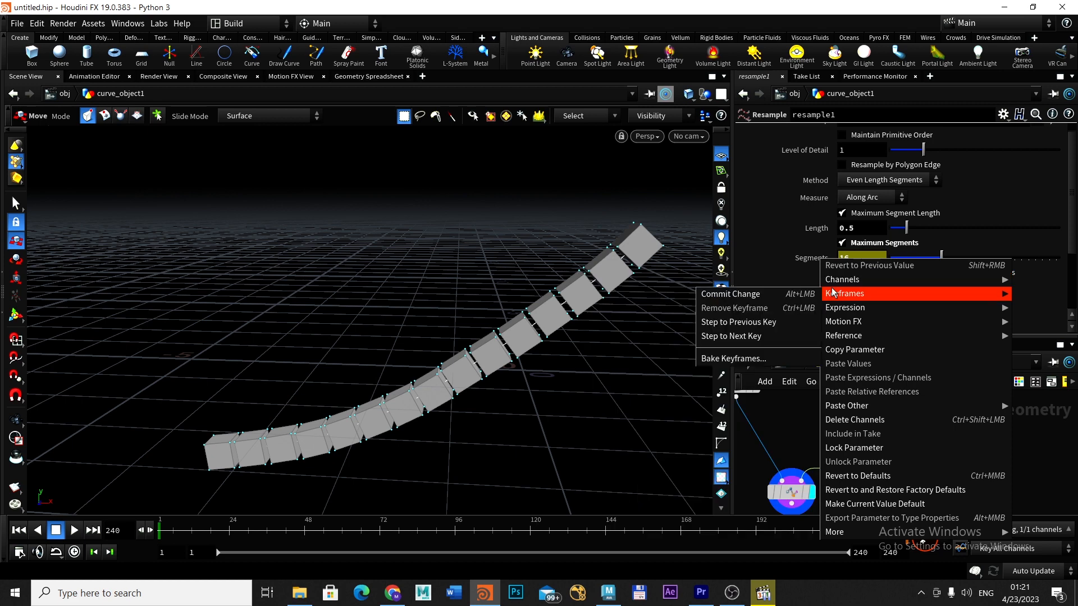
pyautogui.click(796, 295)
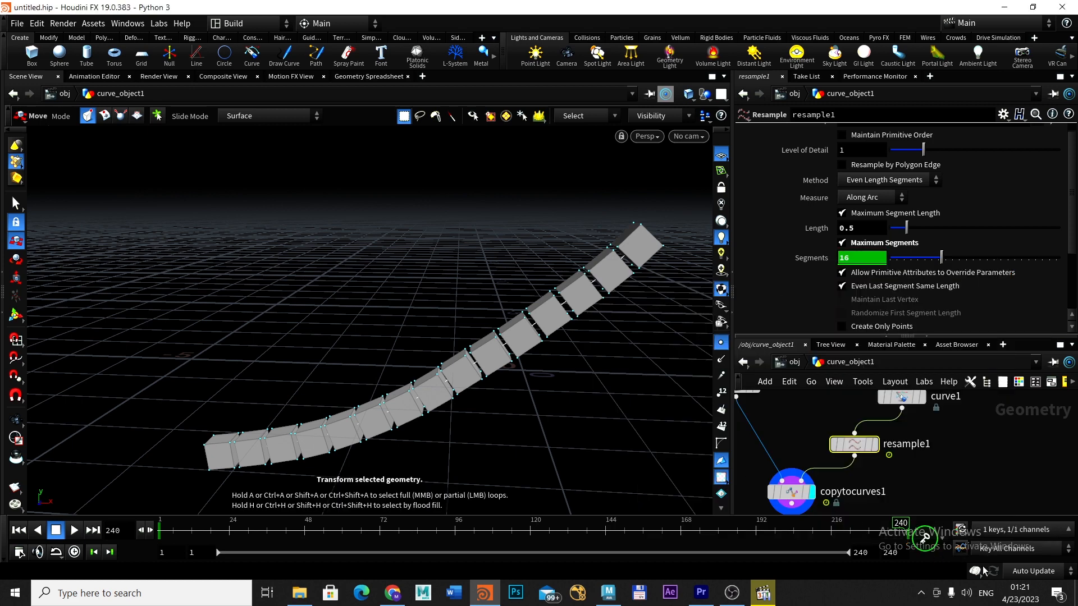
# Play the box growth animation from the first frame and arrange the Houdini and Maya windows side by side
pyautogui.click(17, 532)
pyautogui.click(73, 531)
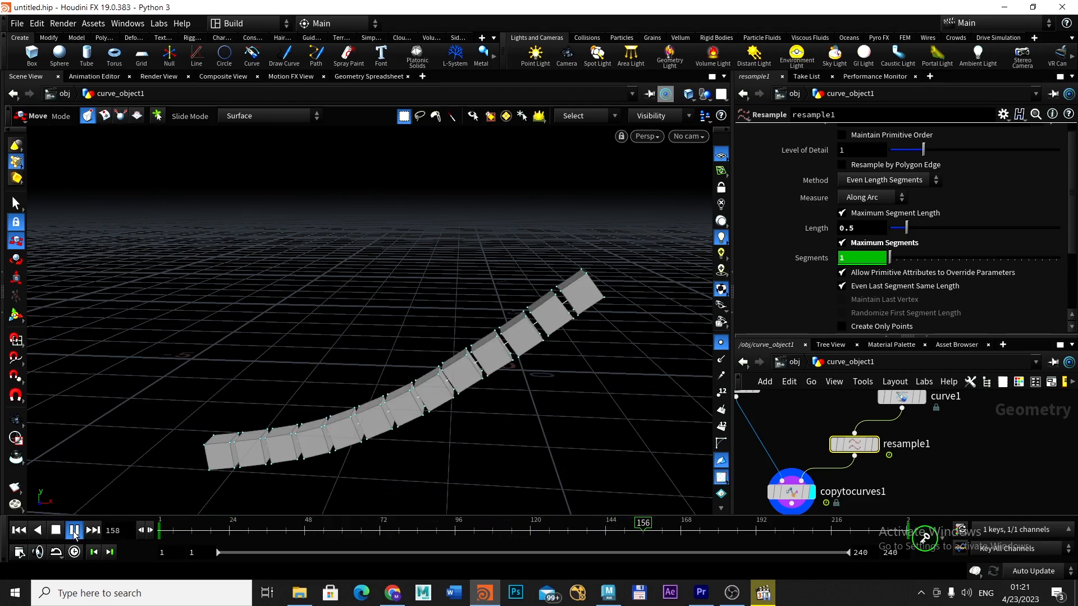
pyautogui.click(1032, 7)
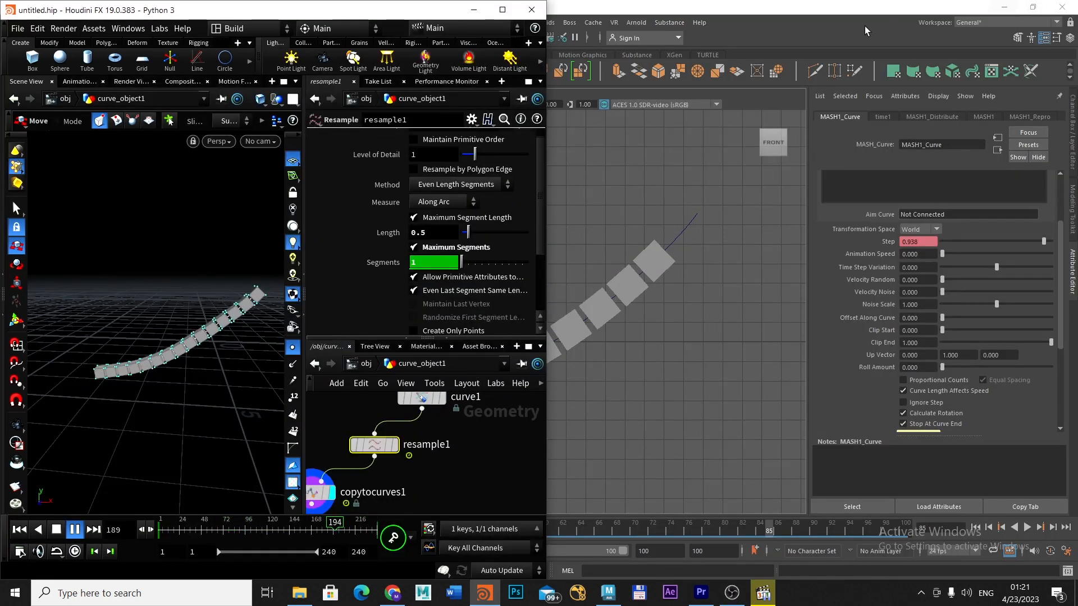
pyautogui.click(547, 28)
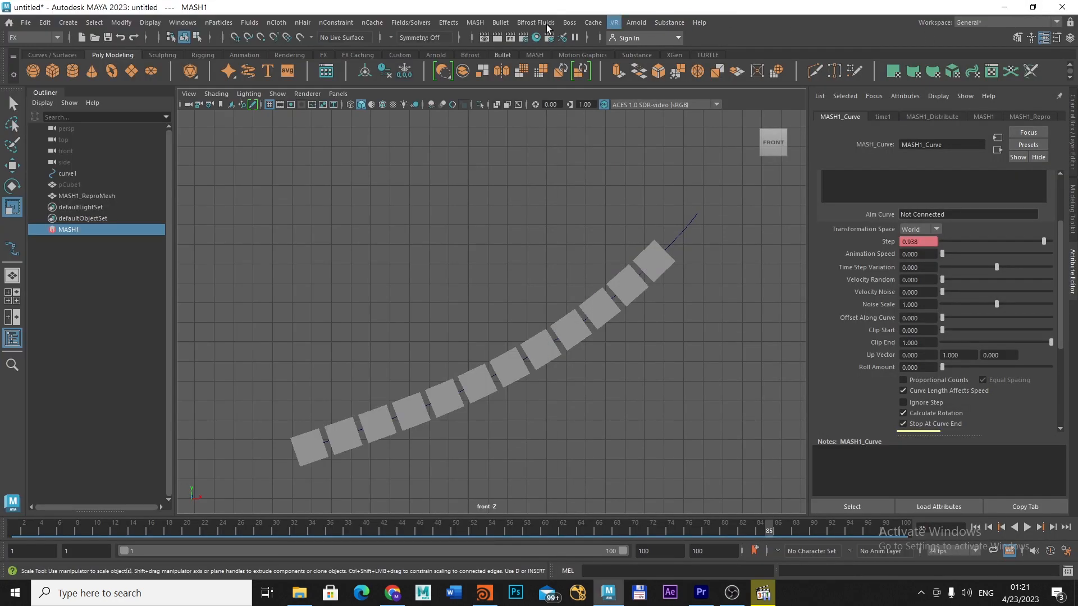
pyautogui.click(1039, 6)
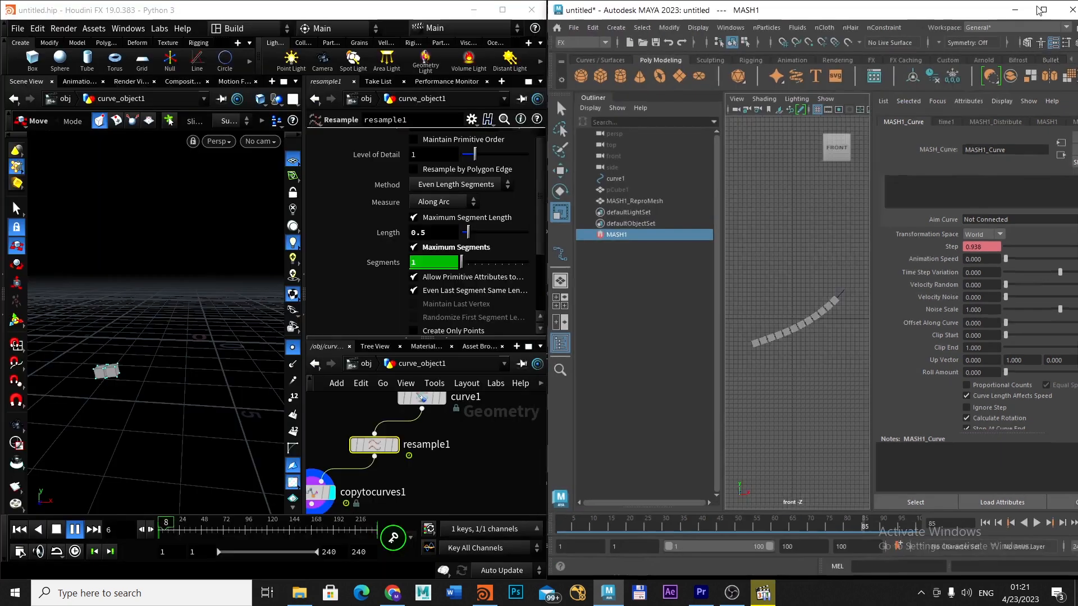
# Play the MASH curve animation in Maya to compare it with the Houdini version
pyautogui.click(1036, 523)
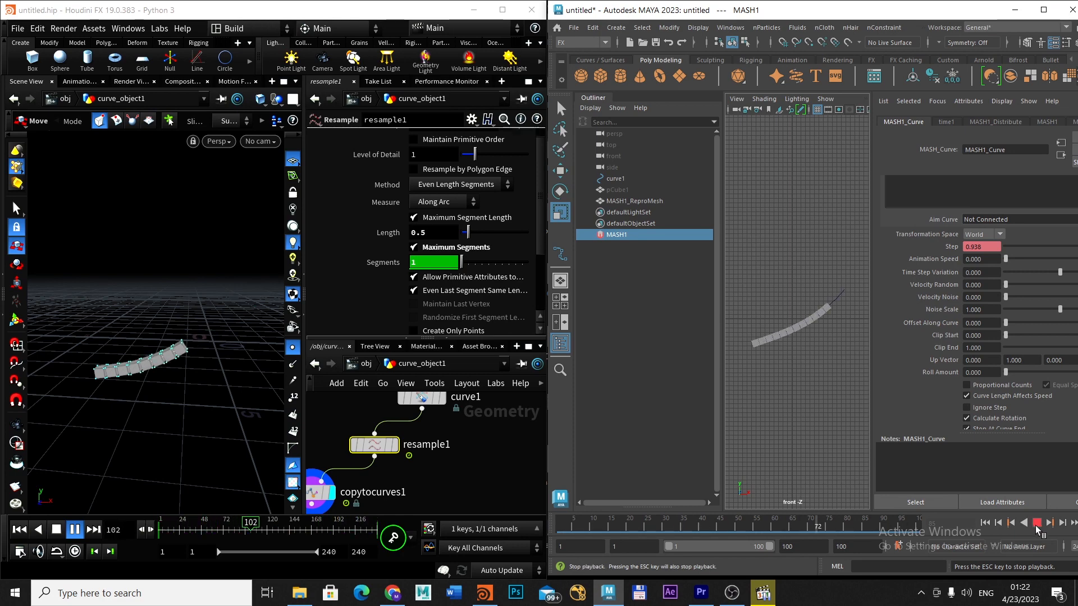
pyautogui.click(1036, 525)
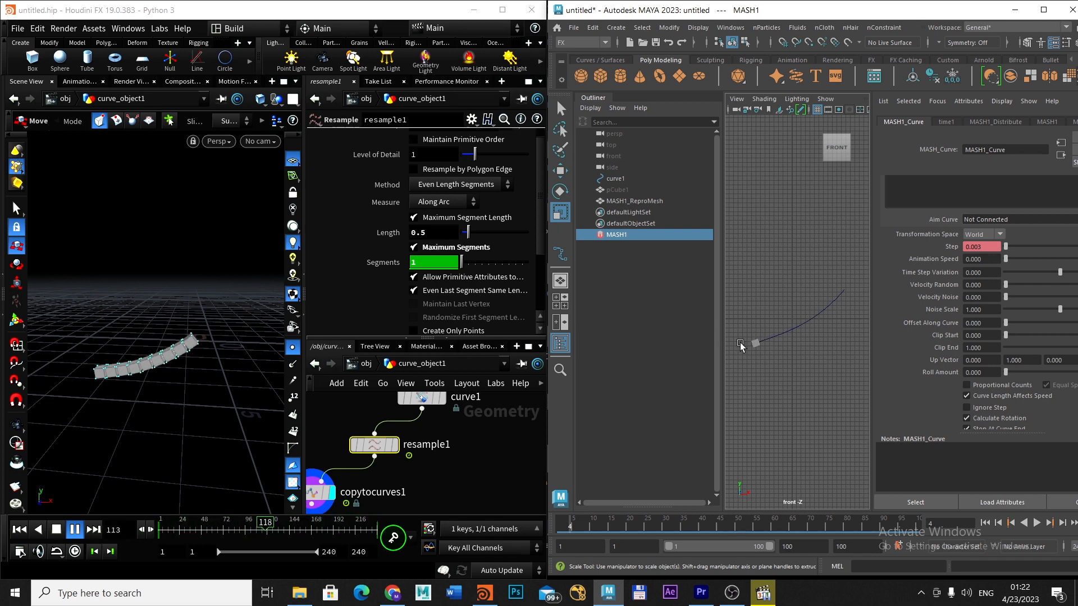
pyautogui.click(1036, 522)
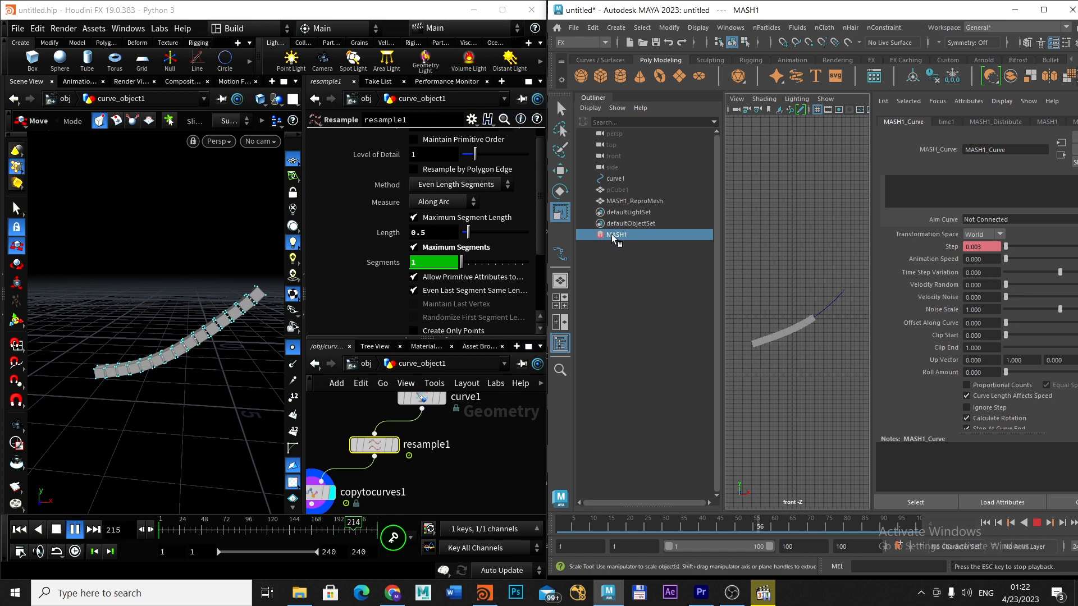
# Hide Maya's Outliner and side editors and expand Houdini's Scene View to compare both animations in larger viewports
pyautogui.click(595, 98)
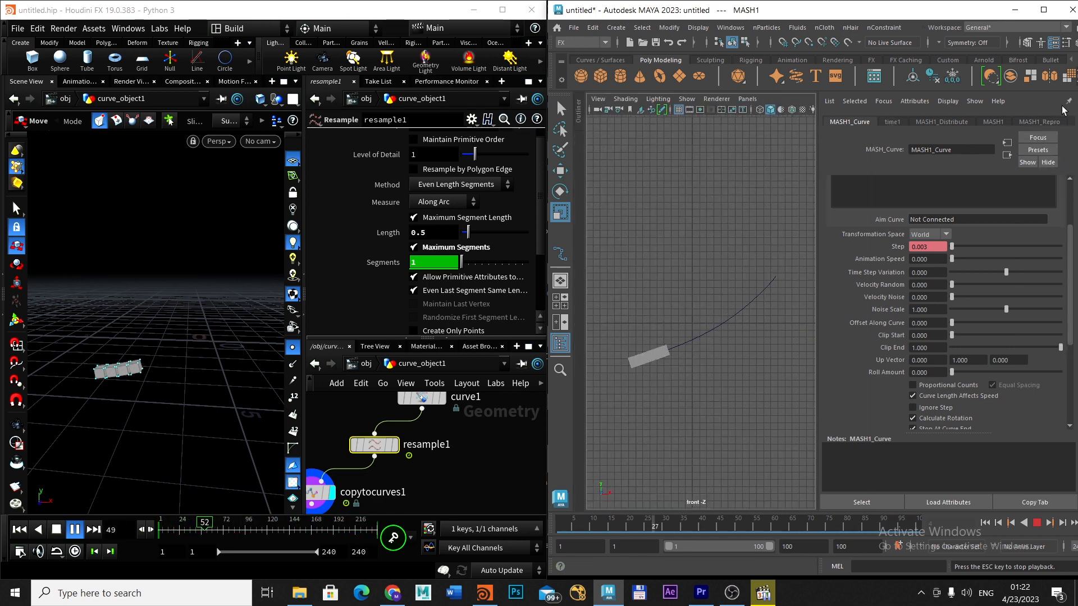
pyautogui.moveTo(978, 12); pyautogui.dragTo(972, 13)
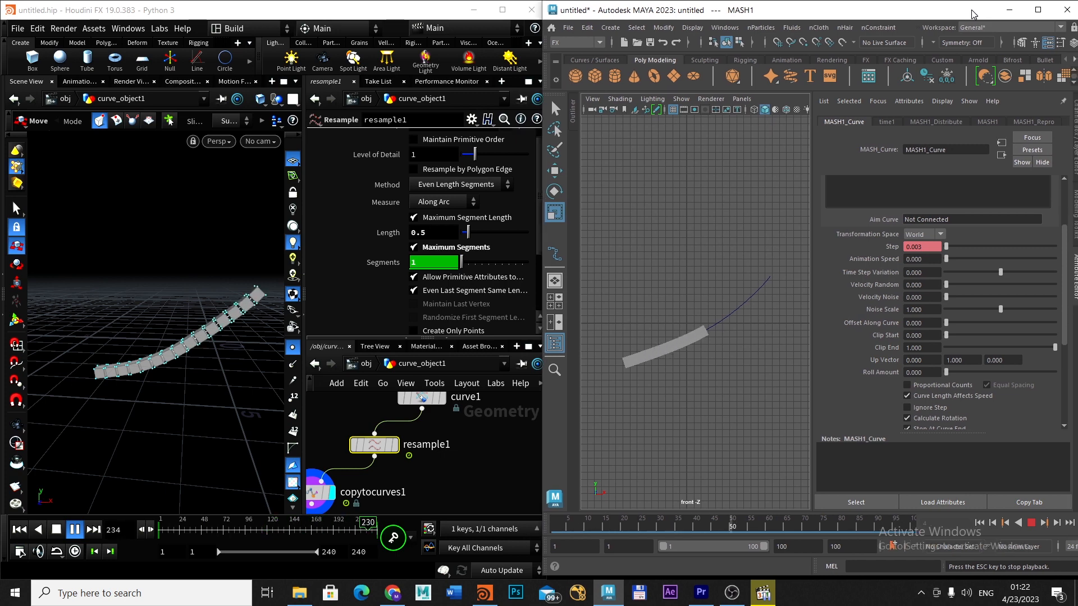
pyautogui.click(1074, 112)
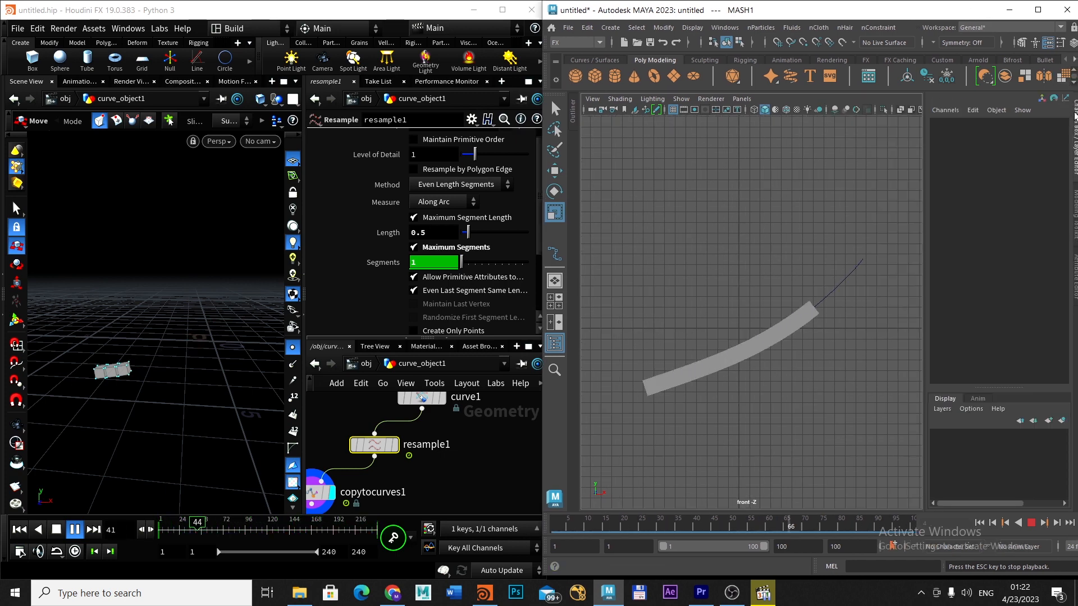
pyautogui.click(1072, 42)
pyautogui.click(1073, 43)
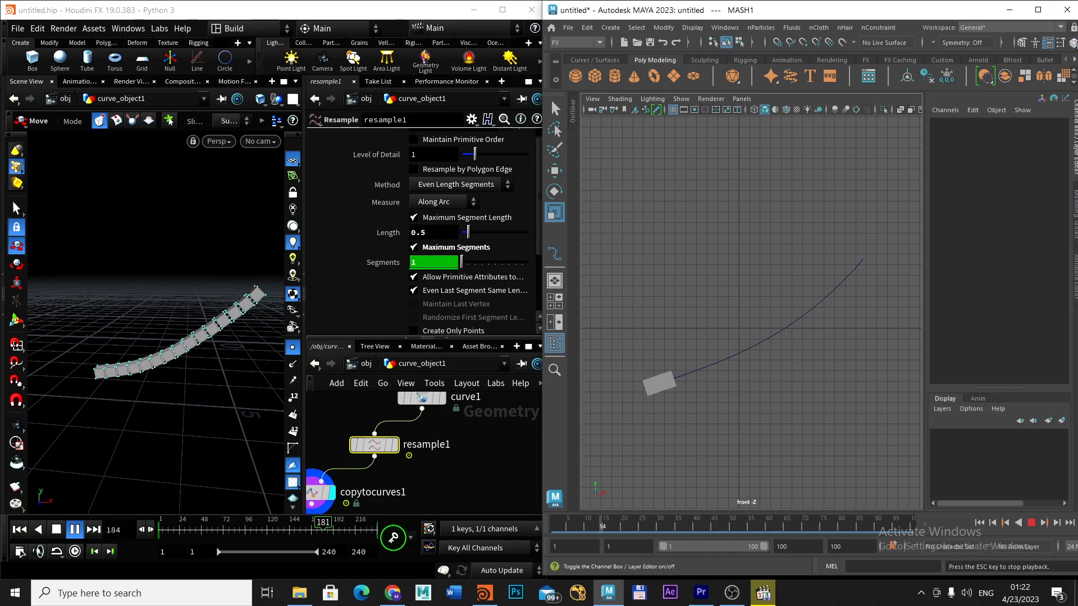
pyautogui.click(1073, 43)
pyautogui.click(1072, 42)
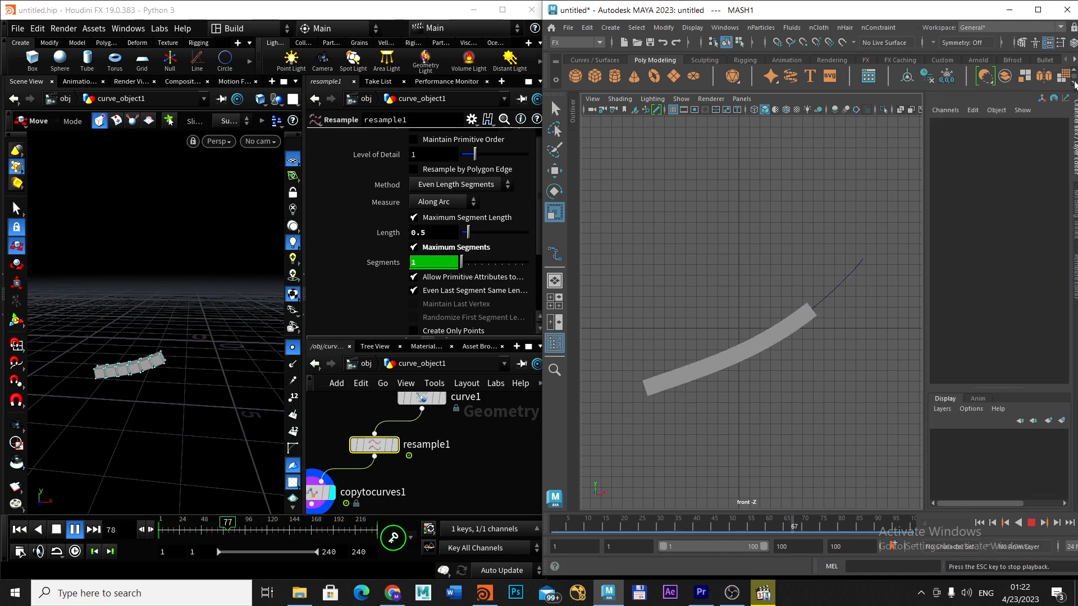
pyautogui.click(1074, 85)
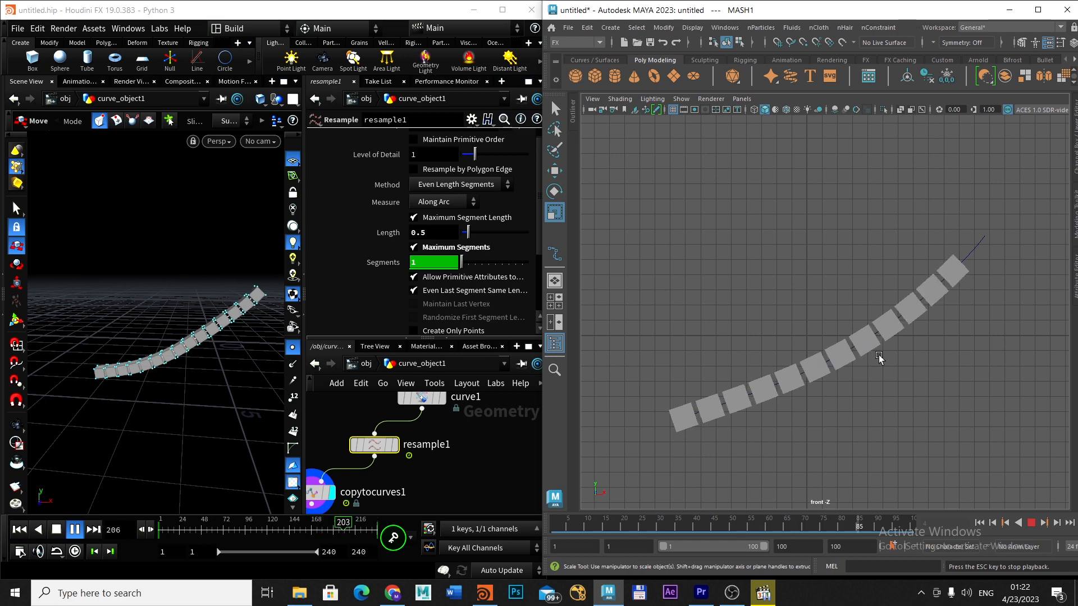
pyautogui.click(285, 82)
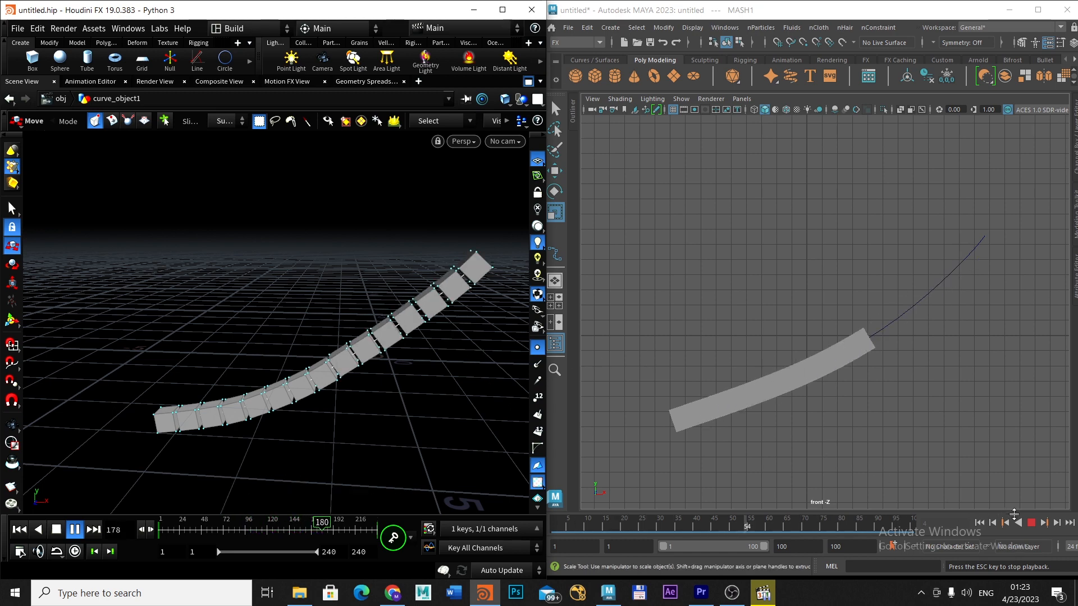
# Stop playback in both Houdini and Maya and rewind the Maya timeline to frame 1
pyautogui.click(1018, 522)
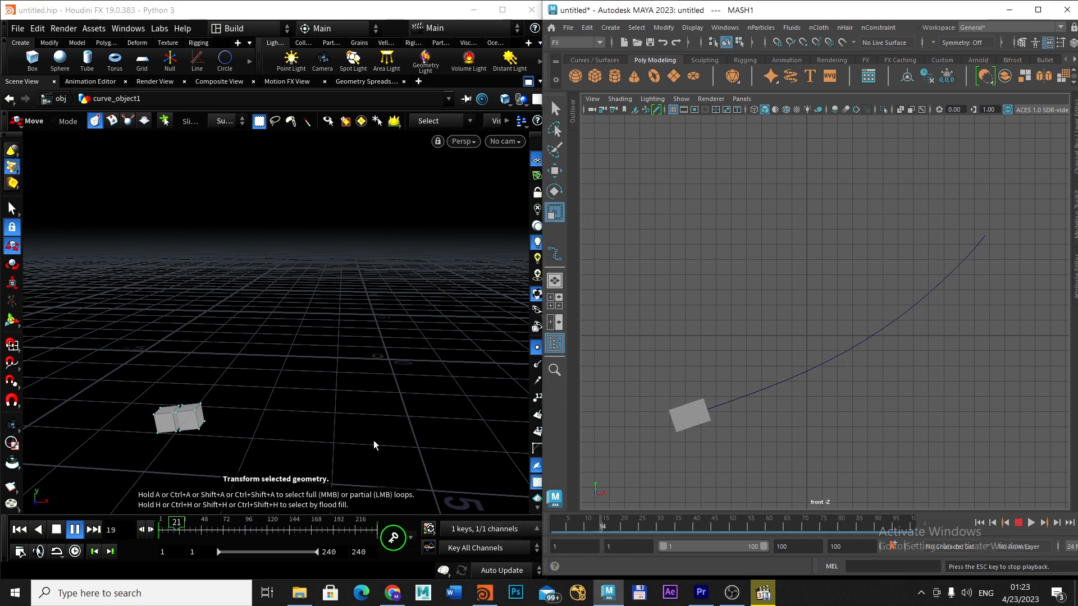
pyautogui.click(57, 531)
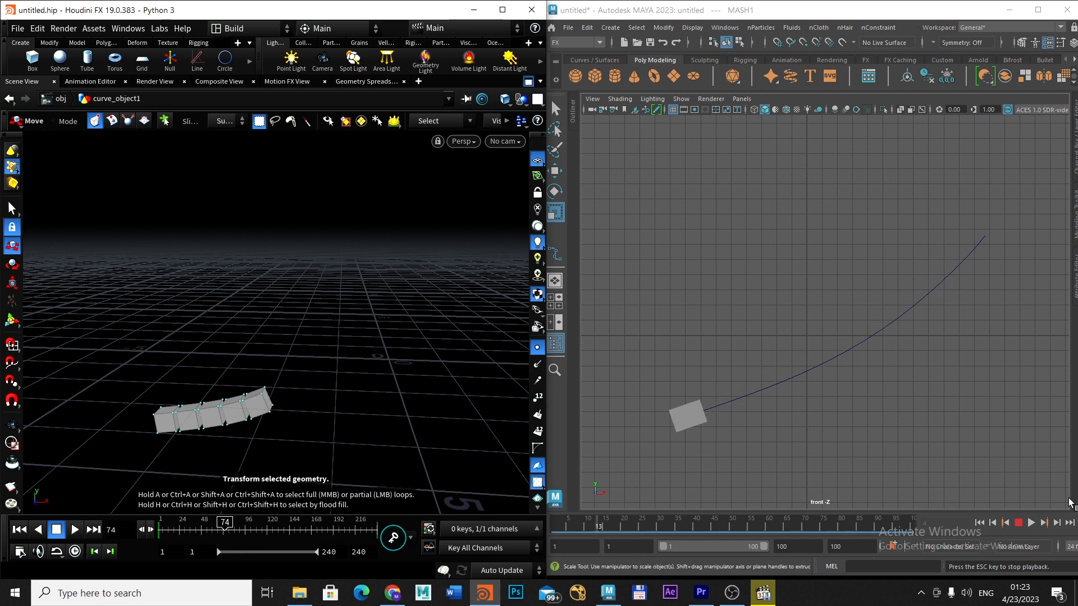
pyautogui.click(987, 526)
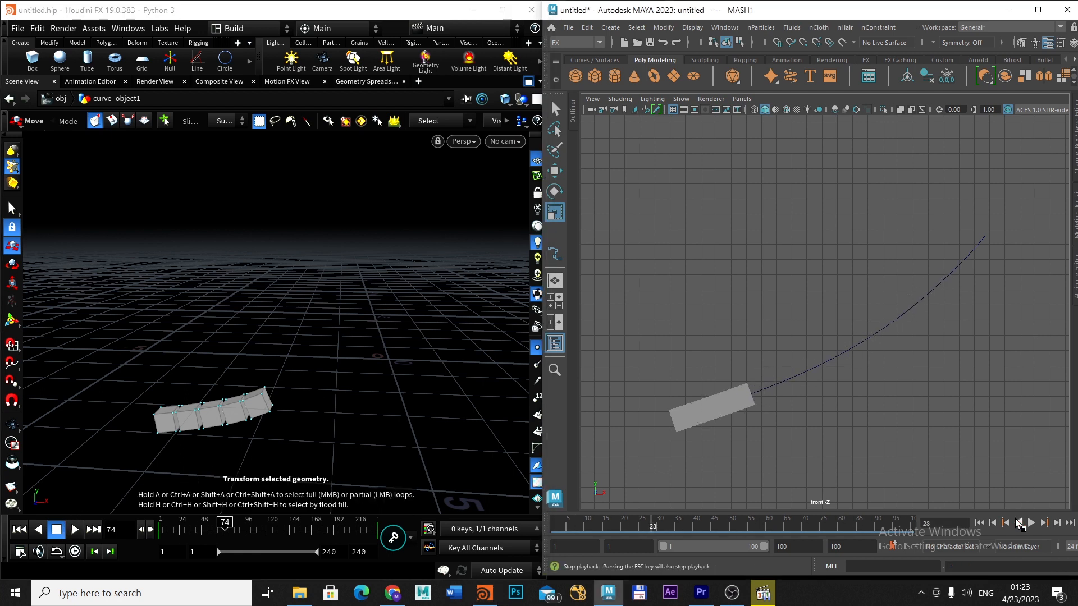
pyautogui.click(979, 522)
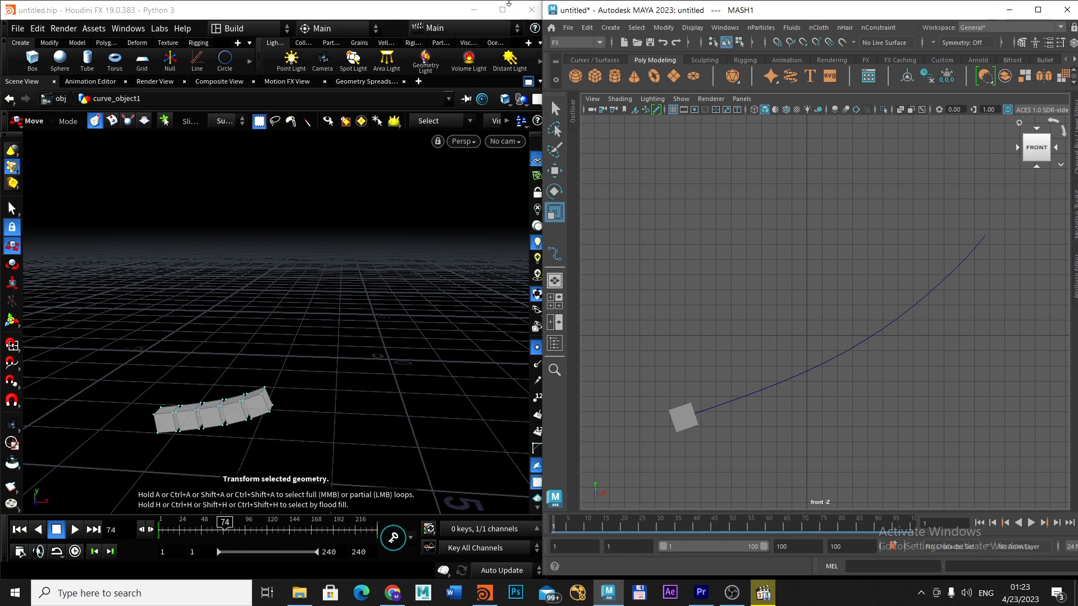
# Return to the full-screen Houdini layout with the parameter and network panes, and go to frame 240
pyautogui.click(501, 14)
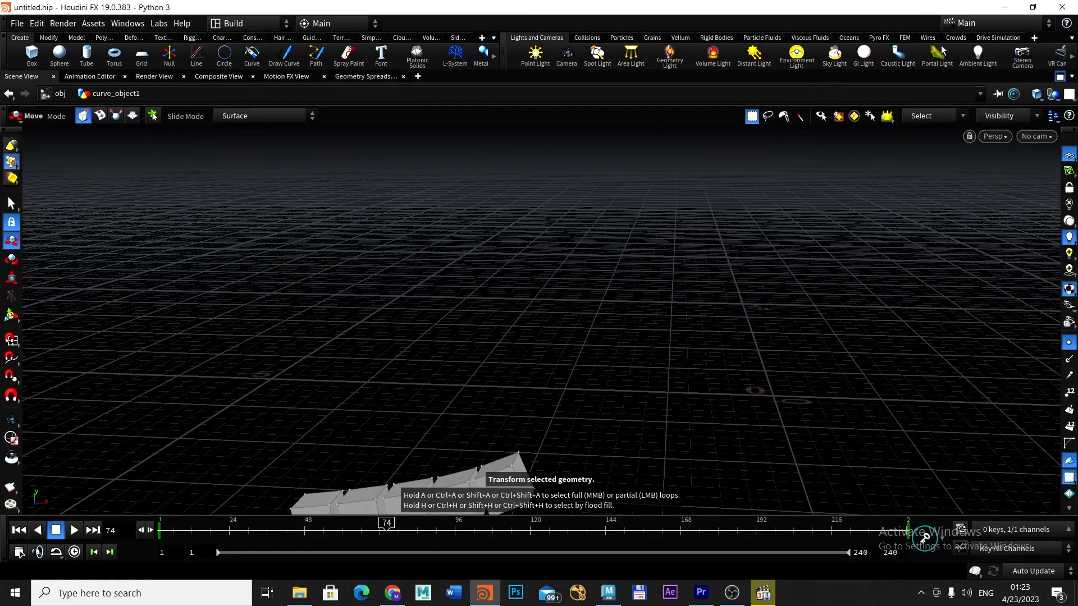
pyautogui.click(1060, 78)
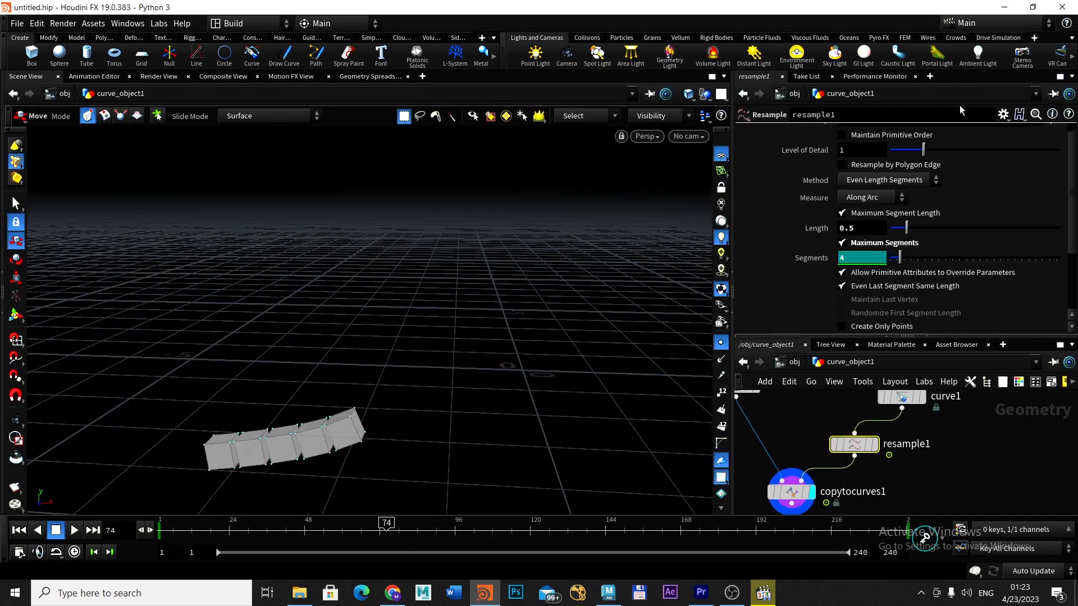
pyautogui.click(92, 530)
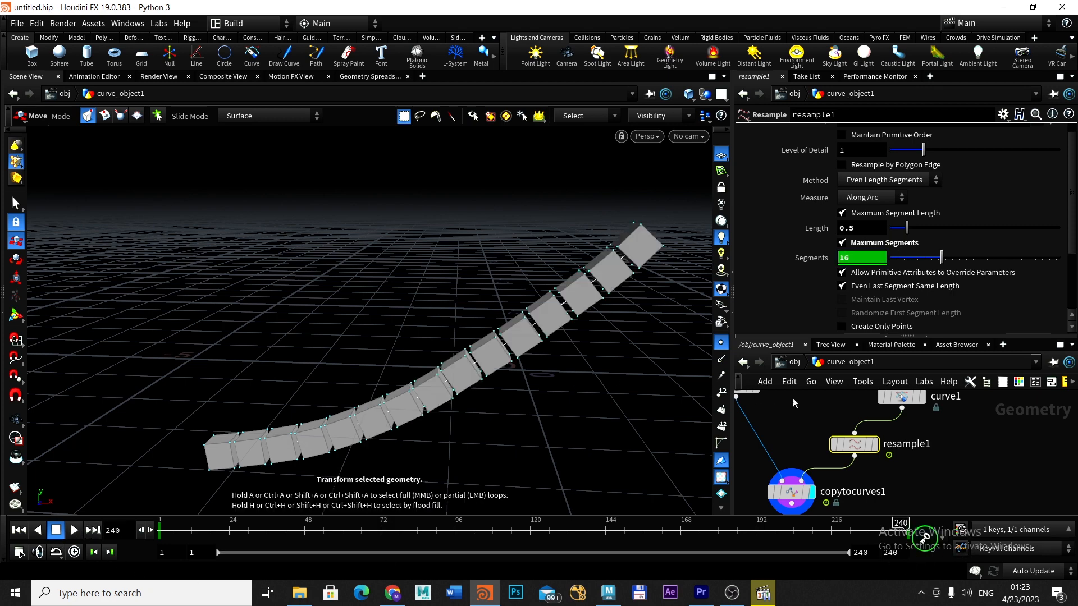
pyautogui.moveTo(789, 412); pyautogui.dragTo(846, 445, button='middle')
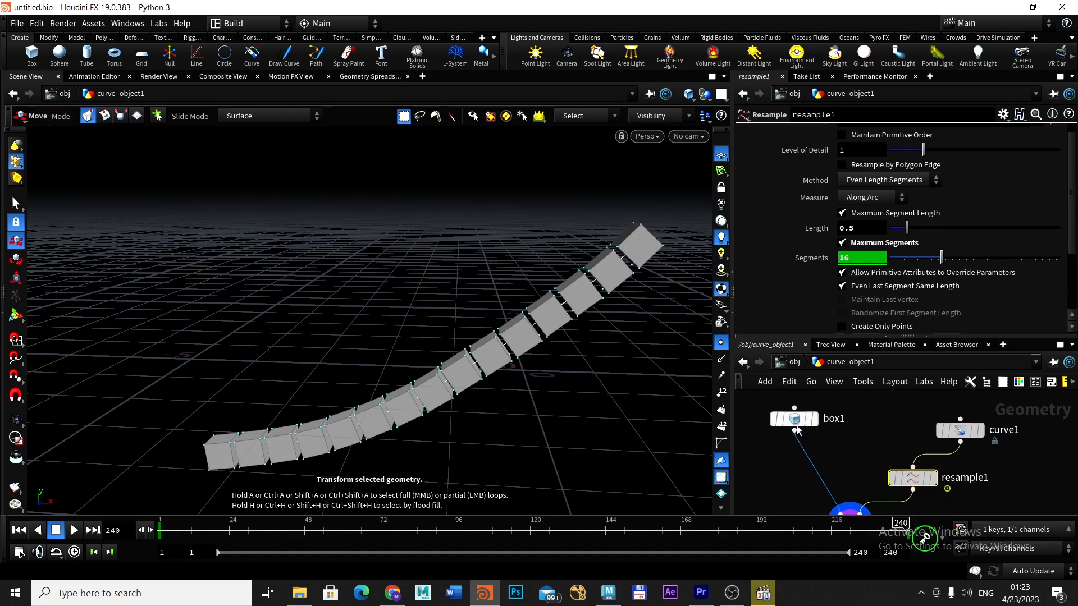
# Flatten the box1 node's geometry by setting its Y size to 0.18
pyautogui.click(796, 425)
pyautogui.keyDown('alt'); pyautogui.moveTo(439, 444); pyautogui.dragTo(489, 423); pyautogui.keyUp('alt')
pyautogui.keyDown('alt'); pyautogui.moveTo(519, 306); pyautogui.dragTo(517, 388, button='right'); pyautogui.keyUp('alt')
pyautogui.moveTo(517, 387); pyautogui.dragTo(479, 357)
pyautogui.press('t')
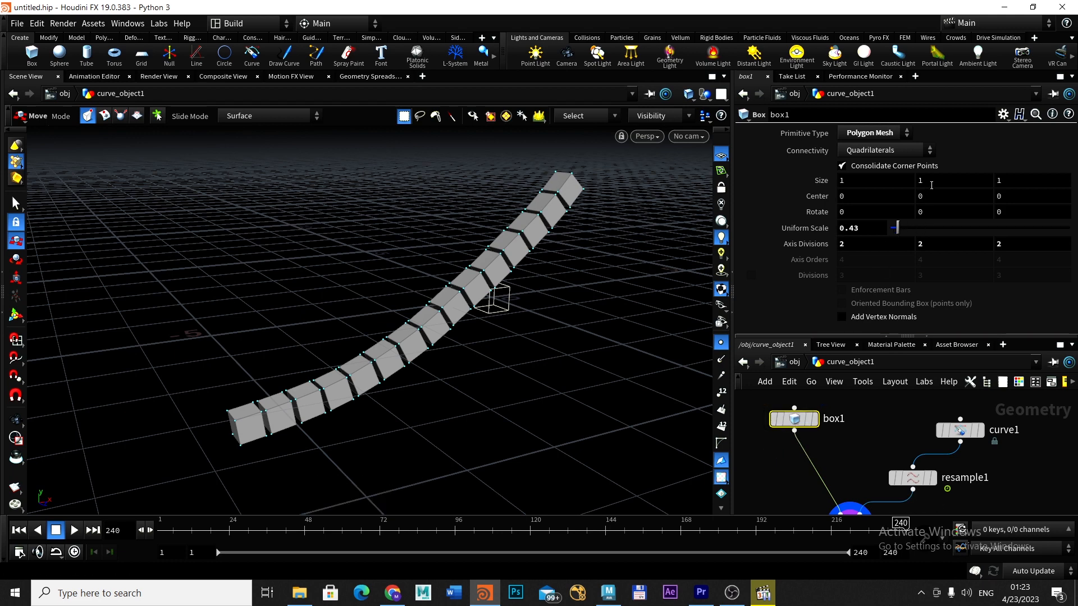
pyautogui.moveTo(931, 181)
pyautogui.mouseDown(button='middle')
pyautogui.moveTo(956, 172)
pyautogui.moveTo(931, 181)
pyautogui.mouseUp(button='middle')
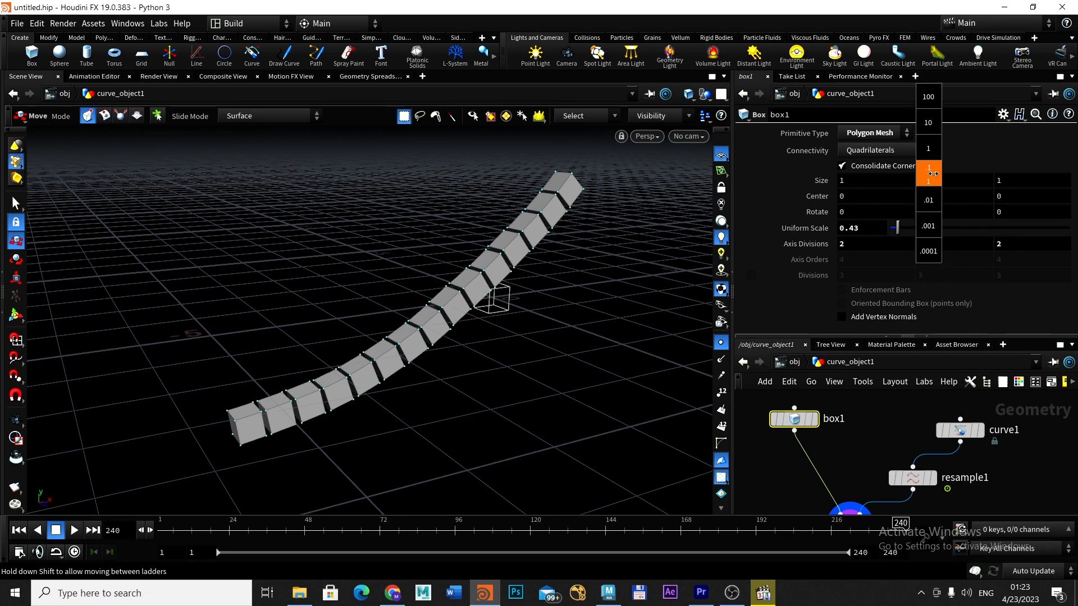
pyautogui.moveTo(933, 174); pyautogui.dragTo(452, 208, button='middle')
# Try a larger Z size on box1, undo it, and set the X size to 4.9 instead
pyautogui.moveTo(1004, 181); pyautogui.dragTo(1039, 181, button='middle')
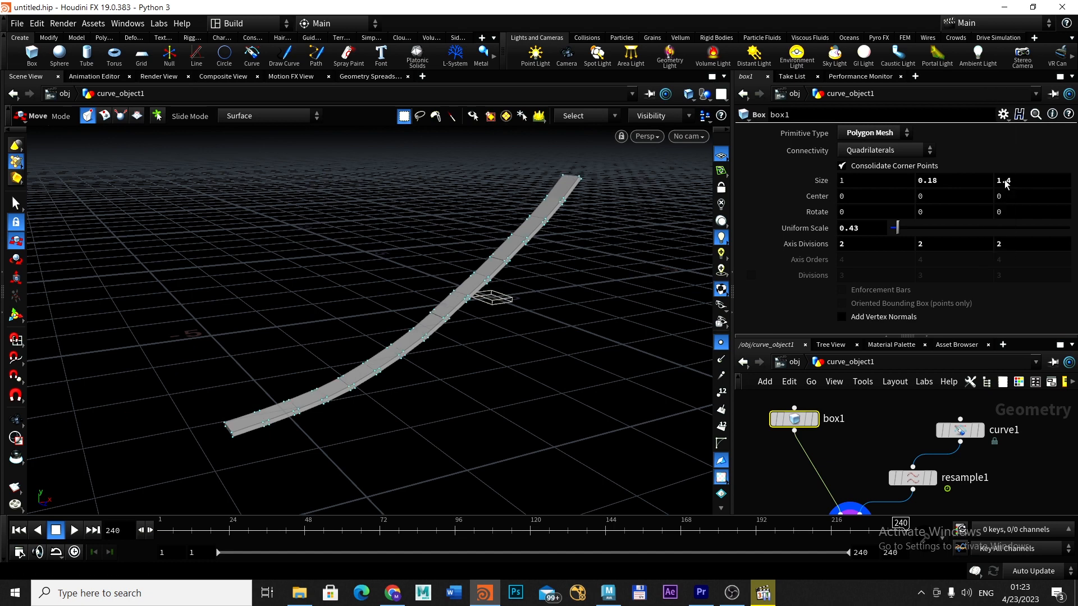
pyautogui.hotkey('ctrl', 'z')
pyautogui.moveTo(851, 187); pyautogui.dragTo(5, 178, button='middle')
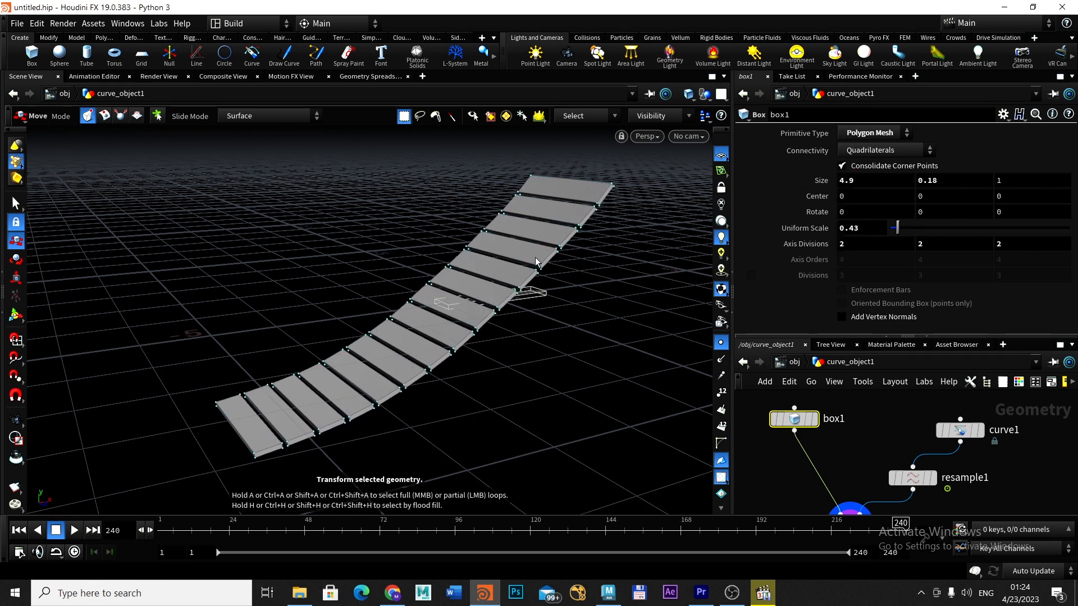
# Play the animation of the widened planks from frame 1, stop it, and rewind to frame 1
pyautogui.press('Escape')
pyautogui.moveTo(550, 317)
pyautogui.mouseDown()
pyautogui.moveTo(525, 303)
pyautogui.moveTo(457, 315)
pyautogui.moveTo(649, 329)
pyautogui.moveTo(342, 255)
pyautogui.moveTo(355, 276)
pyautogui.moveTo(533, 264)
pyautogui.moveTo(543, 298)
pyautogui.mouseUp()
pyautogui.moveTo(542, 297); pyautogui.dragTo(454, 303, button='right')
pyautogui.press('t')
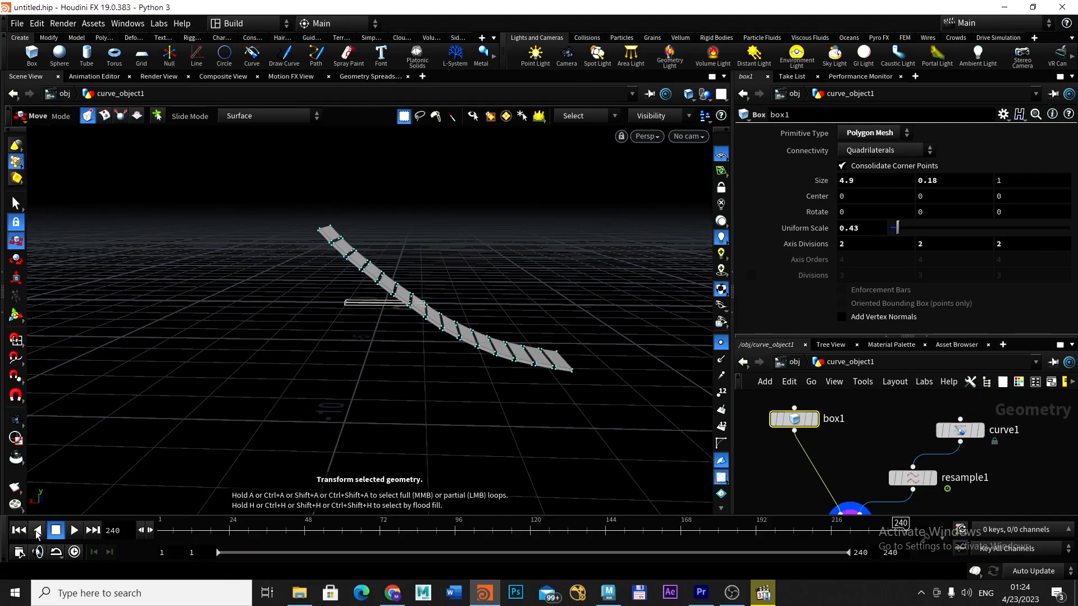
pyautogui.click(18, 531)
pyautogui.moveTo(440, 416)
pyautogui.keyDown('alt'); pyautogui.mouseDown()
pyautogui.moveTo(483, 404)
pyautogui.moveTo(445, 416)
pyautogui.mouseUp(); pyautogui.keyUp('alt')
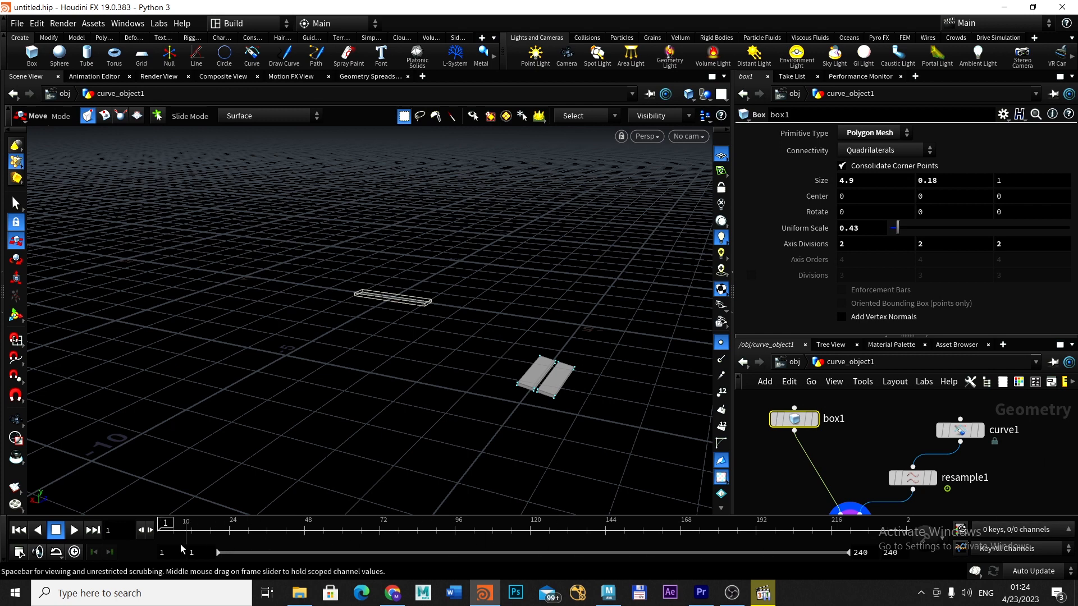
pyautogui.click(74, 529)
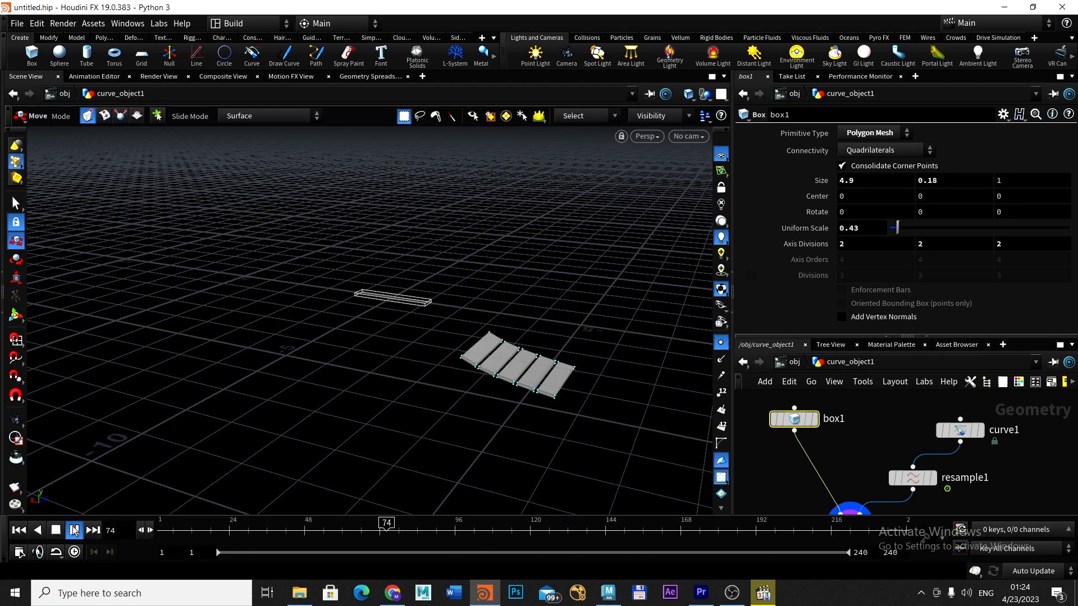
pyautogui.click(55, 530)
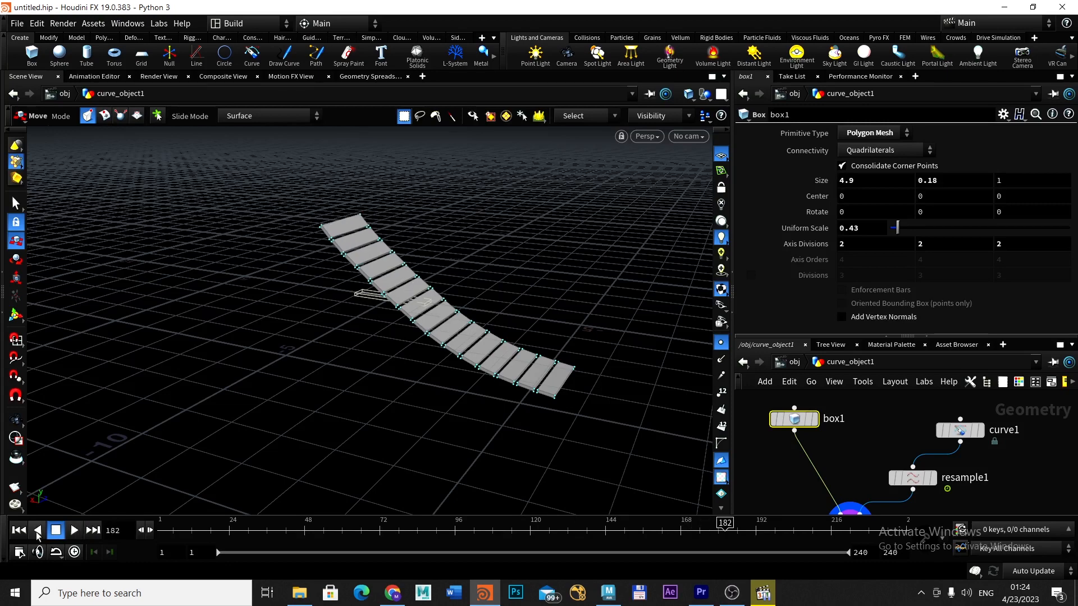
pyautogui.click(15, 536)
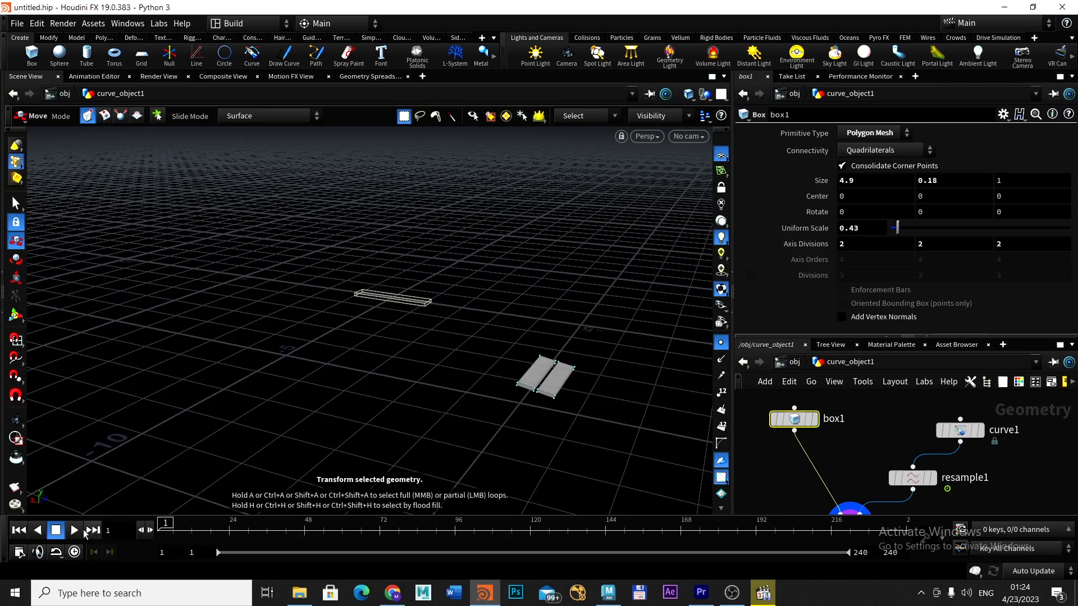
# Go to frame 240 and set the copytocurves1 node's Tangent Type to Z Axis (Ignore Curve)
pyautogui.click(92, 531)
pyautogui.press('Escape')
pyautogui.moveTo(539, 434); pyautogui.dragTo(588, 430)
pyautogui.press('t')
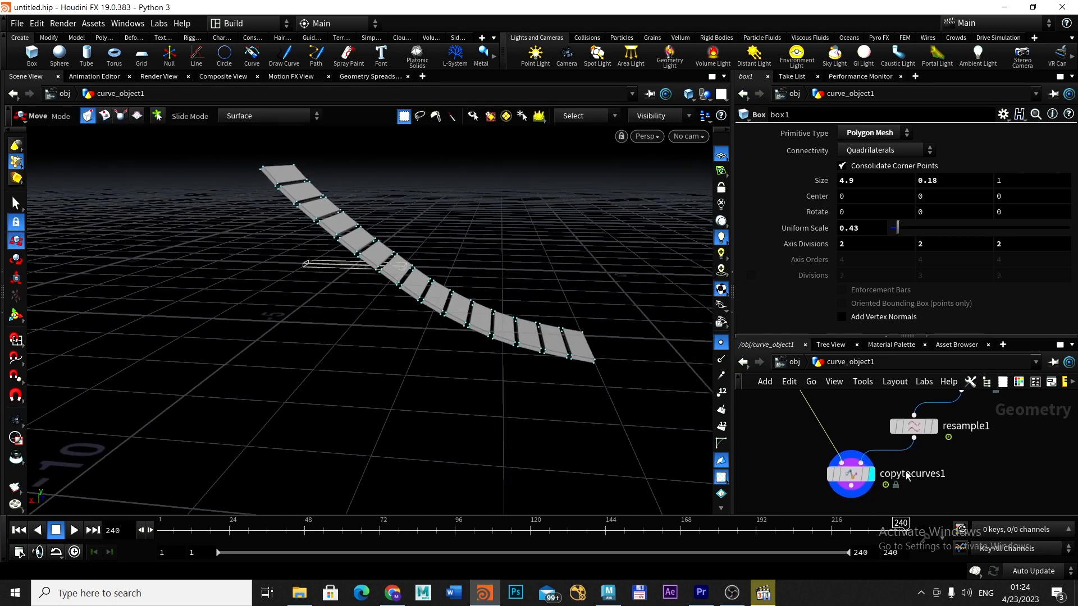
pyautogui.click(850, 477)
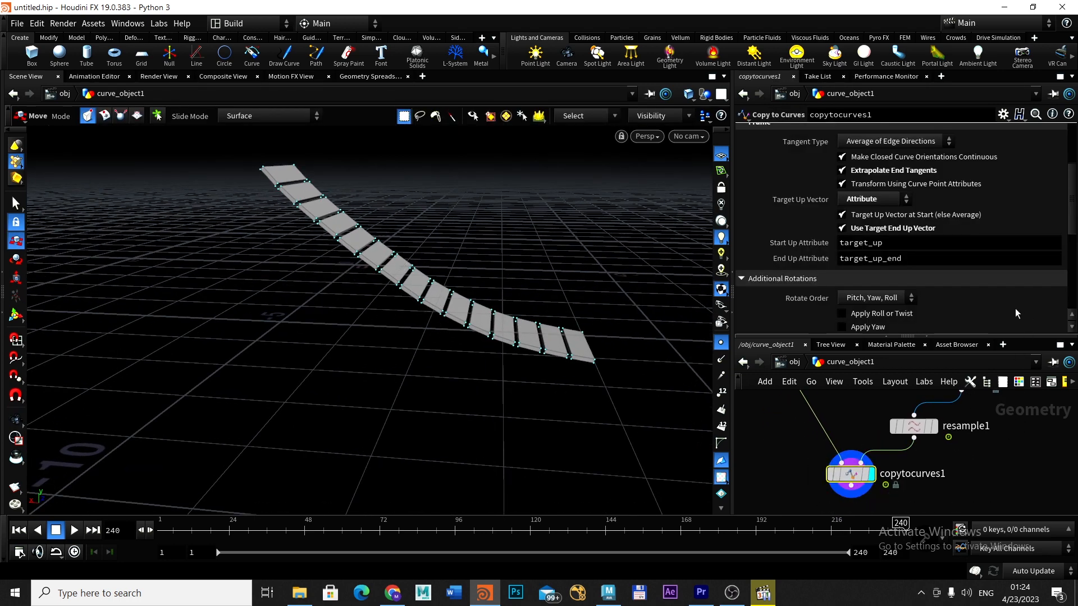
pyautogui.click(881, 200)
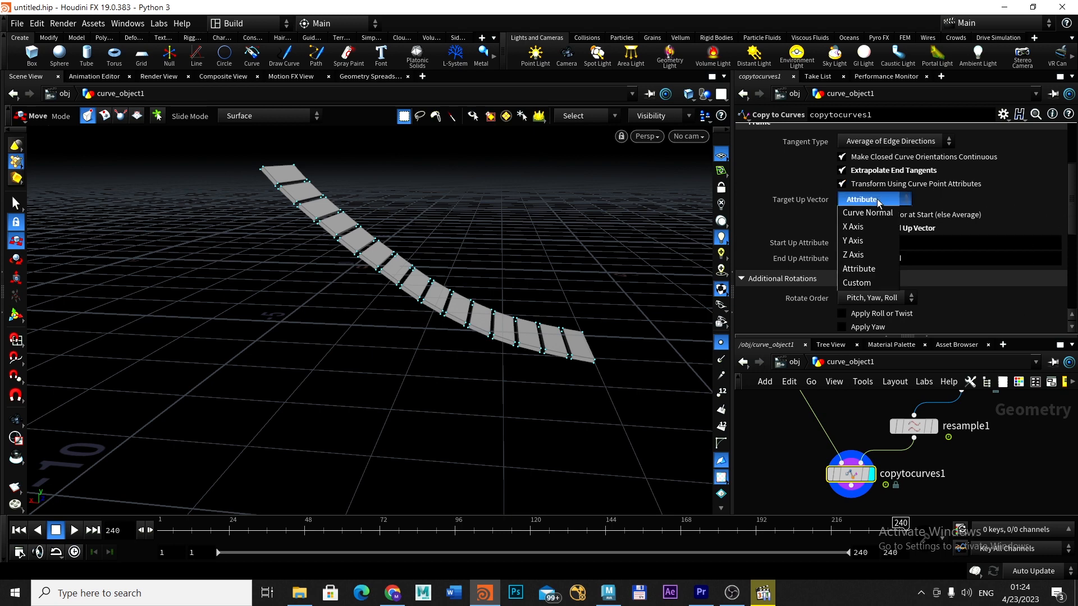
pyautogui.click(1073, 183)
pyautogui.moveTo(1072, 178); pyautogui.dragTo(1072, 159)
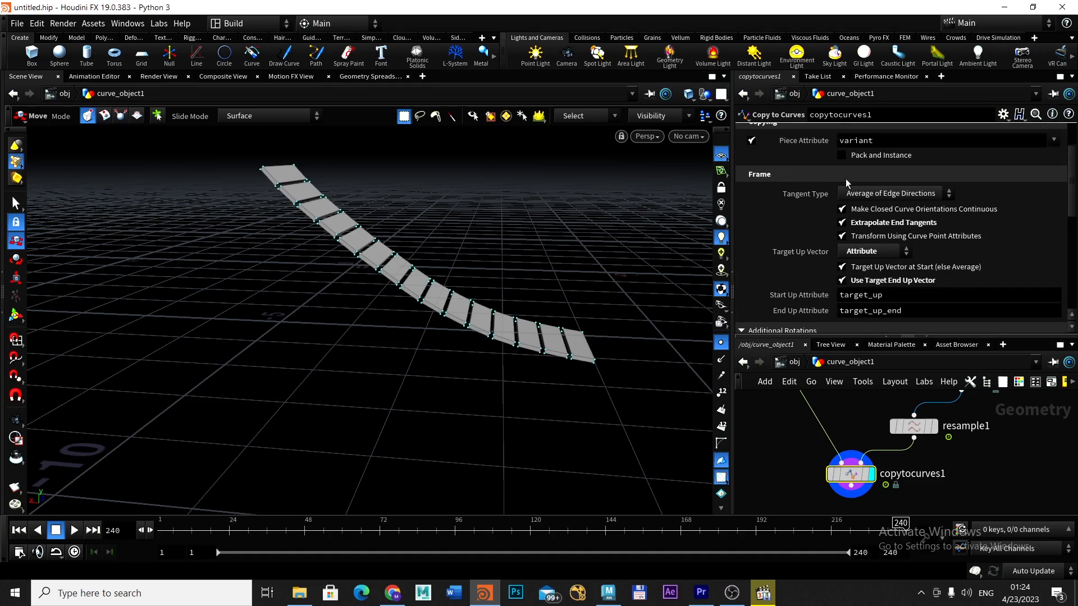
pyautogui.click(871, 195)
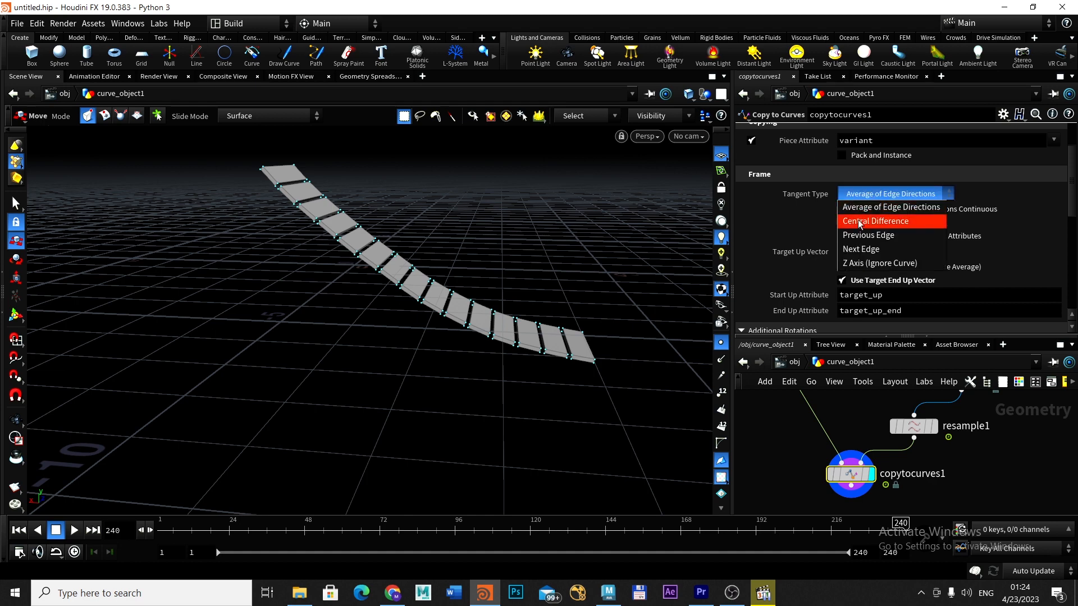
pyautogui.click(864, 263)
pyautogui.press('Escape')
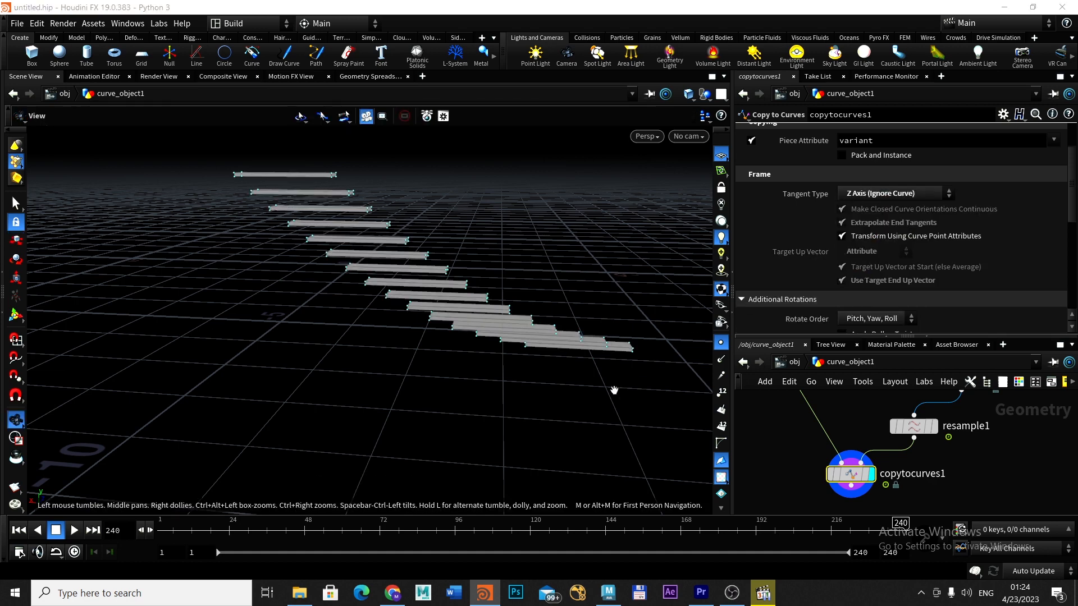
pyautogui.moveTo(619, 393); pyautogui.dragTo(359, 449)
pyautogui.press('t')
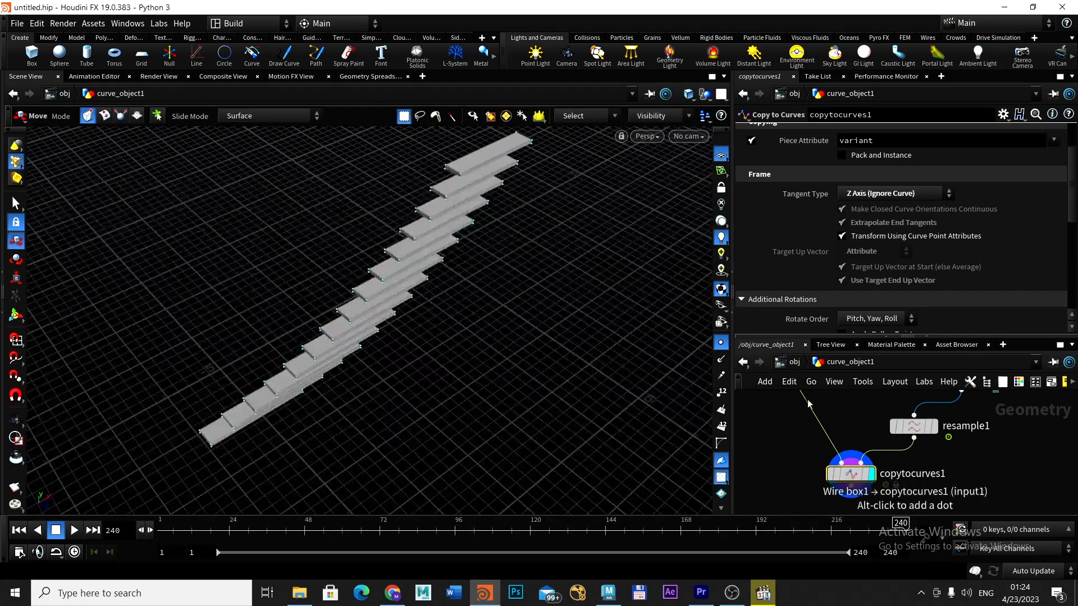
# Resize box1 into wide stair treads with an X size of 1.3 and a Z size of 4.6
pyautogui.moveTo(827, 398); pyautogui.dragTo(860, 476, button='middle')
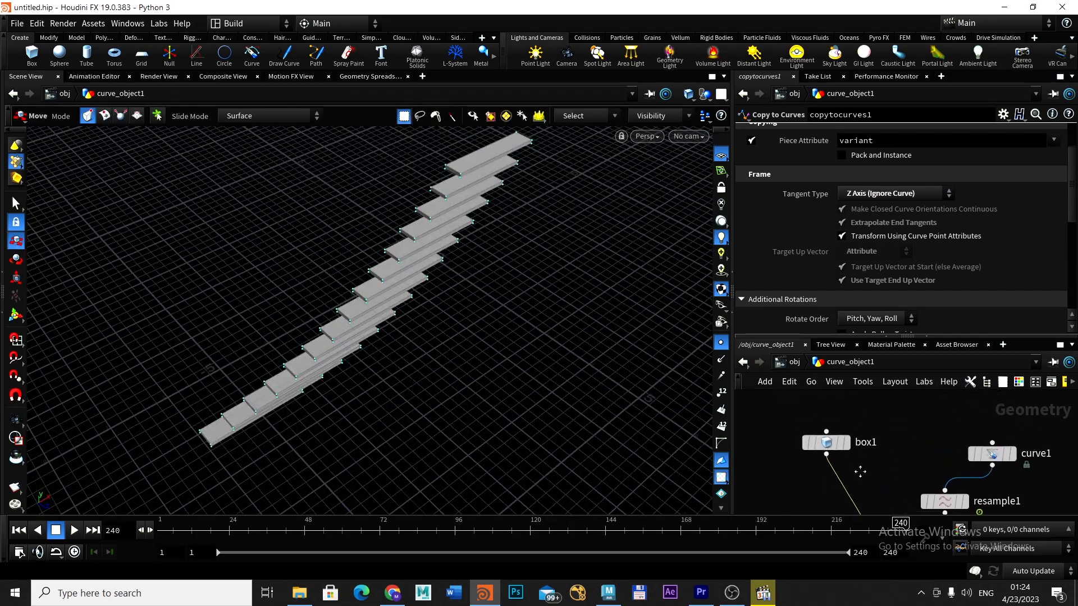
pyautogui.click(830, 449)
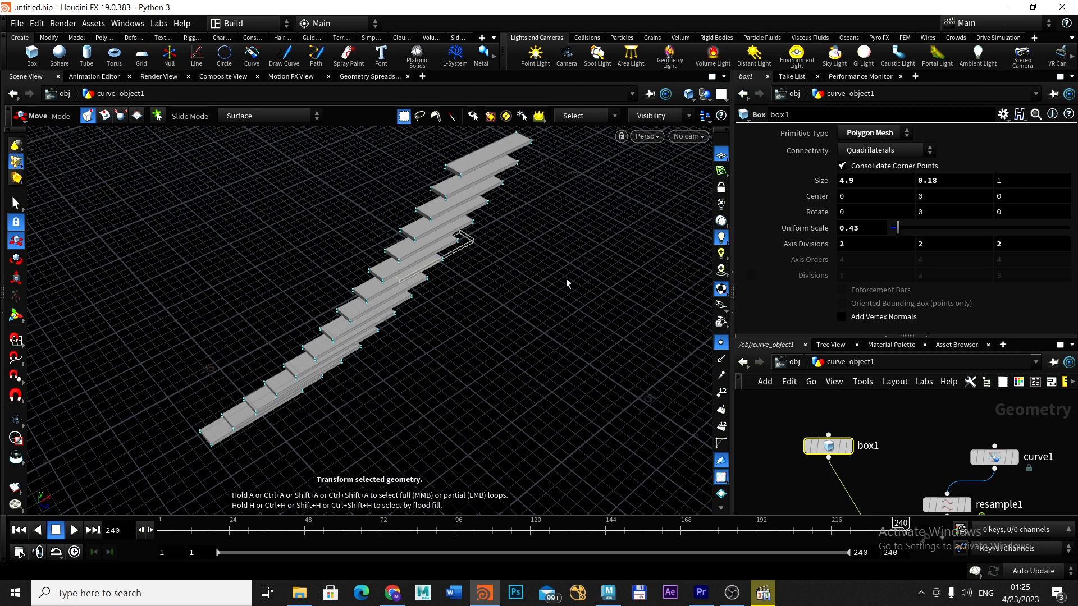
pyautogui.moveTo(865, 179); pyautogui.dragTo(673, 191, button='middle')
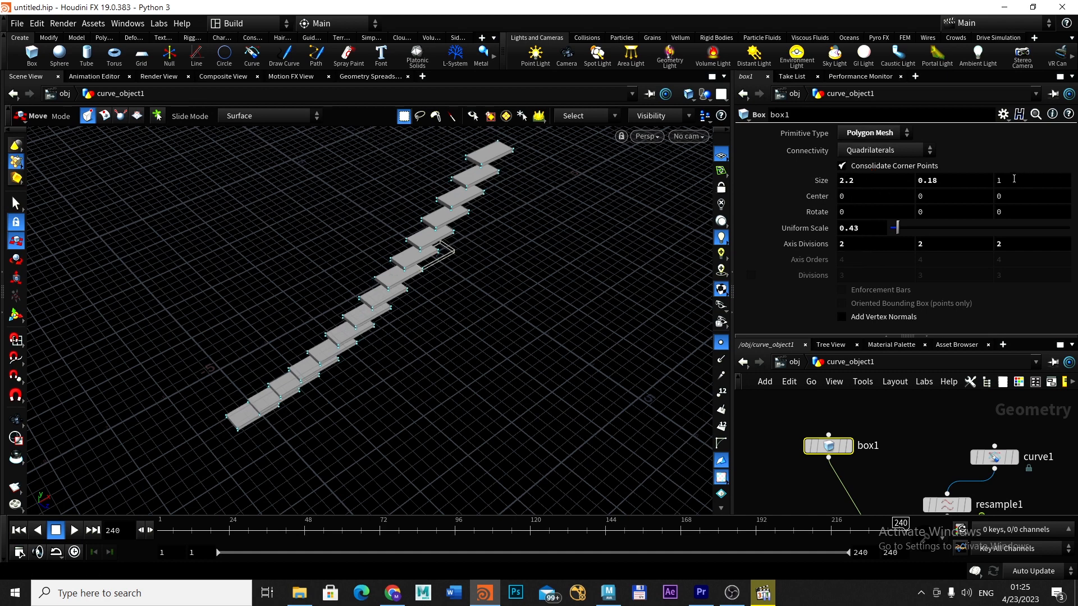
pyautogui.moveTo(1013, 178); pyautogui.dragTo(157, 180, button='middle')
pyautogui.moveTo(871, 185); pyautogui.dragTo(807, 185, button='middle')
# Play the staircase animation from frame 1, viewing it from above and from a low angle, and stop playback
pyautogui.press('space')
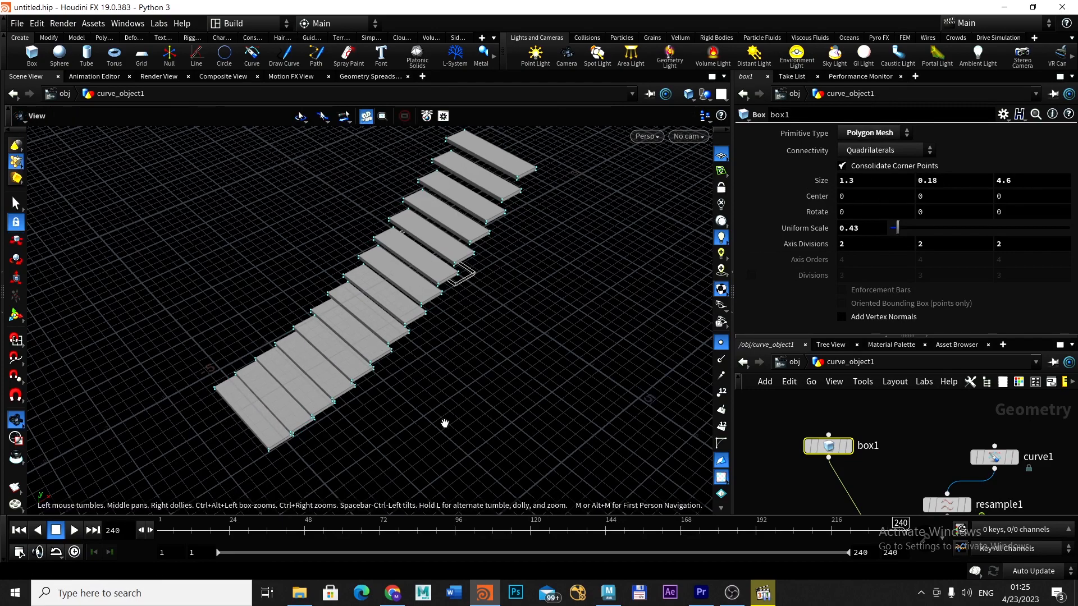
pyautogui.moveTo(444, 423); pyautogui.dragTo(543, 464)
pyautogui.press('t')
pyautogui.click(20, 530)
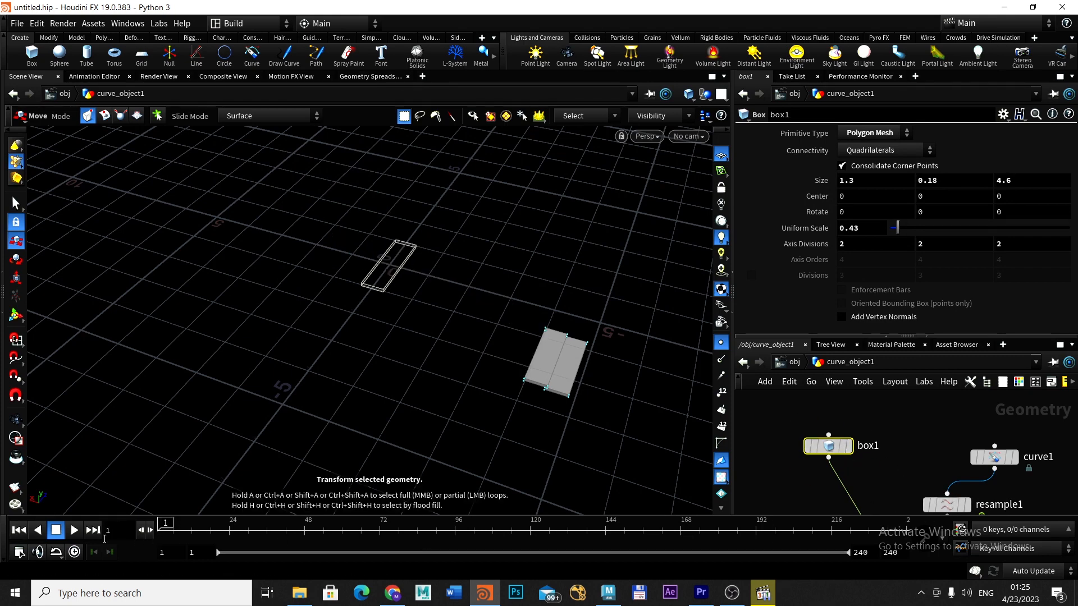
pyautogui.click(73, 531)
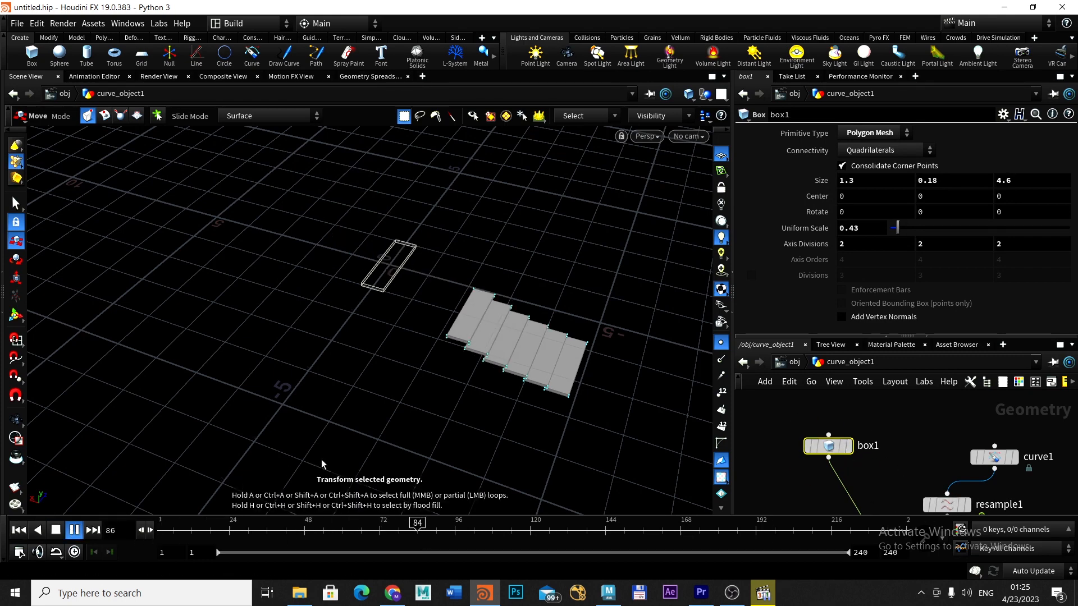
pyautogui.press('Escape')
pyautogui.moveTo(397, 426); pyautogui.dragTo(402, 372)
pyautogui.press('t')
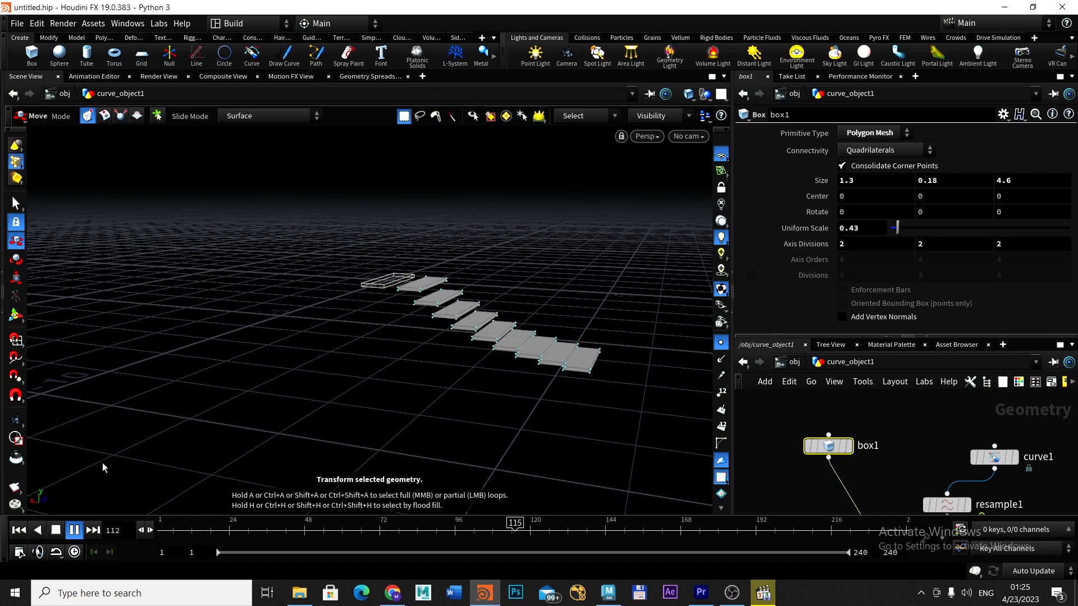
pyautogui.click(56, 535)
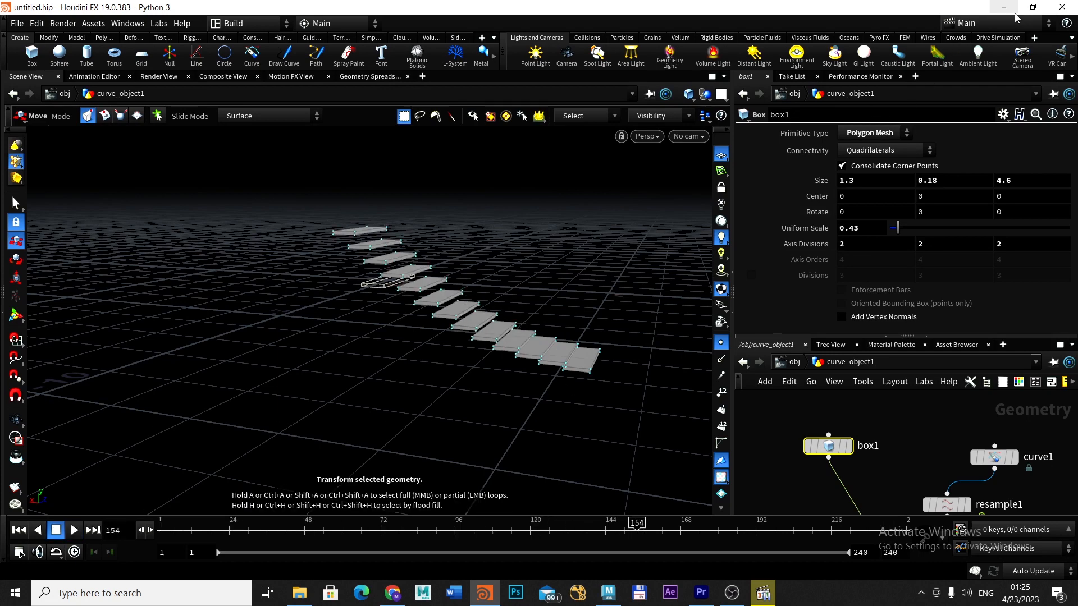
# Switch to a maximized Maya window, frame the whole MASH curve, and play its animation up to frame 89
pyautogui.click(1031, 7)
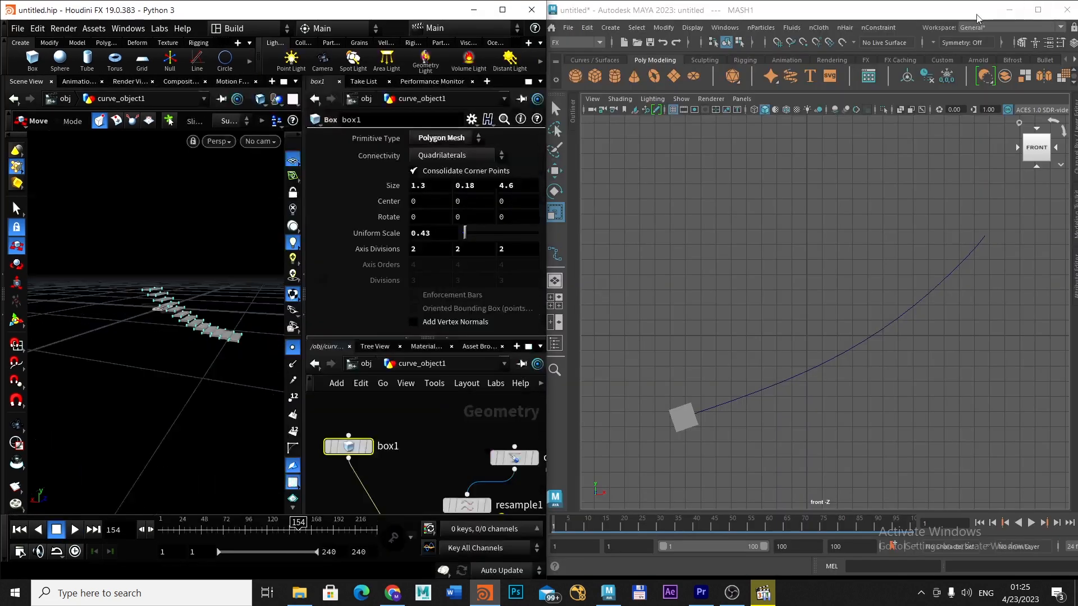
pyautogui.click(1035, 10)
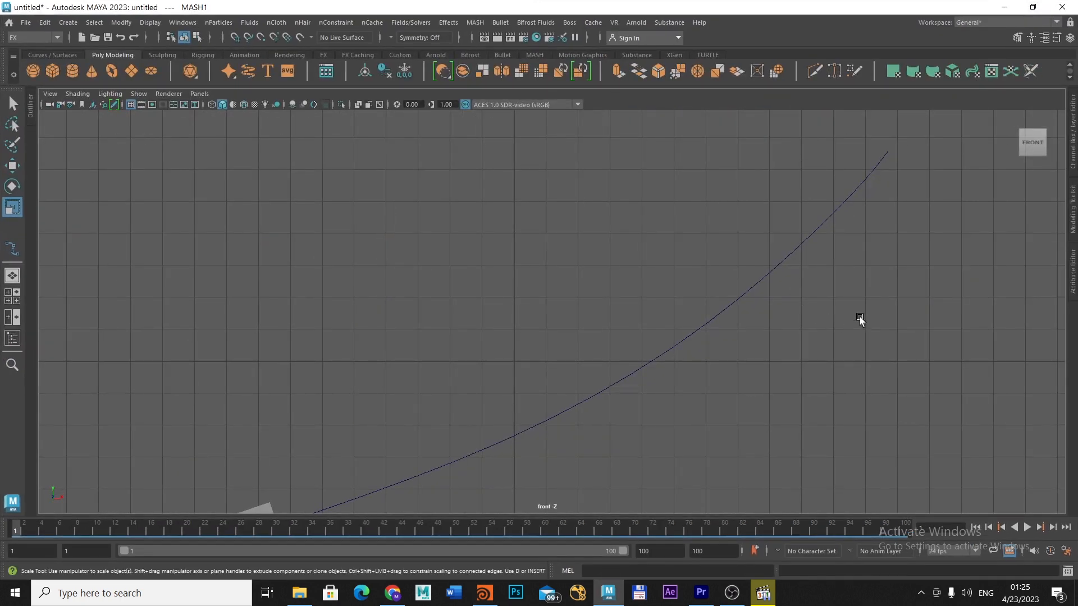
pyautogui.scroll(-3, 640, 317)
pyautogui.keyDown('alt'); pyautogui.moveTo(642, 337); pyautogui.dragTo(564, 285, button='middle'); pyautogui.keyUp('alt')
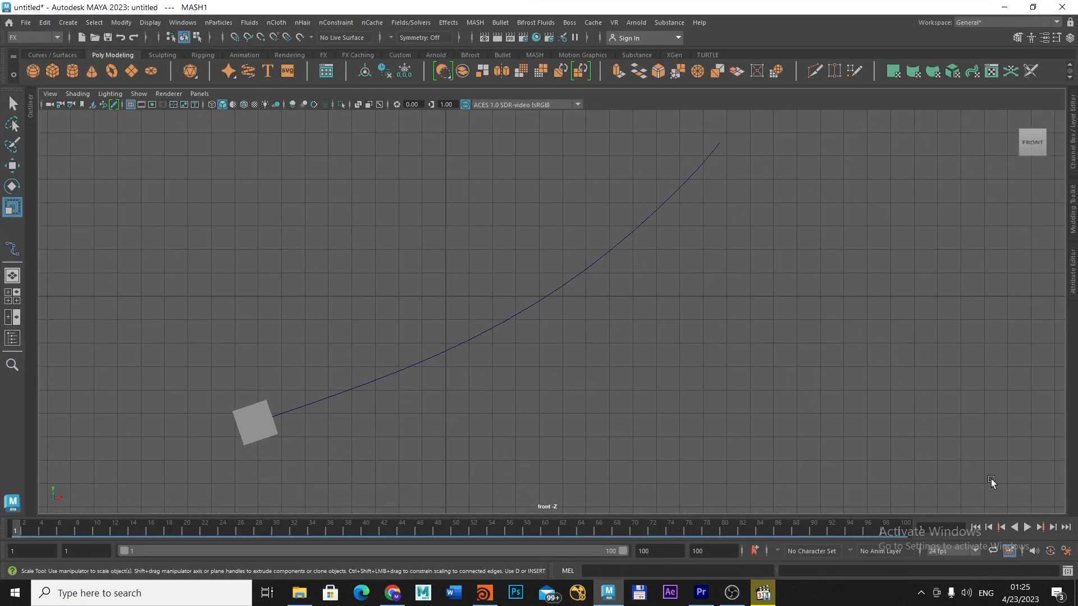
pyautogui.click(1026, 527)
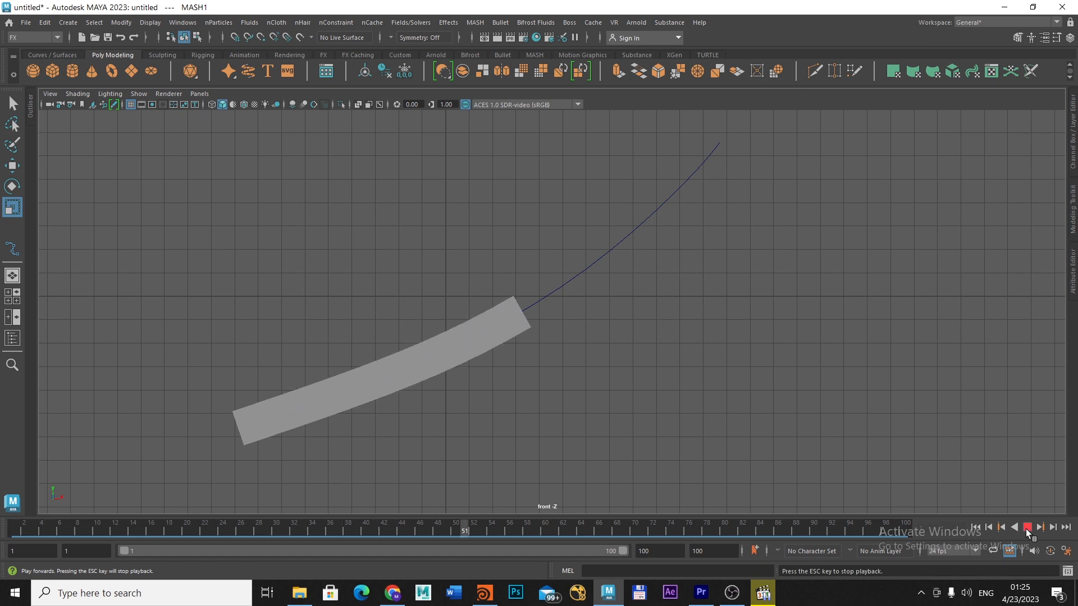
pyautogui.click(1026, 528)
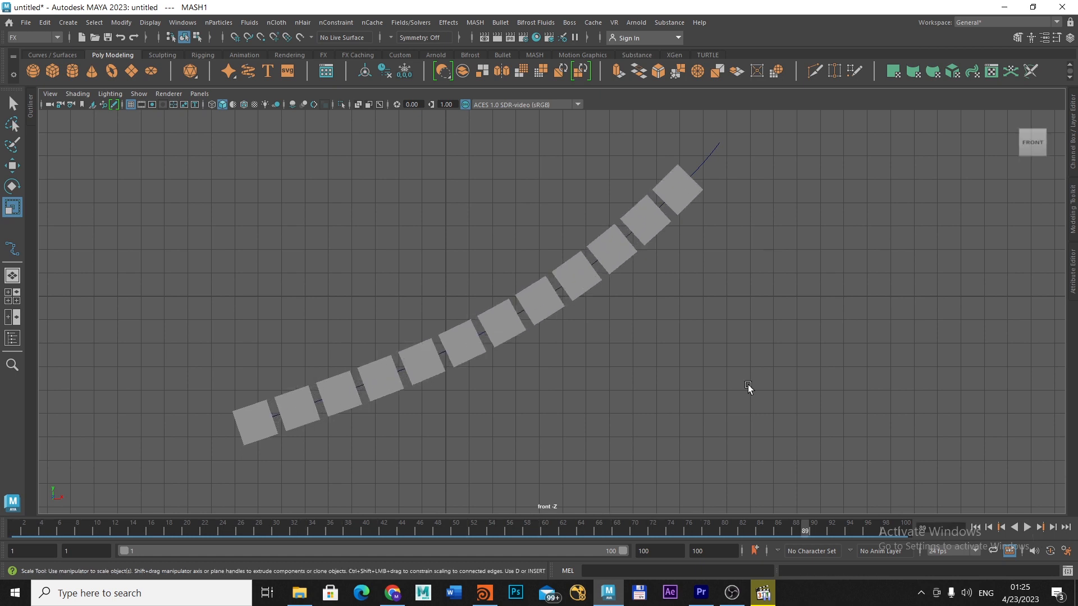
# Bring back Maya's Outliner and Attribute Editor and unhide the source cube pCube1
pyautogui.click(30, 102)
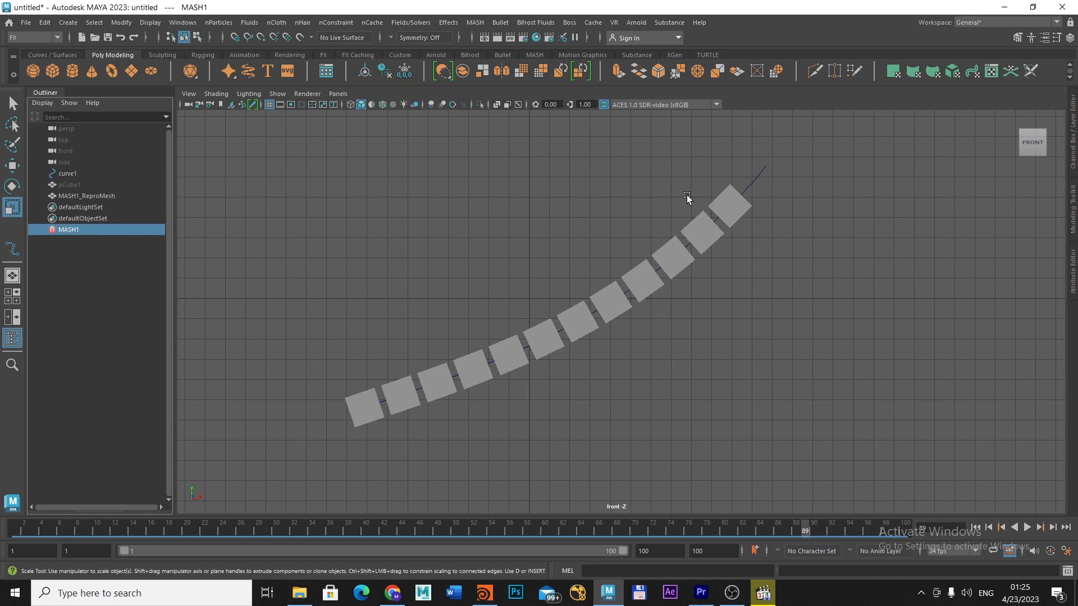
pyautogui.hotkey('ctrl', 'a')
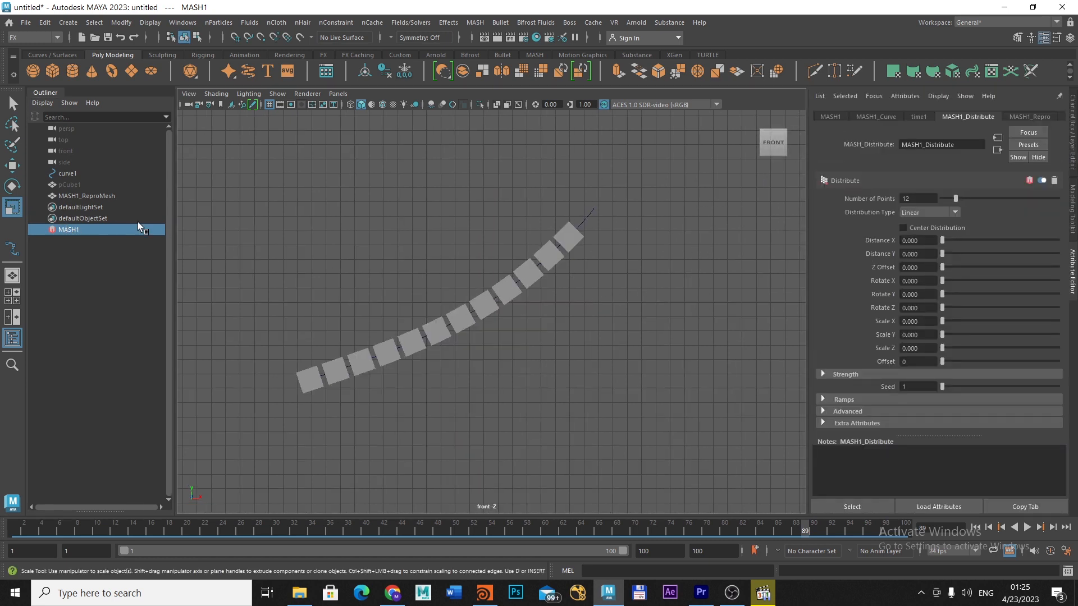
pyautogui.click(71, 184)
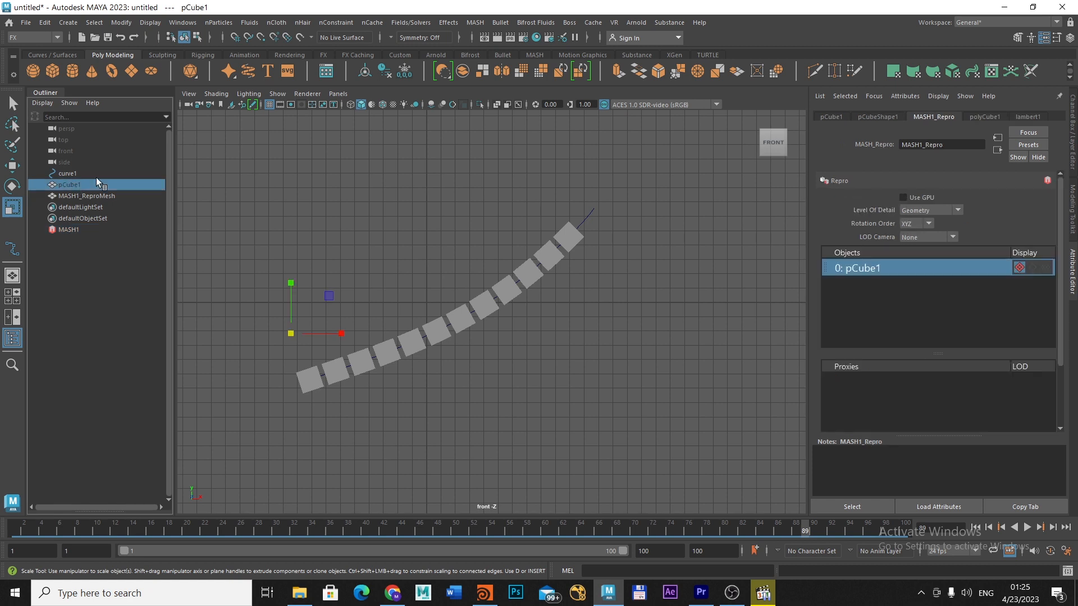
pyautogui.click(148, 22)
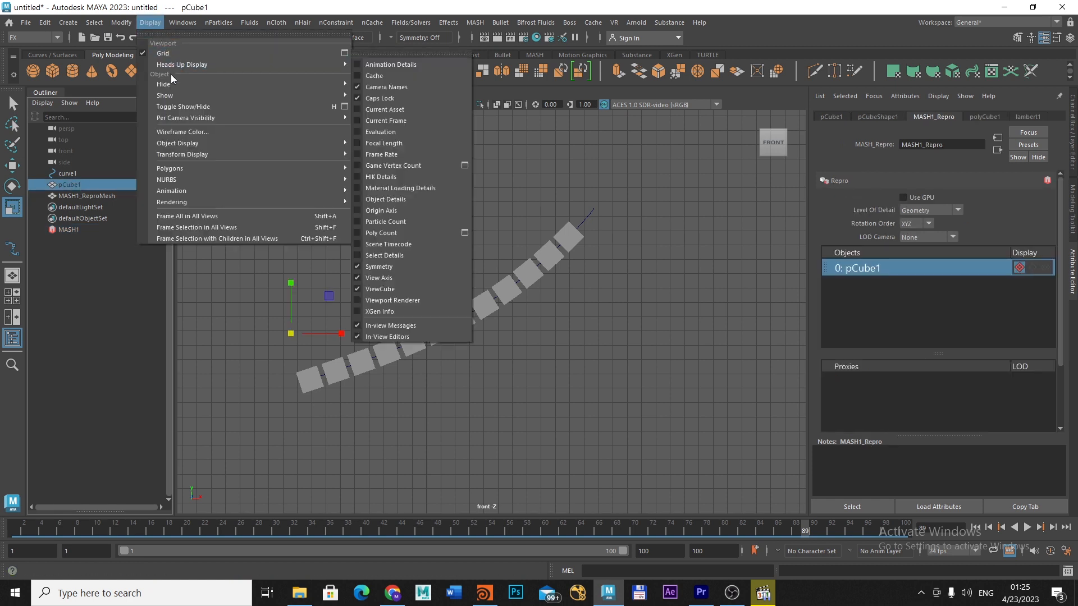
pyautogui.moveTo(177, 96)
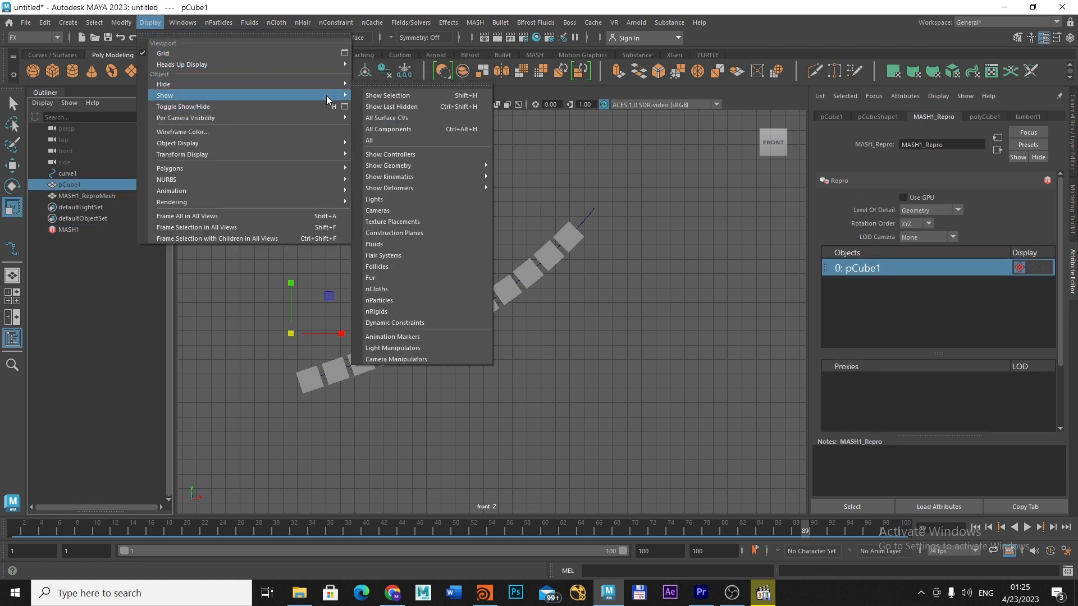
pyautogui.click(369, 95)
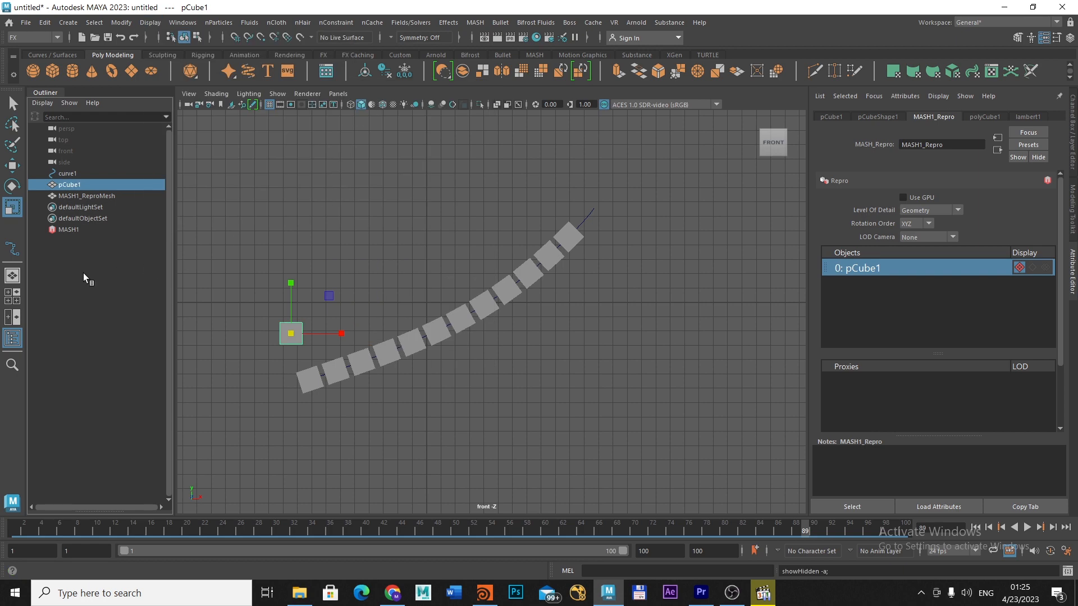
# In the perspective view, scale pCube1 wider along Z and flatten it in Y to form thin stair treads
pyautogui.click(12, 275)
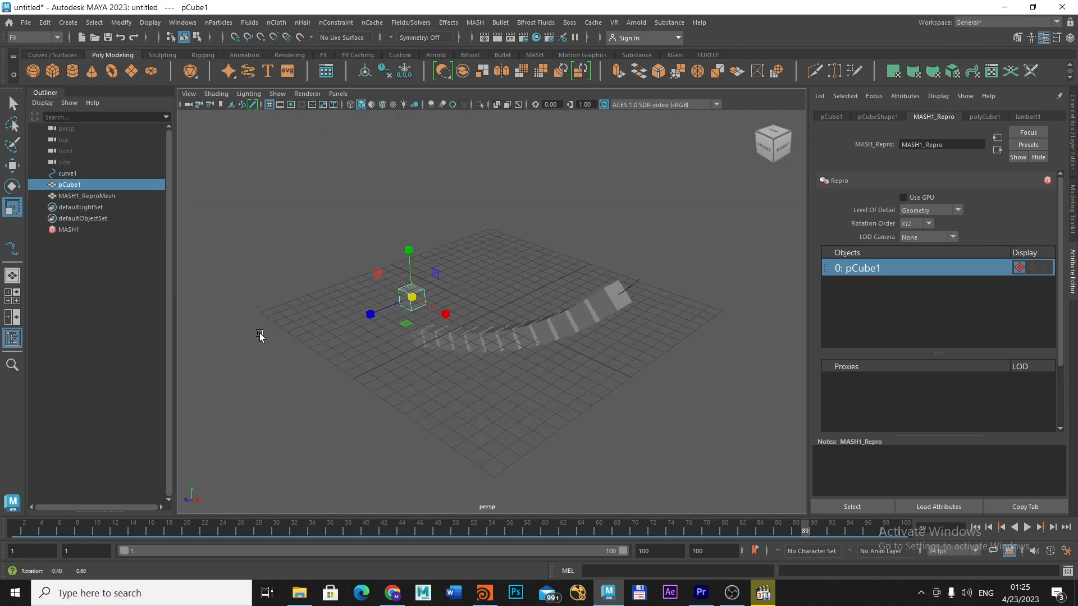
pyautogui.keyDown('alt'); pyautogui.moveTo(260, 334); pyautogui.dragTo(380, 291); pyautogui.keyUp('alt')
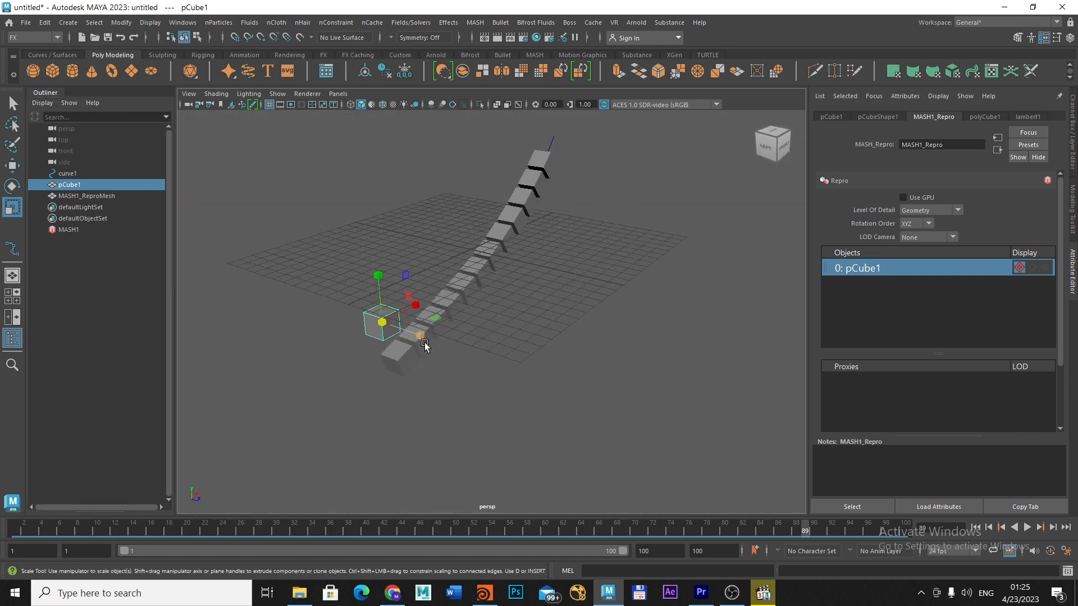
pyautogui.moveTo(426, 335); pyautogui.dragTo(490, 338)
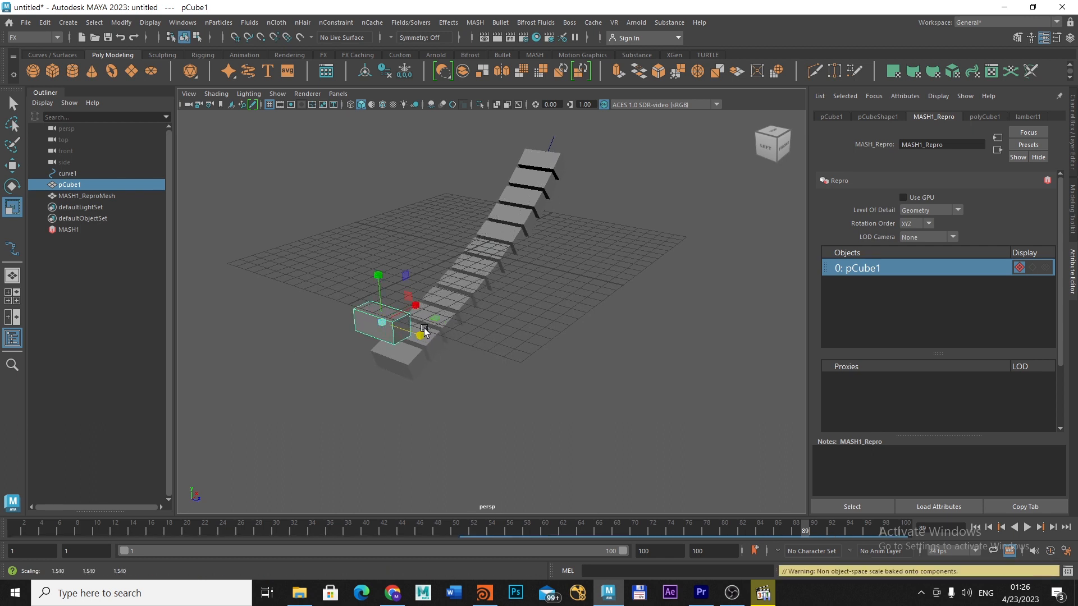
pyautogui.moveTo(376, 275); pyautogui.dragTo(381, 316)
pyautogui.keyDown('alt'); pyautogui.moveTo(513, 365); pyautogui.dragTo(541, 409); pyautogui.keyUp('alt')
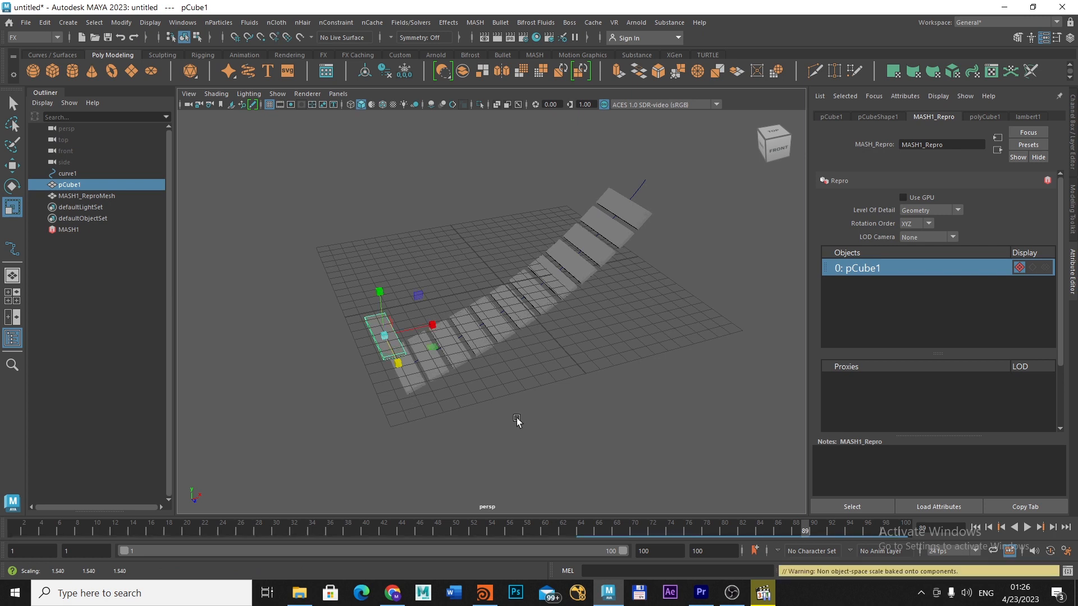
pyautogui.keyDown('alt'); pyautogui.moveTo(517, 422); pyautogui.dragTo(539, 409); pyautogui.keyUp('alt')
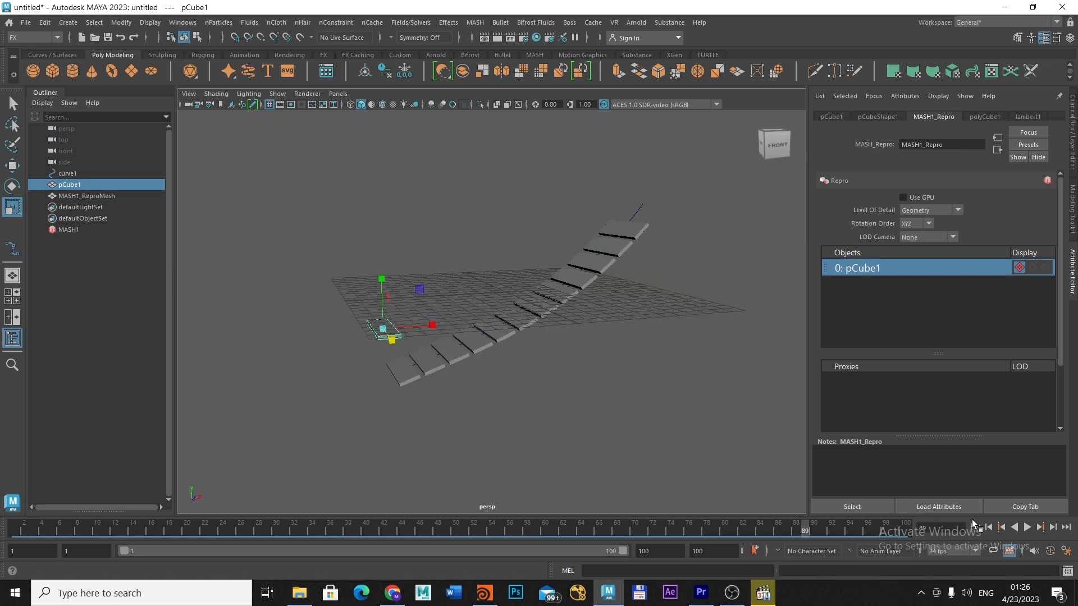
# Play the MASH staircase animation from the first frame, examine the treads from several angles, and stop at frame 59
pyautogui.click(975, 527)
pyautogui.click(1026, 529)
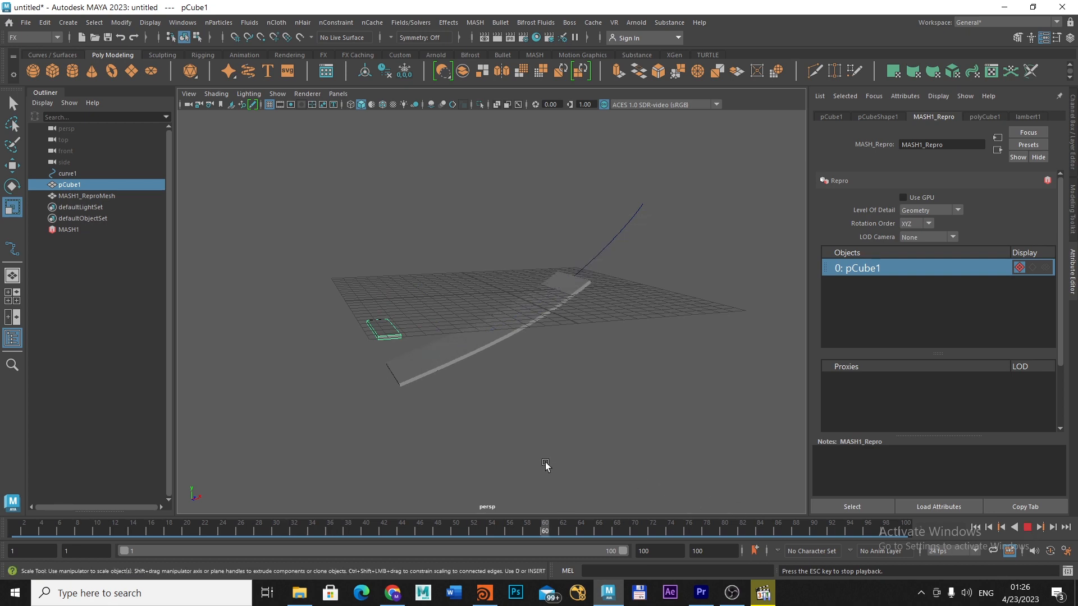
pyautogui.keyDown('alt'); pyautogui.moveTo(484, 460); pyautogui.dragTo(689, 485); pyautogui.keyUp('alt')
pyautogui.keyDown('alt'); pyautogui.moveTo(666, 482); pyautogui.dragTo(661, 413, button='middle'); pyautogui.keyUp('alt')
pyautogui.keyDown('alt'); pyautogui.moveTo(631, 449); pyautogui.dragTo(602, 376); pyautogui.keyUp('alt')
pyautogui.keyDown('alt'); pyautogui.moveTo(602, 404); pyautogui.dragTo(627, 461, button='middle'); pyautogui.keyUp('alt')
pyautogui.keyDown('alt'); pyautogui.moveTo(561, 457); pyautogui.dragTo(638, 470, button='right'); pyautogui.keyUp('alt')
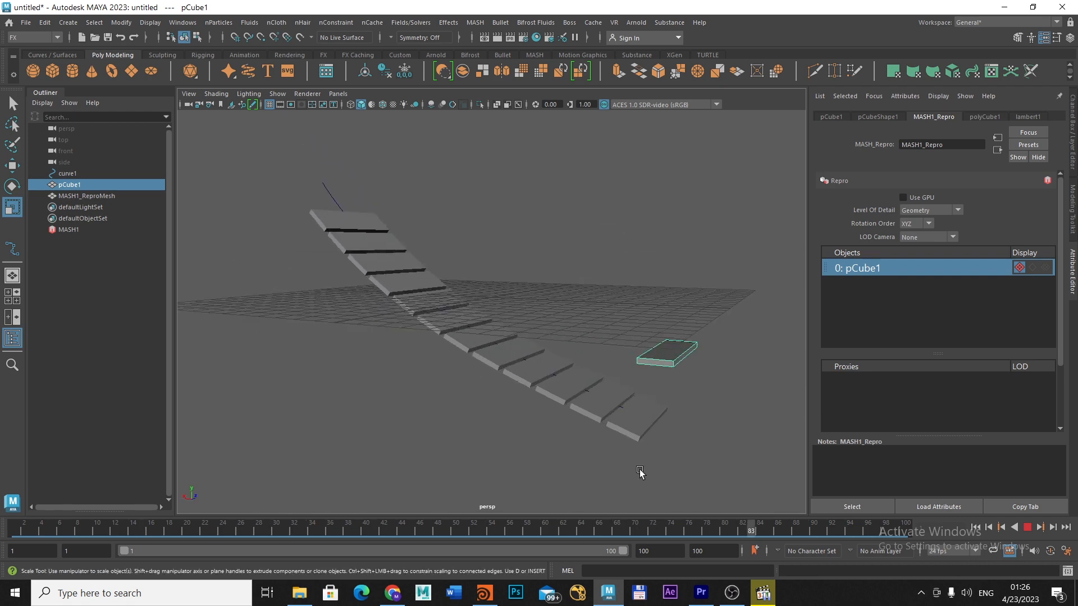
pyautogui.keyDown('alt'); pyautogui.moveTo(637, 469); pyautogui.dragTo(641, 476); pyautogui.keyUp('alt')
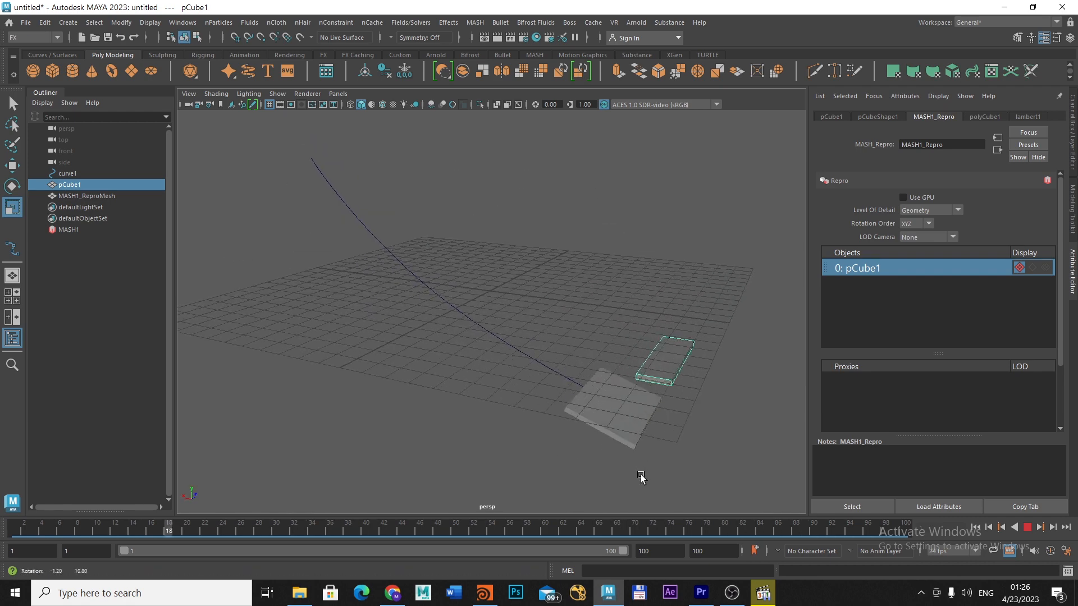
pyautogui.click(1027, 529)
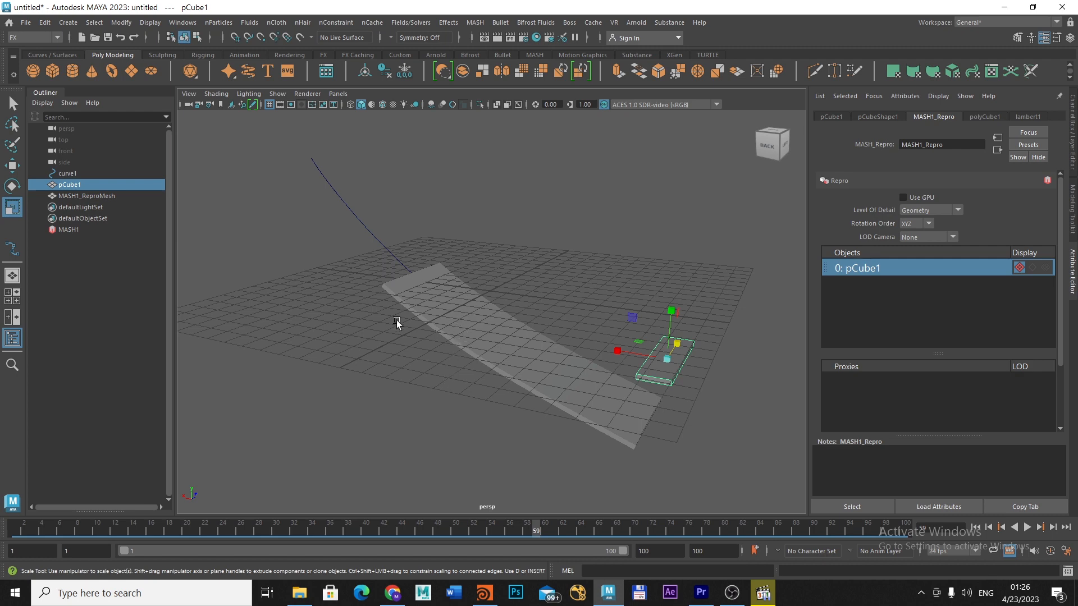
pyautogui.keyDown('alt'); pyautogui.moveTo(422, 354); pyautogui.dragTo(456, 363); pyautogui.keyUp('alt')
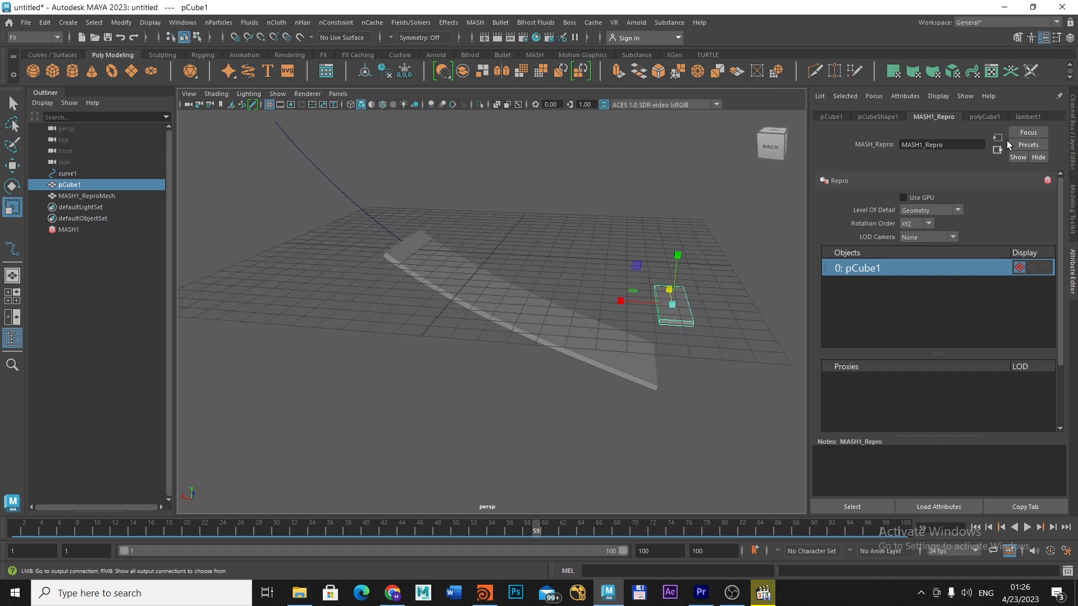
# Restore Maya beside Houdini and compare the MASH1_Curve attributes with the copytocurves1 parameters
pyautogui.click(1031, 8)
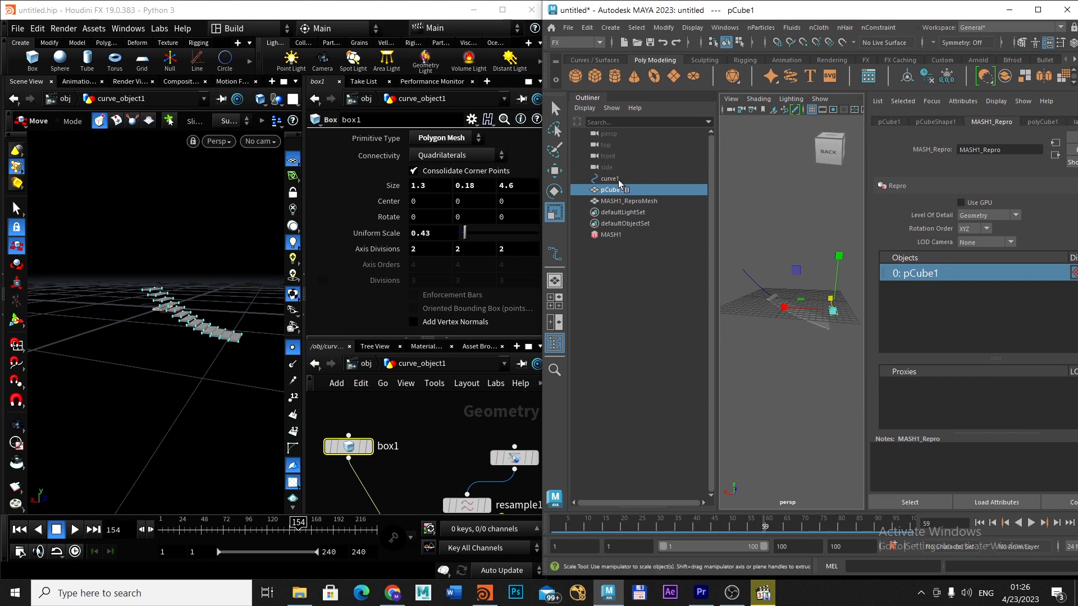
pyautogui.click(614, 235)
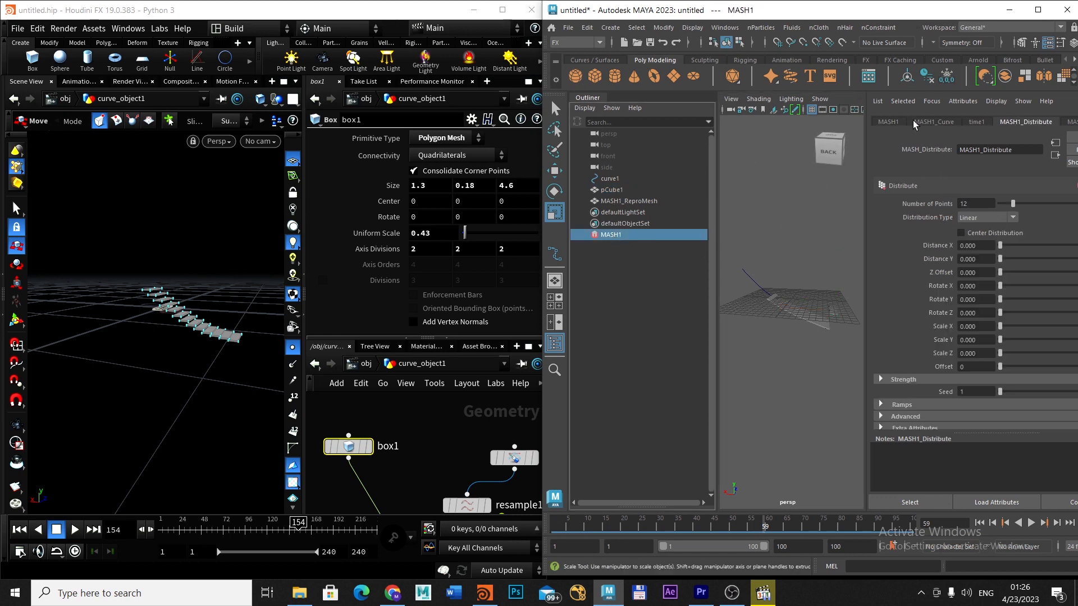
pyautogui.click(931, 122)
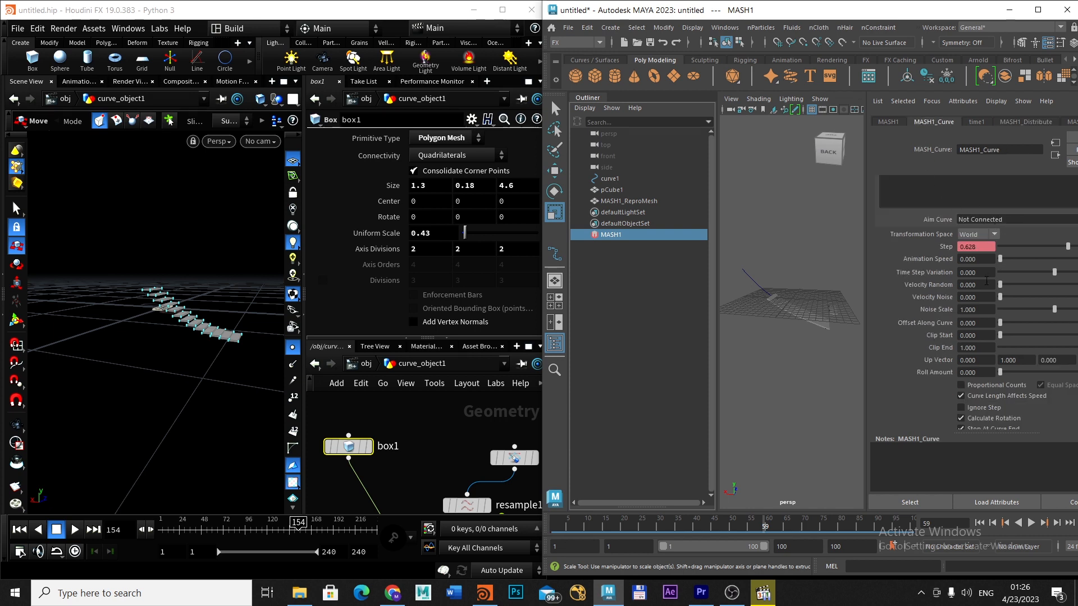
pyautogui.scroll(-3, 986, 281)
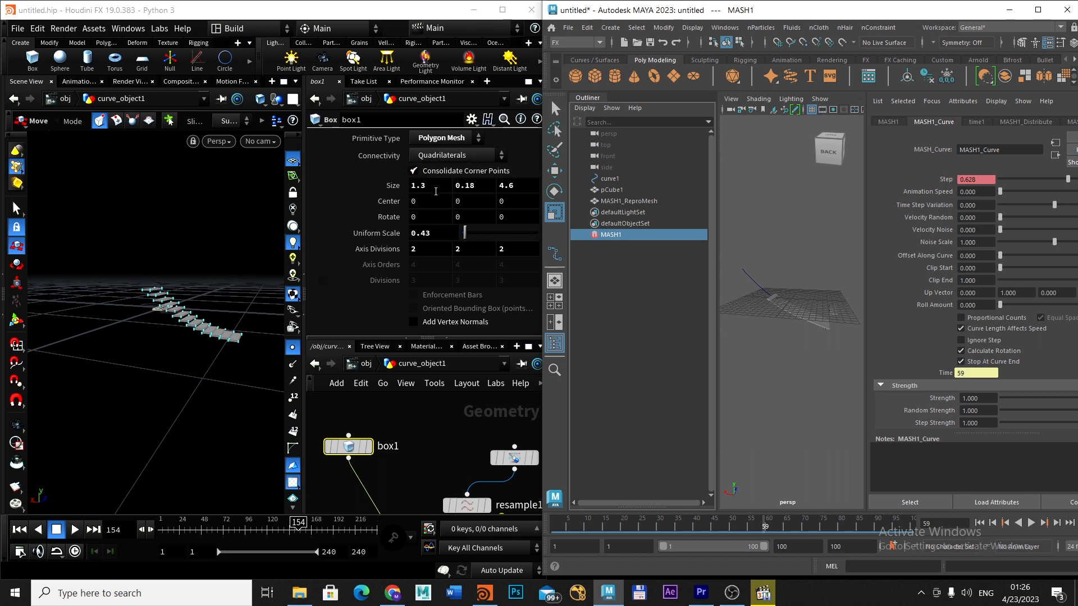
pyautogui.moveTo(449, 458); pyautogui.dragTo(436, 386, button='middle')
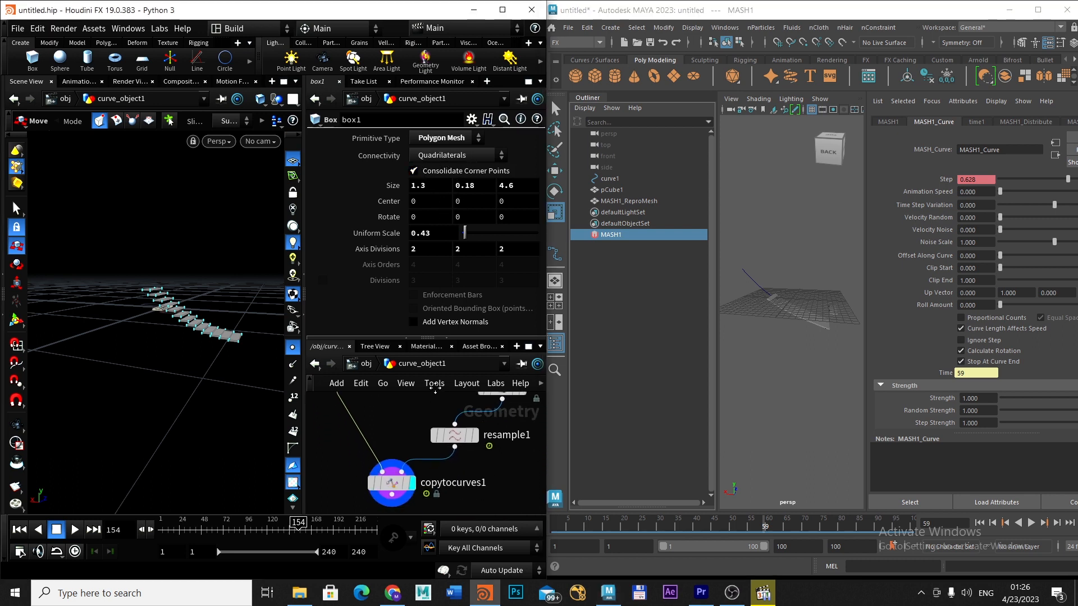
pyautogui.click(391, 488)
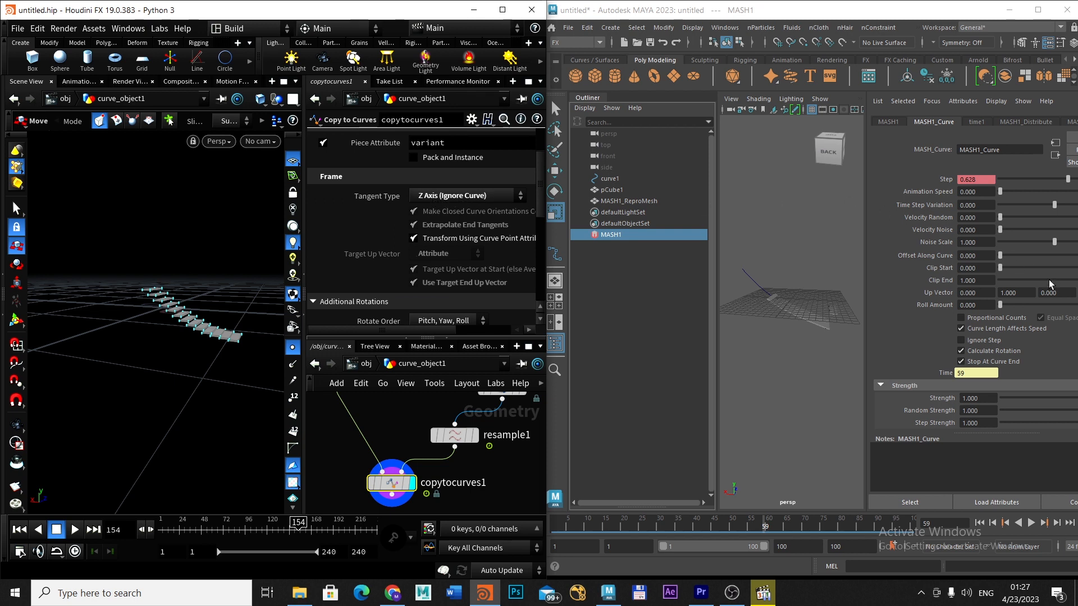
# Hide Maya's Outliner, turn off Calculate Rotation on MASH1_Curve, and play the animation to check the tread orientation
pyautogui.click(583, 96)
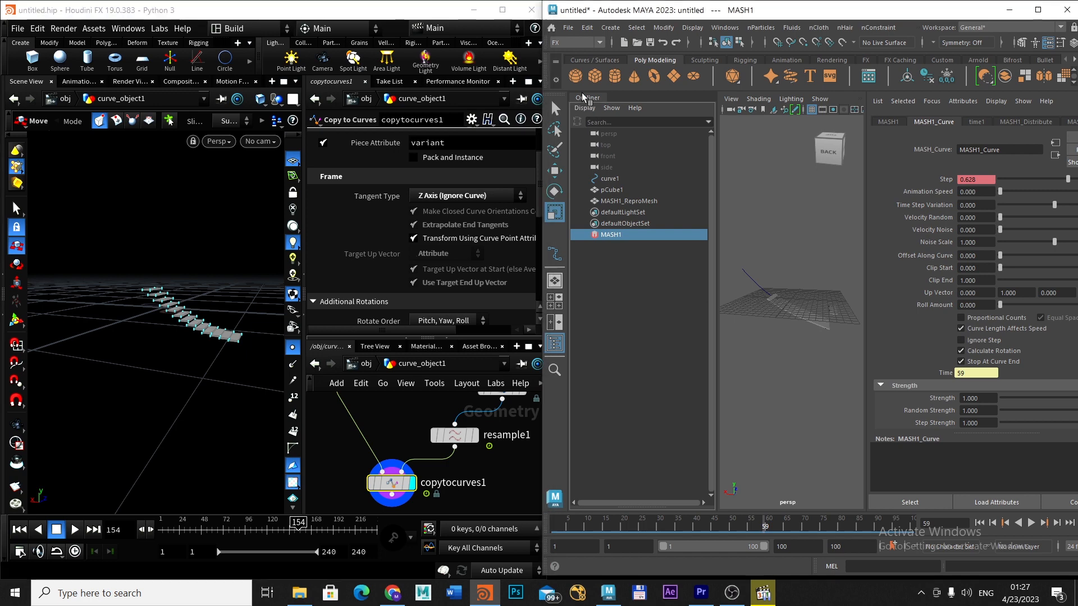
pyautogui.keyDown('alt'); pyautogui.moveTo(697, 364); pyautogui.dragTo(758, 370, button='right'); pyautogui.keyUp('alt')
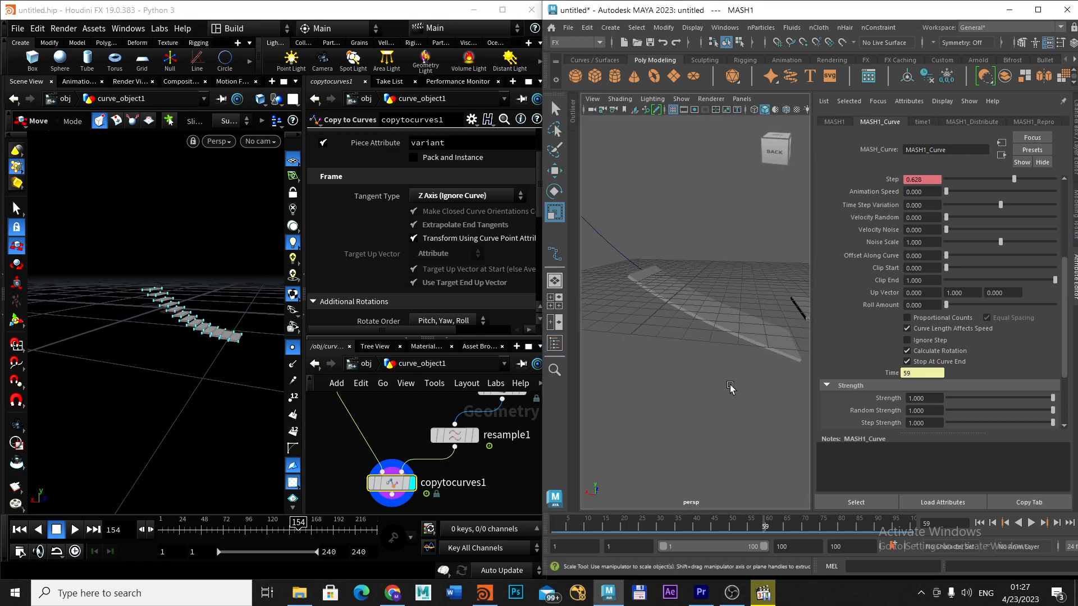
pyautogui.keyDown('alt'); pyautogui.moveTo(732, 387); pyautogui.dragTo(722, 409); pyautogui.keyUp('alt')
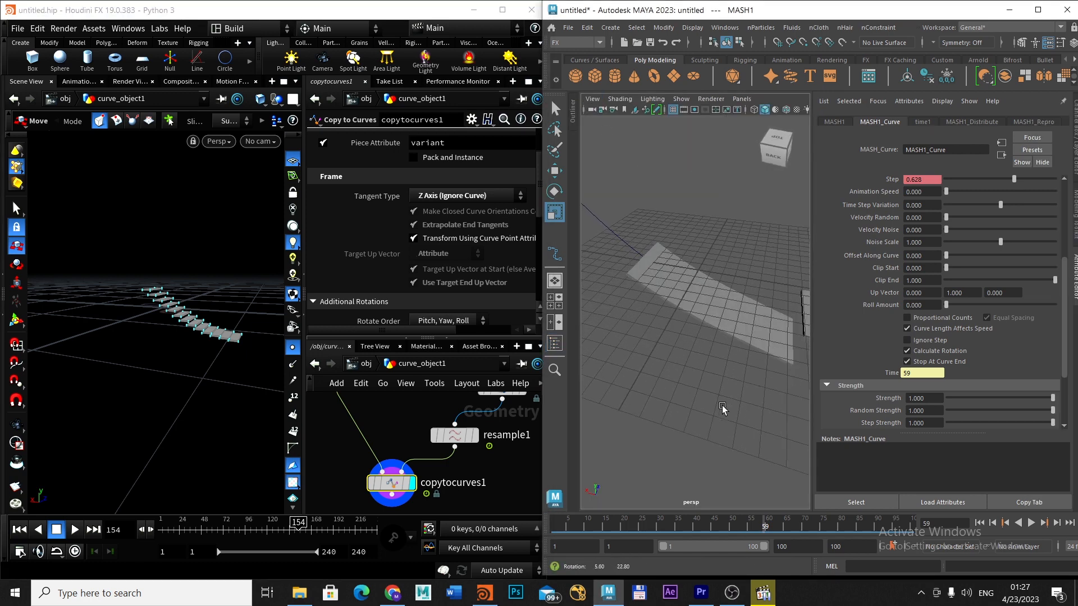
pyautogui.click(906, 351)
pyautogui.keyDown('alt'); pyautogui.moveTo(746, 407); pyautogui.dragTo(721, 391); pyautogui.keyUp('alt')
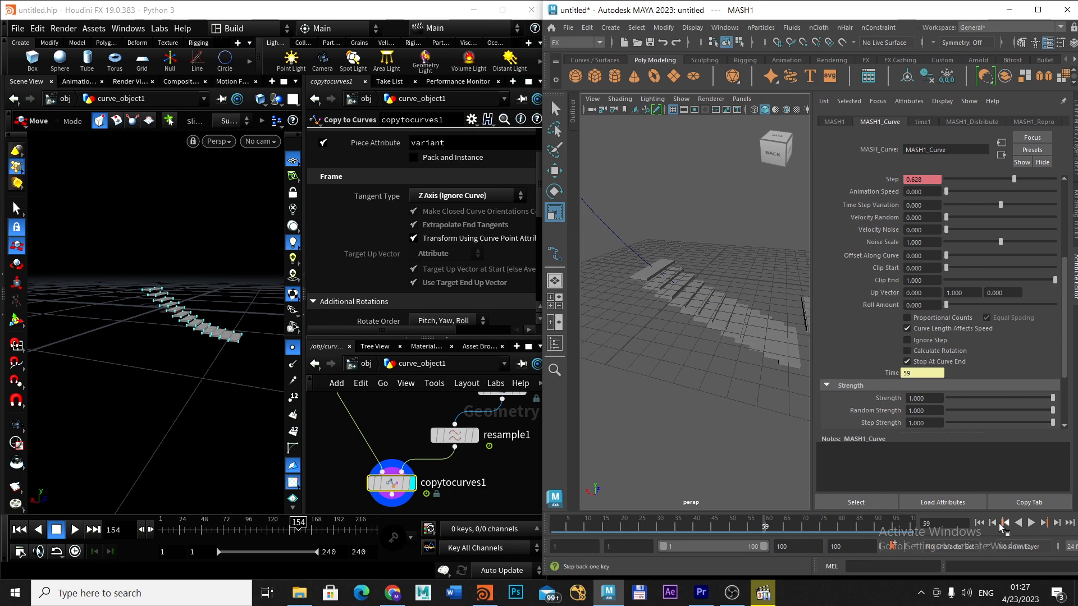
pyautogui.click(1031, 523)
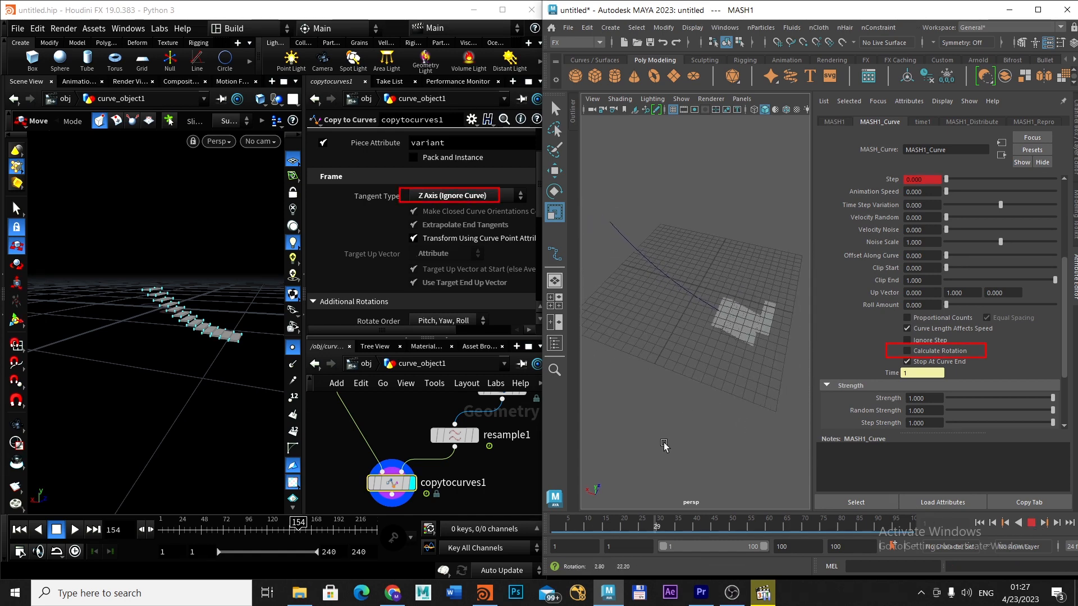
pyautogui.moveTo(668, 422)
pyautogui.keyDown('alt'); pyautogui.mouseDown()
pyautogui.moveTo(738, 423)
pyautogui.moveTo(553, 401)
pyautogui.mouseUp(); pyautogui.keyUp('alt')
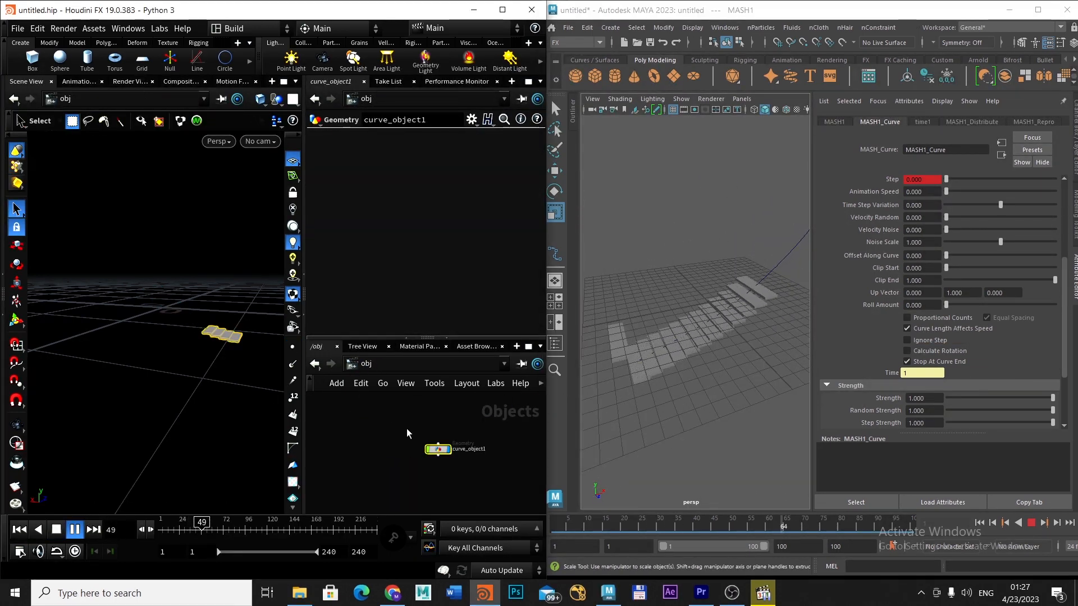
# Switch to Houdini, enter curve_object1, stop playback at frame 200, and inspect the staircase closely from above
pyautogui.doubleClick(429, 449)
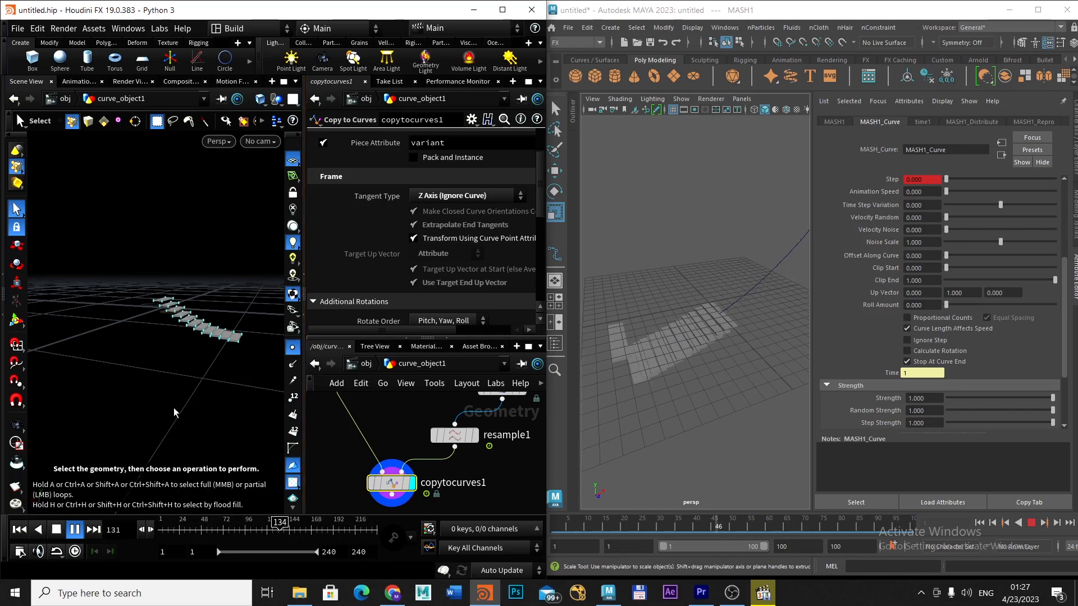
pyautogui.click(75, 529)
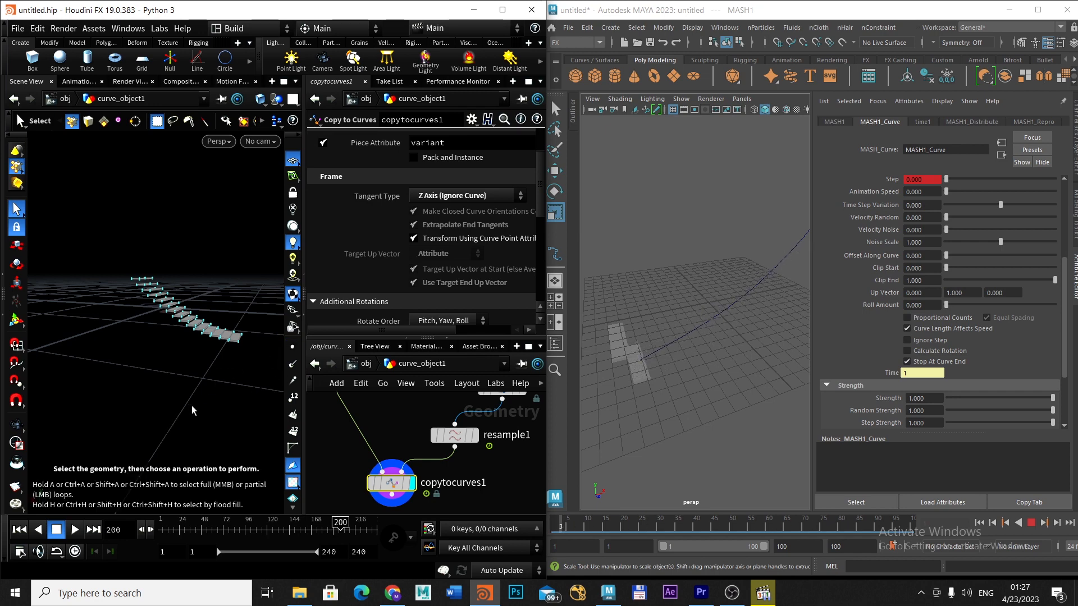
pyautogui.keyDown('alt'); pyautogui.moveTo(190, 359); pyautogui.dragTo(192, 395); pyautogui.keyUp('alt')
pyautogui.keyDown('alt'); pyautogui.moveTo(192, 394); pyautogui.dragTo(234, 391, button='right'); pyautogui.keyUp('alt')
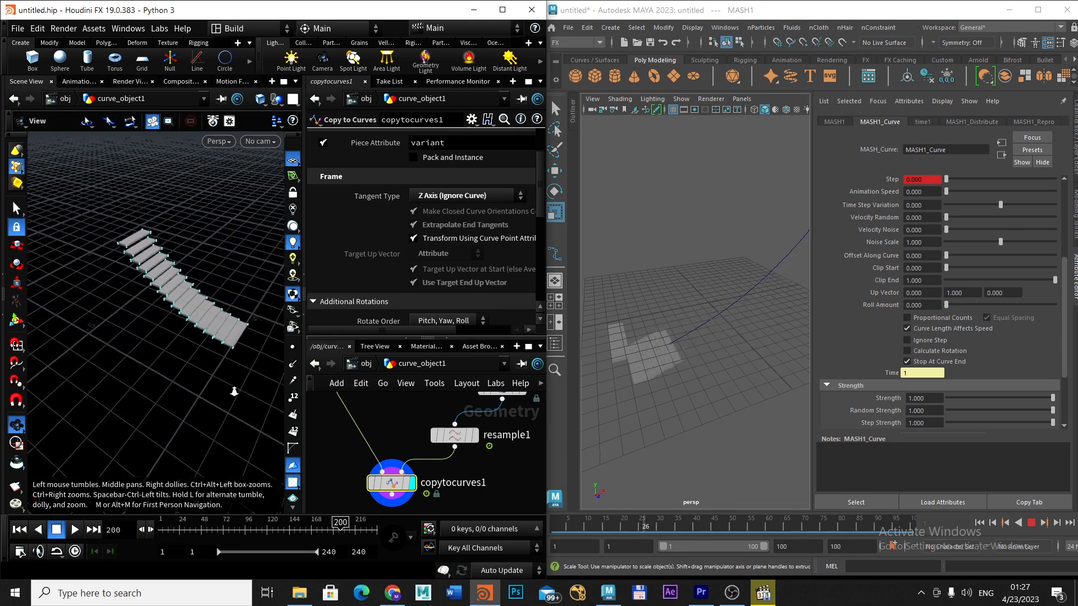
pyautogui.keyDown('alt'); pyautogui.moveTo(234, 391); pyautogui.dragTo(236, 383); pyautogui.keyUp('alt')
pyautogui.keyDown('alt'); pyautogui.moveTo(236, 384); pyautogui.dragTo(258, 384, button='right'); pyautogui.keyUp('alt')
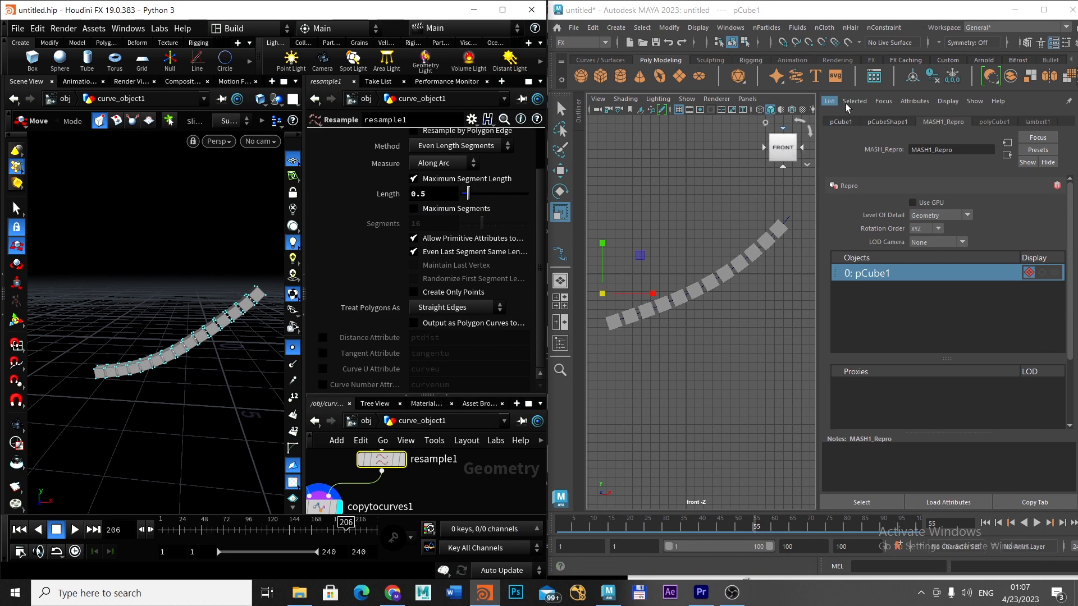
# Switch to Maya, show the Outliner, select the MASH1 network, and maximize the window with the whole curve framed
pyautogui.click(578, 111)
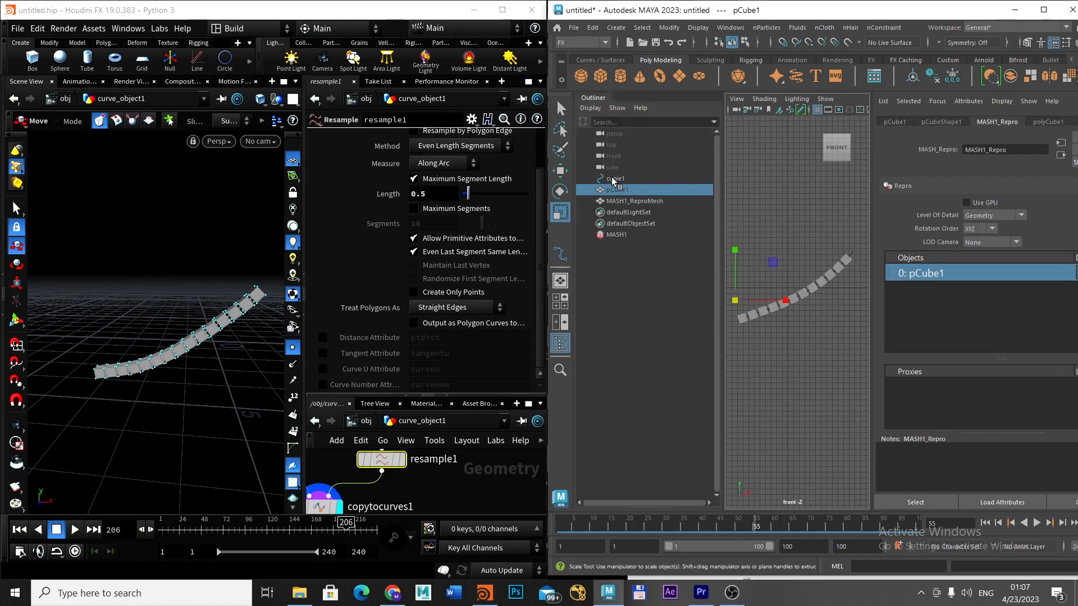
pyautogui.click(617, 235)
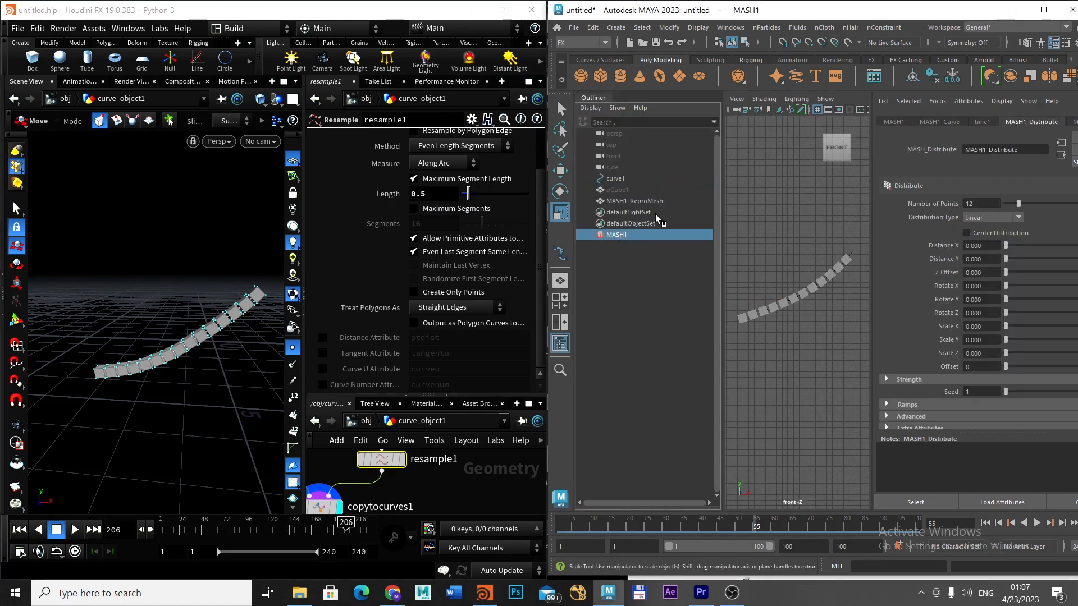
pyautogui.click(1045, 10)
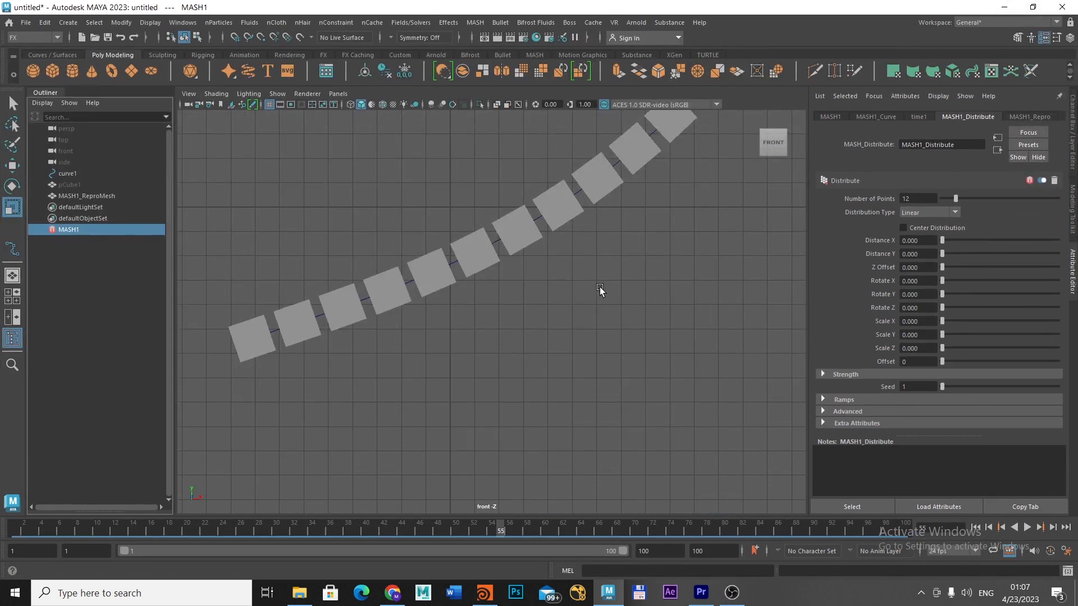
pyautogui.keyDown('alt'); pyautogui.moveTo(587, 293); pyautogui.dragTo(608, 365, button='middle'); pyautogui.keyUp('alt')
pyautogui.keyDown('alt'); pyautogui.moveTo(608, 365); pyautogui.dragTo(461, 370, button='right'); pyautogui.keyUp('alt')
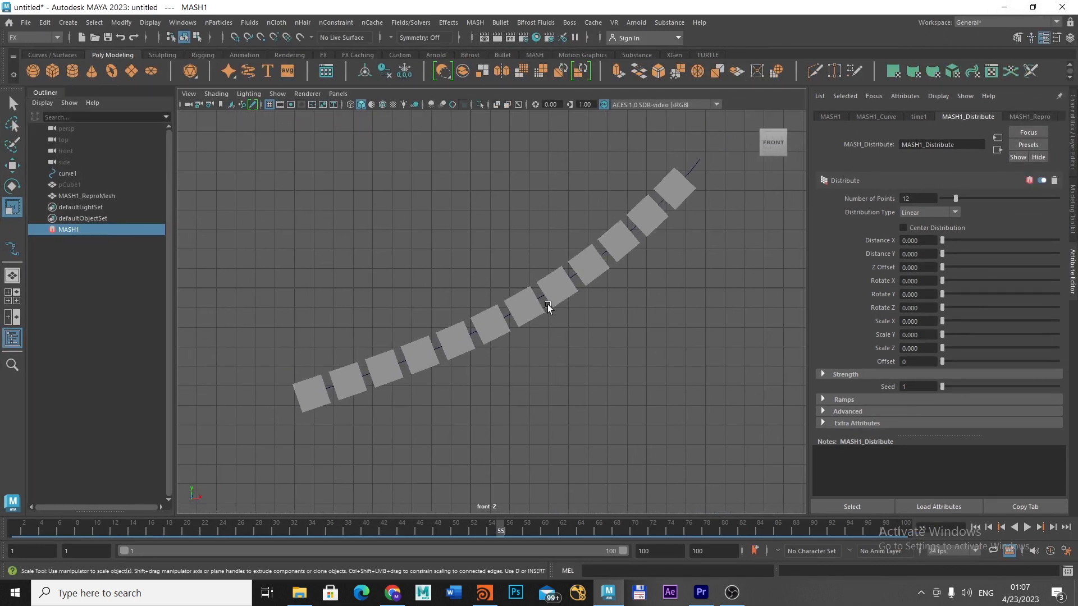
pyautogui.keyDown('alt'); pyautogui.moveTo(547, 304); pyautogui.dragTo(547, 362, button='middle'); pyautogui.keyUp('alt')
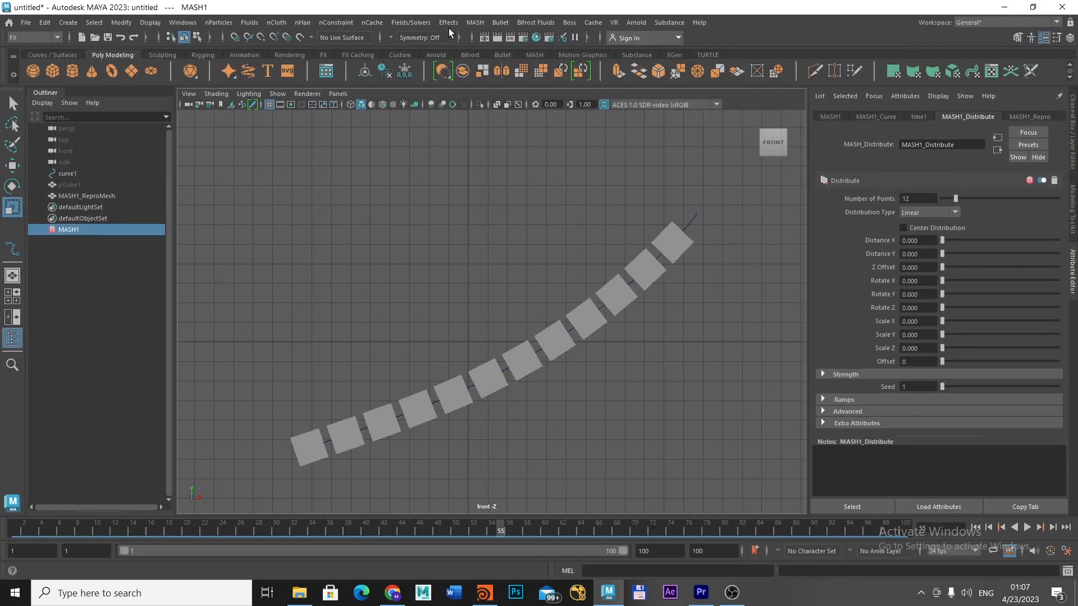
# Open the MASH Editor, place it beside the Outliner, and set the MASH1_Curve node's Animation Speed to 0.490
pyautogui.click(475, 23)
pyautogui.click(504, 58)
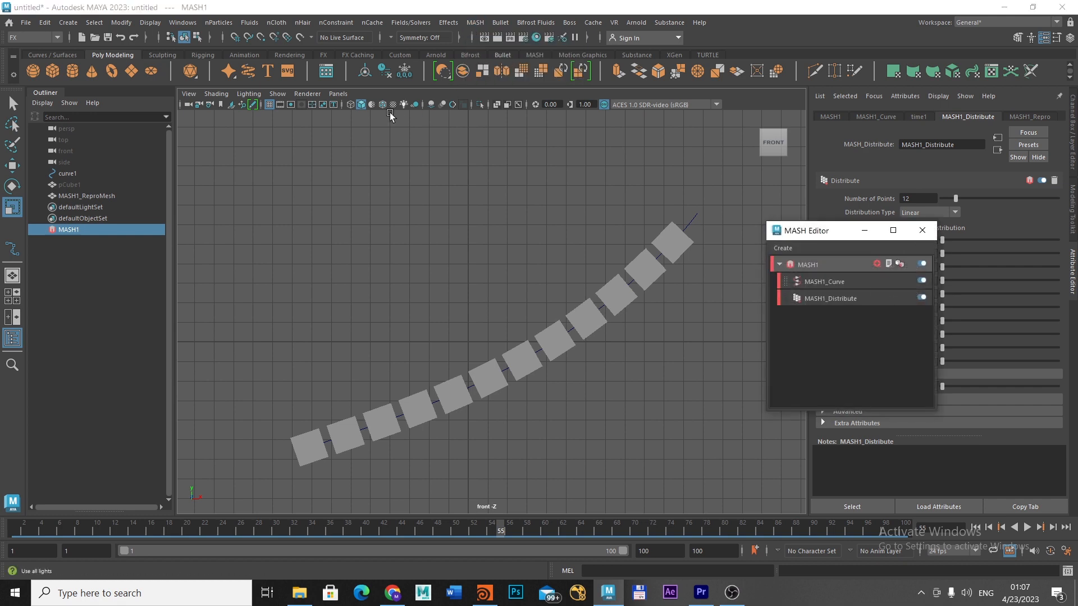
pyautogui.moveTo(814, 234); pyautogui.dragTo(210, 130)
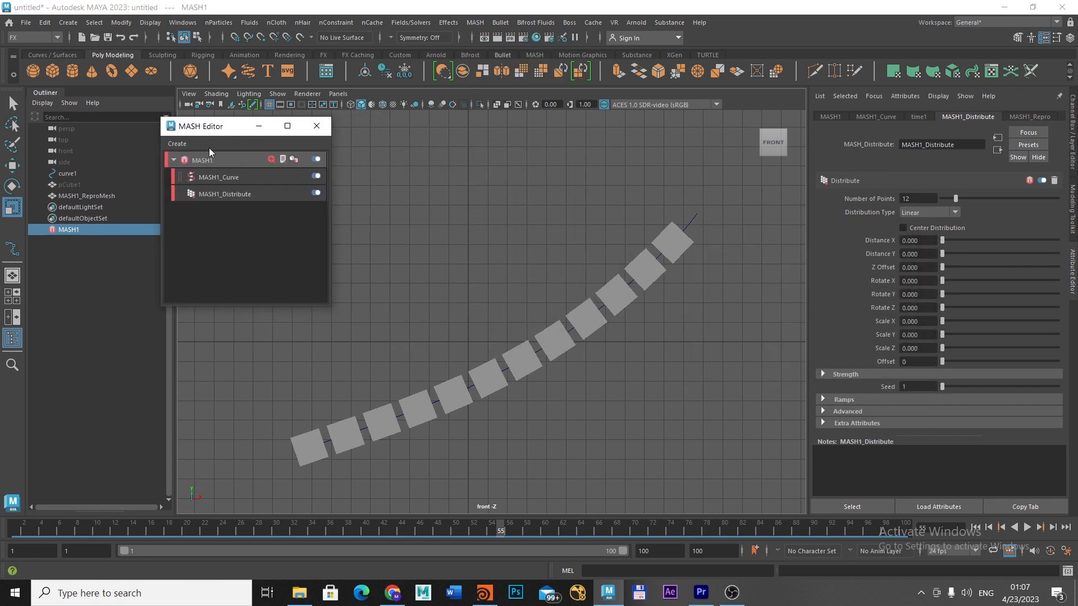
pyautogui.click(211, 178)
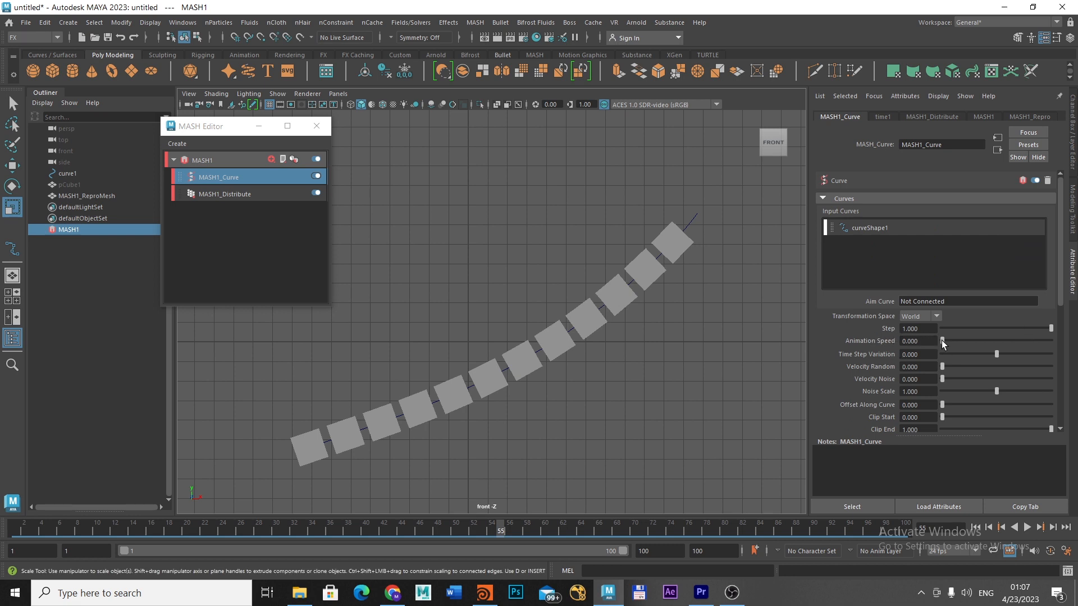
pyautogui.moveTo(942, 340); pyautogui.dragTo(994, 345)
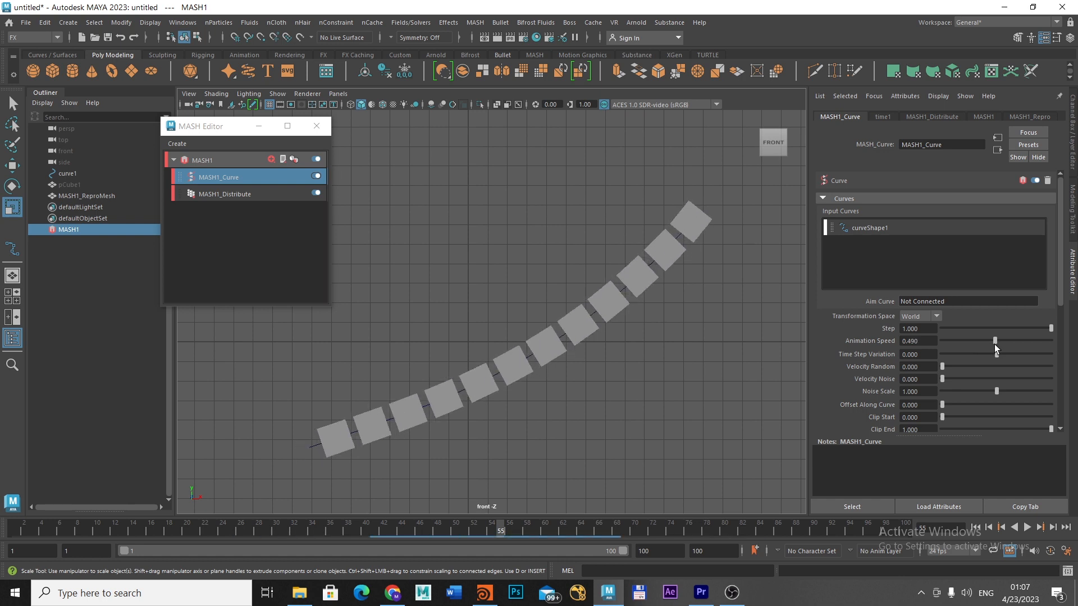
# Play the animation to check the boxes' travel, and set the MASH1_Curve node's Animation Speed to 0
pyautogui.click(1028, 528)
pyautogui.click(1028, 528)
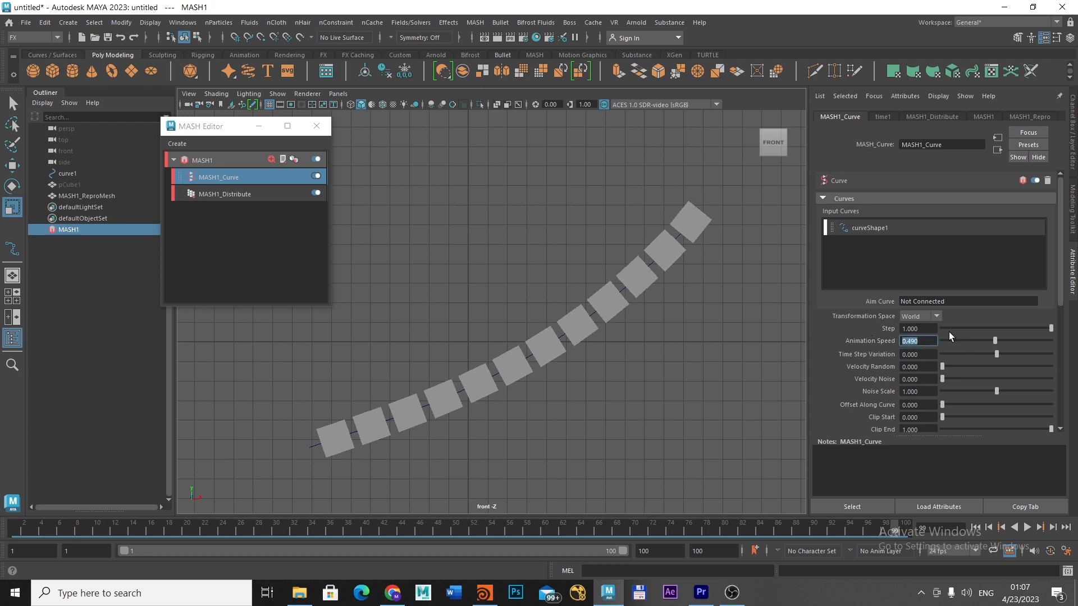
pyautogui.write('0')
pyautogui.press('Return')
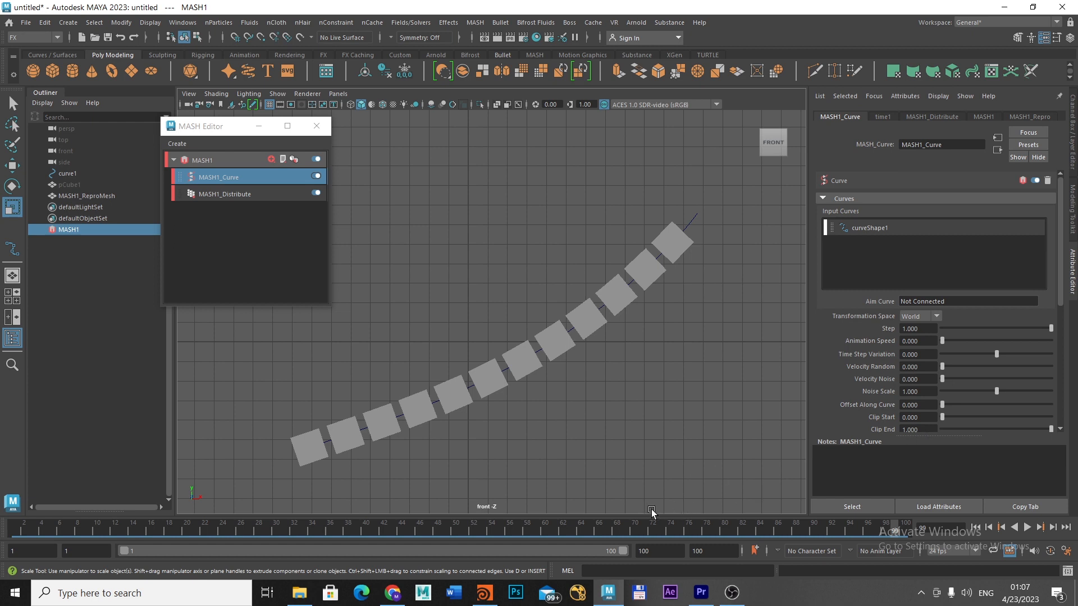
# Return to frame 1, set the MASH1_Curve node's Clip End to 0, and set a key on it
pyautogui.click(975, 528)
pyautogui.moveTo(1064, 299); pyautogui.dragTo(1068, 340)
pyautogui.moveTo(942, 330)
pyautogui.mouseDown()
pyautogui.moveTo(951, 329)
pyautogui.moveTo(935, 331)
pyautogui.mouseUp()
pyautogui.moveTo(1049, 342); pyautogui.dragTo(937, 355)
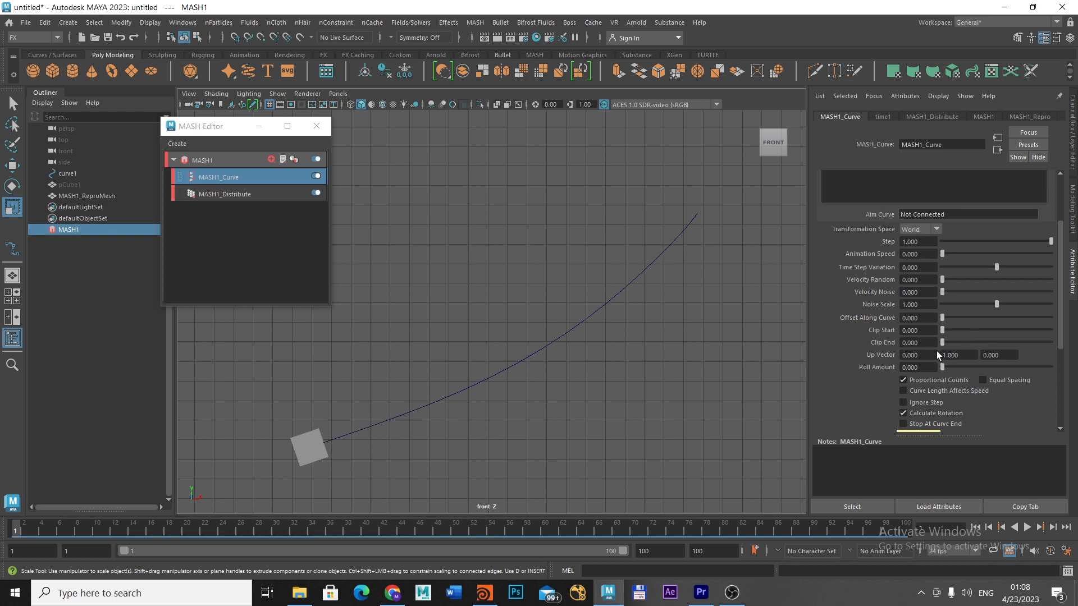
pyautogui.rightClick(873, 344)
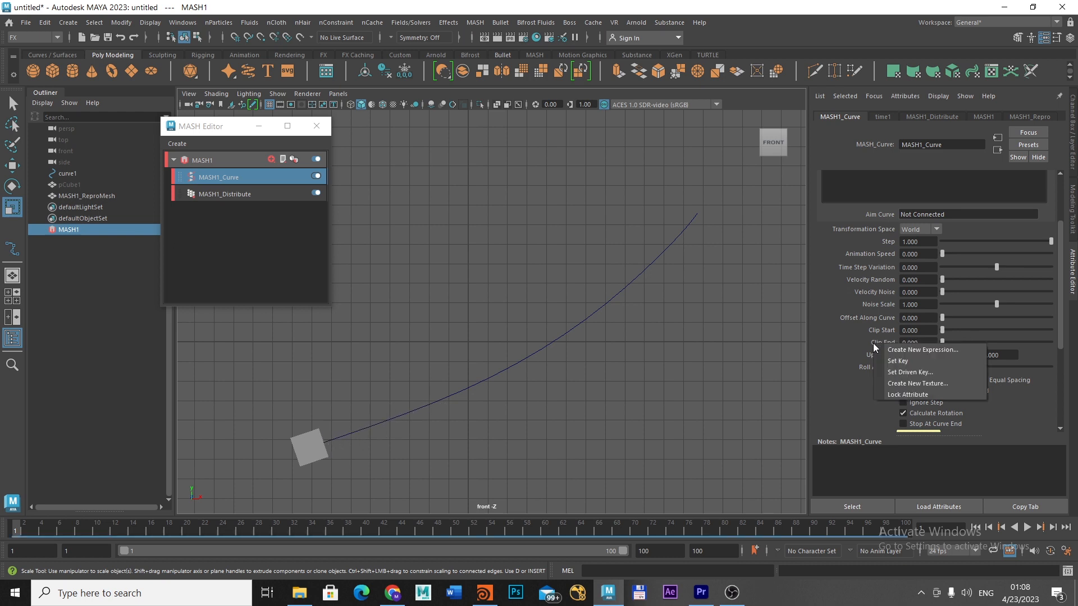
pyautogui.click(897, 361)
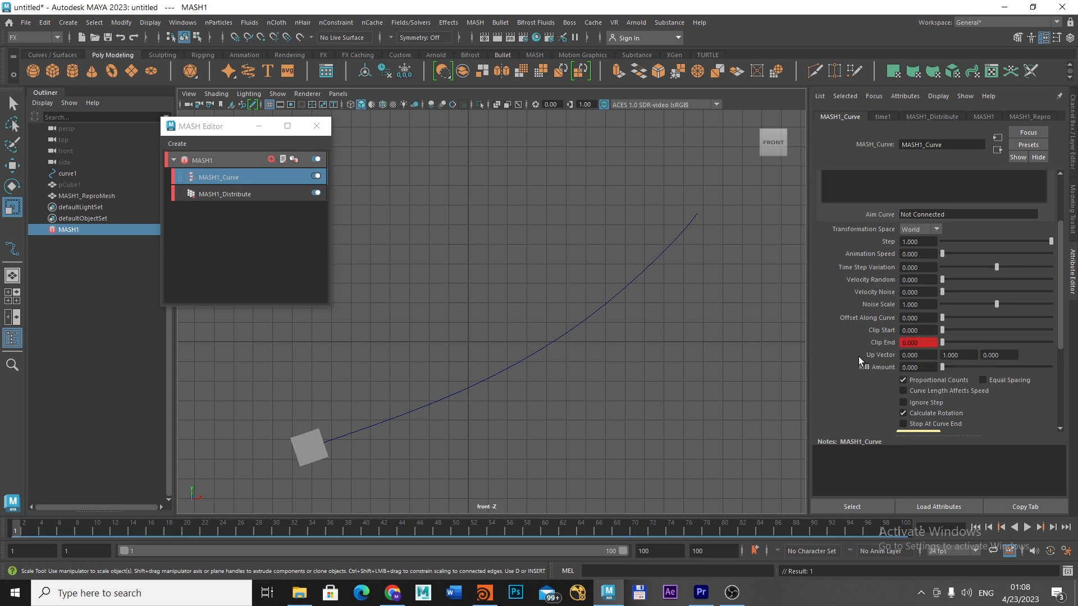
# At frame 100, set the MASH1_Curve node's Clip End to 1 and key it
pyautogui.moveTo(15, 532); pyautogui.dragTo(921, 530)
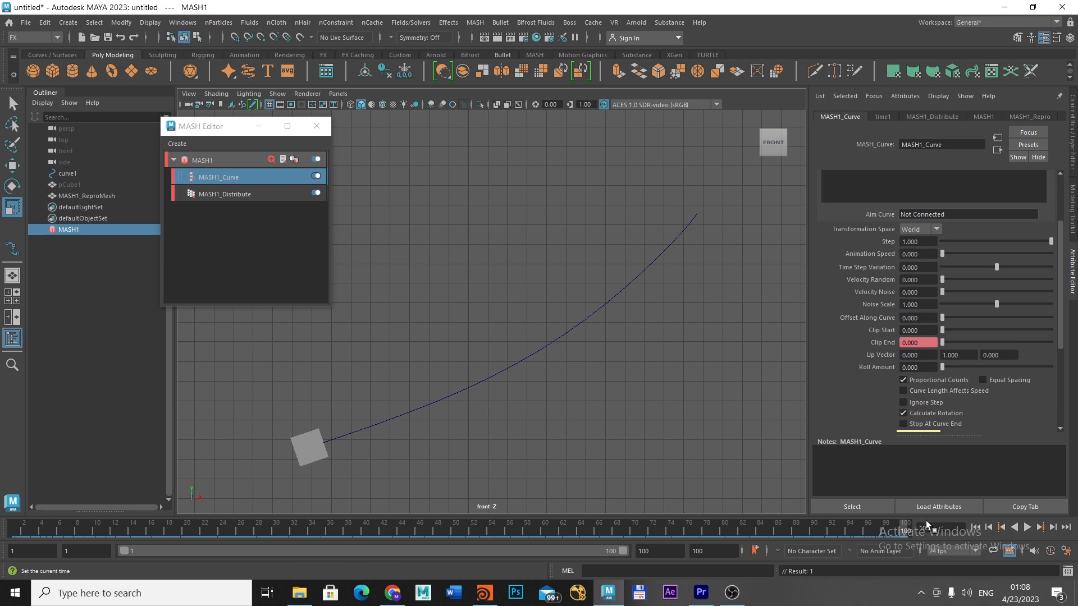
pyautogui.moveTo(945, 344); pyautogui.dragTo(1075, 348)
pyautogui.rightClick(884, 344)
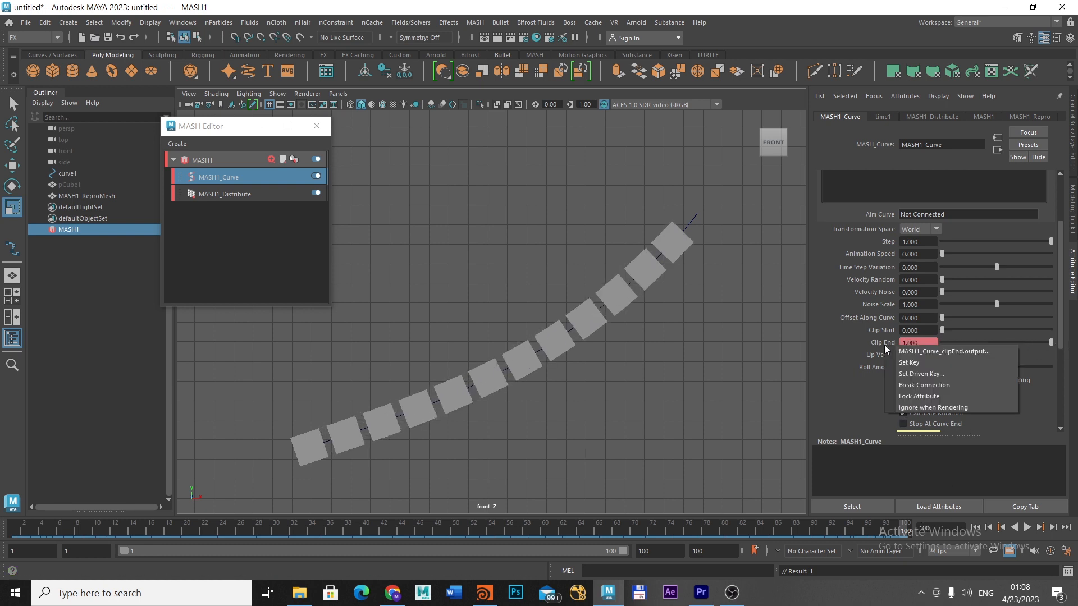
pyautogui.click(890, 360)
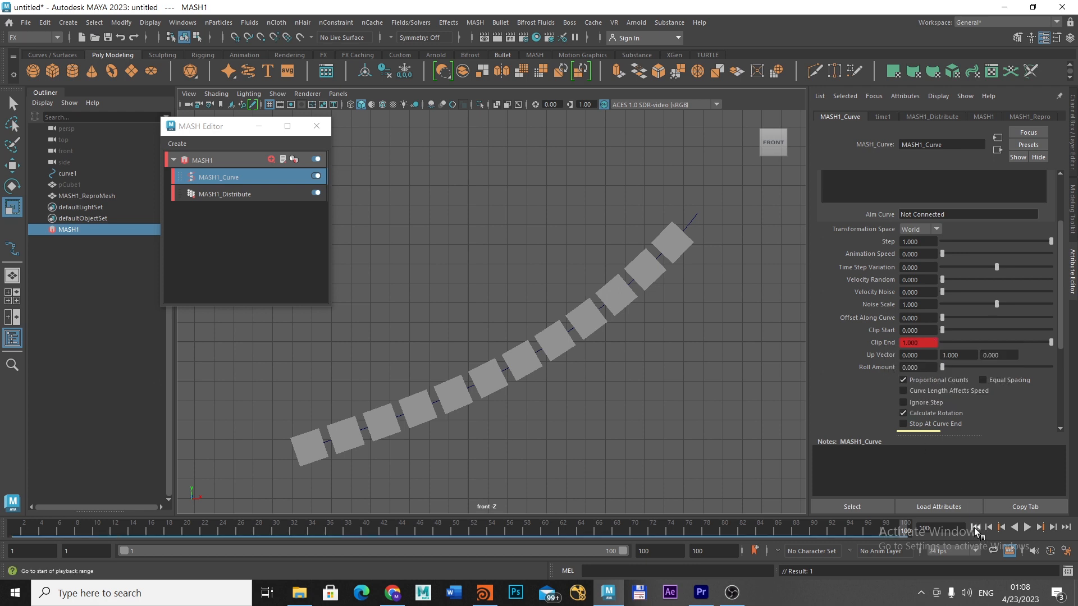
# Play the Clip End animation from the first frame to check how the boxes spread, and return to frame 1
pyautogui.click(976, 528)
pyautogui.click(1025, 530)
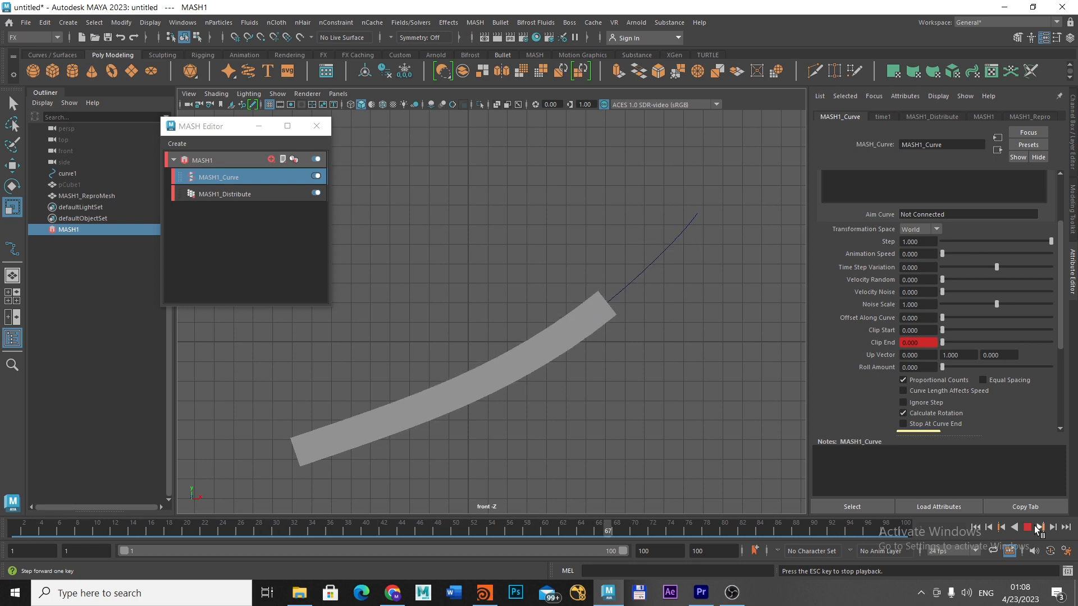
pyautogui.click(1027, 528)
pyautogui.click(976, 528)
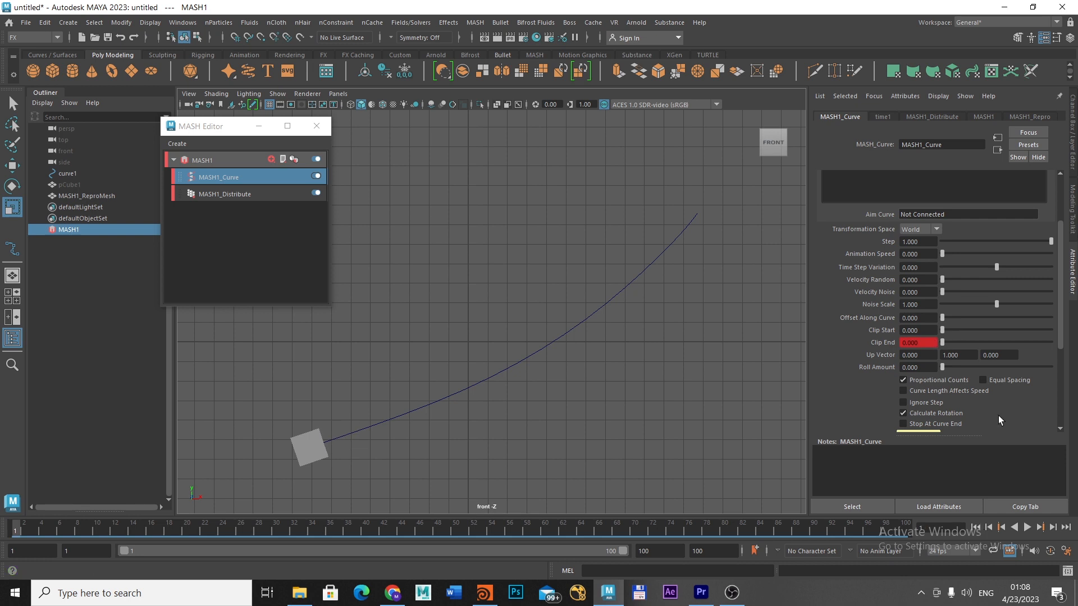
# Key the MASH1_Distribute node's Number of Points at 1 on frame 1
pyautogui.click(924, 117)
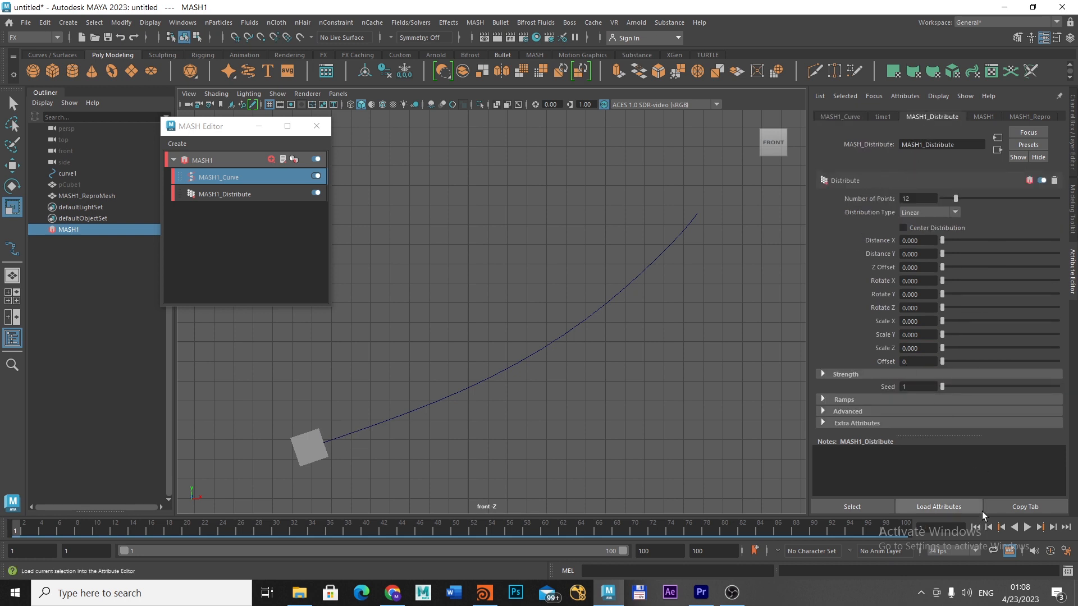
pyautogui.rightClick(860, 199)
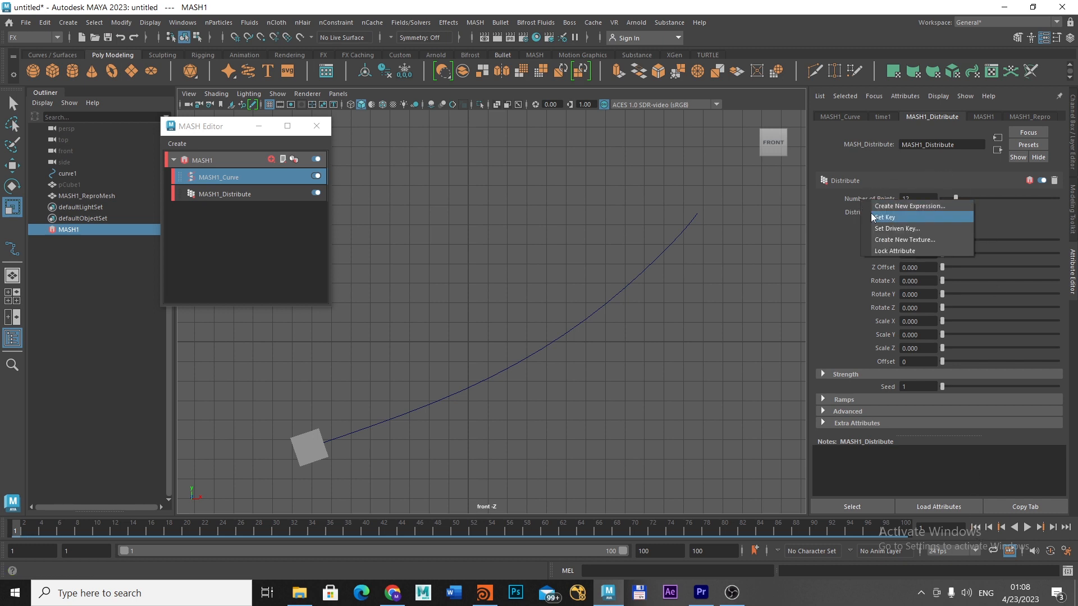
pyautogui.click(871, 213)
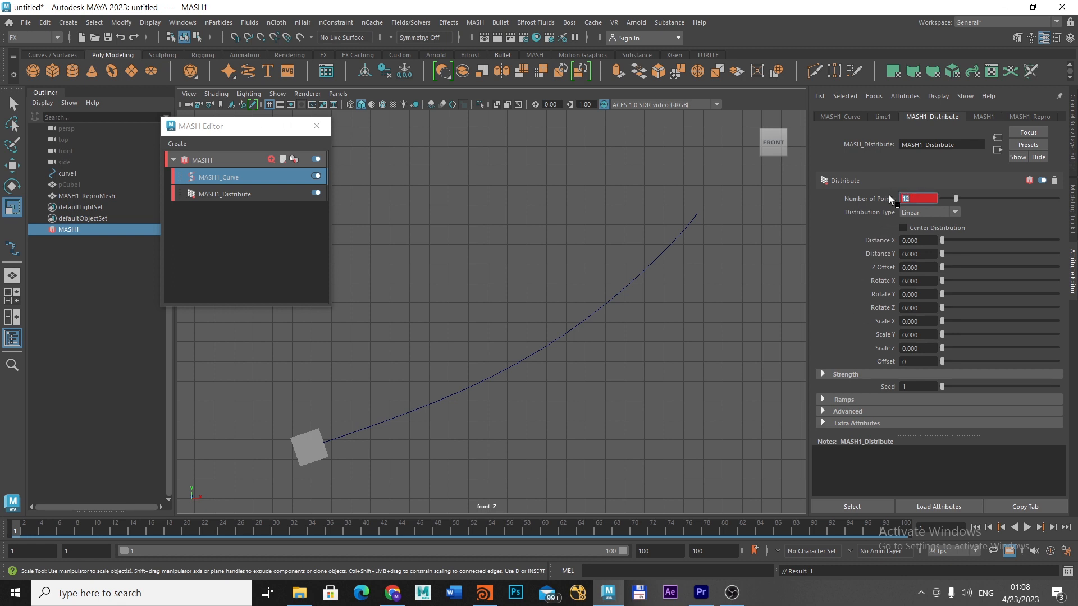
pyautogui.press('Return')
pyautogui.rightClick(864, 198)
pyautogui.click(875, 213)
# At frame 100, set the MASH1_Distribute node's Number of Points to 12 and key it
pyautogui.moveTo(17, 536); pyautogui.dragTo(904, 534)
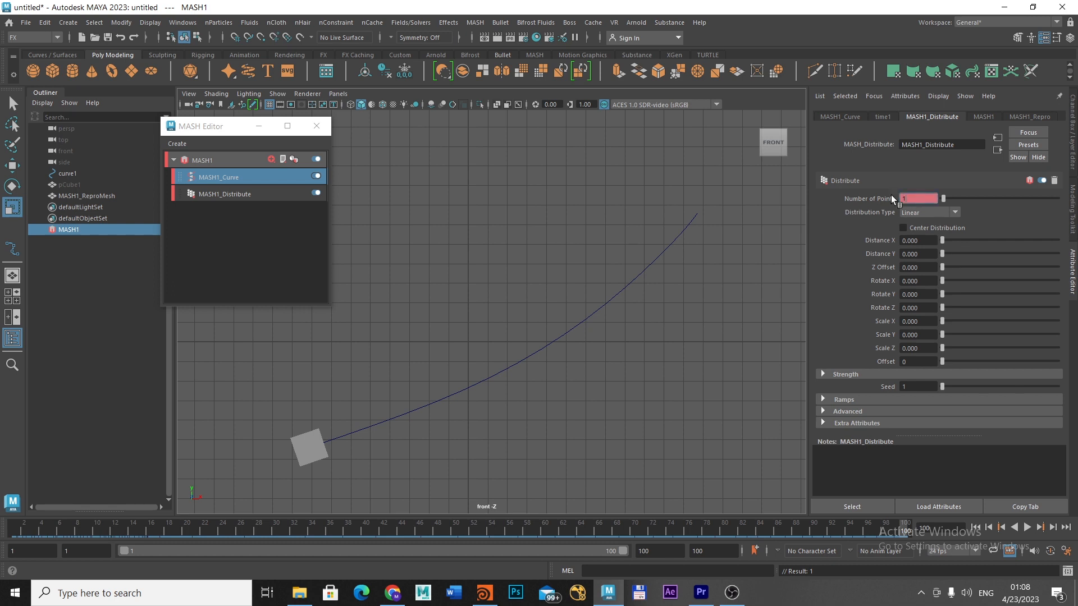
pyautogui.press('Return')
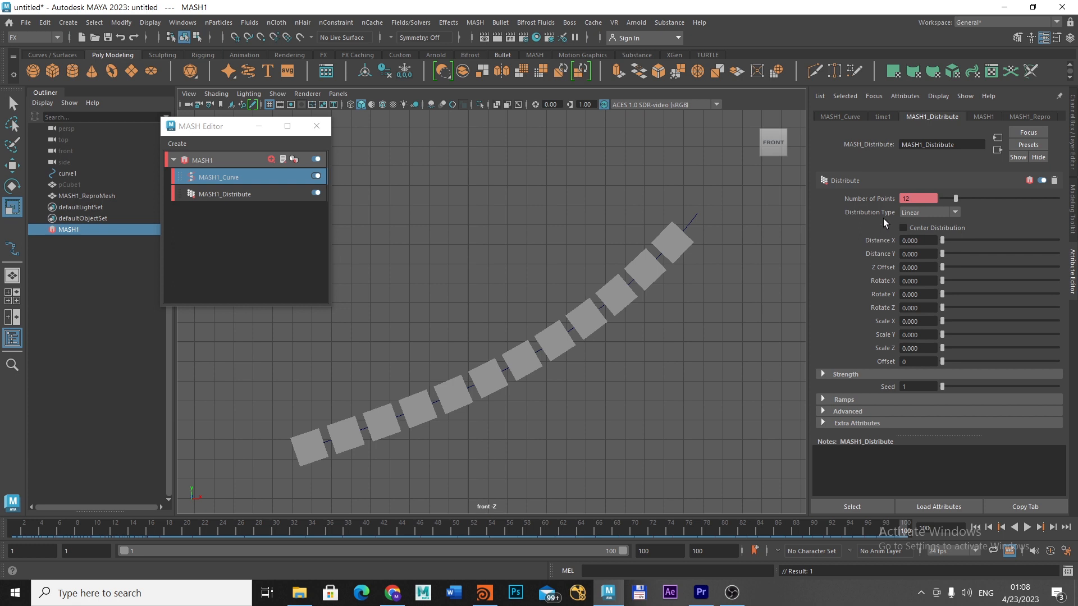
pyautogui.rightClick(854, 197)
pyautogui.click(866, 213)
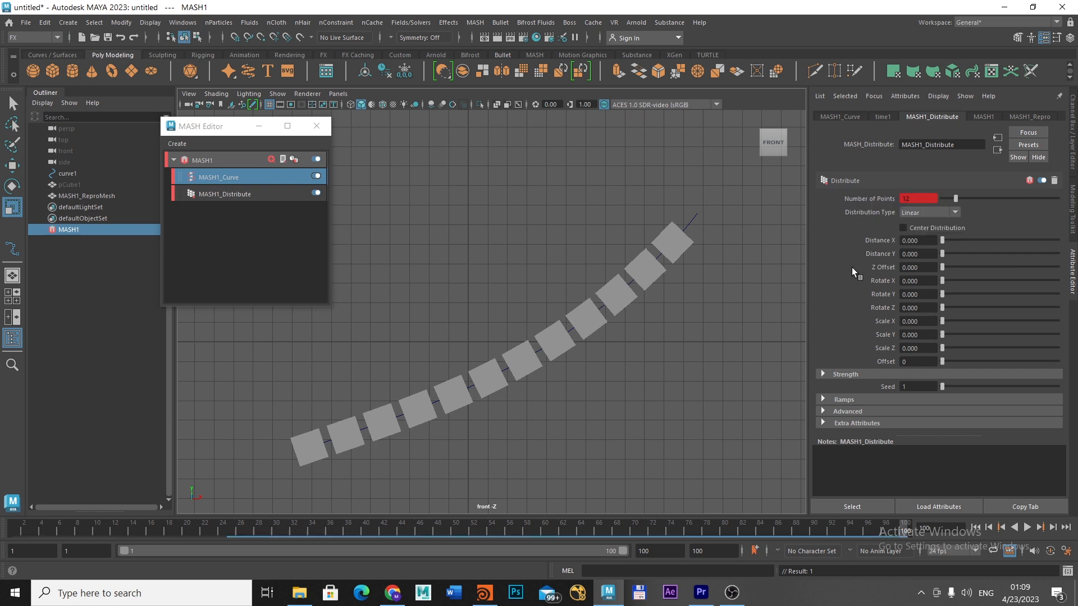
# Play and scrub the animation from frame 1 to check how the boxes appear and space out along the curve
pyautogui.click(975, 527)
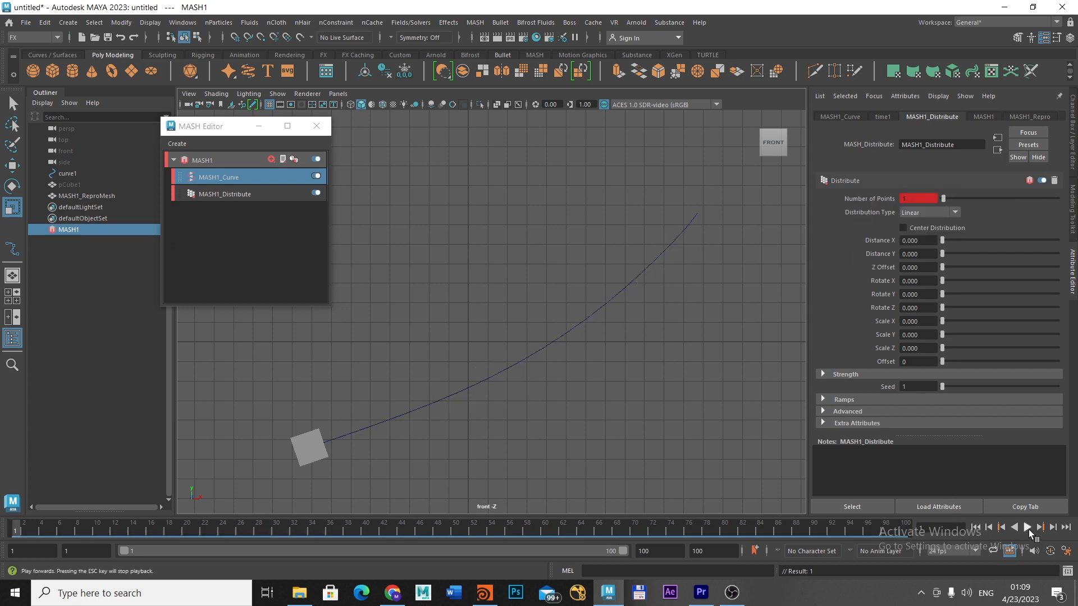
pyautogui.click(1026, 527)
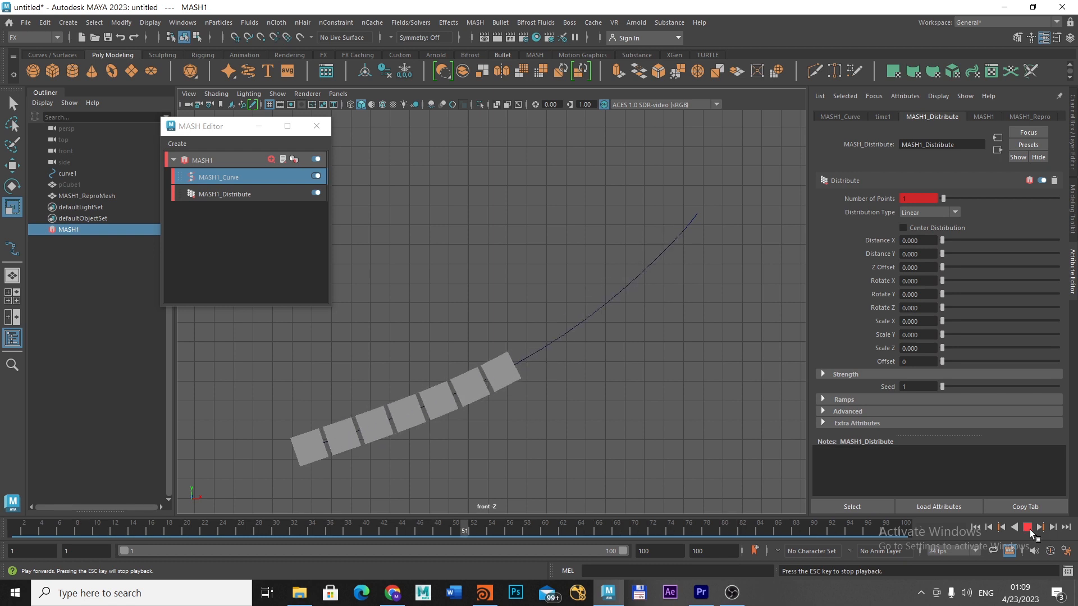
pyautogui.click(1030, 529)
pyautogui.moveTo(814, 525); pyautogui.dragTo(314, 531)
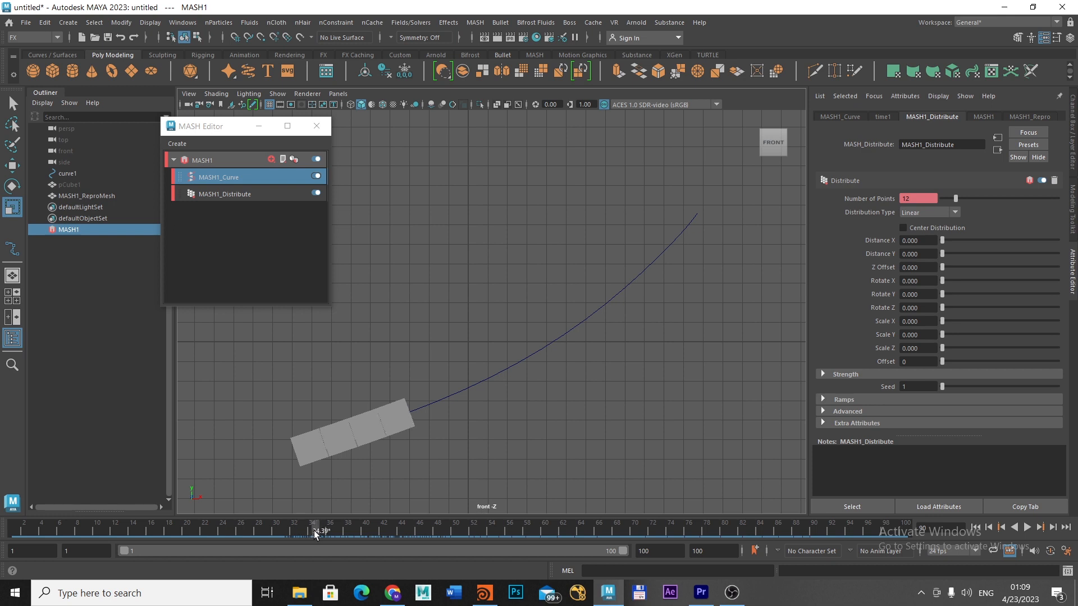
pyautogui.moveTo(436, 530); pyautogui.dragTo(1, 506)
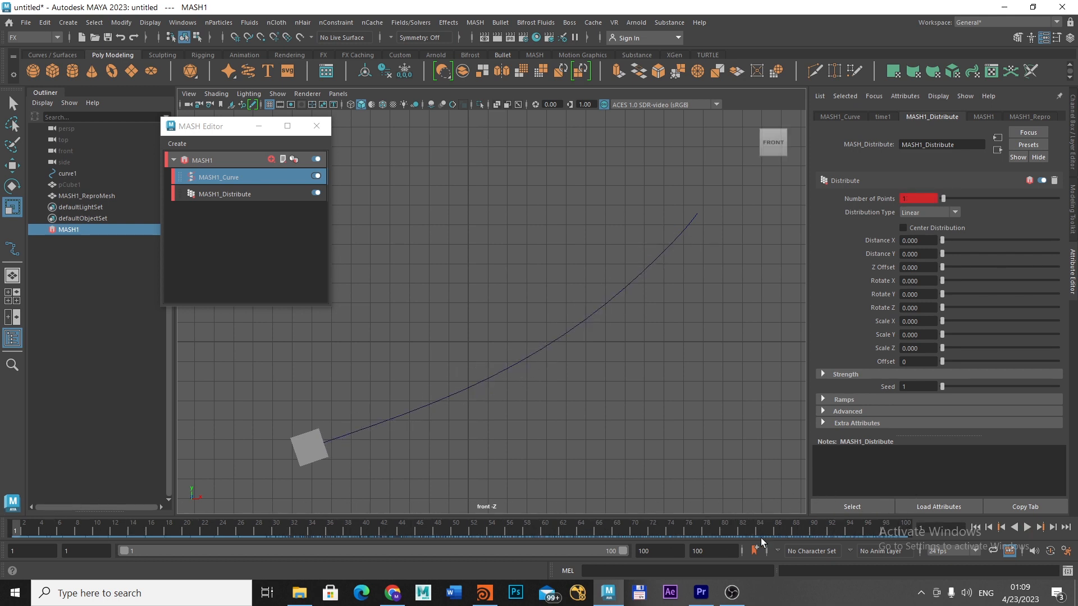
pyautogui.click(1027, 528)
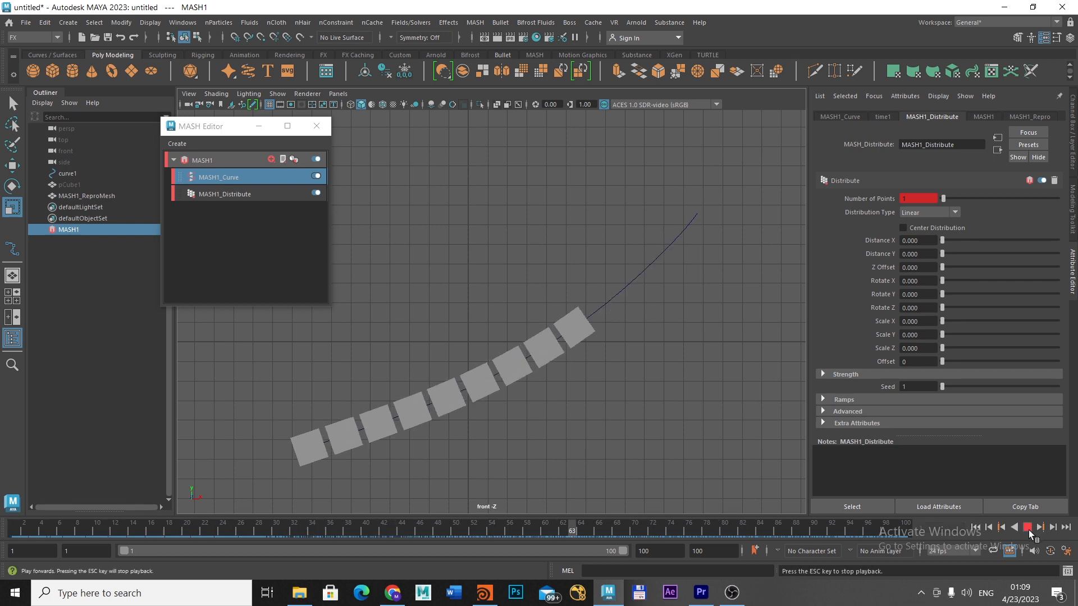
pyautogui.click(1027, 527)
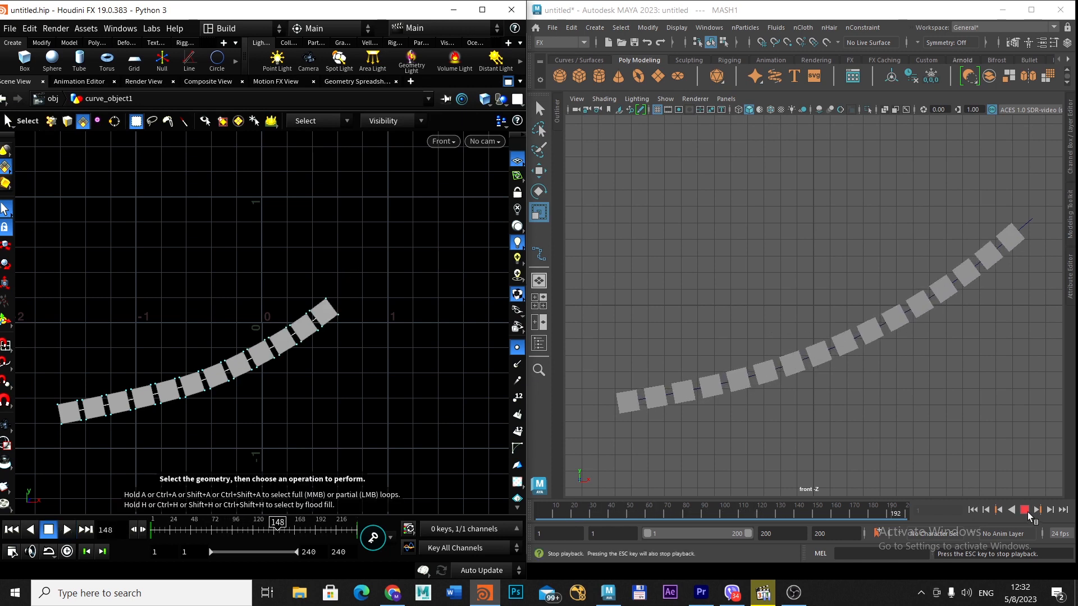
# Stop Maya's playback, maximize its window, and open the MASH Editor alongside the Outliner
pyautogui.click(1024, 509)
pyautogui.click(1030, 11)
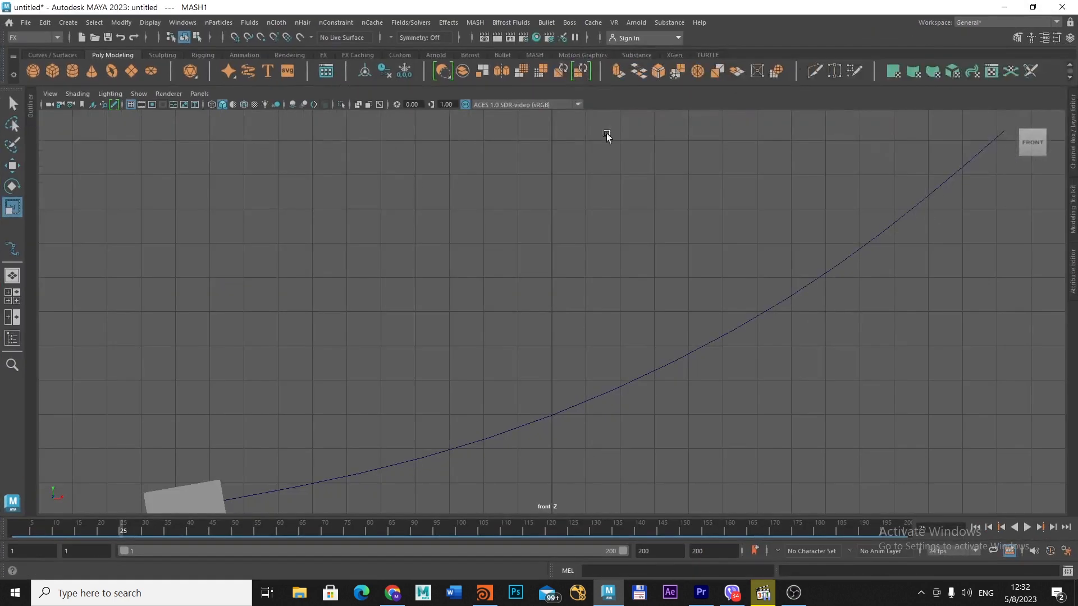
pyautogui.scroll(-6, 578, 259)
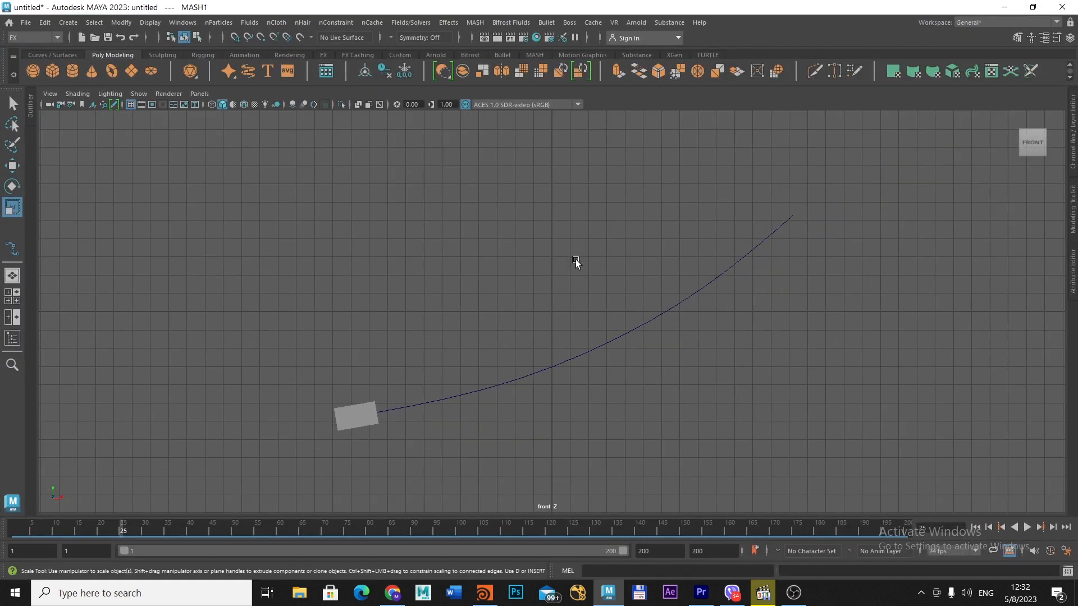
pyautogui.click(475, 23)
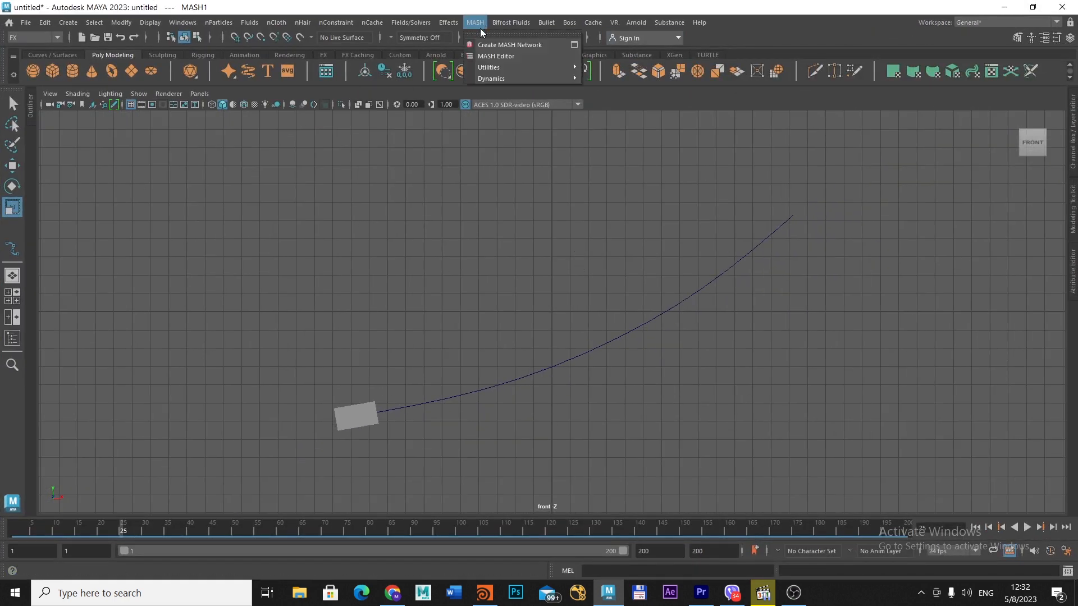
pyautogui.click(488, 58)
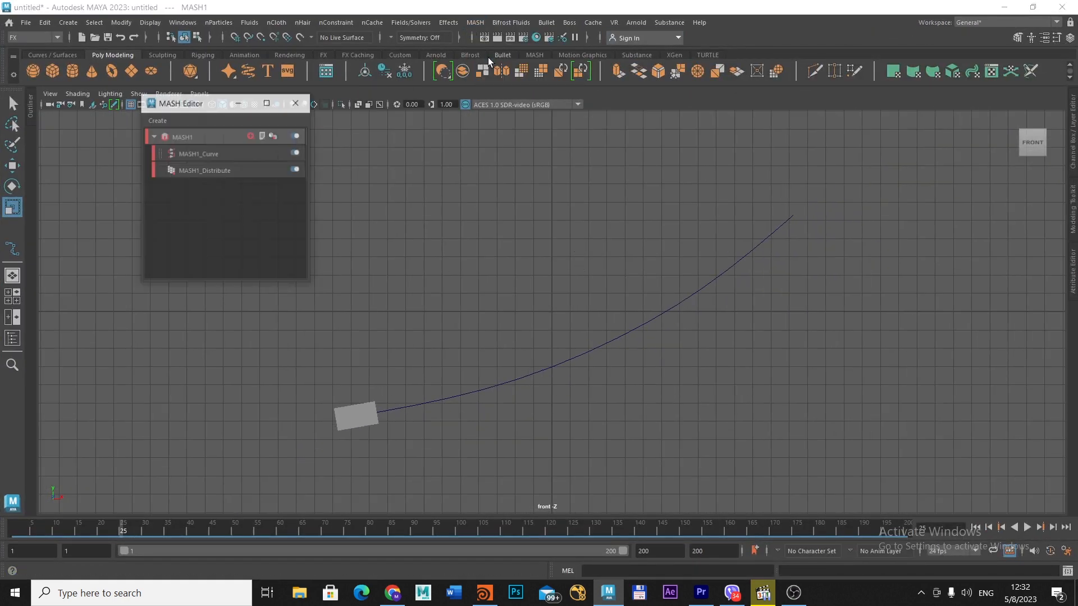
pyautogui.click(28, 112)
pyautogui.moveTo(195, 103); pyautogui.dragTo(370, 104)
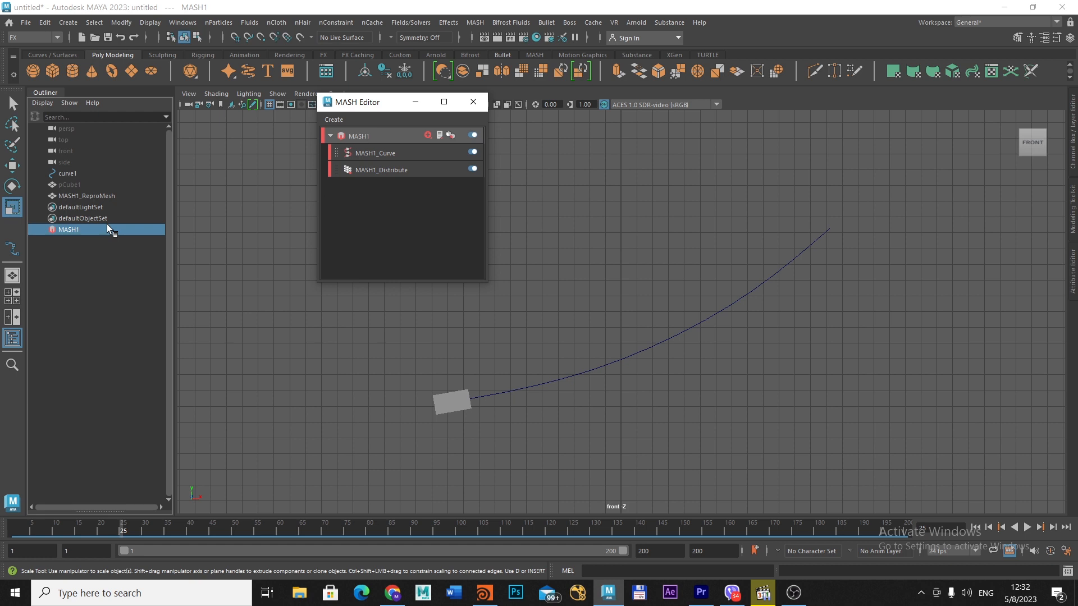
# Delete the MASH1_Curve node from the MASH1 network and confirm the deletion
pyautogui.doubleClick(370, 152)
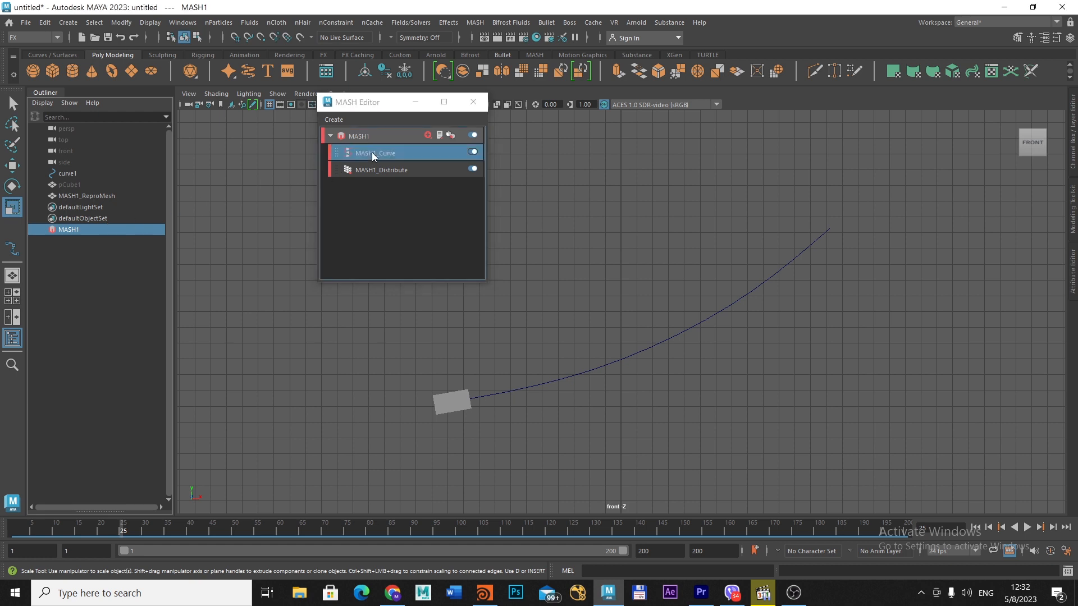
pyautogui.rightClick(372, 153)
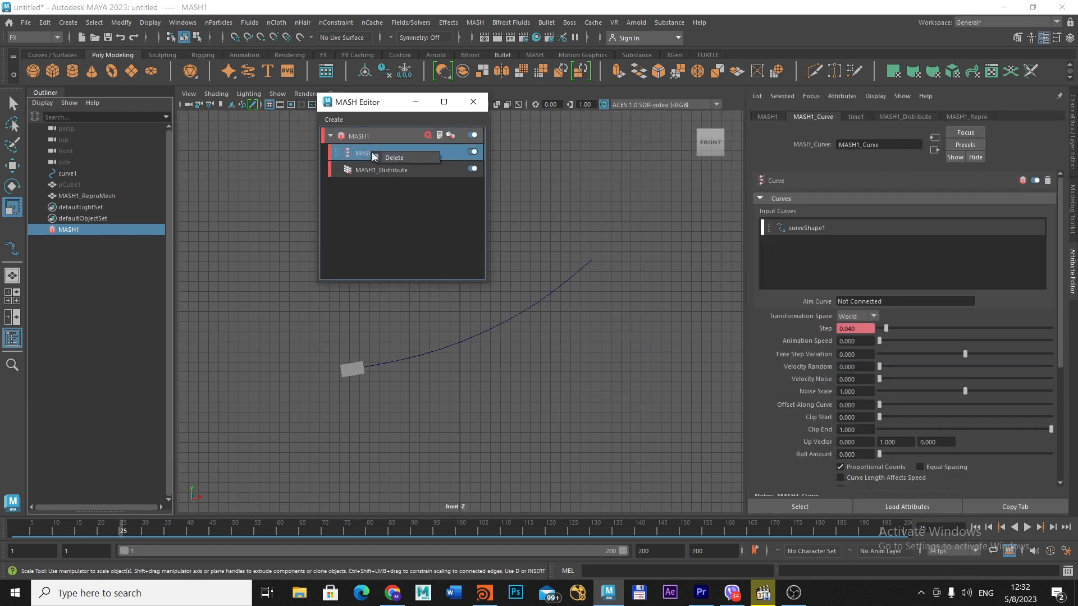
pyautogui.click(378, 157)
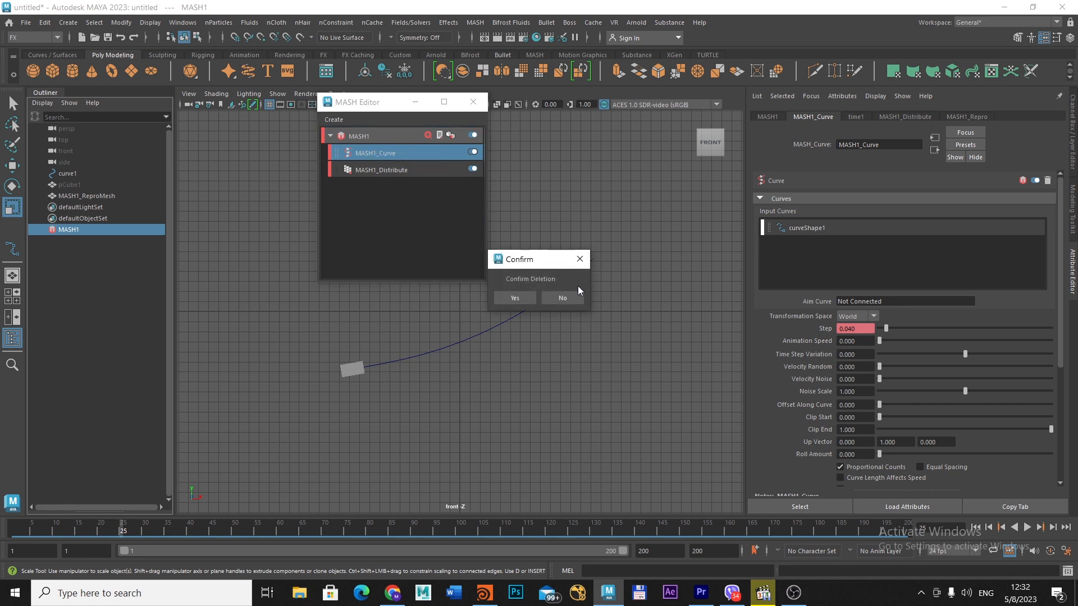
pyautogui.click(510, 299)
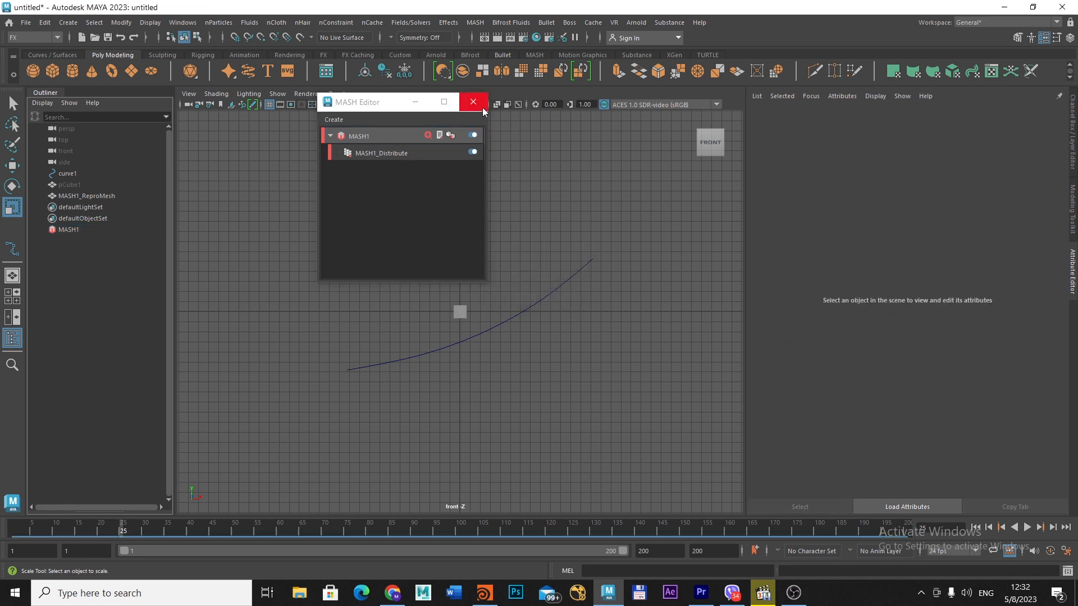
# Select the MASH1 network and set its Distribute node's Distance X to 29.620 with the whole row in view
pyautogui.click(73, 227)
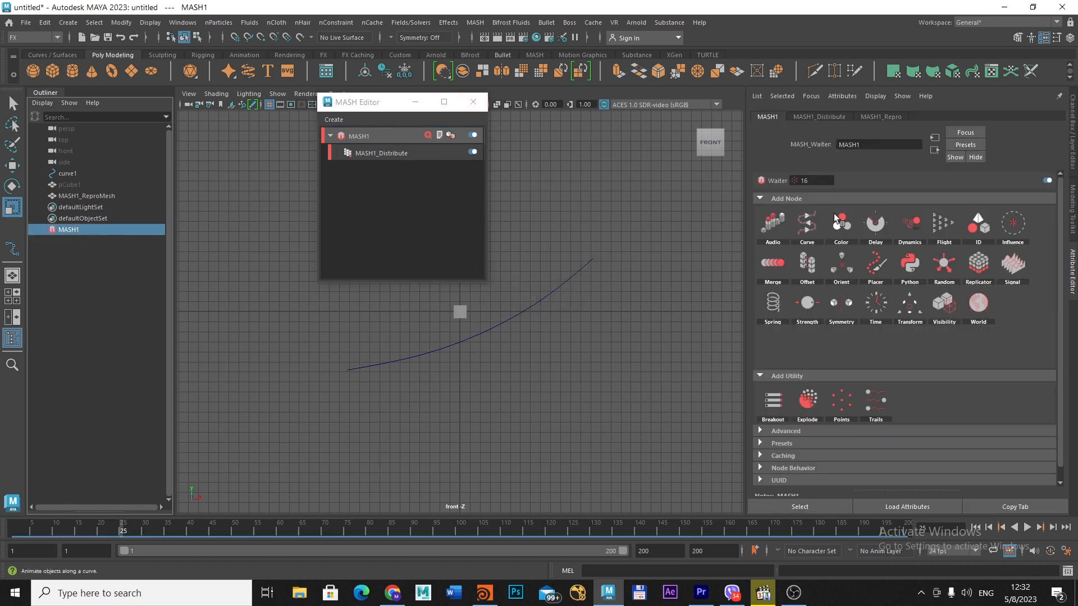
pyautogui.click(837, 117)
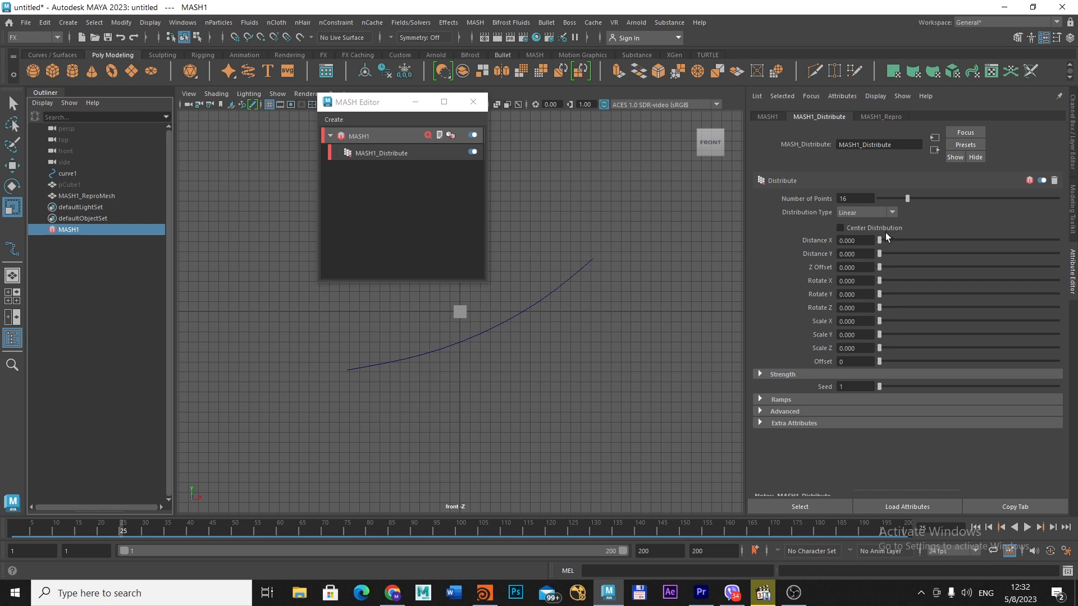
pyautogui.moveTo(882, 240)
pyautogui.mouseDown()
pyautogui.moveTo(946, 242)
pyautogui.moveTo(868, 225)
pyautogui.moveTo(978, 228)
pyautogui.moveTo(940, 228)
pyautogui.moveTo(965, 227)
pyautogui.mouseUp()
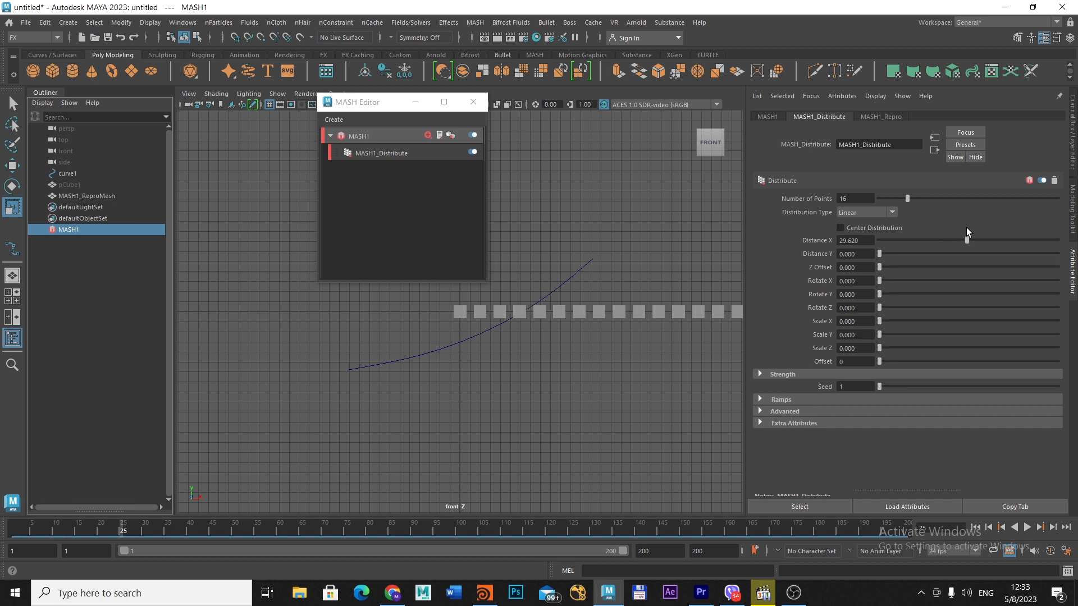
pyautogui.keyDown('alt'); pyautogui.moveTo(663, 302); pyautogui.dragTo(571, 318, button='middle'); pyautogui.keyUp('alt')
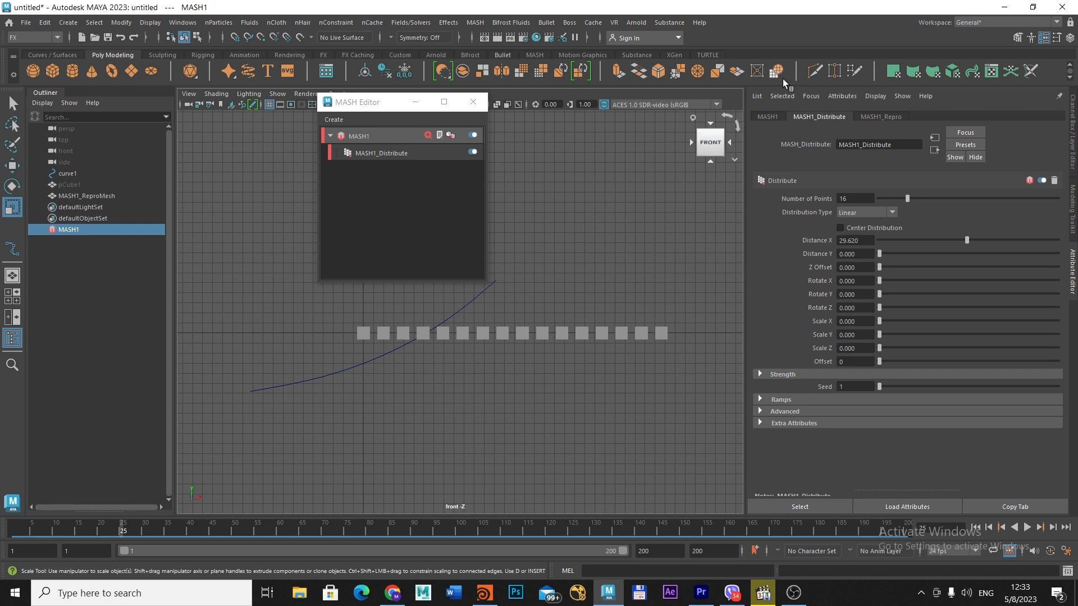
# Set the MASH1_Distribute node's Number of Points to 1
pyautogui.doubleClick(865, 198)
pyautogui.write('1')
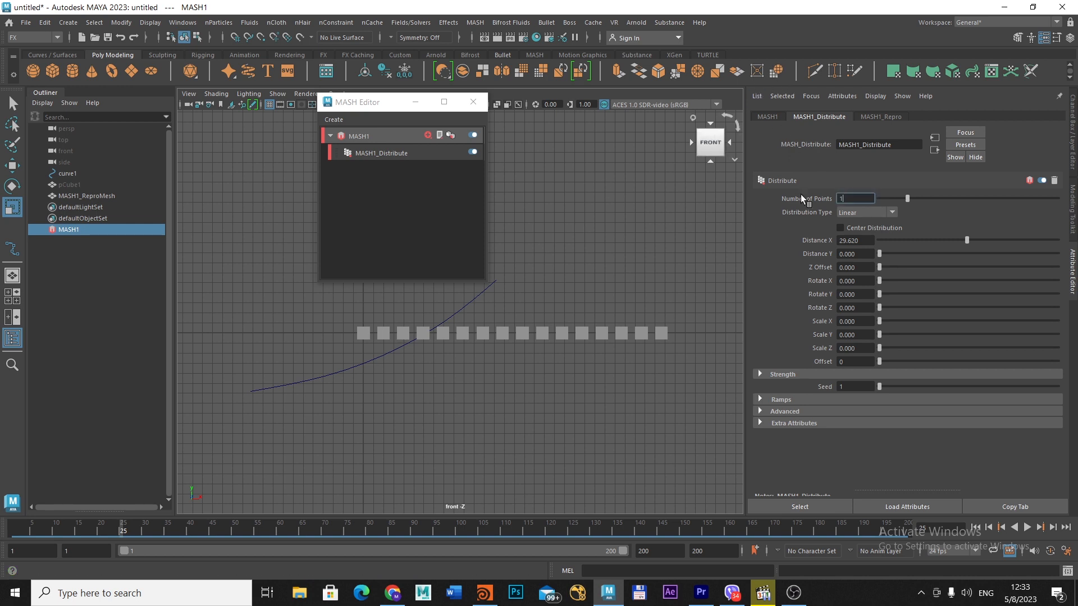
pyautogui.press('Return')
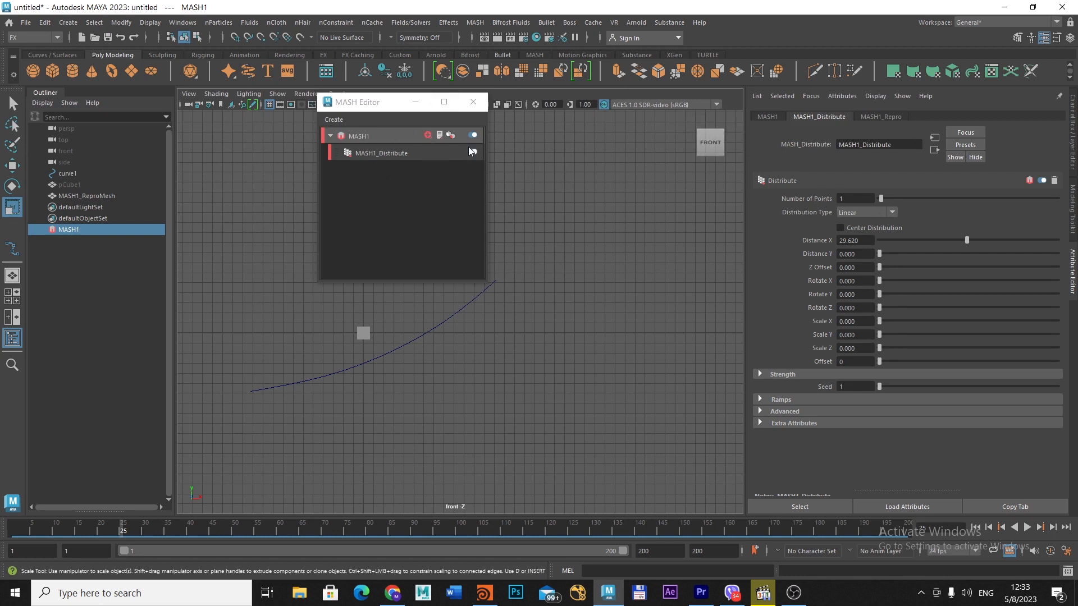
# Add a Replicator node to the MASH1 network and set its Replicants to 22, checking the row in perspective
pyautogui.click(428, 136)
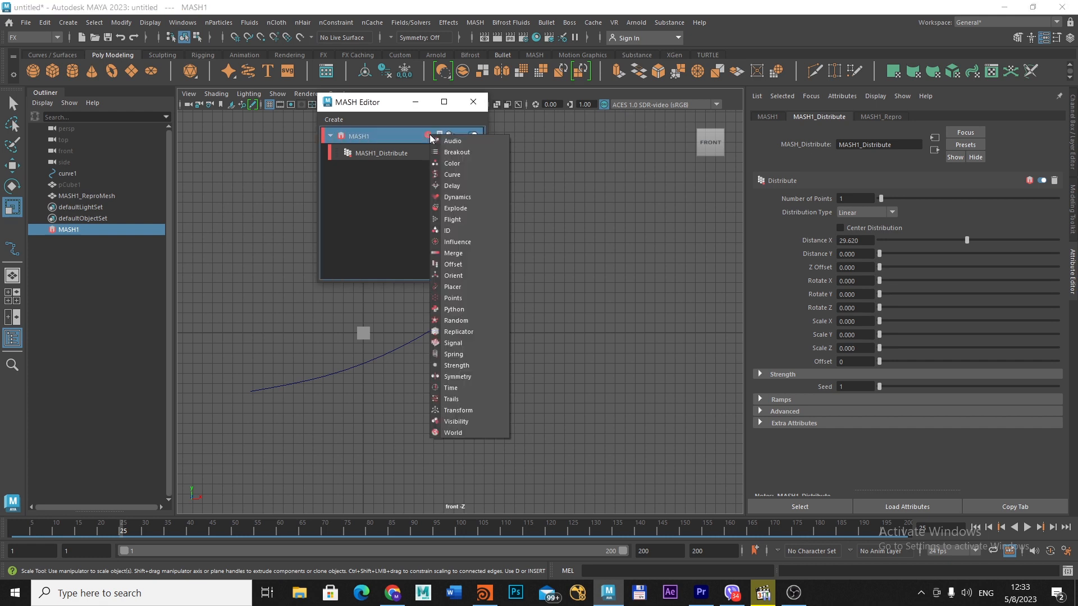
pyautogui.click(463, 332)
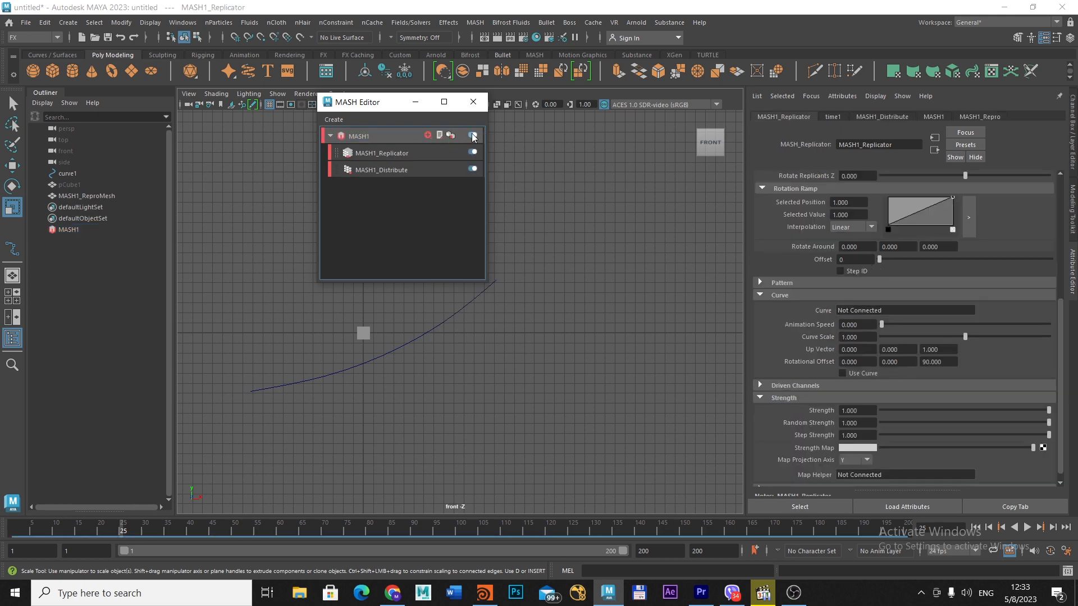
pyautogui.scroll(5, 820, 236)
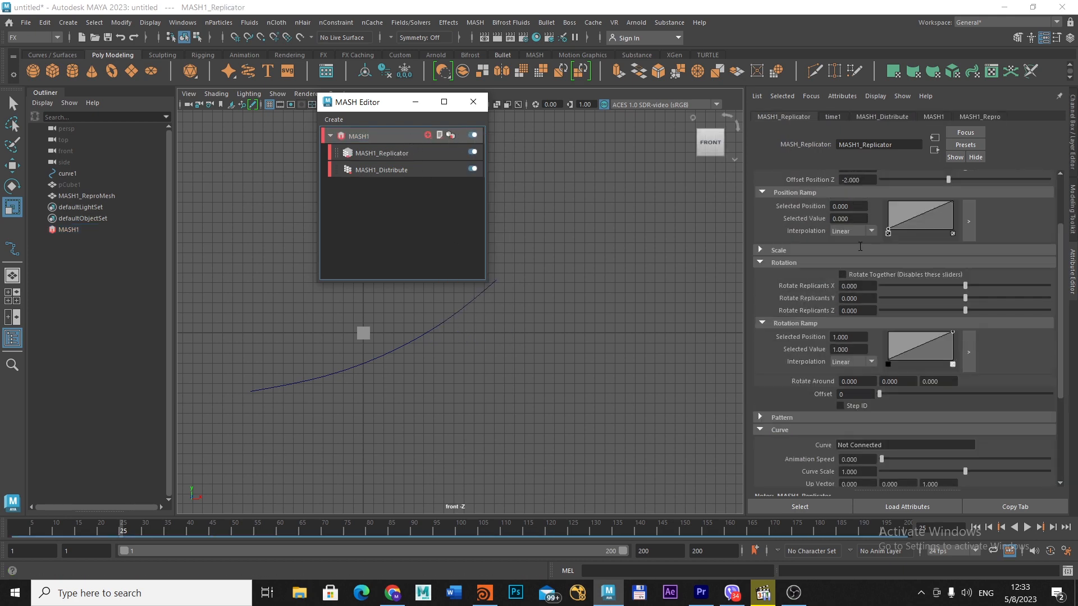
pyautogui.click(848, 198)
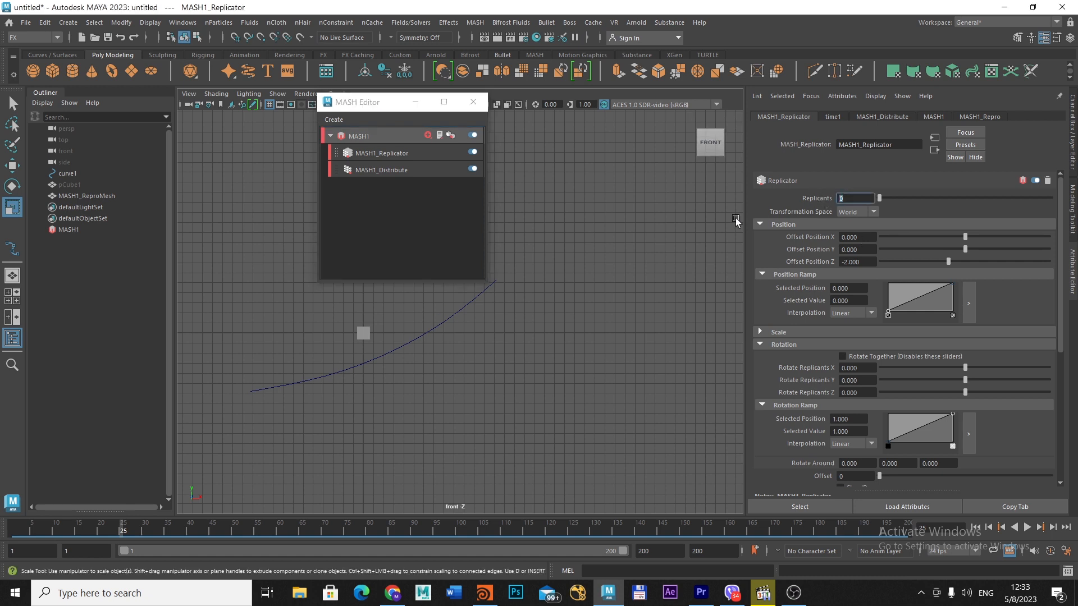
pyautogui.press('Return')
pyautogui.moveTo(881, 196); pyautogui.dragTo(951, 197)
pyautogui.click(12, 276)
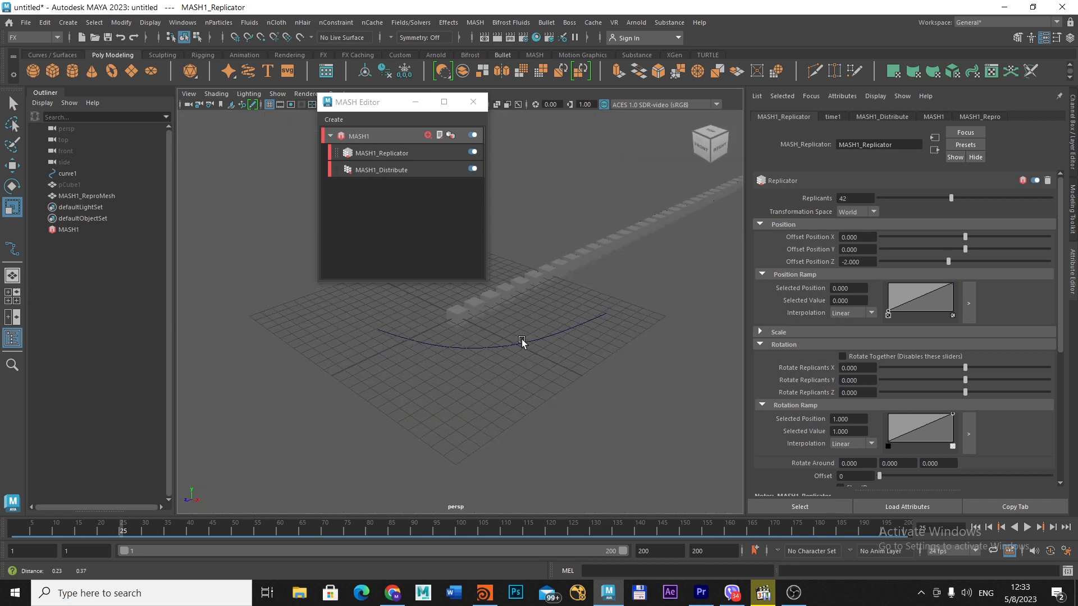
pyautogui.scroll(-4, 555, 377)
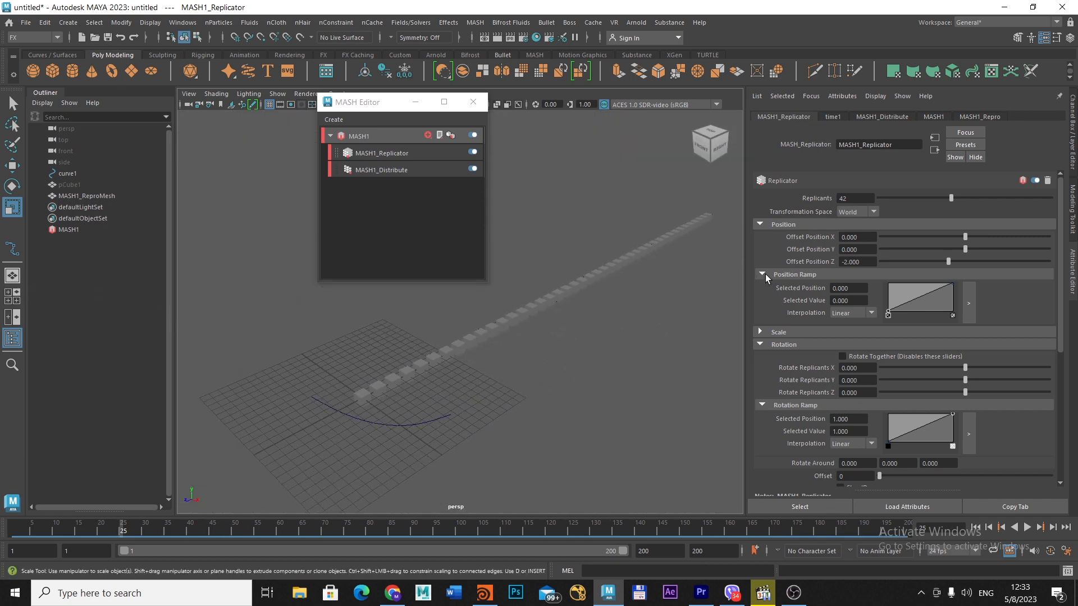
pyautogui.moveTo(943, 197); pyautogui.dragTo(917, 197)
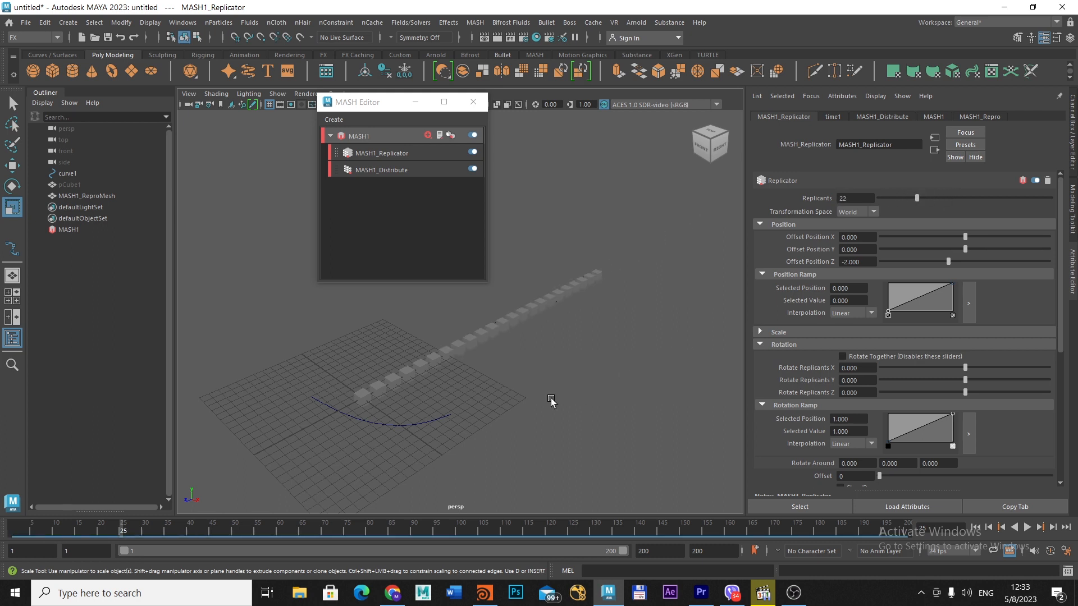
# Return to the front view, move the MASH Editor clear of the curve, and set the Replicator's Offset Position Z to 0
pyautogui.click(12, 296)
pyautogui.press('space')
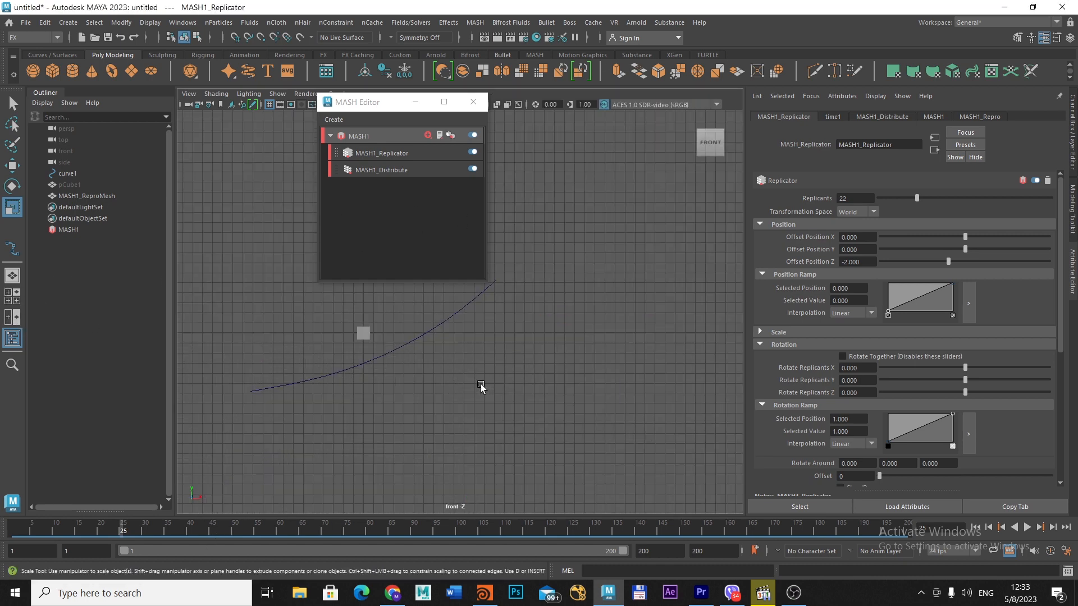
pyautogui.keyDown('alt'); pyautogui.moveTo(450, 380); pyautogui.dragTo(517, 358, button='middle'); pyautogui.keyUp('alt')
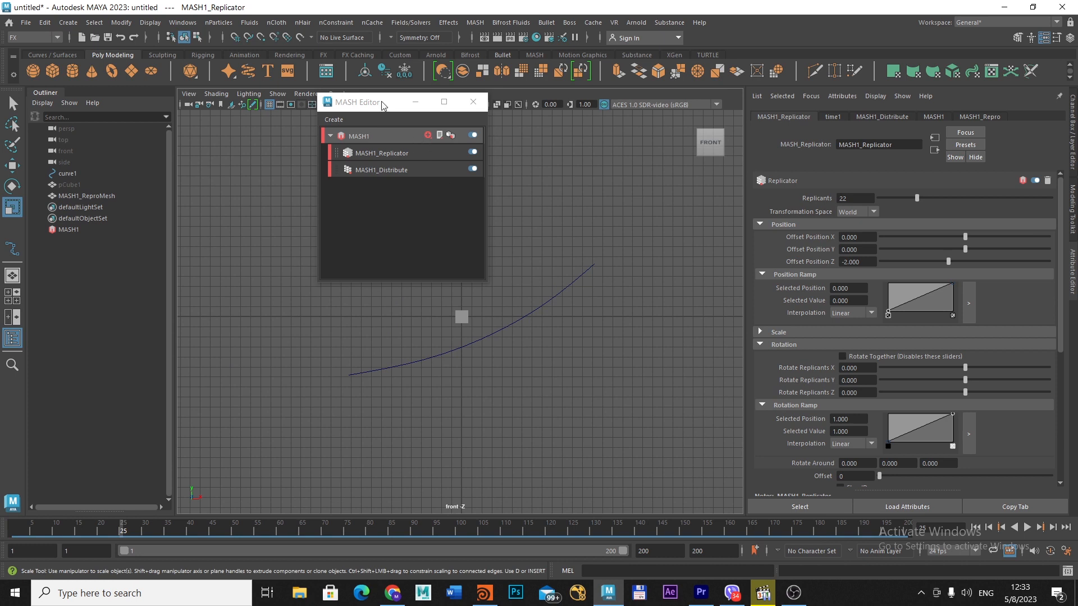
pyautogui.moveTo(382, 105); pyautogui.dragTo(293, 94)
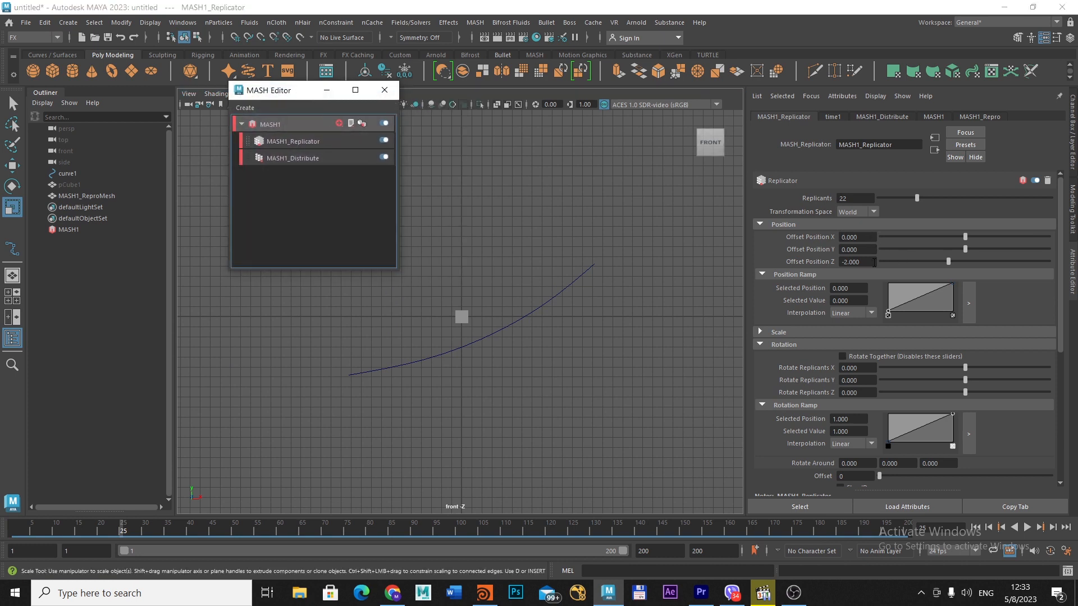
pyautogui.moveTo(873, 262); pyautogui.dragTo(824, 268)
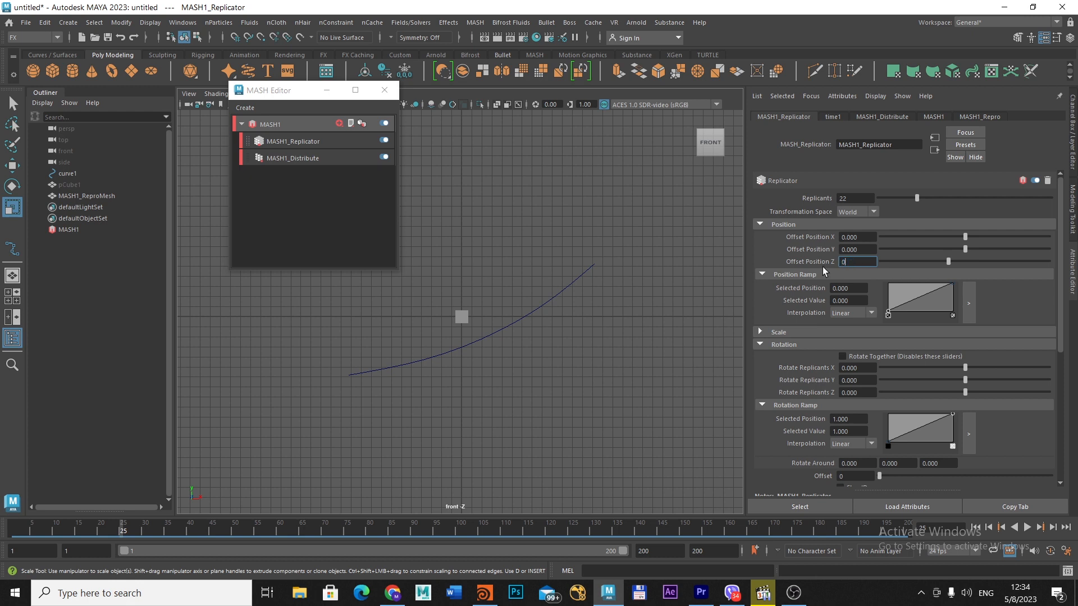
pyautogui.write('0')
pyautogui.press('Return')
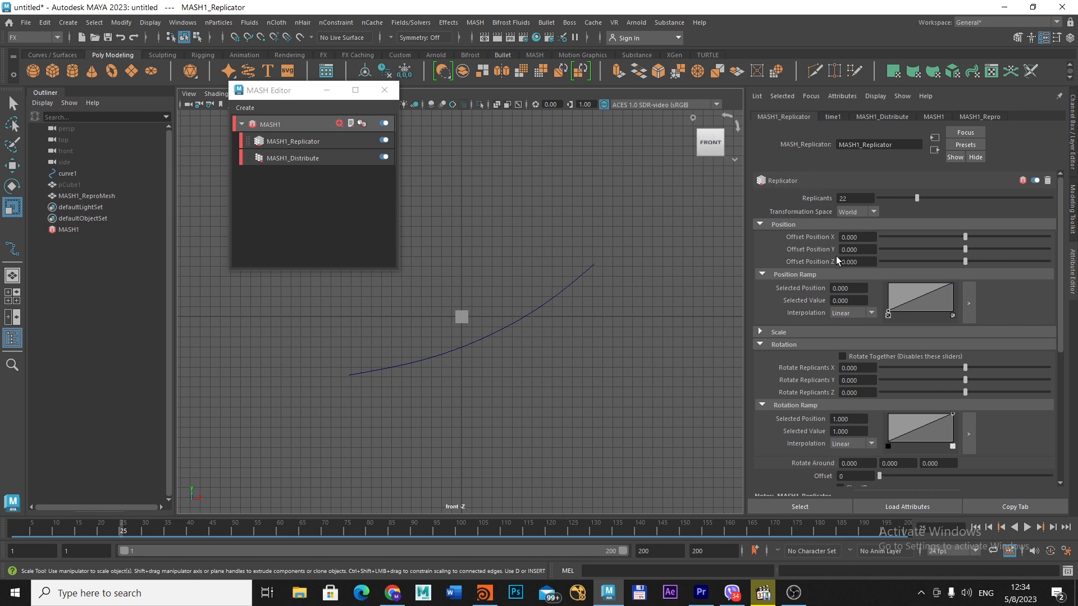
# Connect curve1 to the Replicator's Curve input so the replicants follow the curve
pyautogui.scroll(-5, 837, 256)
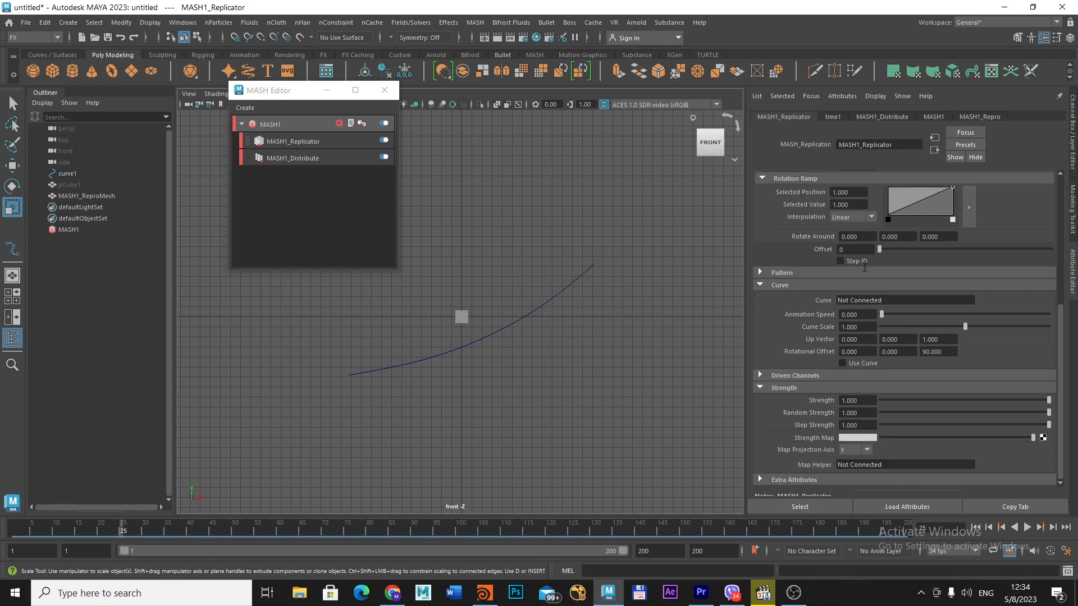
pyautogui.scroll(2, 864, 268)
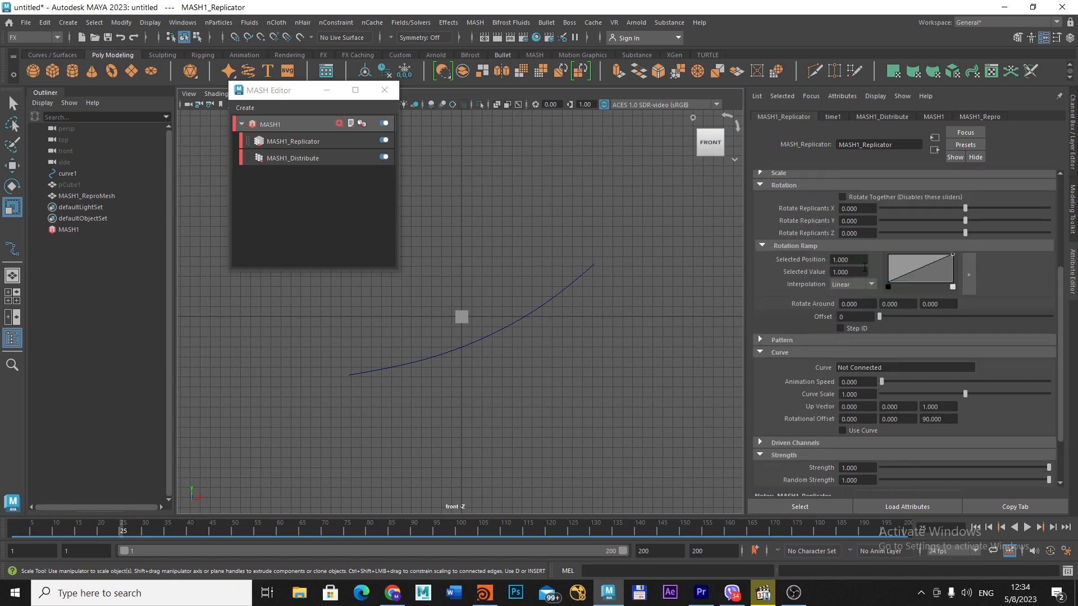
pyautogui.scroll(1, 864, 268)
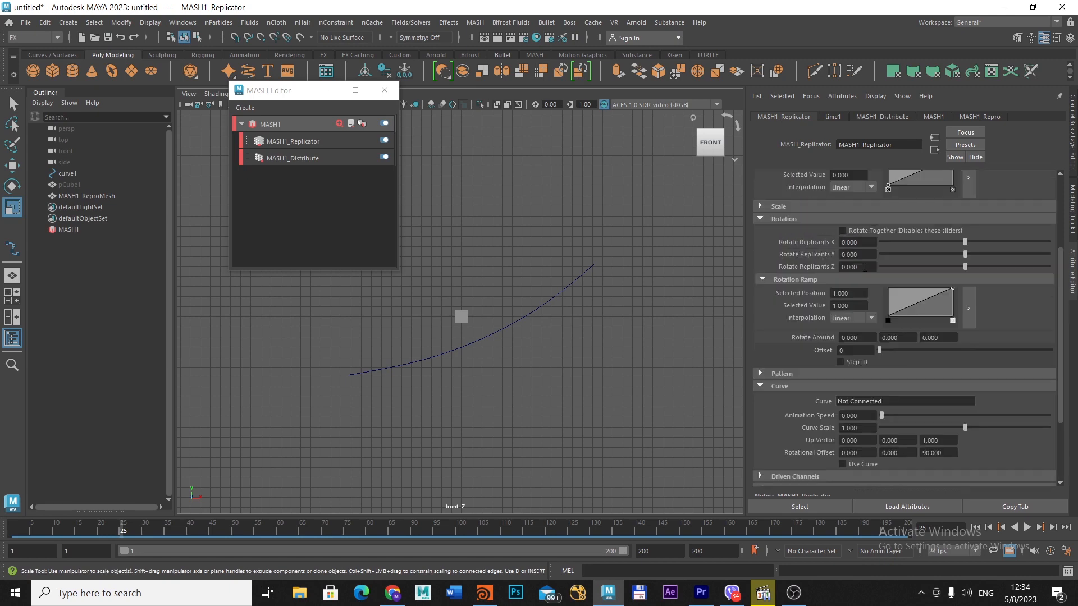
pyautogui.scroll(-3, 864, 267)
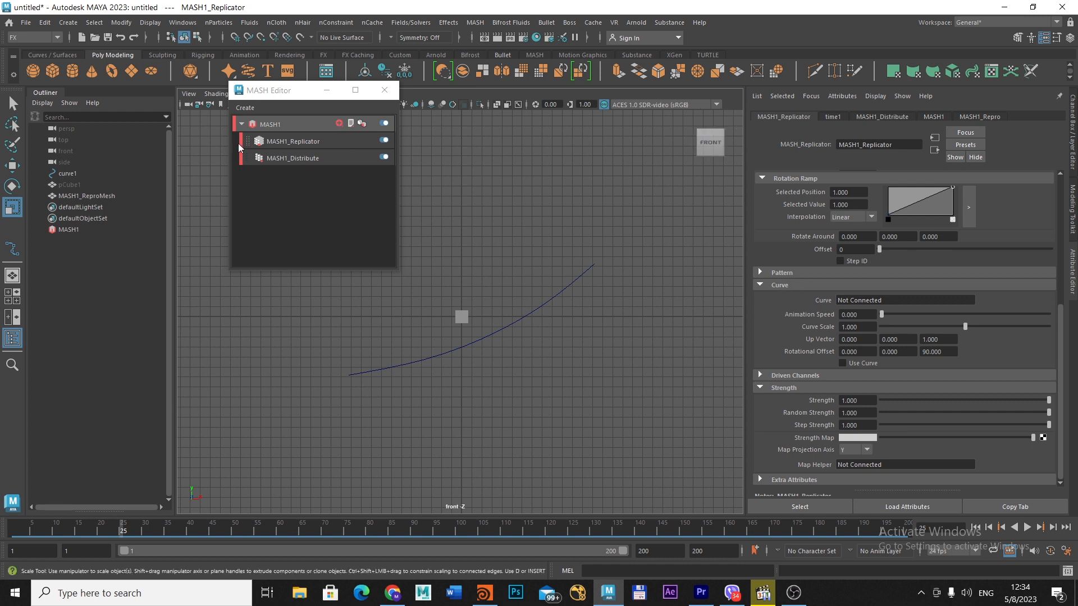
pyautogui.moveTo(67, 173); pyautogui.dragTo(249, 201)
pyautogui.moveTo(708, 277); pyautogui.dragTo(864, 300)
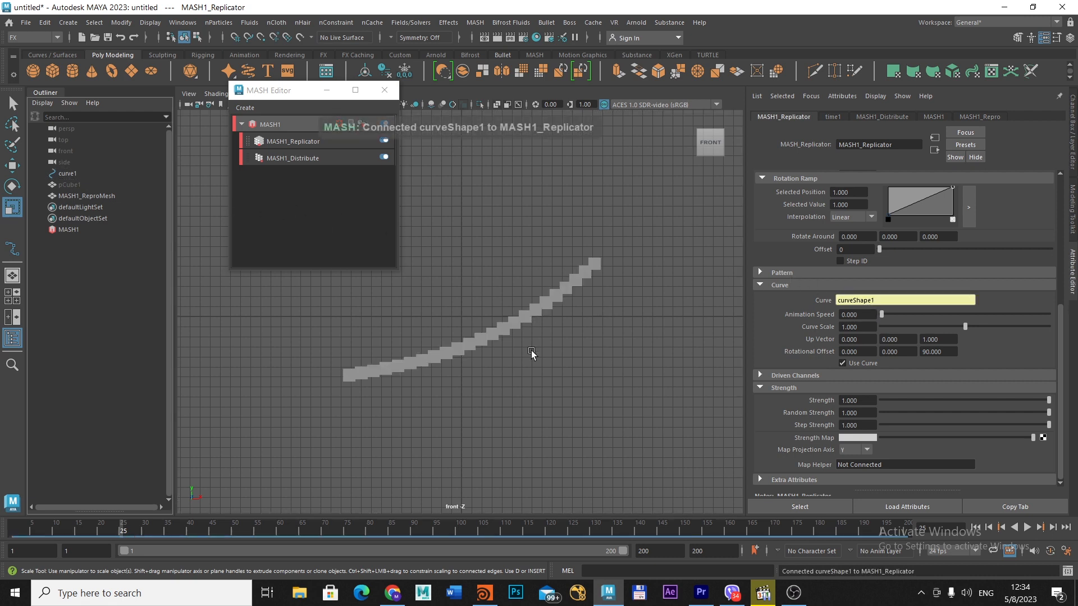
# Set the Replicator's number of Replicants to 16
pyautogui.scroll(3, 548, 379)
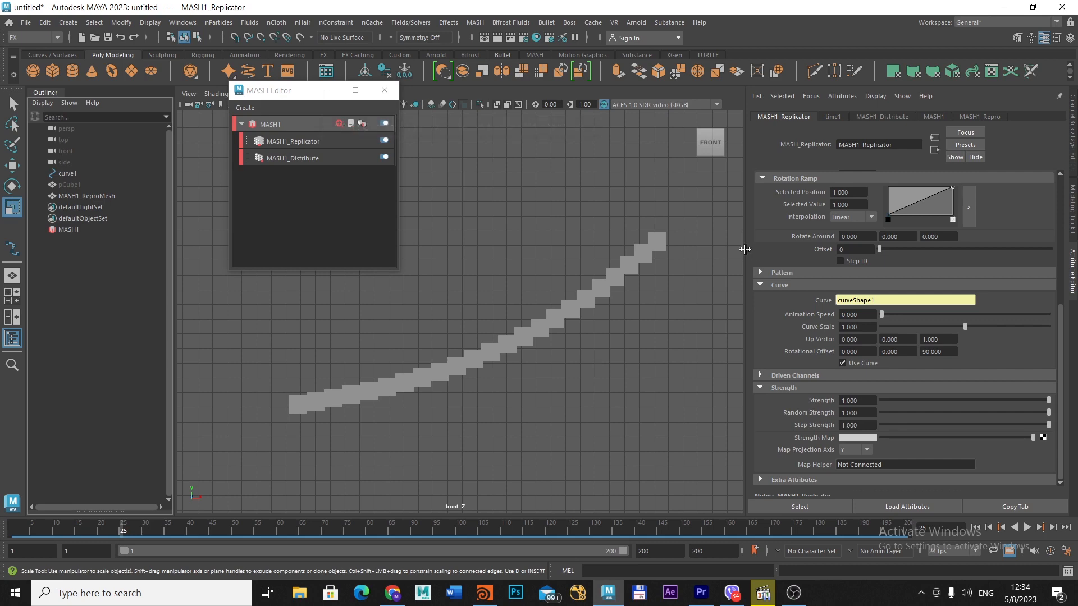
pyautogui.scroll(5, 999, 231)
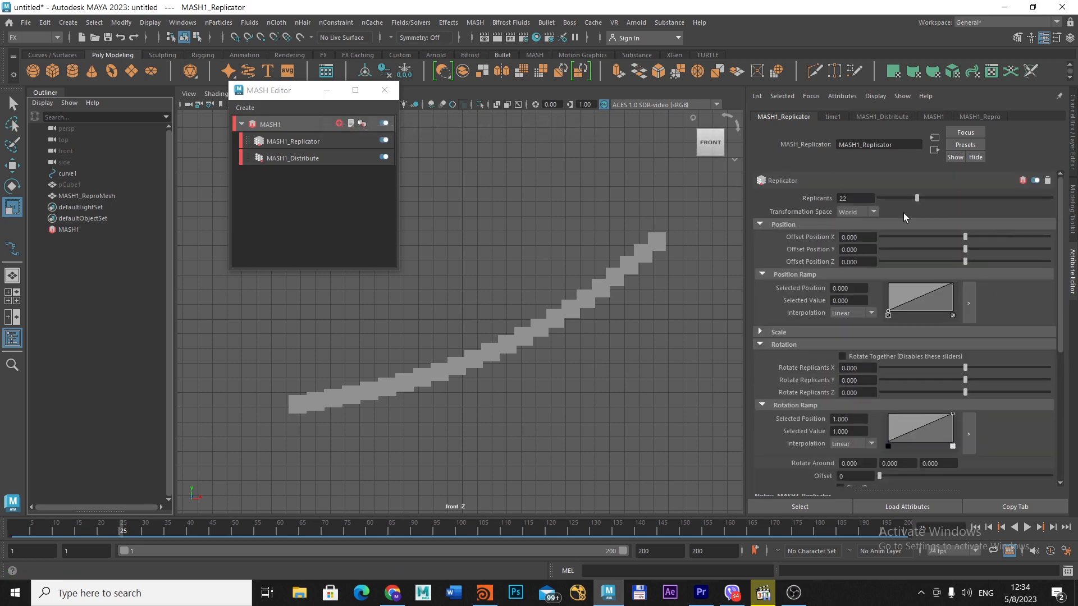
pyautogui.click(861, 198)
pyautogui.write('16')
pyautogui.press('Return')
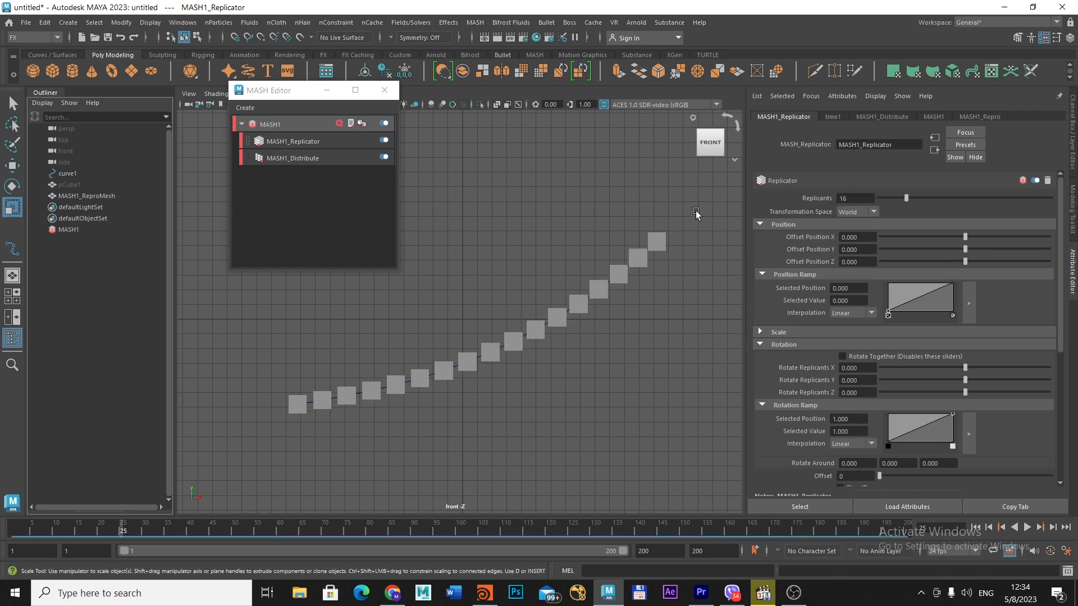
# Lower the Replicator's Strength to 0 and key it at frame 1
pyautogui.scroll(-3, 904, 355)
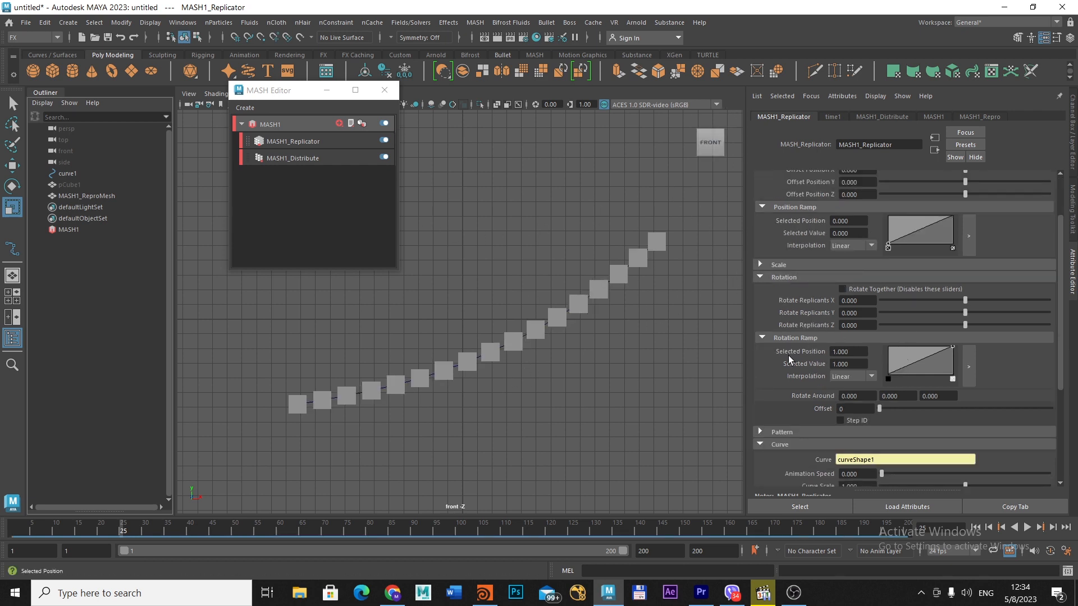
pyautogui.scroll(-4, 854, 374)
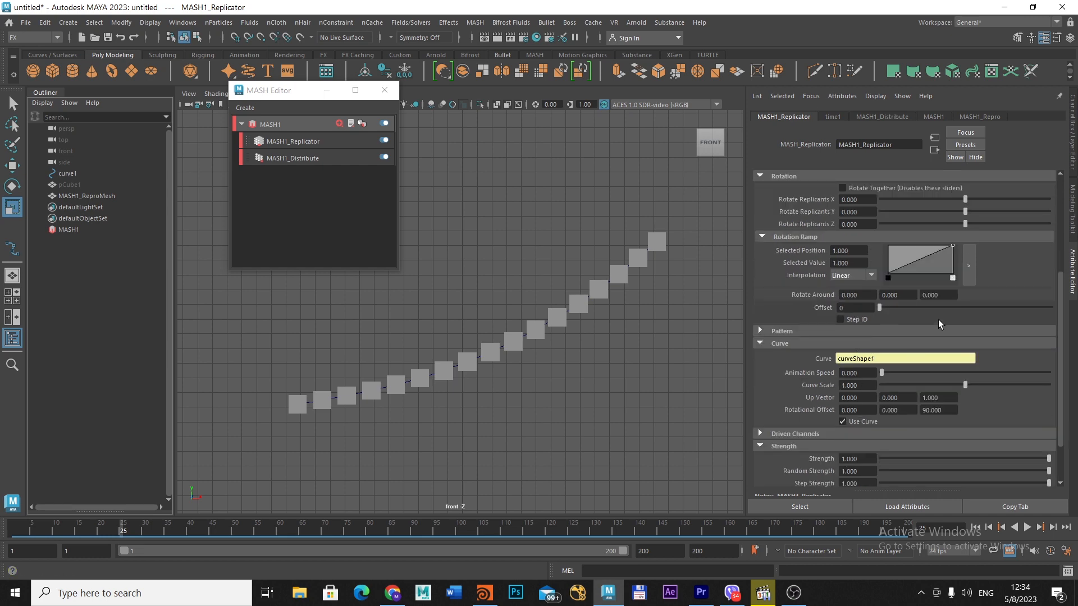
pyautogui.scroll(4, 936, 320)
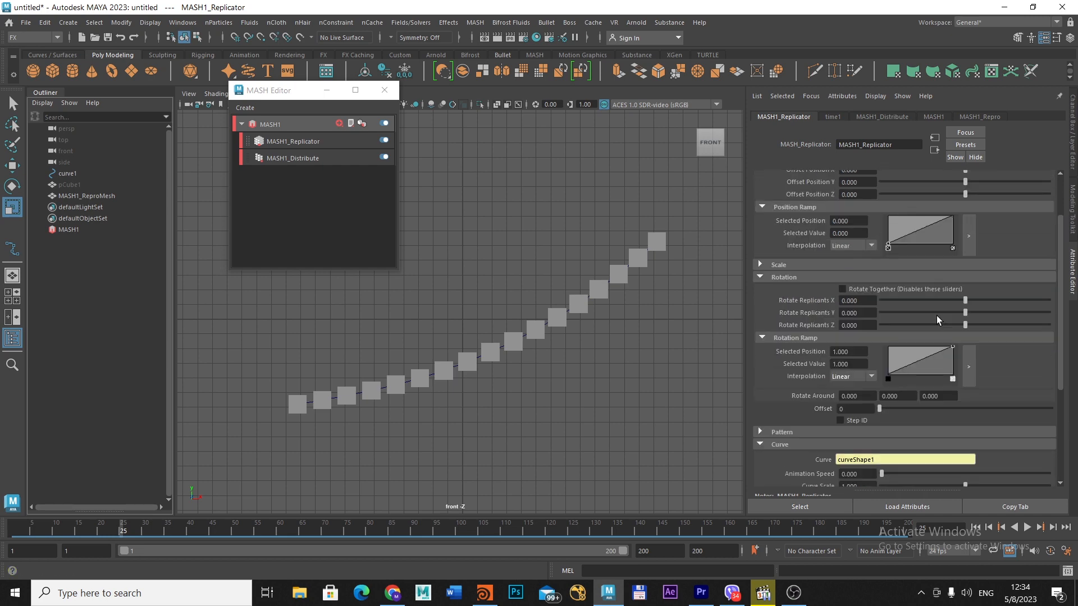
pyautogui.scroll(-6, 936, 320)
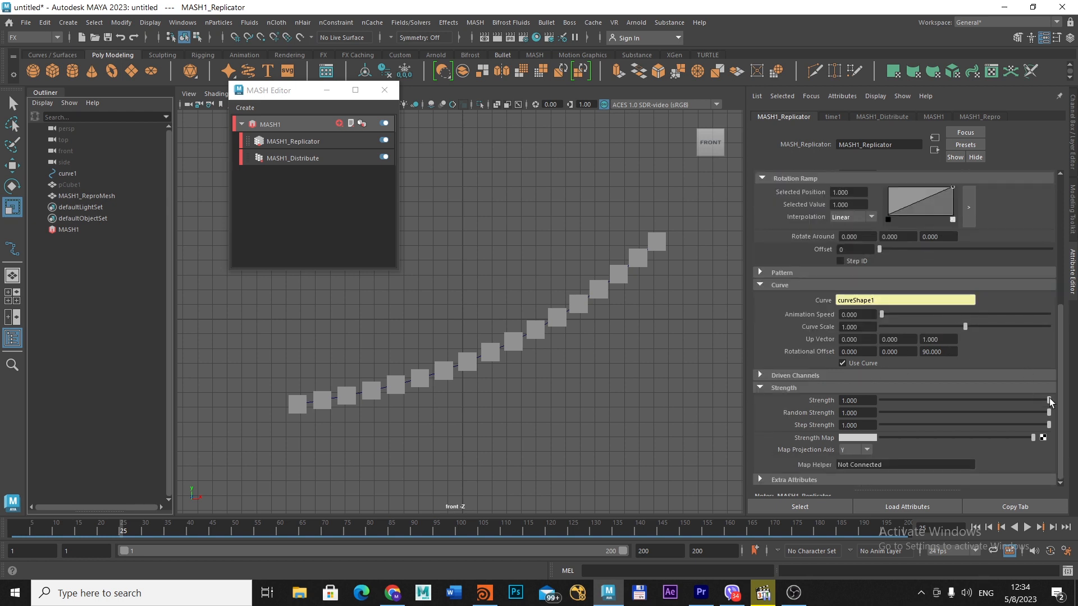
pyautogui.moveTo(1048, 398); pyautogui.dragTo(871, 405)
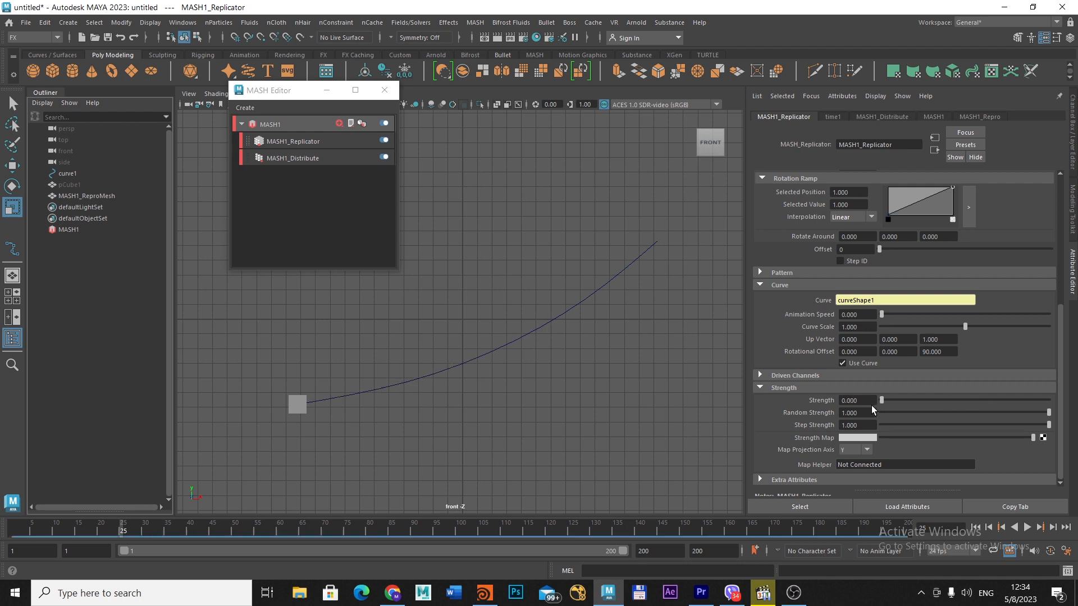
pyautogui.click(975, 530)
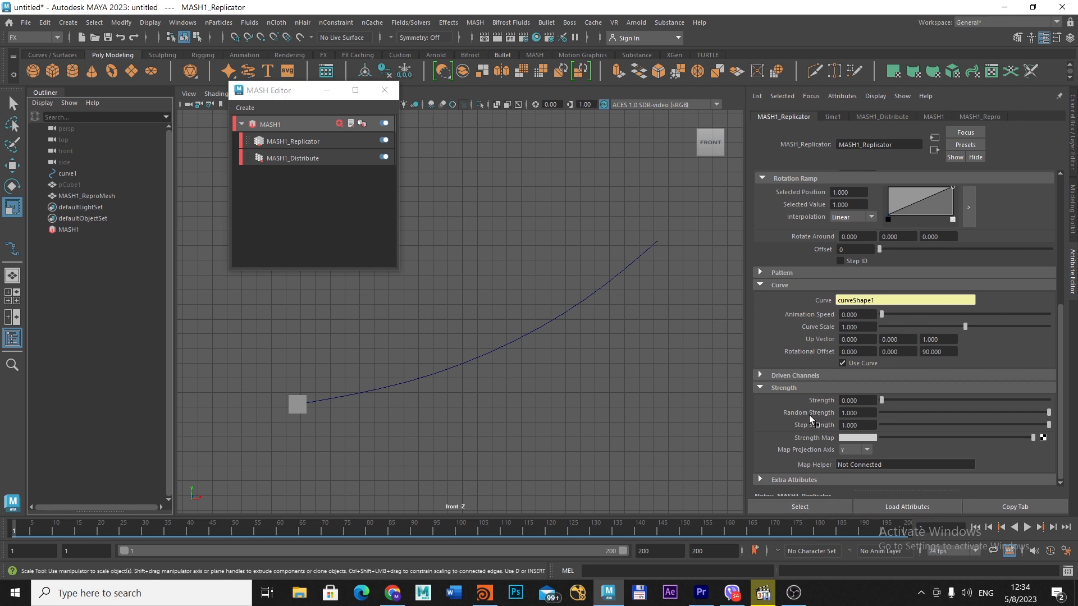
pyautogui.rightClick(822, 400)
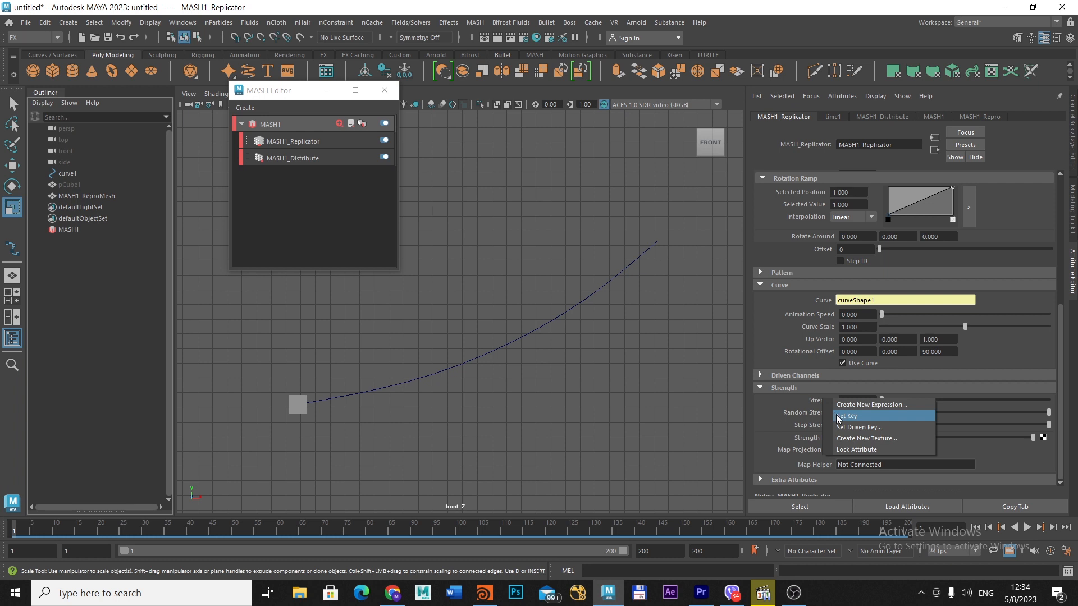
pyautogui.click(838, 417)
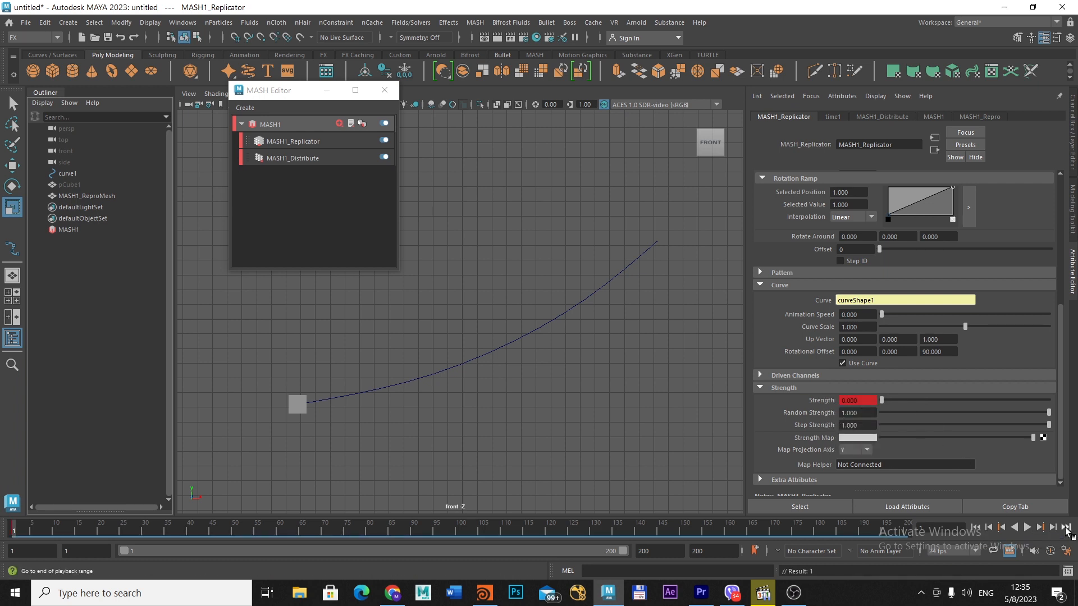
# Raise the Replicator's Strength to 1 and key it at the last frame, 200
pyautogui.click(1066, 528)
pyautogui.moveTo(882, 396); pyautogui.dragTo(1066, 399)
pyautogui.rightClick(819, 398)
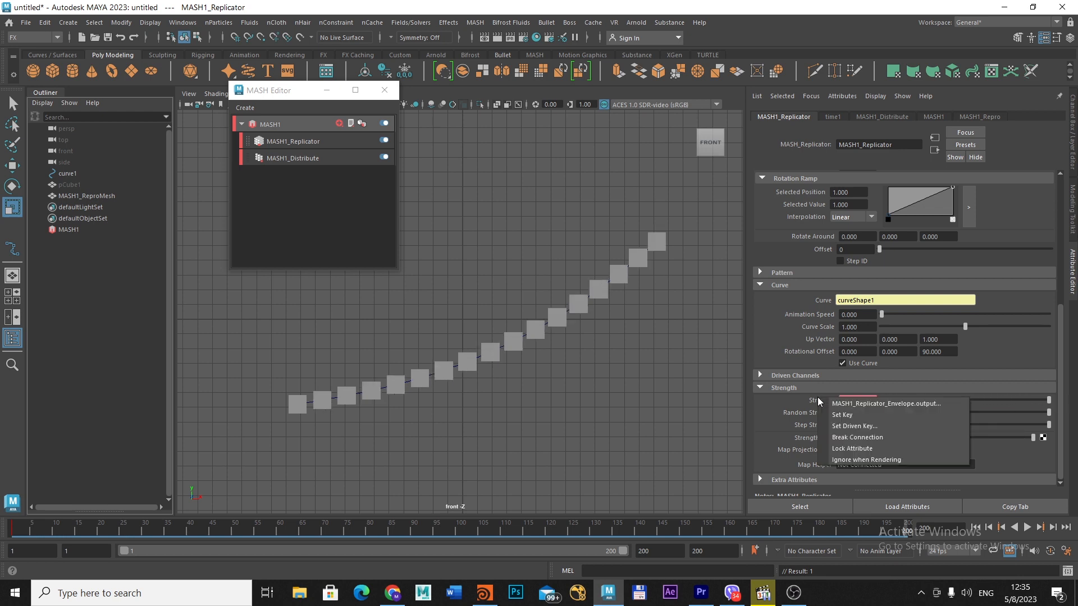
pyautogui.click(837, 416)
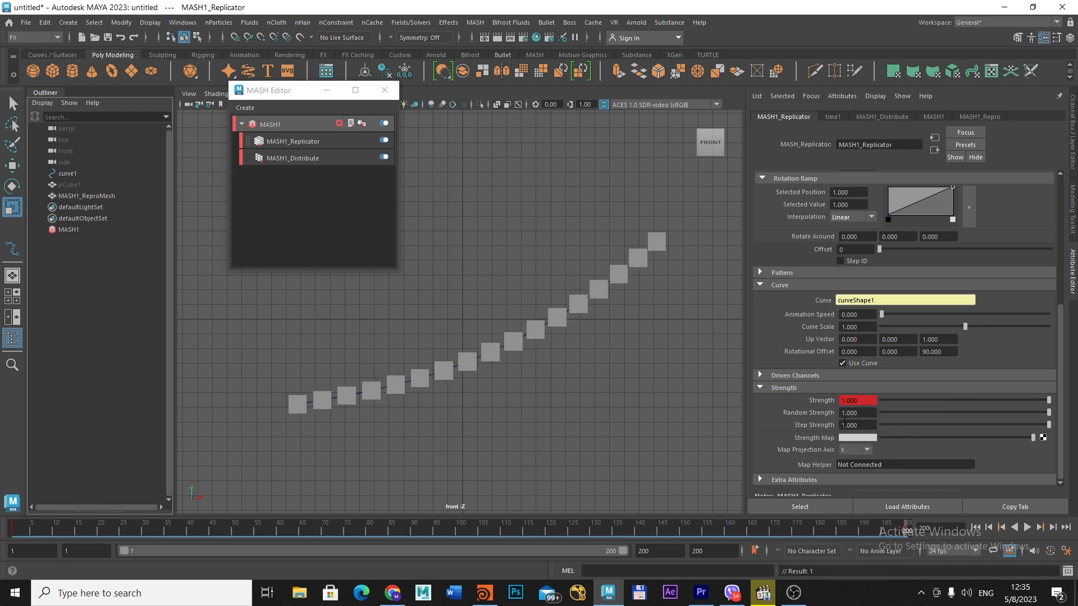
# Play the Replicator animation from frame 1 and restore Maya's window beside Houdini to compare the two
pyautogui.click(976, 527)
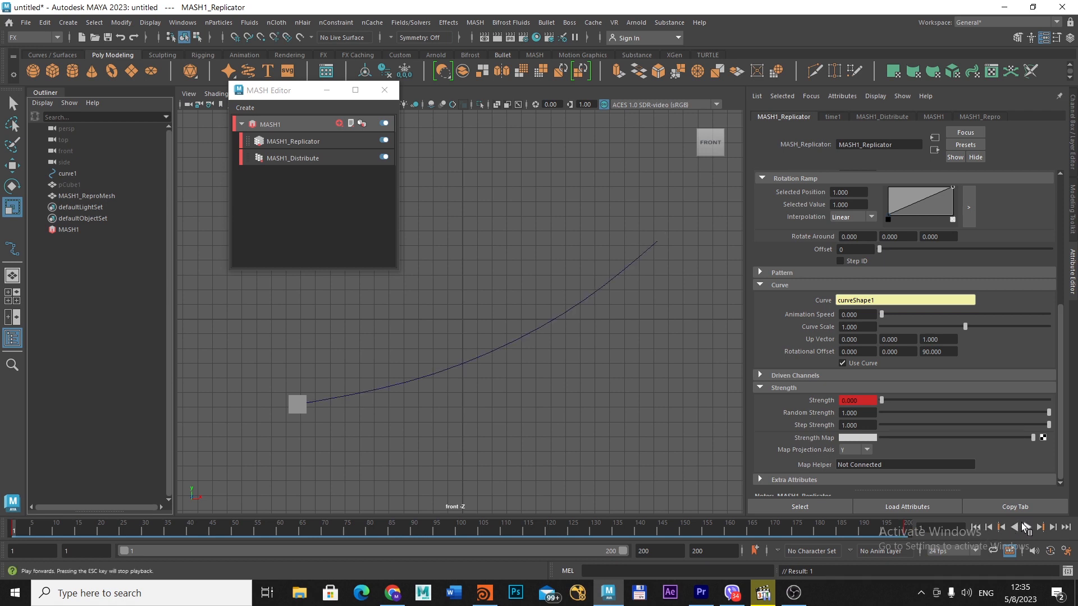
pyautogui.click(1027, 527)
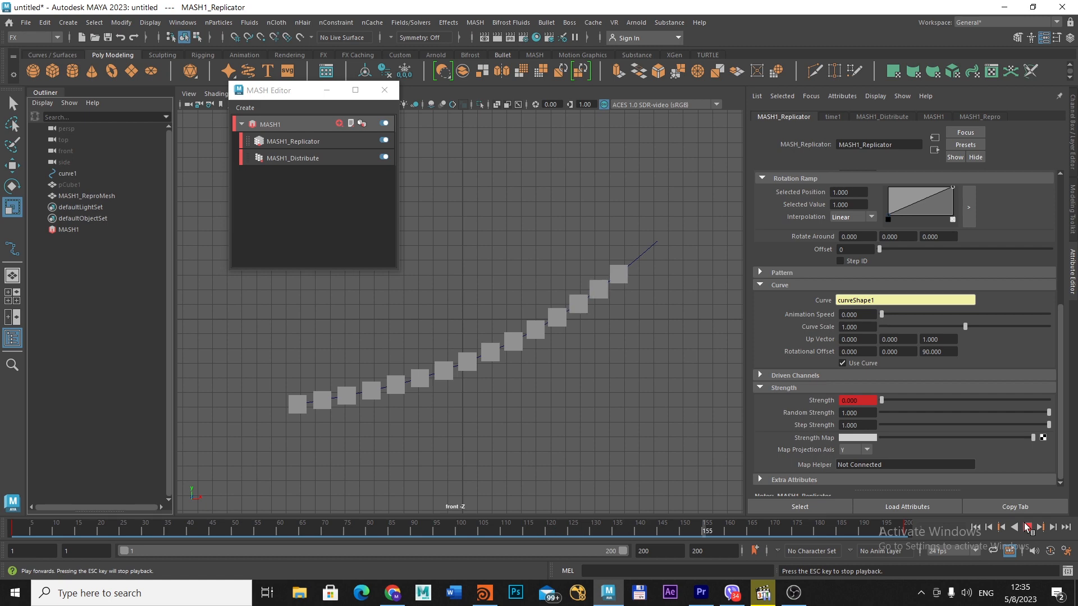
pyautogui.click(1033, 7)
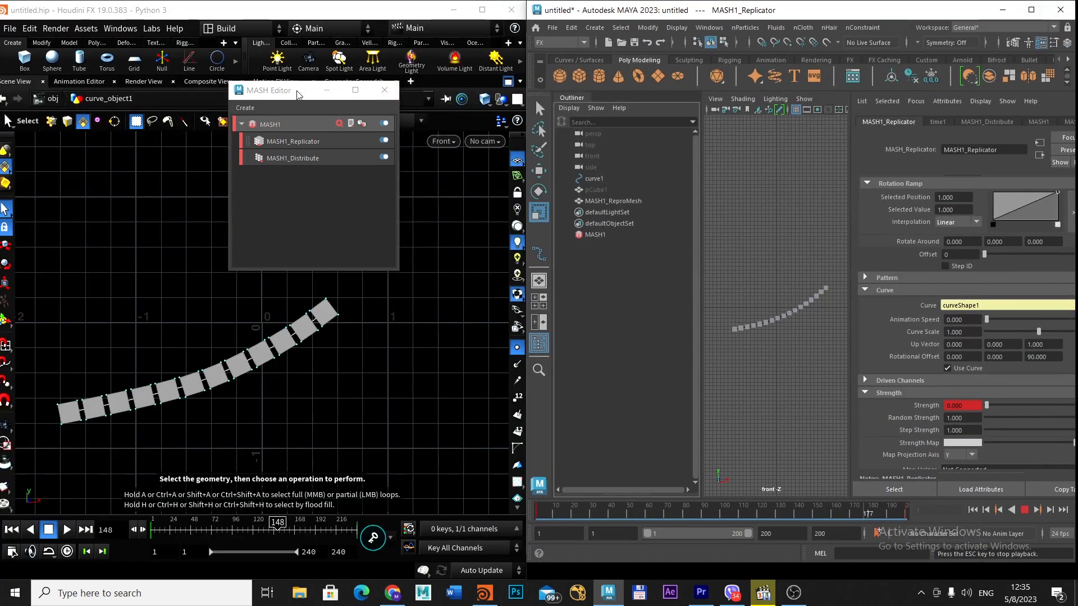
# Play Houdini's animation beside Maya's with the MASH Editor minimized and the Outliner and Attribute Editor collapsed, and stop both playbacks
pyautogui.moveTo(296, 92); pyautogui.dragTo(766, 291)
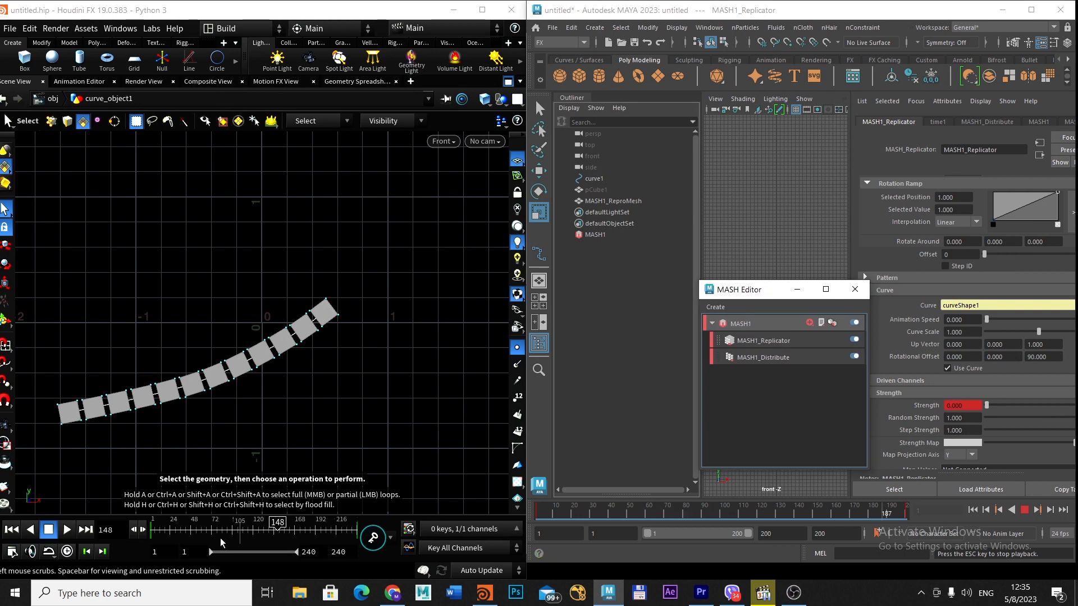
pyautogui.click(66, 529)
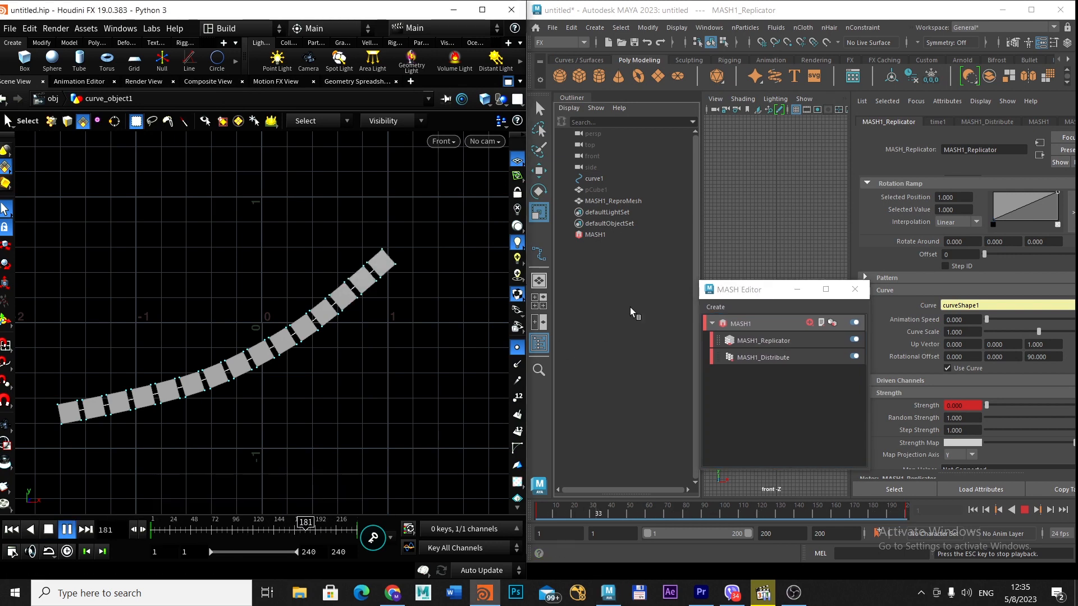
pyautogui.click(796, 289)
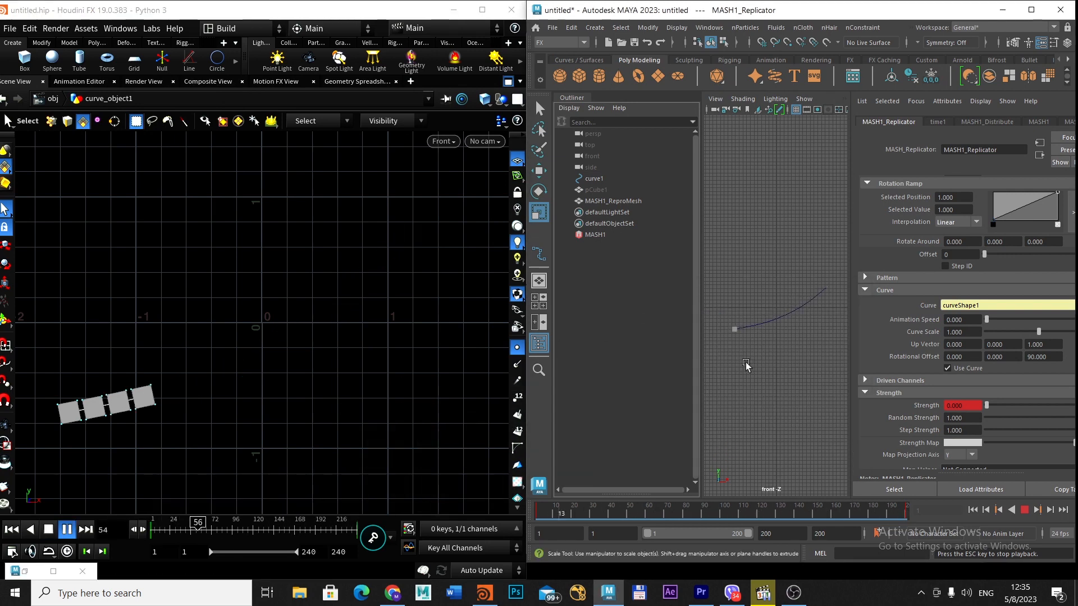
pyautogui.click(570, 98)
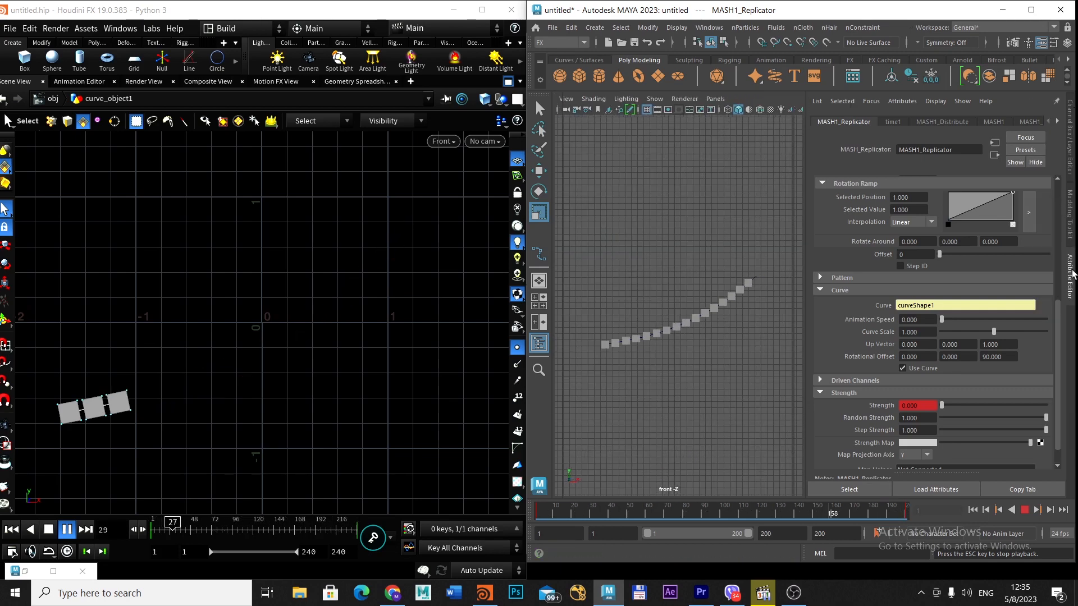
pyautogui.click(1069, 276)
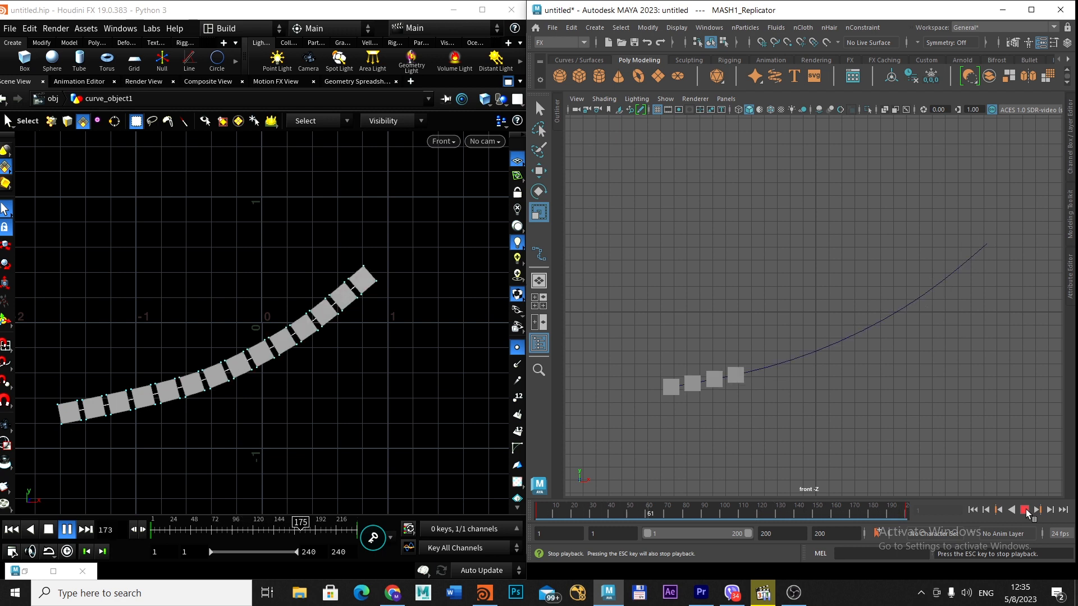
pyautogui.click(1025, 509)
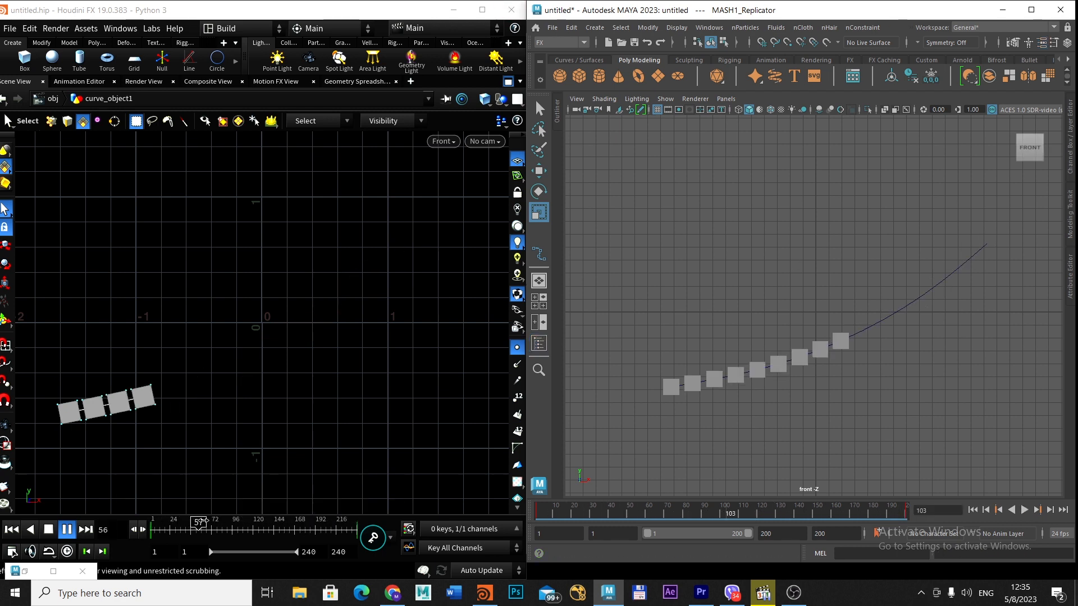
pyautogui.click(48, 529)
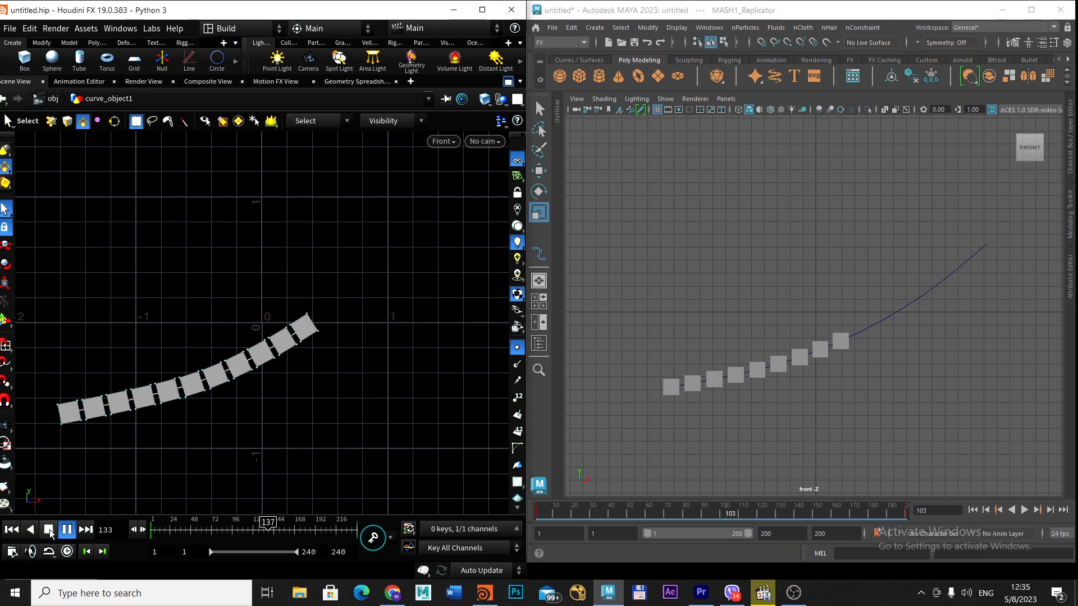
# Maximize Maya's window and show the Replicator attributes of the MASH1 network
pyautogui.click(1031, 10)
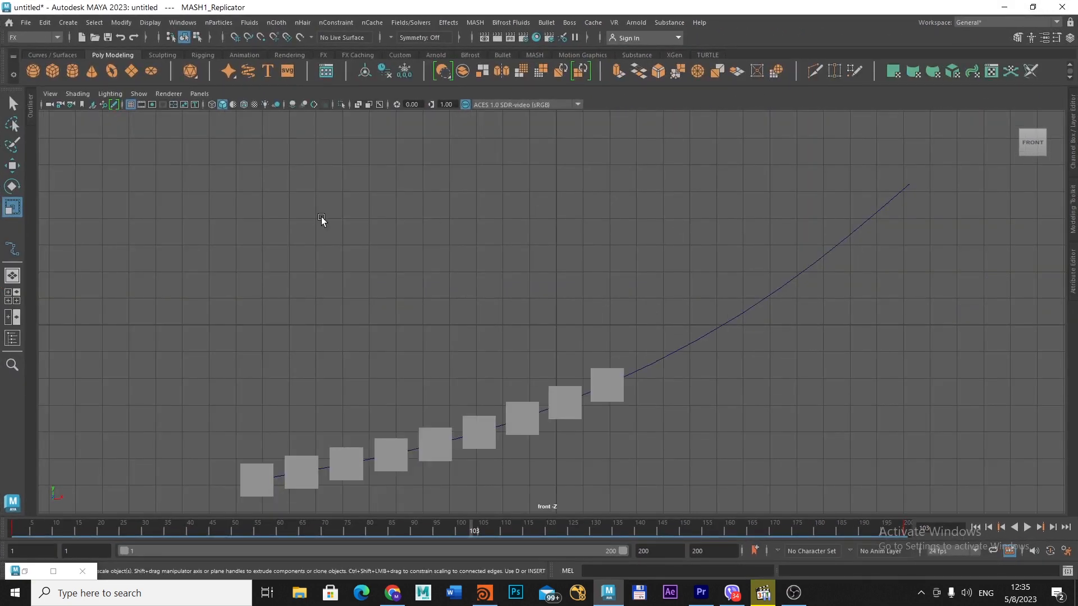
pyautogui.click(32, 106)
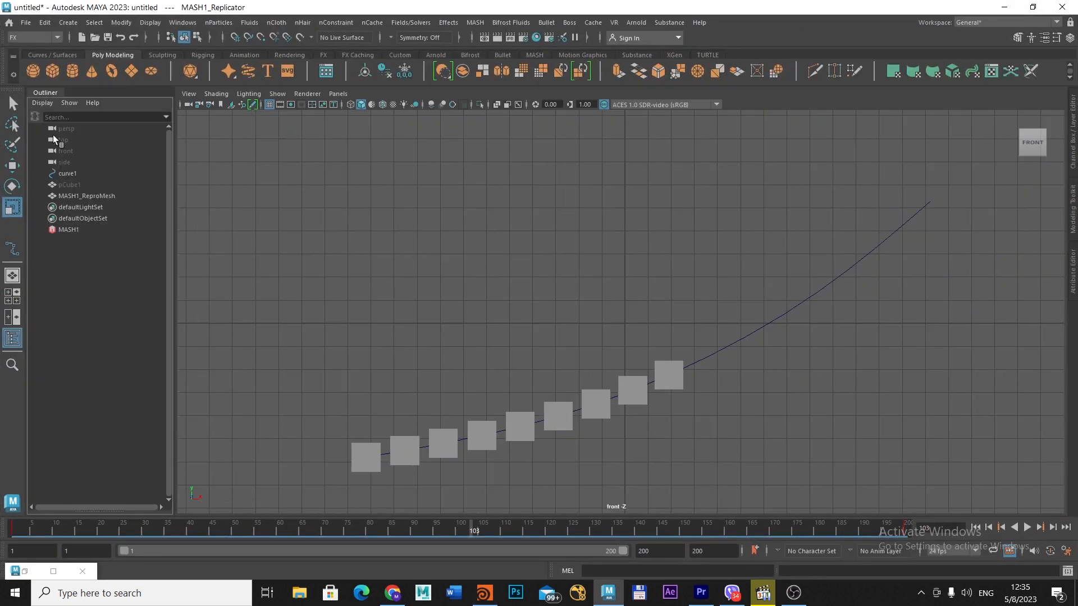
pyautogui.click(67, 230)
pyautogui.hotkey('ctrl', 'a')
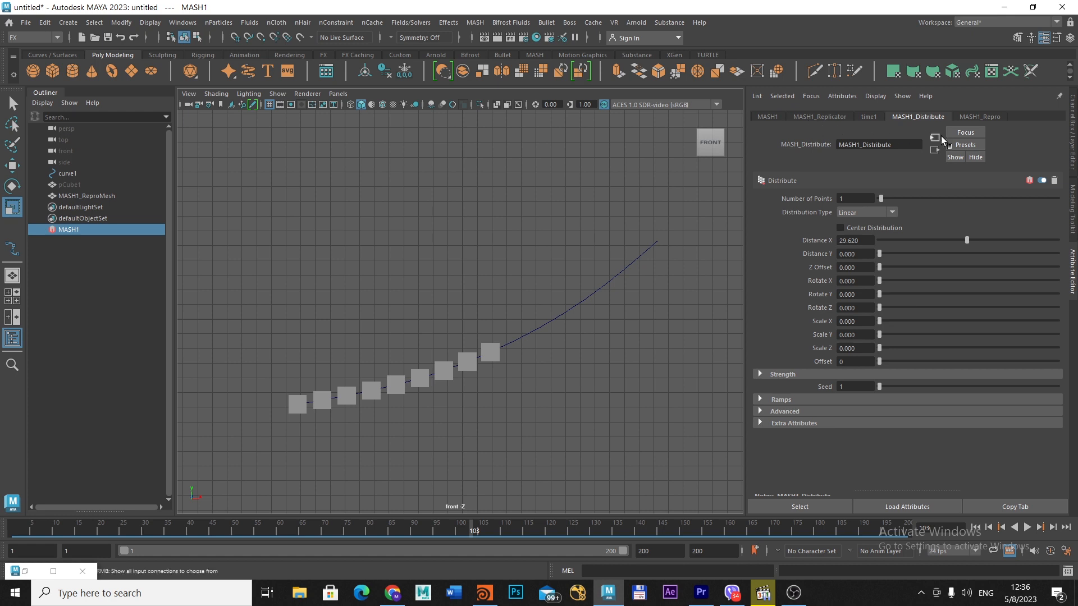
pyautogui.click(832, 115)
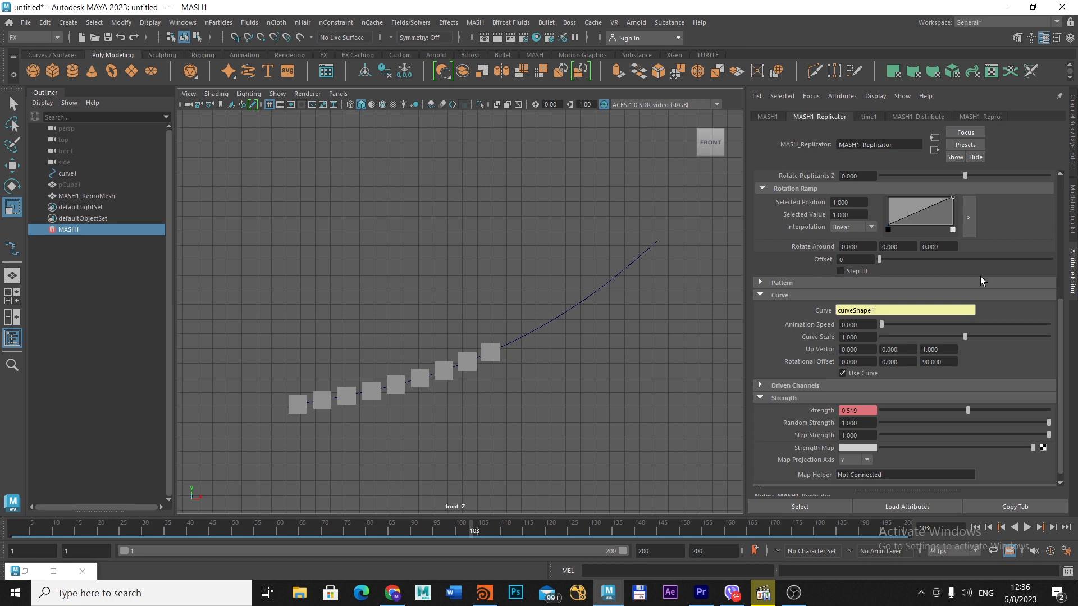
# Set the Replicator's Rotate Replicants Z to about 41.35, checking the boxes' tilt along the curve near frame 183
pyautogui.scroll(-1, 980, 277)
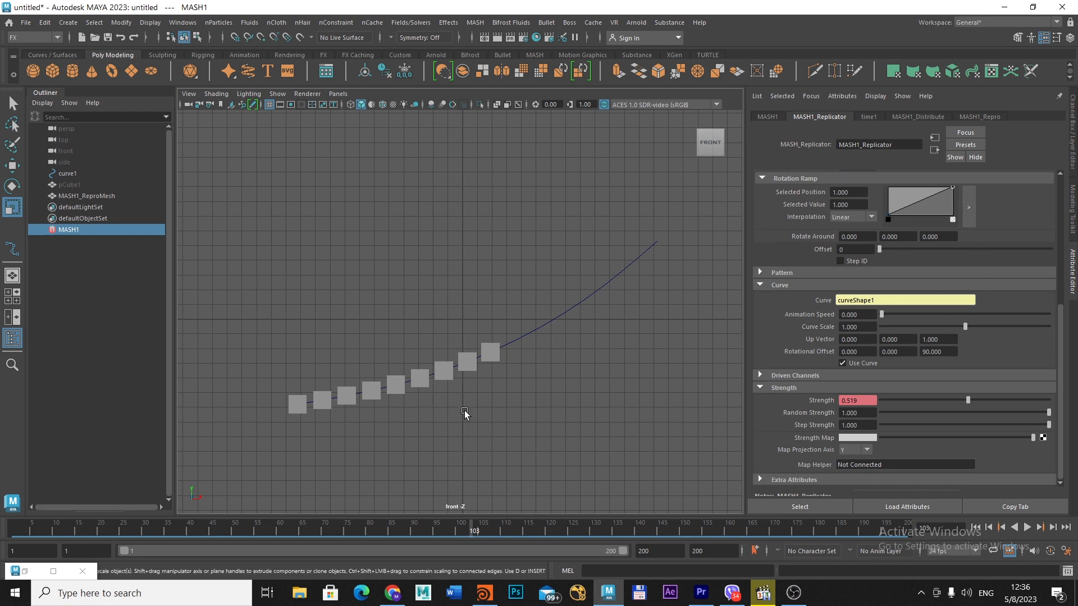
pyautogui.scroll(5, 444, 413)
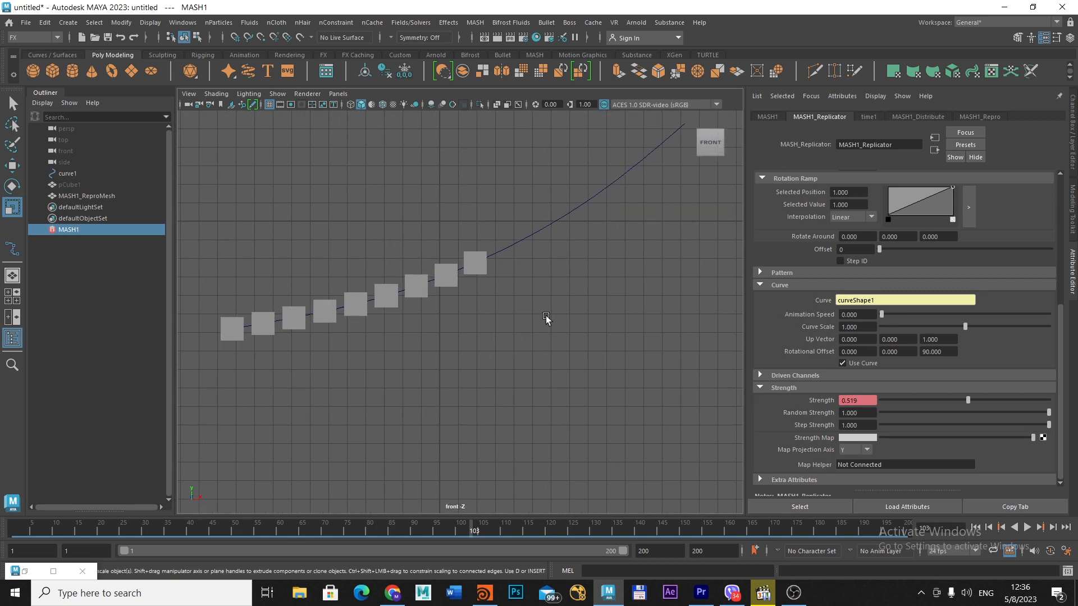
pyautogui.scroll(2, 572, 373)
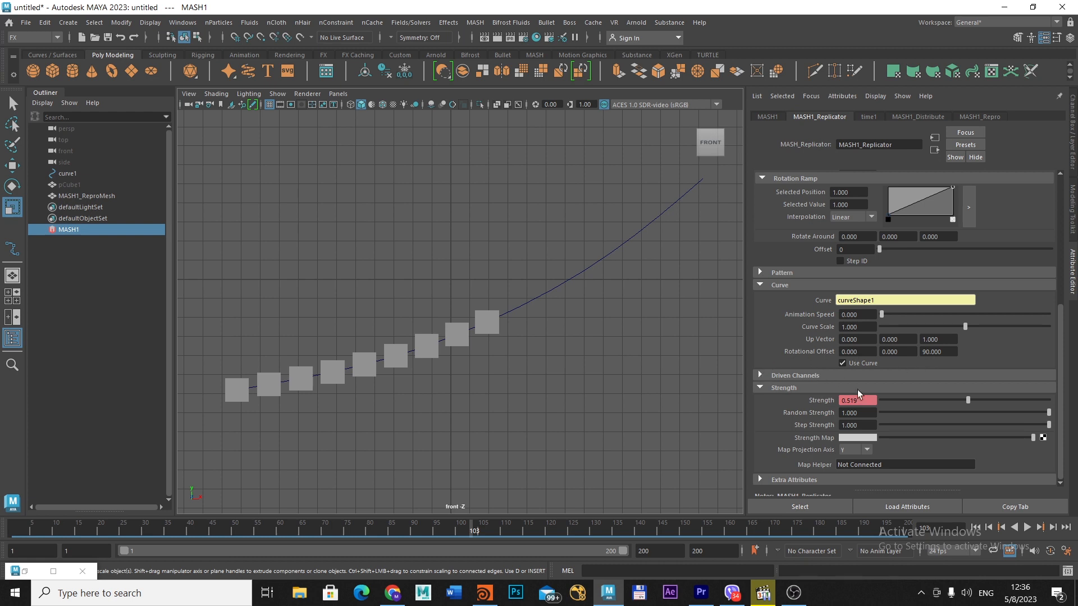
pyautogui.scroll(2, 848, 317)
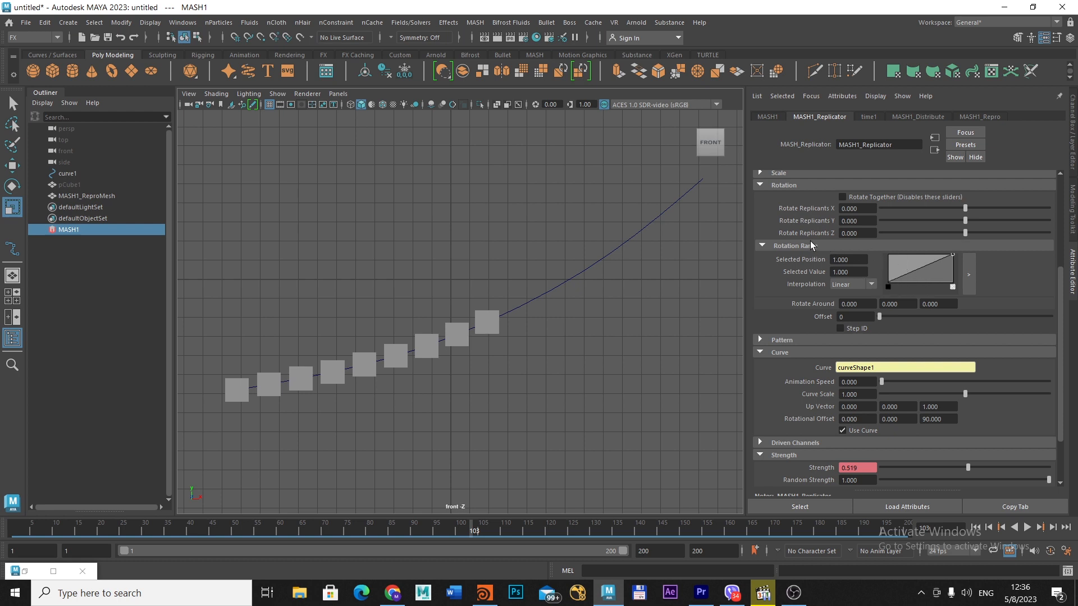
pyautogui.moveTo(965, 233)
pyautogui.mouseDown()
pyautogui.moveTo(998, 234)
pyautogui.moveTo(986, 238)
pyautogui.mouseUp()
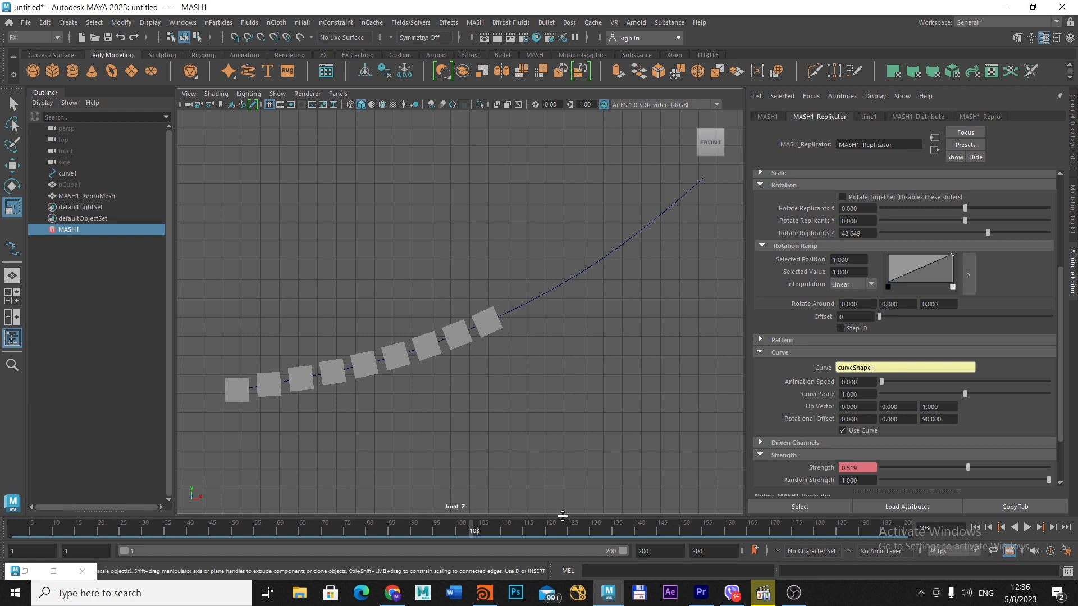
pyautogui.moveTo(473, 532); pyautogui.dragTo(833, 530)
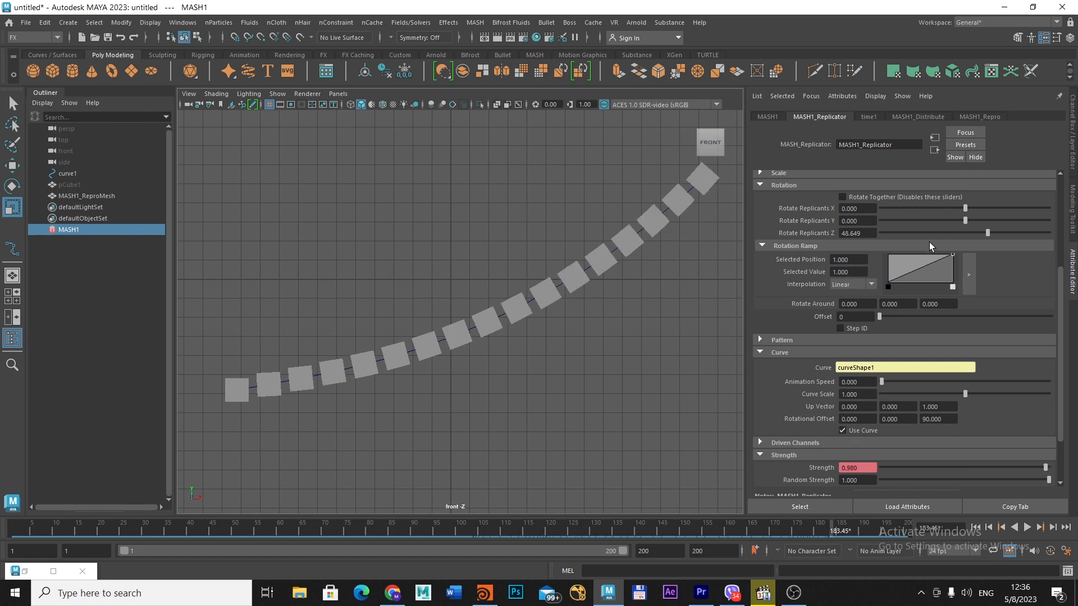
pyautogui.moveTo(984, 228); pyautogui.dragTo(984, 232)
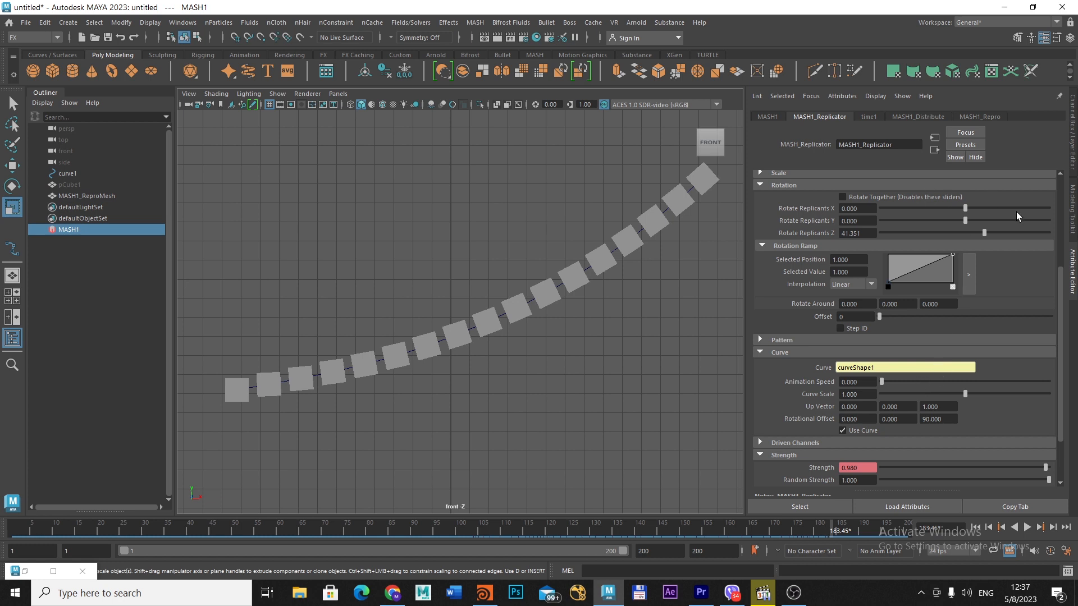
# Raise the start of the Replicator's Rotation Ramp and add four rising points, the last at position about 0.34 with value about 0.39
pyautogui.click(968, 272)
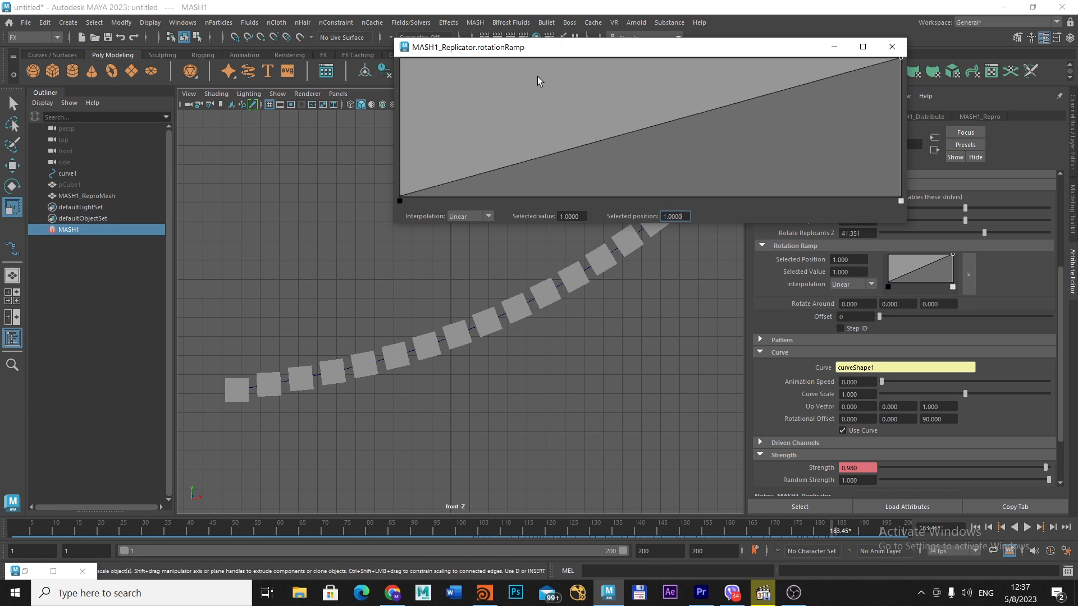
pyautogui.moveTo(562, 51); pyautogui.dragTo(533, 57)
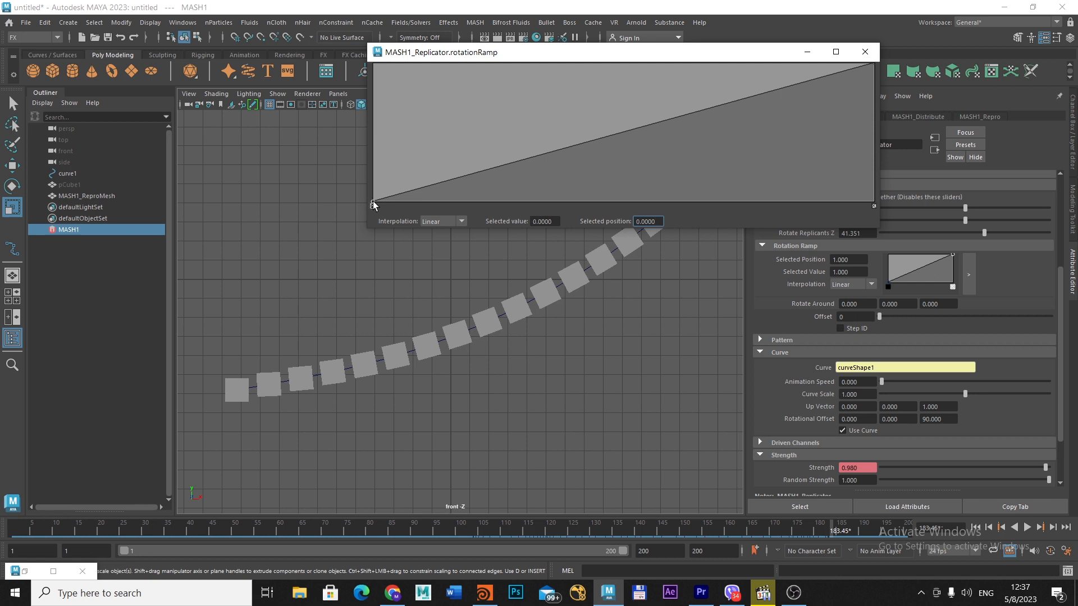
pyautogui.moveTo(373, 201); pyautogui.dragTo(373, 177)
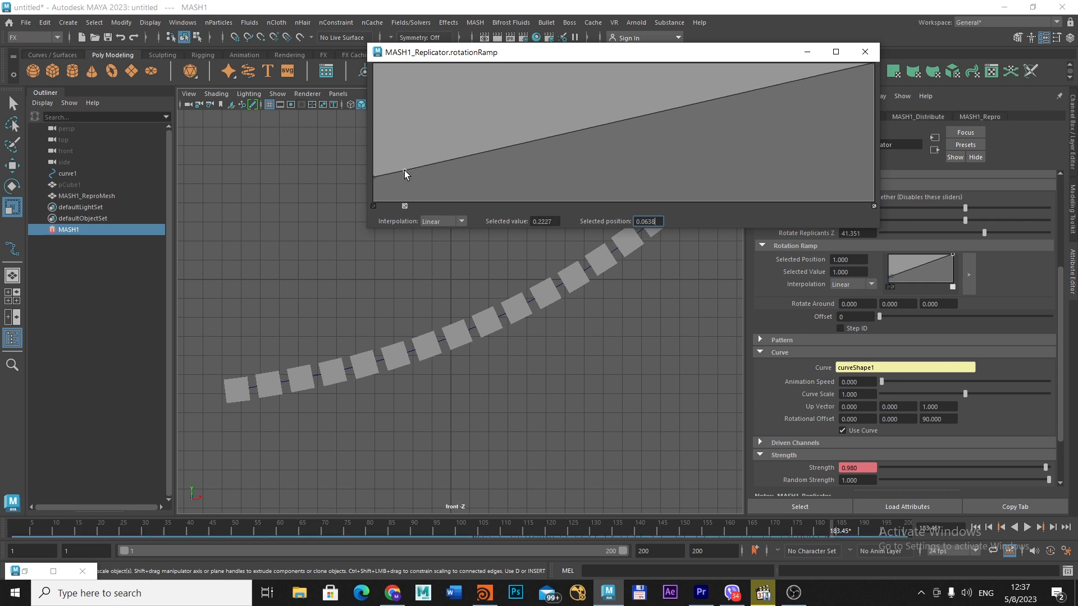
pyautogui.click(405, 164)
pyautogui.moveTo(406, 164); pyautogui.dragTo(442, 166)
pyautogui.click(496, 153)
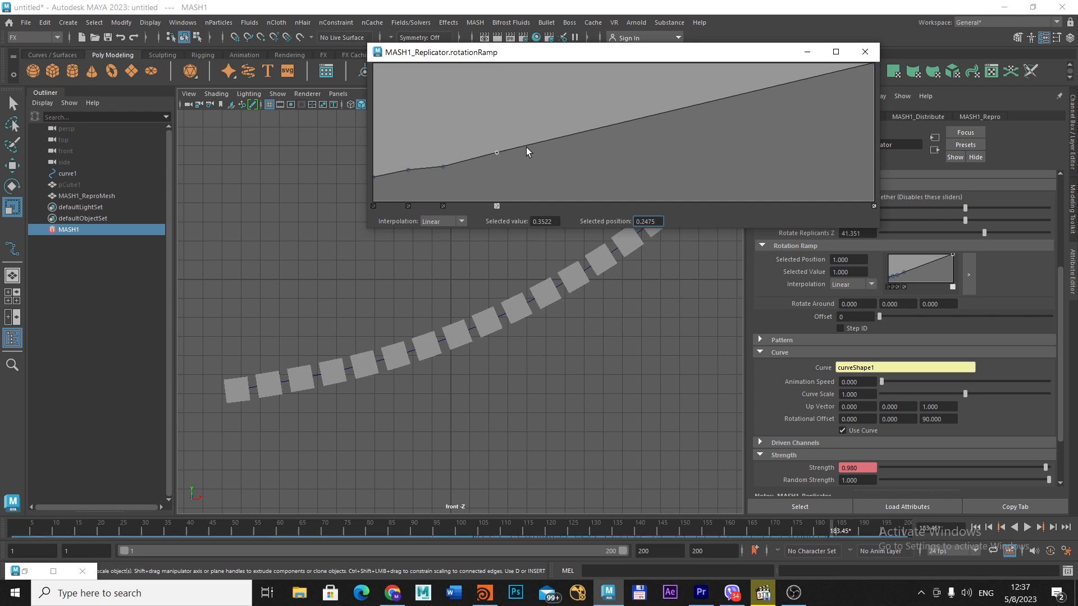
pyautogui.moveTo(538, 143); pyautogui.dragTo(541, 147)
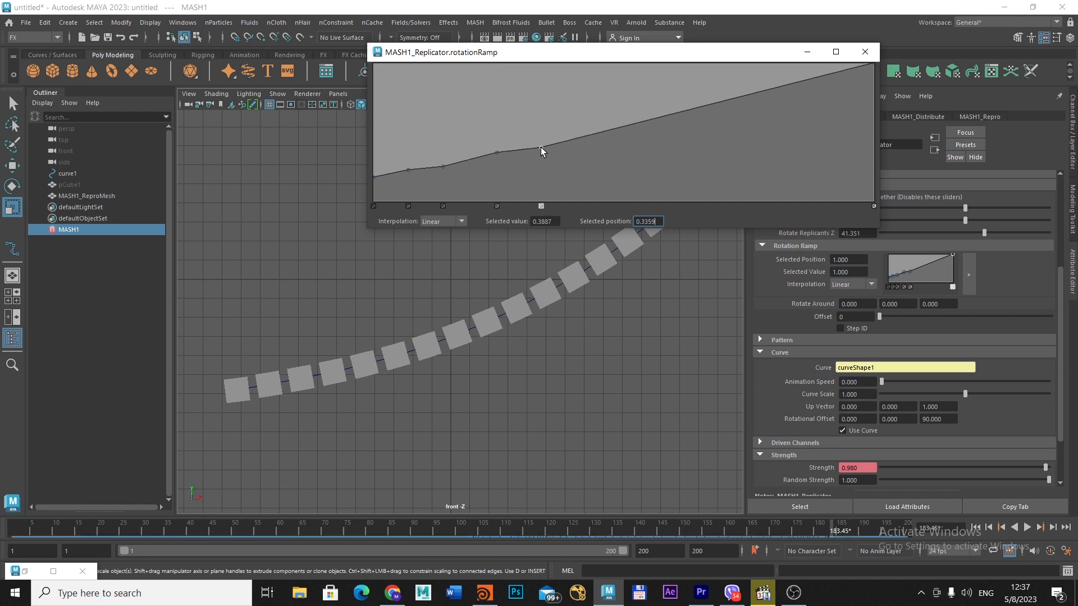
# Continue the Rotation Ramp with rising points from position about 0.50, value 0.60, to position about 0.88, value 0.93, and close its window
pyautogui.moveTo(598, 55); pyautogui.dragTo(358, 22)
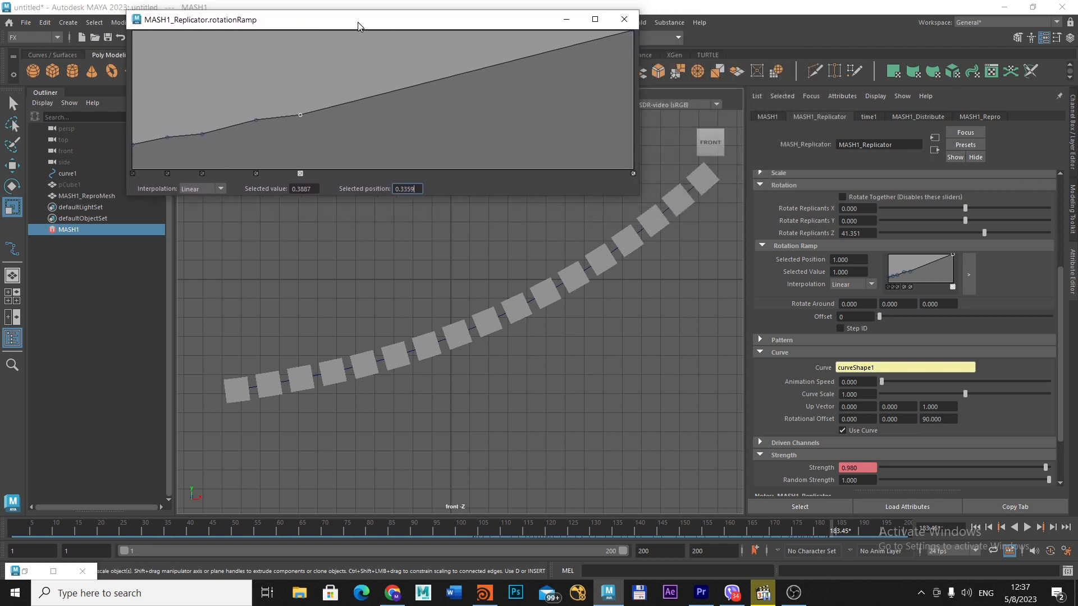
pyautogui.moveTo(368, 99); pyautogui.dragTo(412, 155)
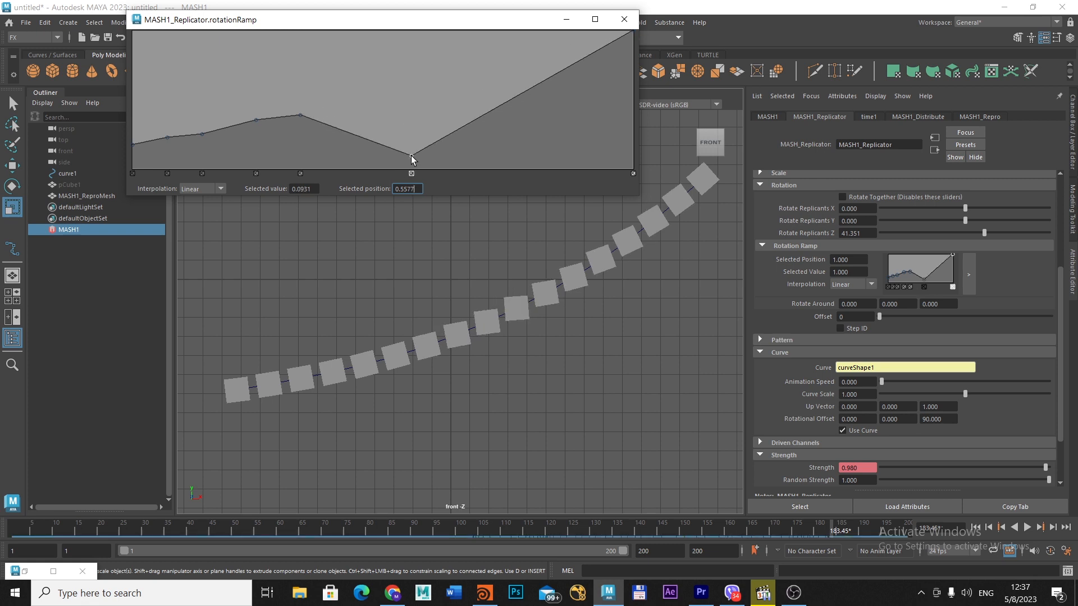
pyautogui.moveTo(411, 156); pyautogui.dragTo(382, 86)
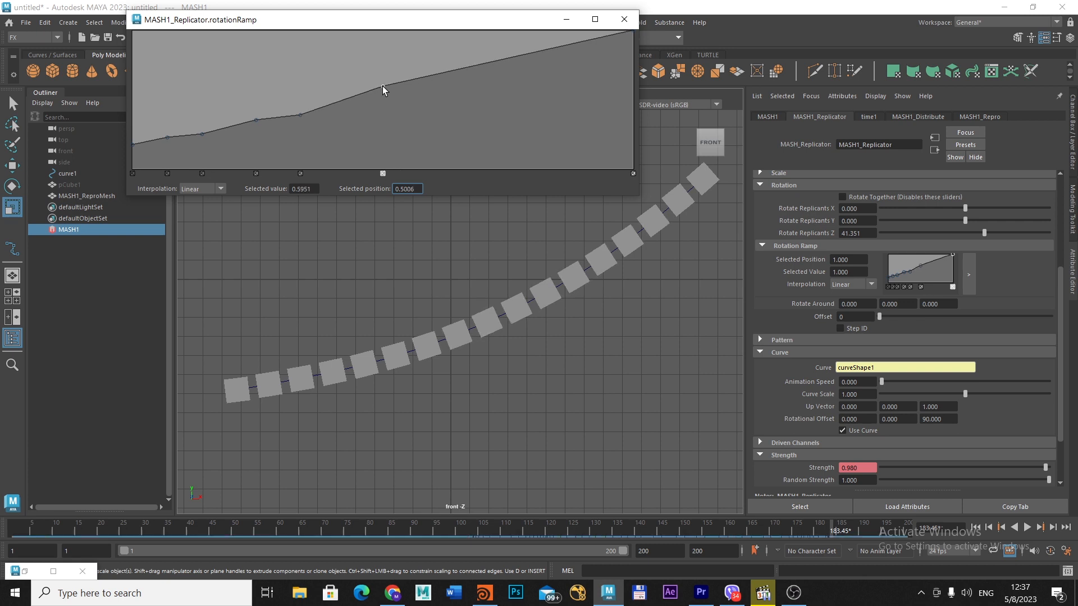
pyautogui.moveTo(632, 31); pyautogui.dragTo(569, 38)
pyautogui.click(593, 41)
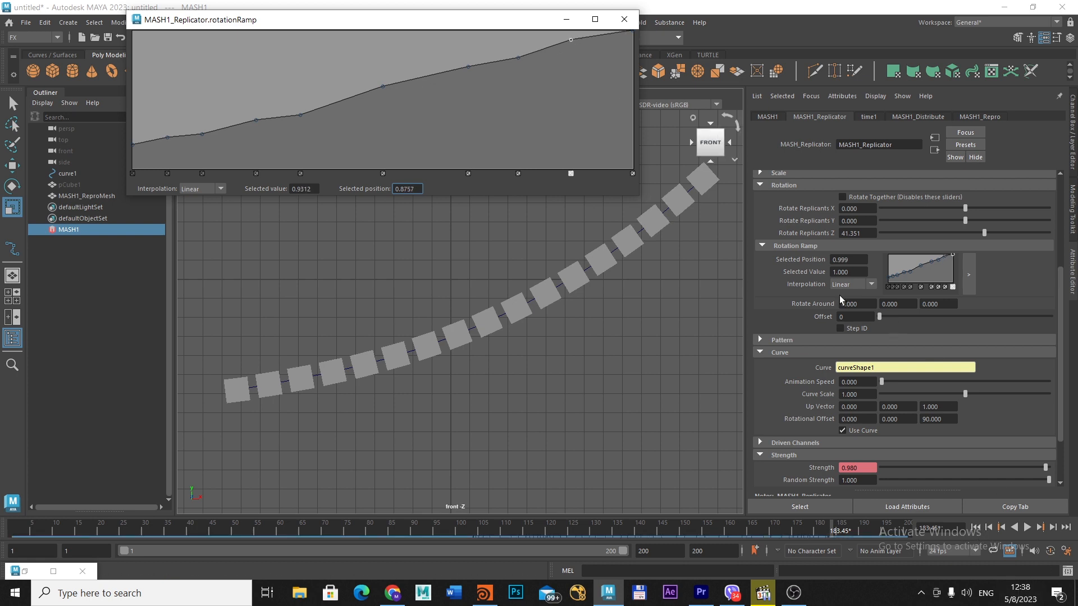
pyautogui.click(624, 19)
# Play the Replicator animation from frame 1 and restore Maya's window beside Houdini with the Outliner and Attribute Editor collapsed
pyautogui.click(974, 527)
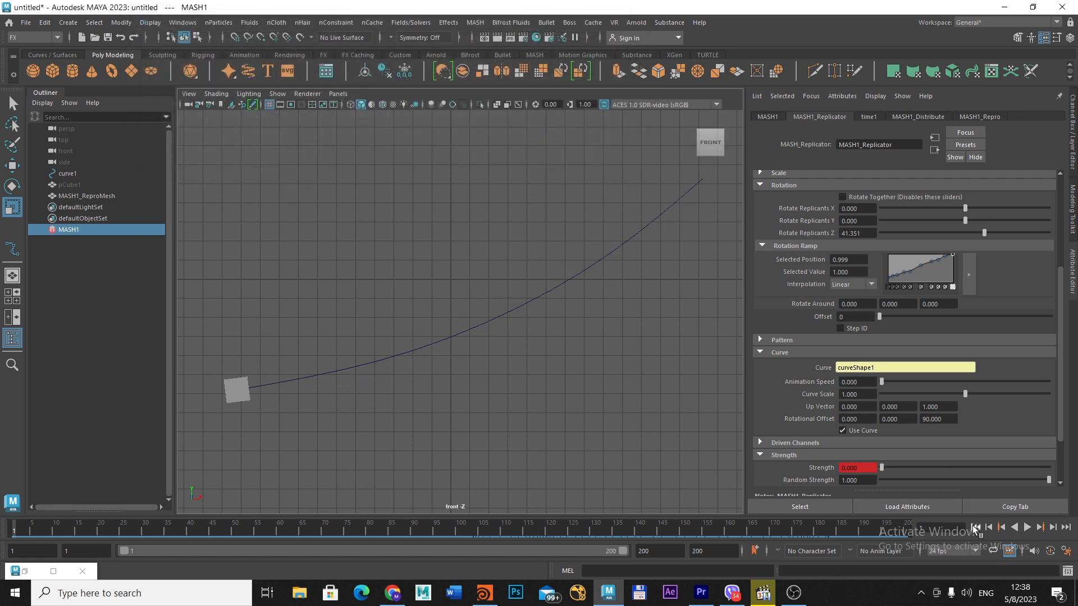
pyautogui.click(1027, 528)
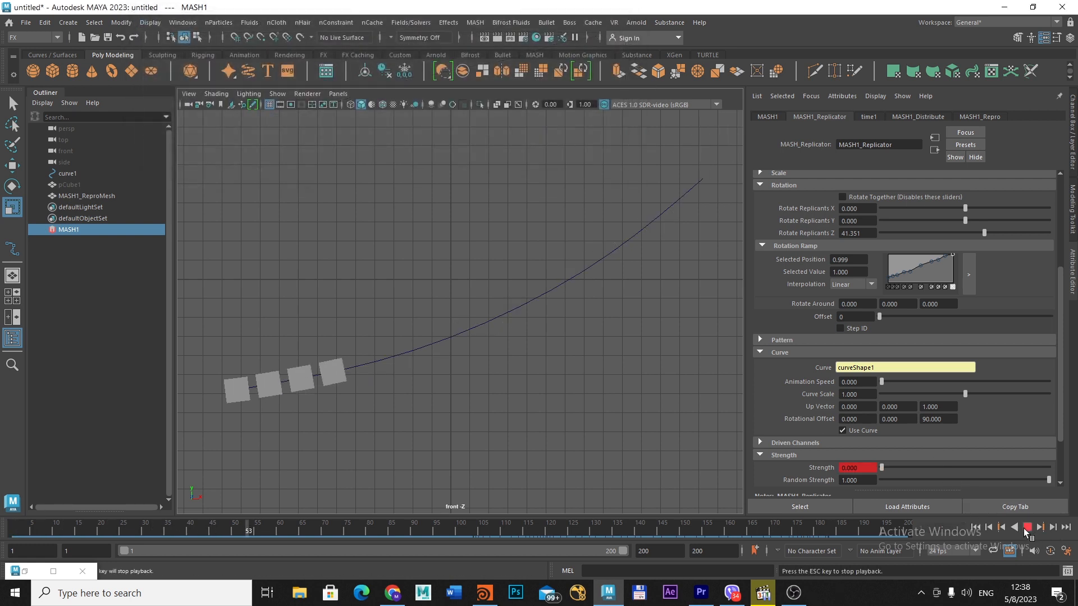
pyautogui.click(1035, 8)
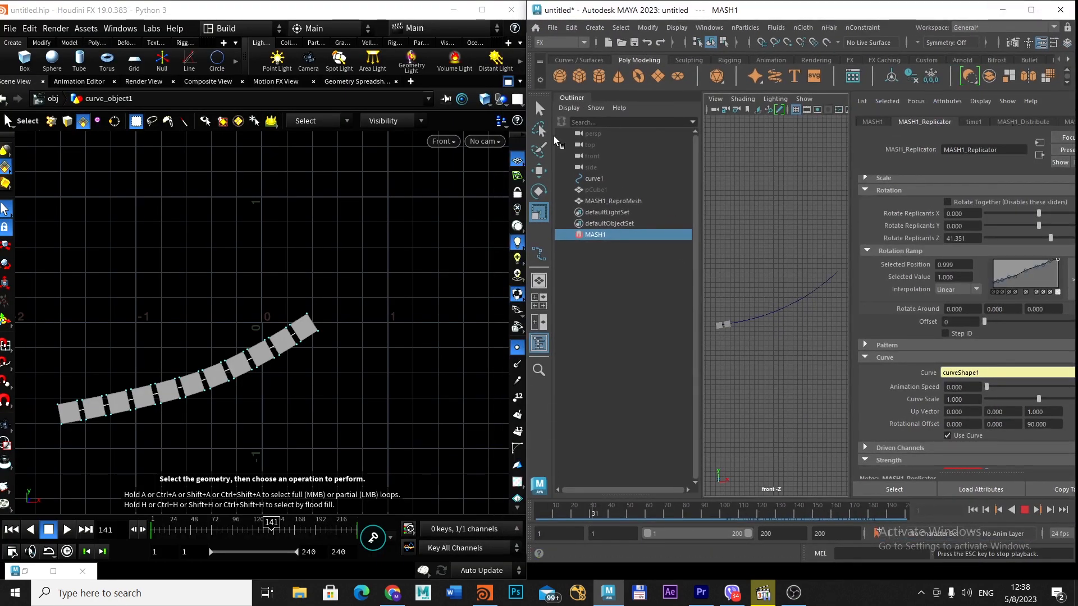
pyautogui.click(567, 99)
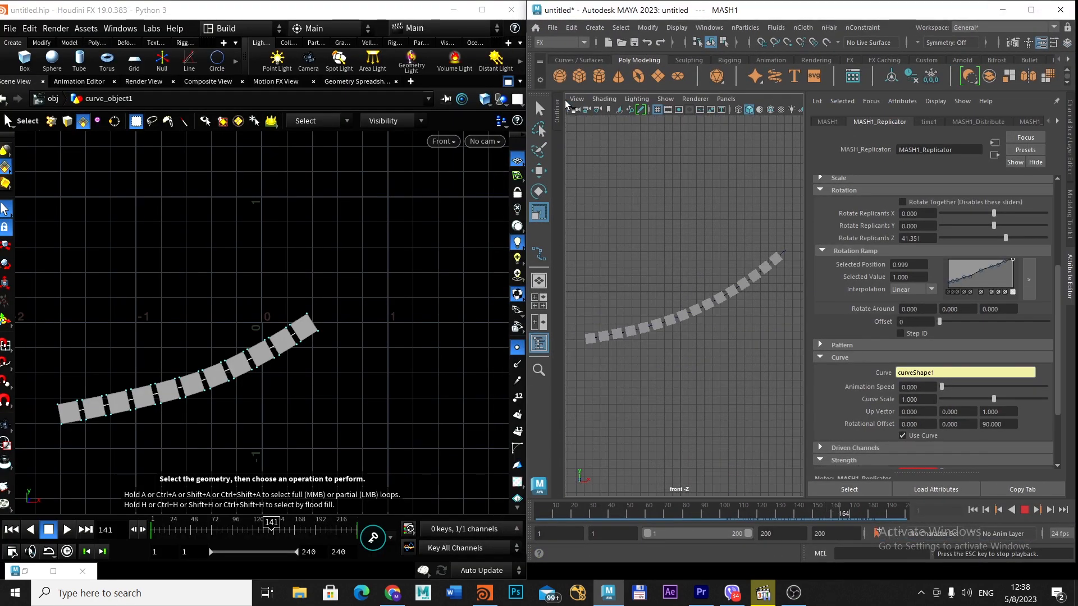
pyautogui.click(1060, 272)
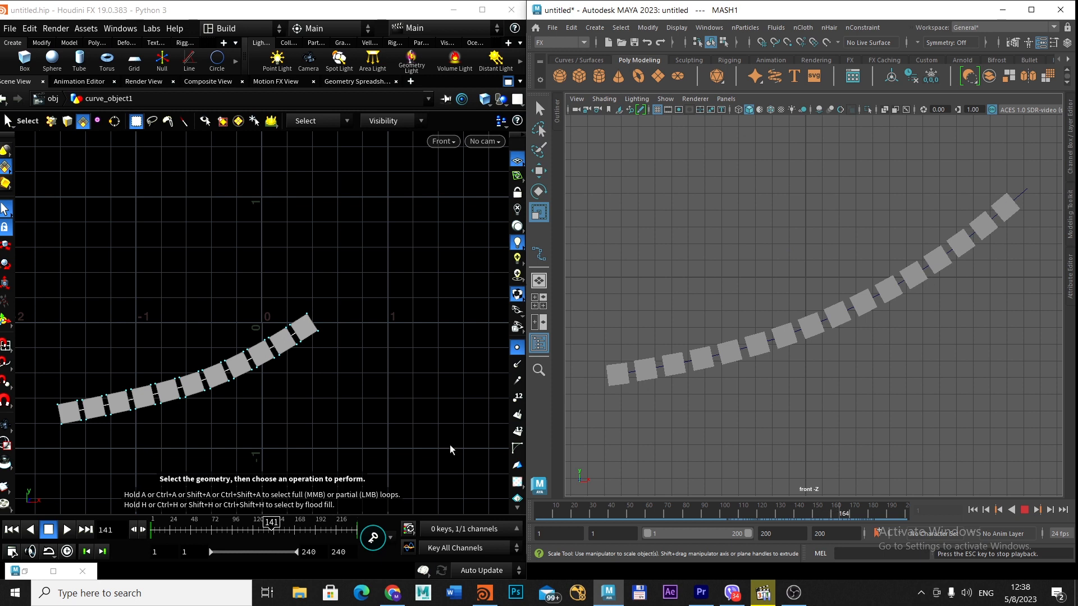
# Play Houdini's animation alongside Maya's, bring back Houdini's parameter and network panes, and stop its playback at frame 194
pyautogui.click(67, 530)
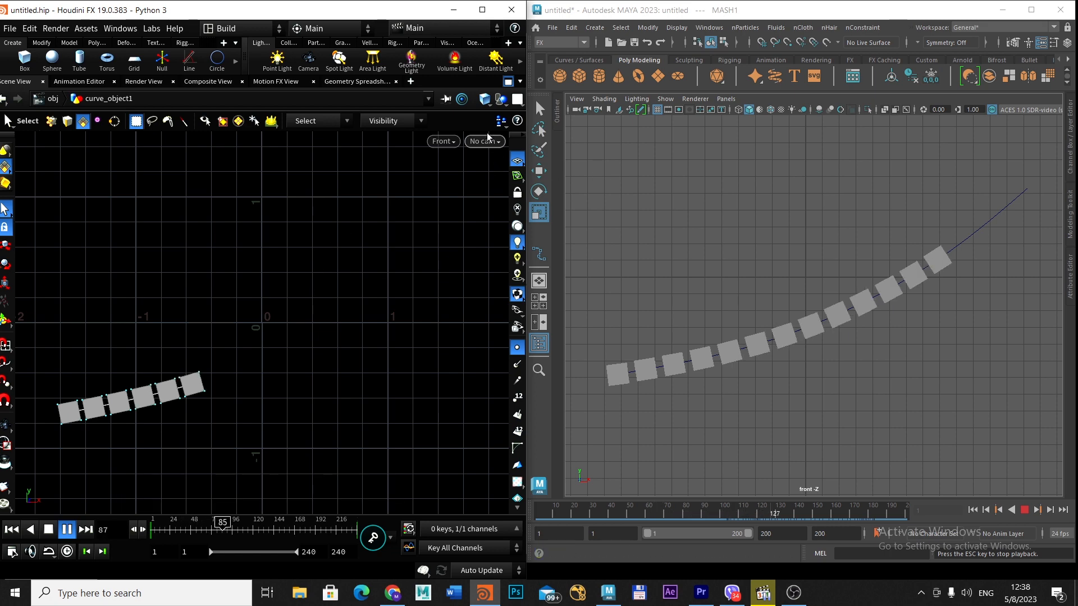
pyautogui.click(509, 82)
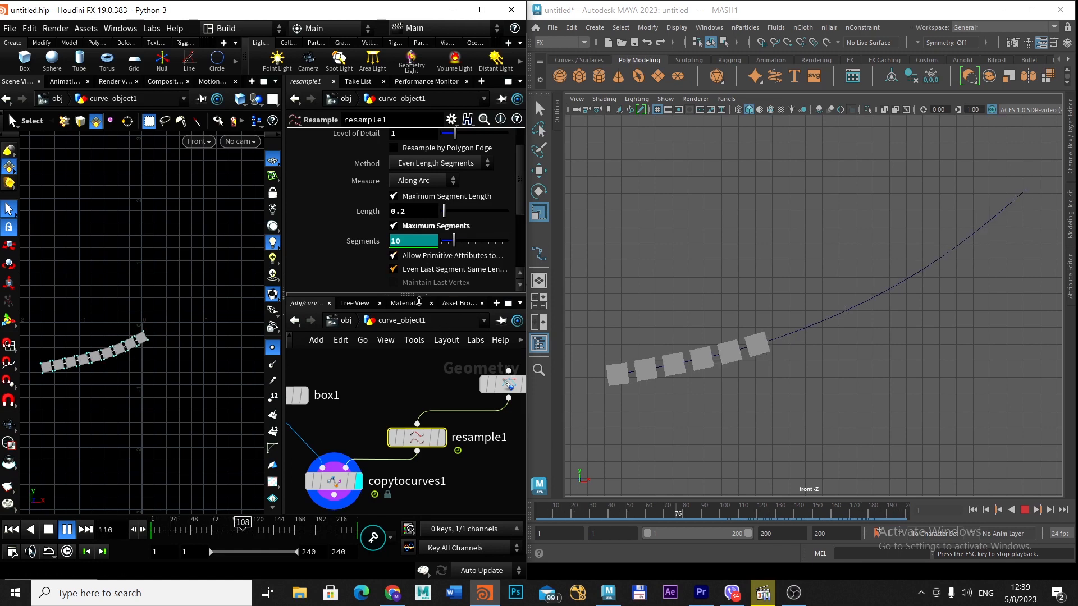
pyautogui.click(66, 529)
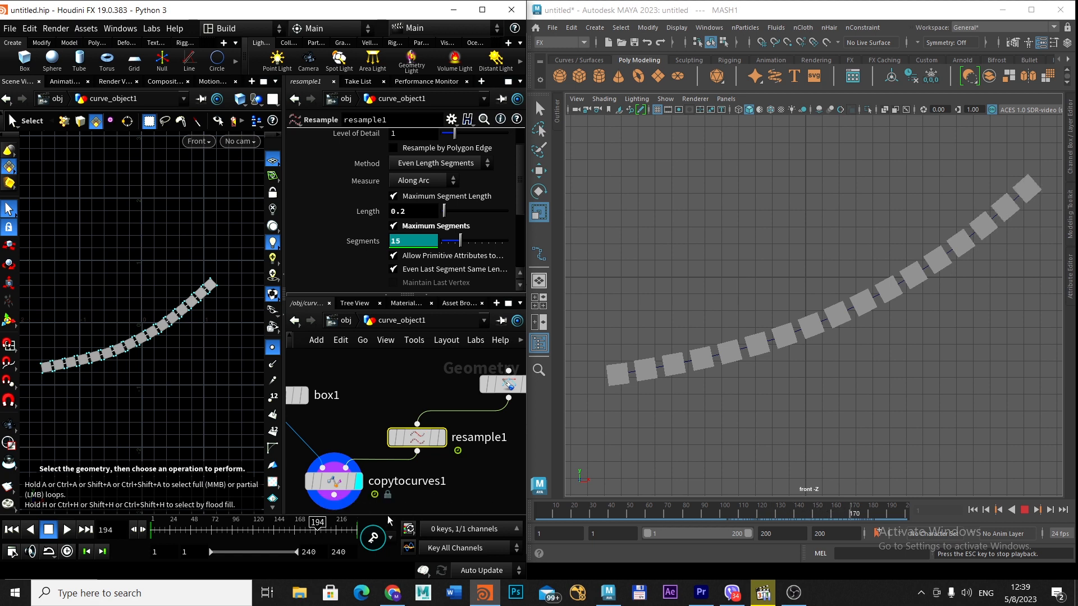
# Set the resample1 node's Segments to 15 at frame 240 and keyframe the value
pyautogui.click(86, 529)
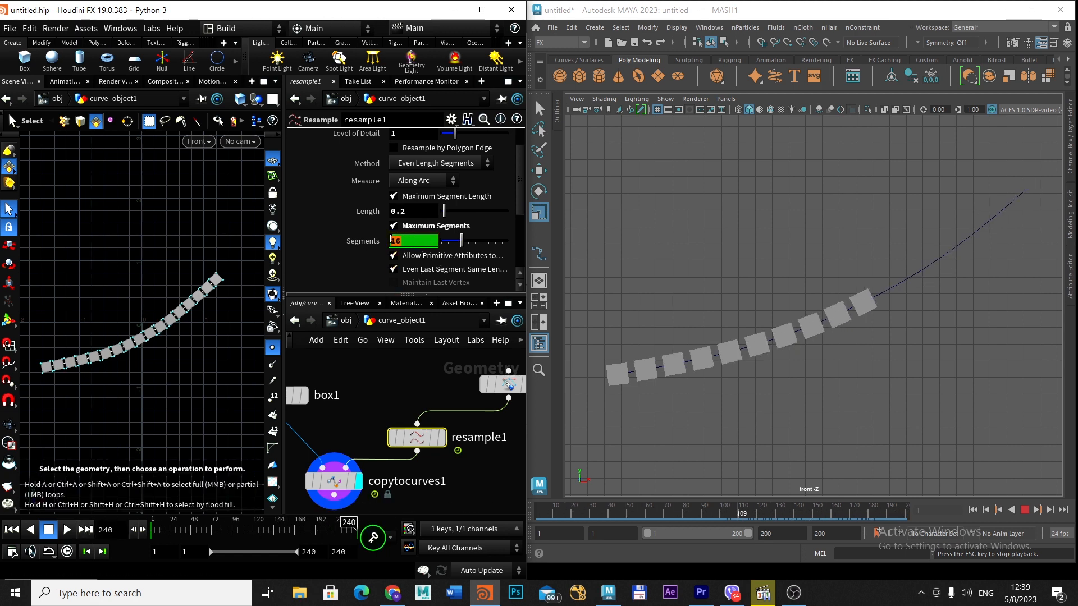
pyautogui.click(391, 240)
pyautogui.write('15')
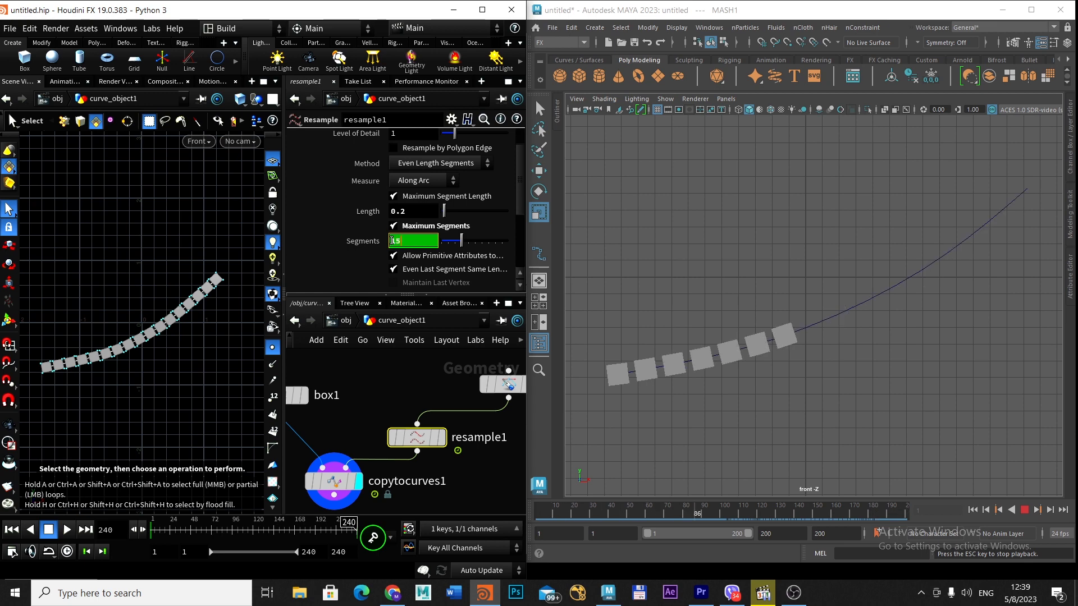
pyautogui.press('Return')
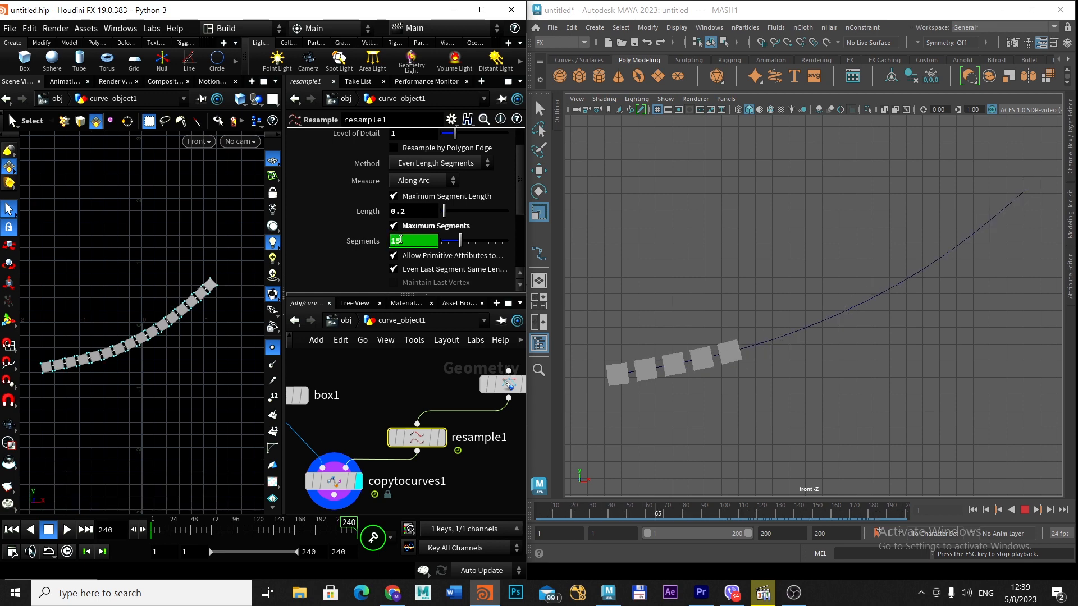
pyautogui.rightClick(375, 243)
pyautogui.moveTo(395, 277)
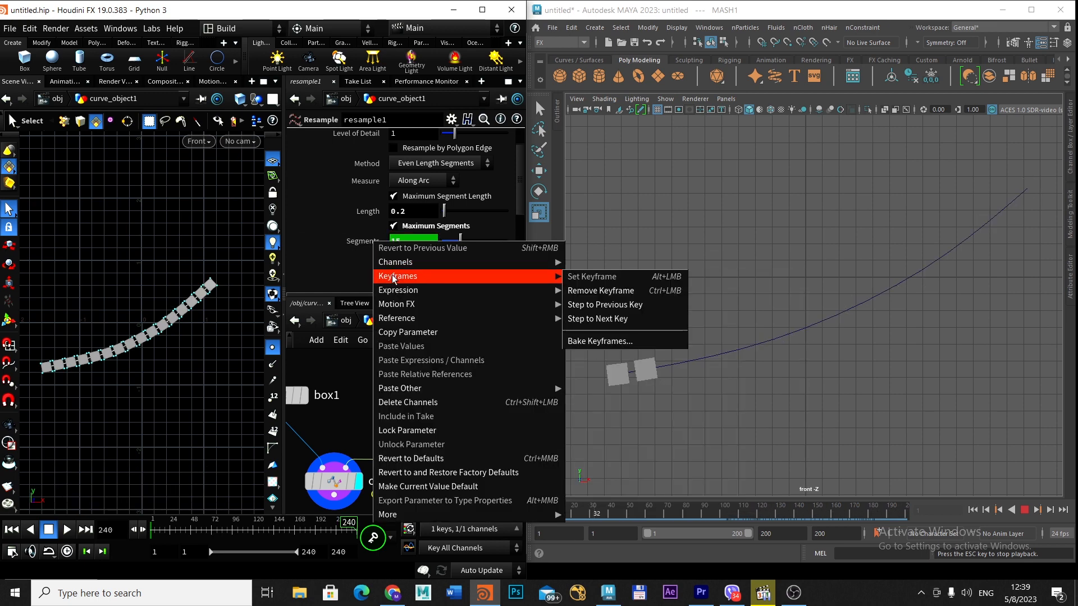
pyautogui.click(576, 276)
# Play Houdini's box animation full screen and beside Maya's with Houdini's viewport pane enlarged, and stop Maya's playback
pyautogui.click(481, 10)
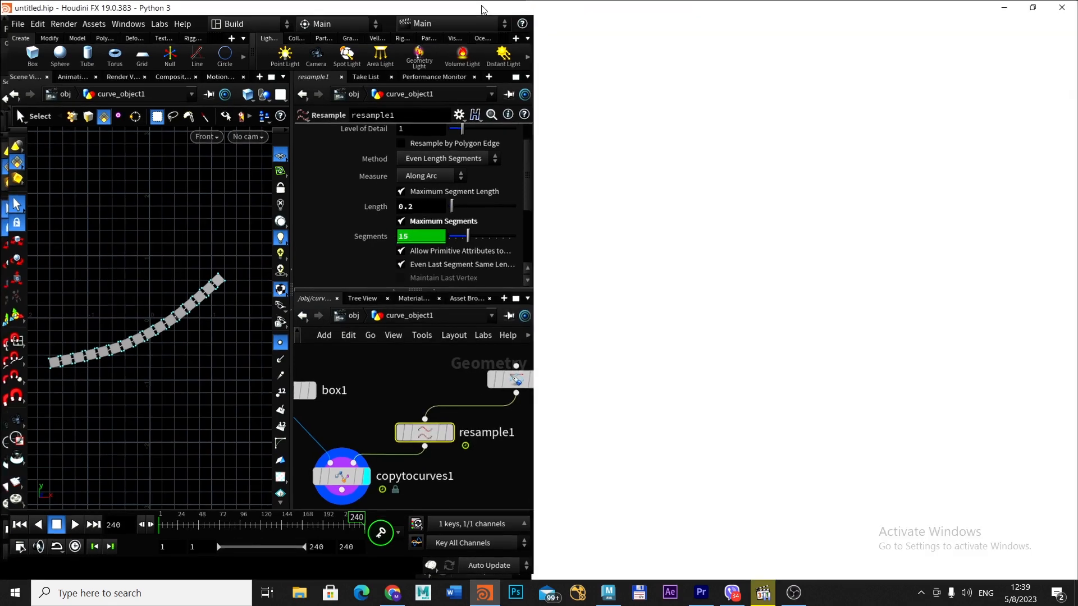
pyautogui.click(73, 530)
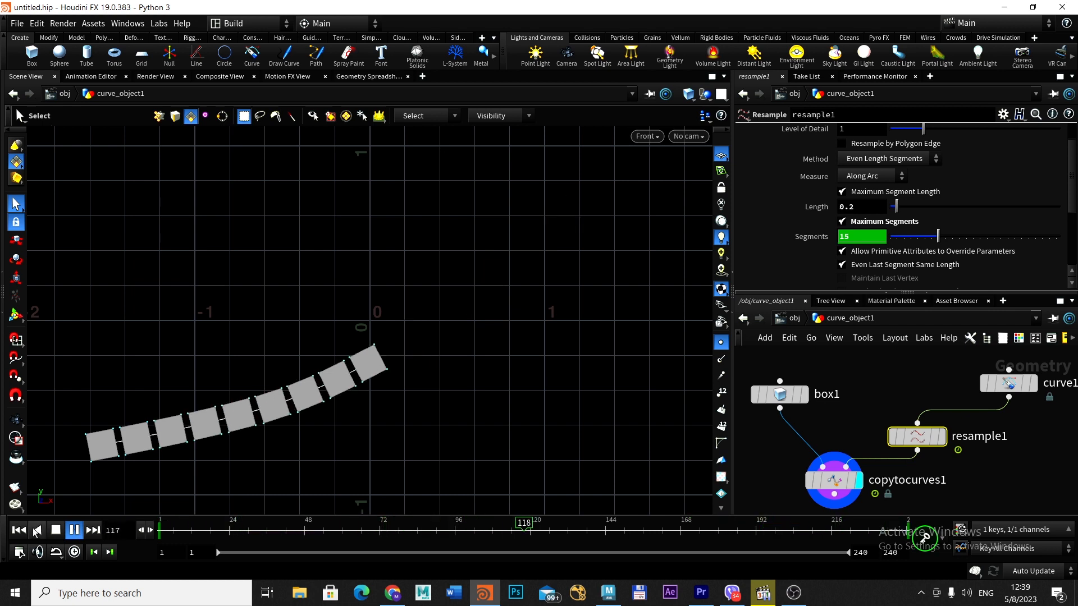
pyautogui.click(1032, 7)
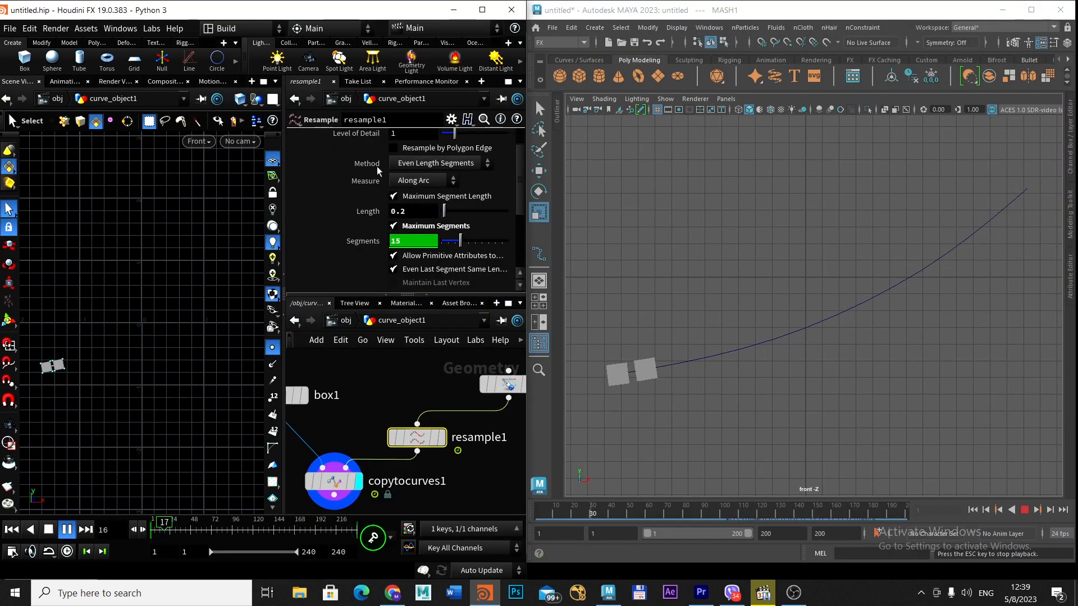
pyautogui.click(263, 82)
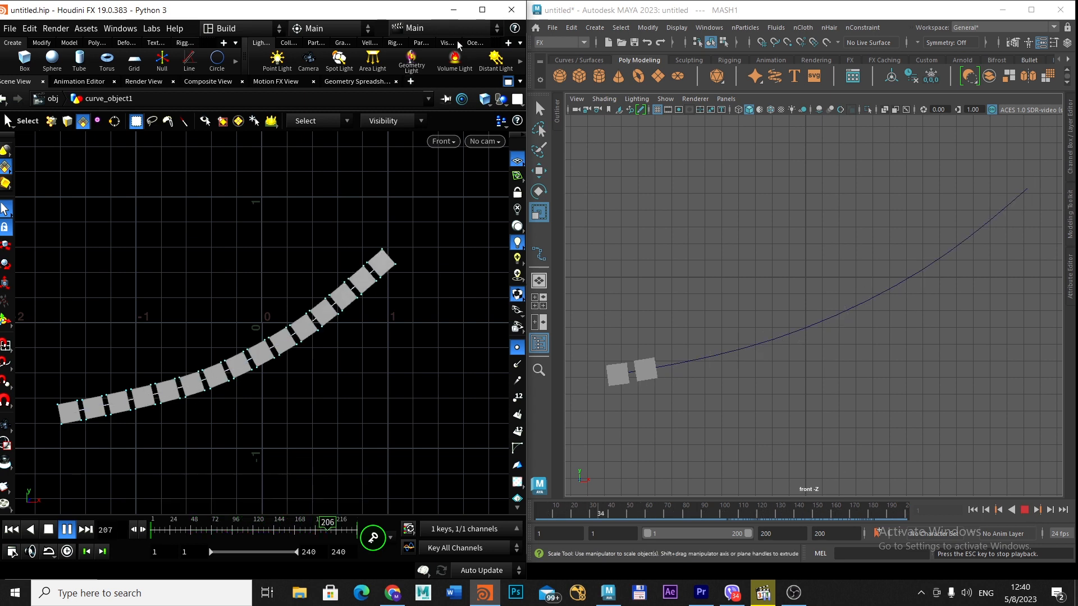
pyautogui.click(481, 9)
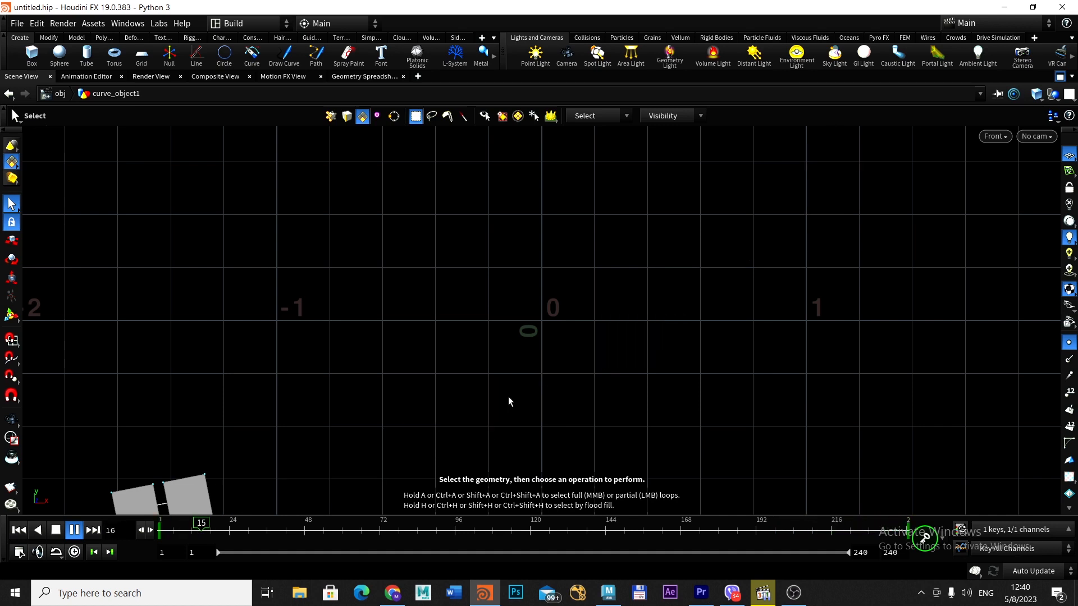
pyautogui.click(1034, 7)
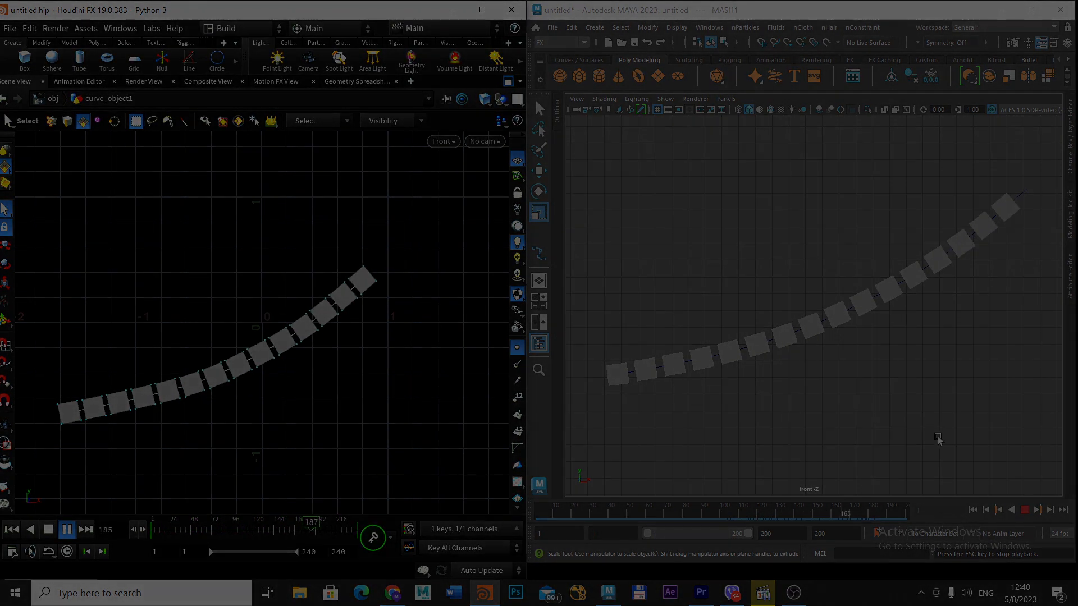
pyautogui.click(1022, 511)
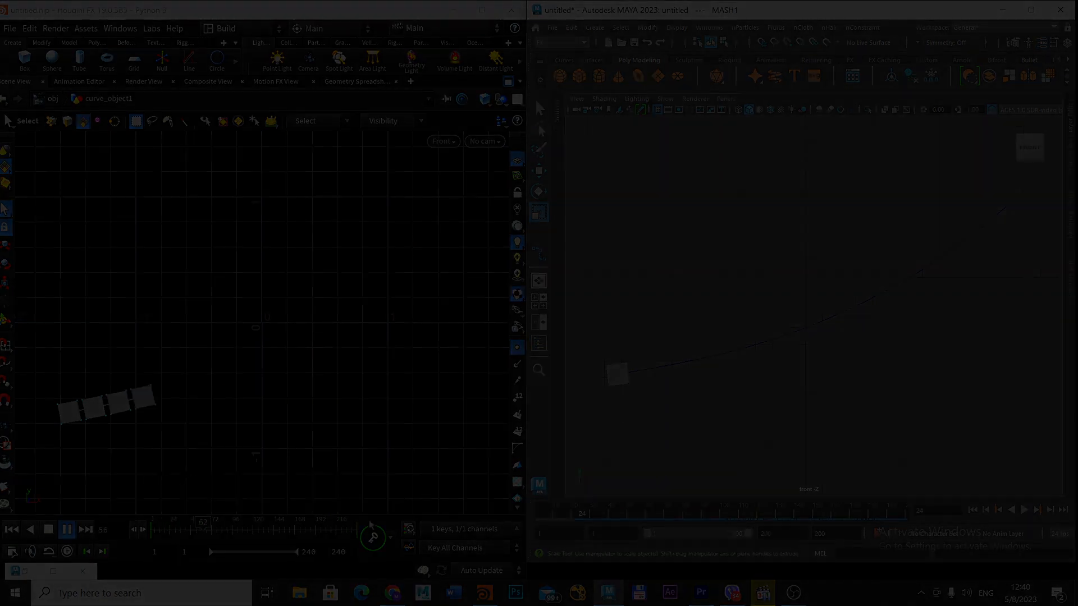
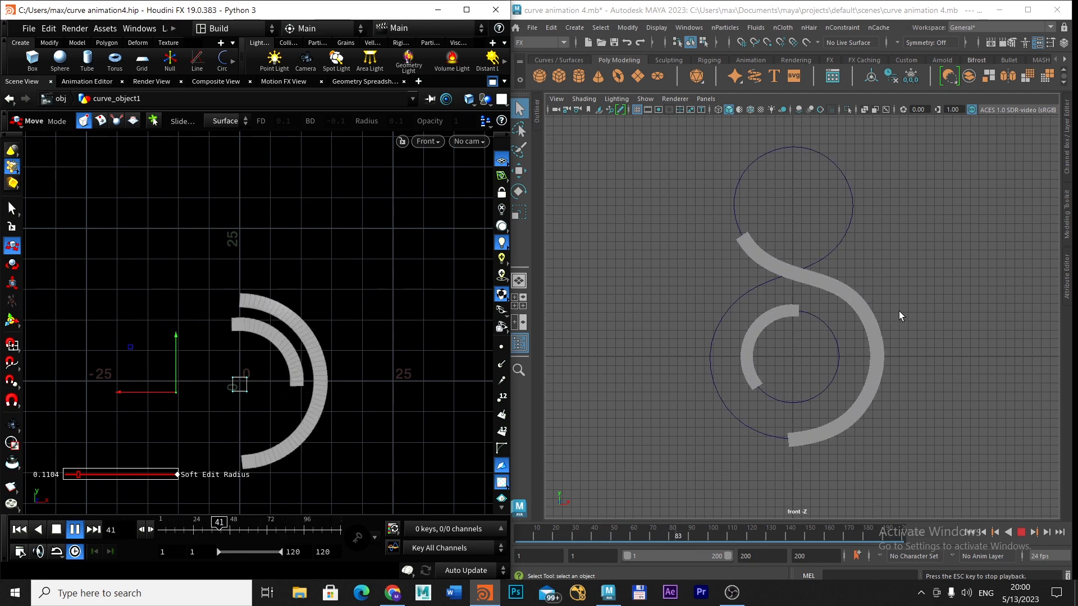
# Pause and replay the circle-chain animations in both programs, stopping Houdini at frame 117 and Maya at frame 85
pyautogui.click(1022, 532)
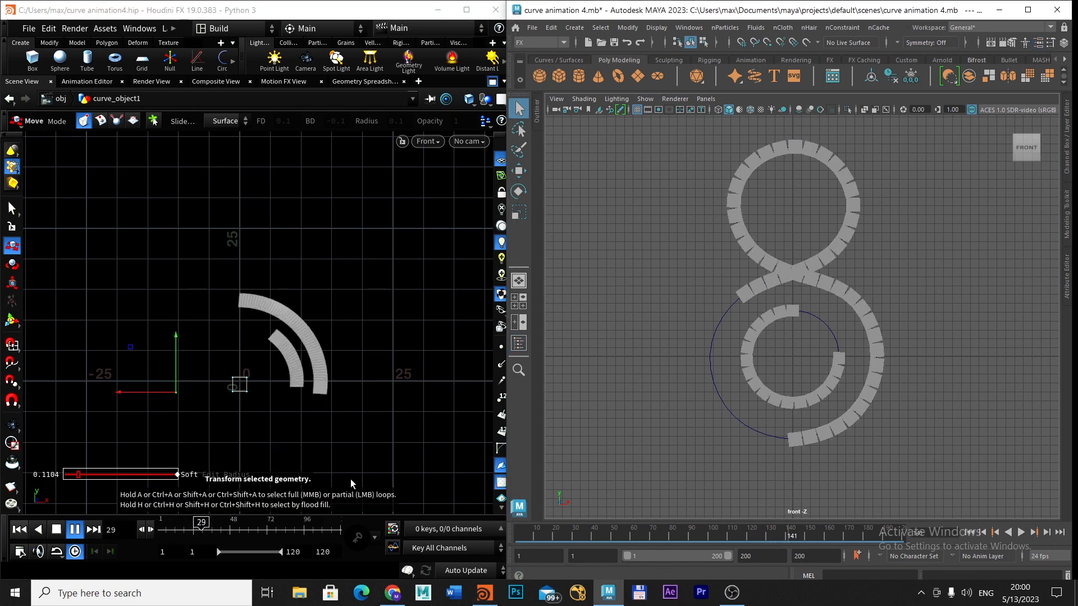
pyautogui.click(57, 530)
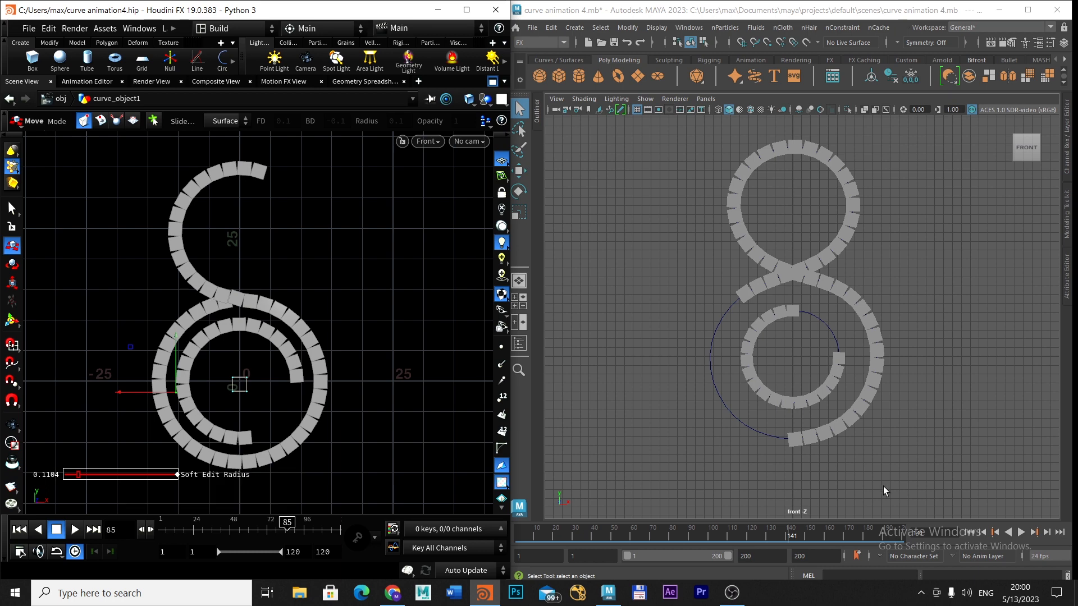
pyautogui.click(1020, 532)
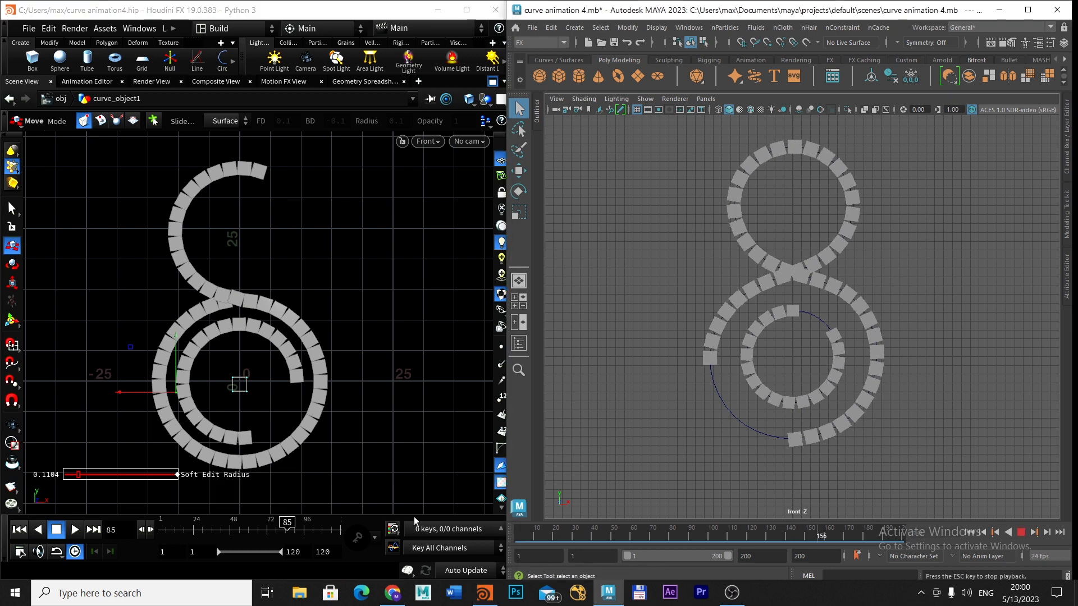
pyautogui.click(78, 534)
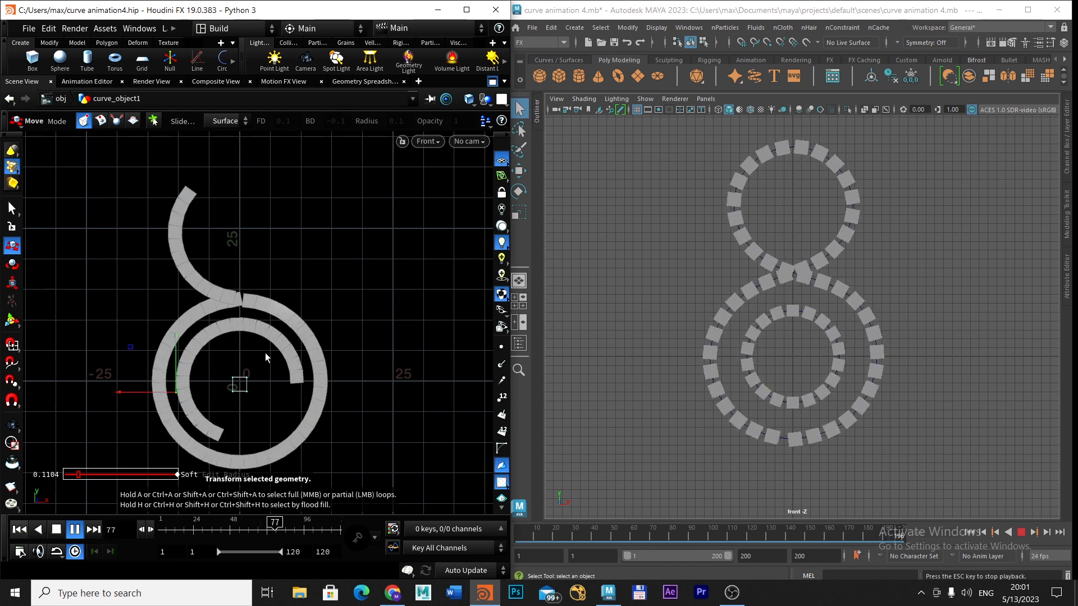
pyautogui.click(57, 530)
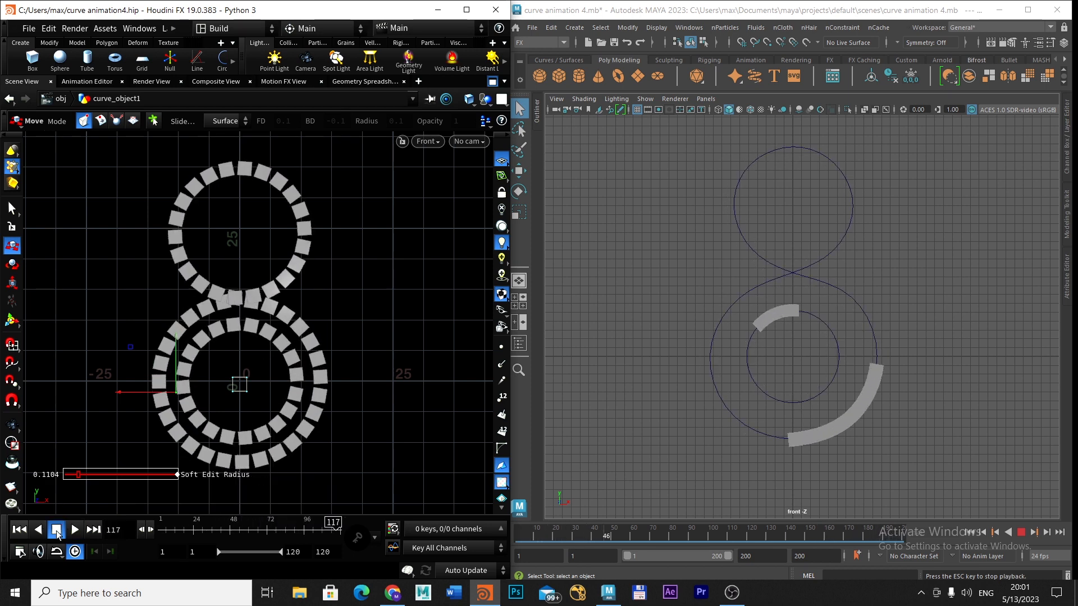
pyautogui.click(1021, 532)
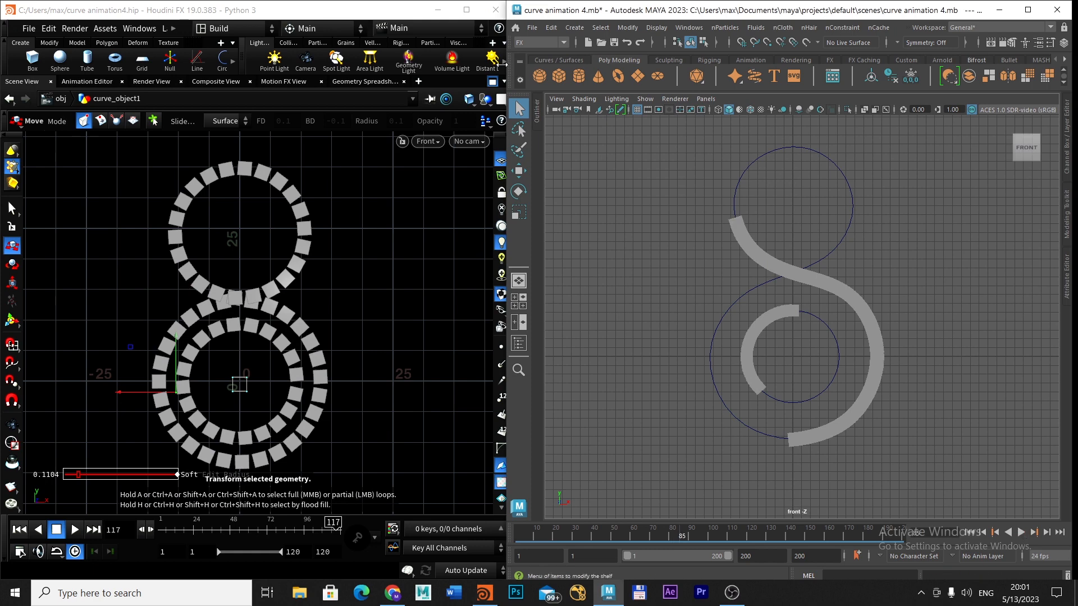
# Maximize Houdini with its parameter and network panes shown, save over curve animation4.hip and start a new scene
pyautogui.click(466, 17)
pyautogui.click(1059, 77)
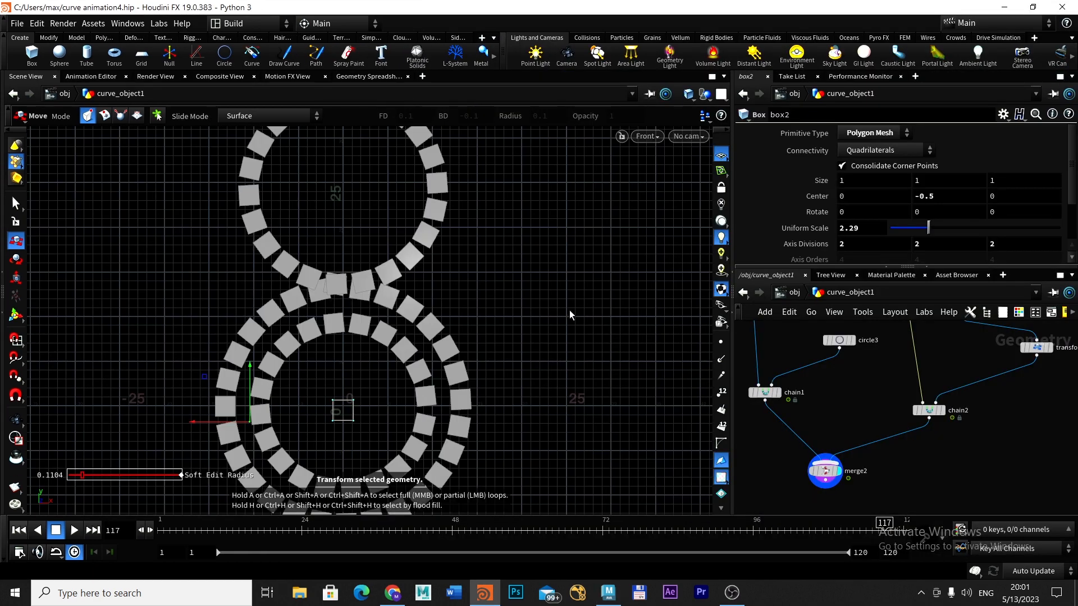
pyautogui.scroll(-4, 546, 242)
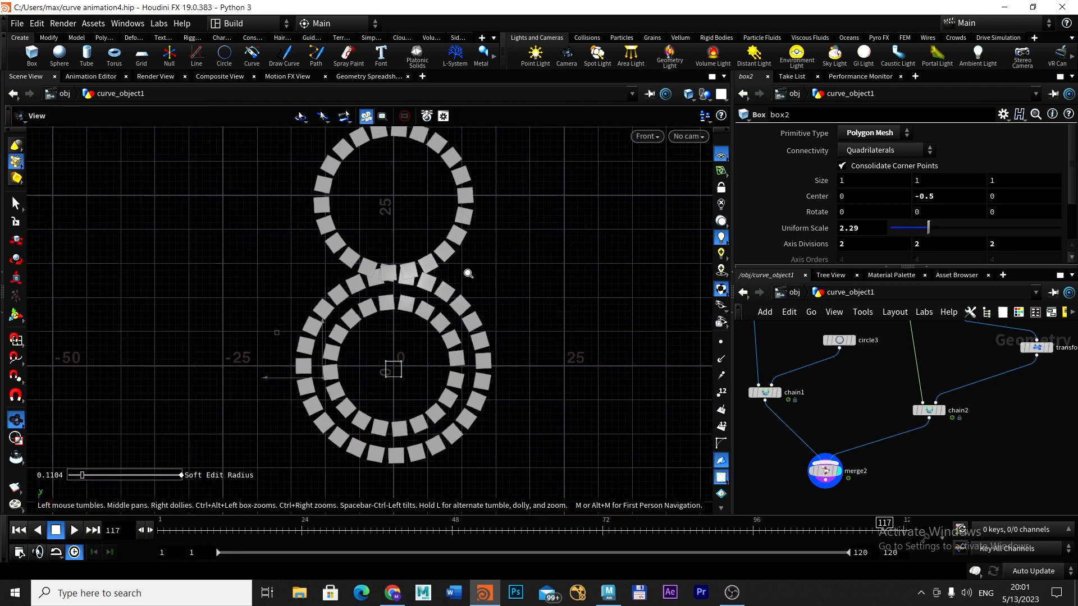
pyautogui.click(18, 24)
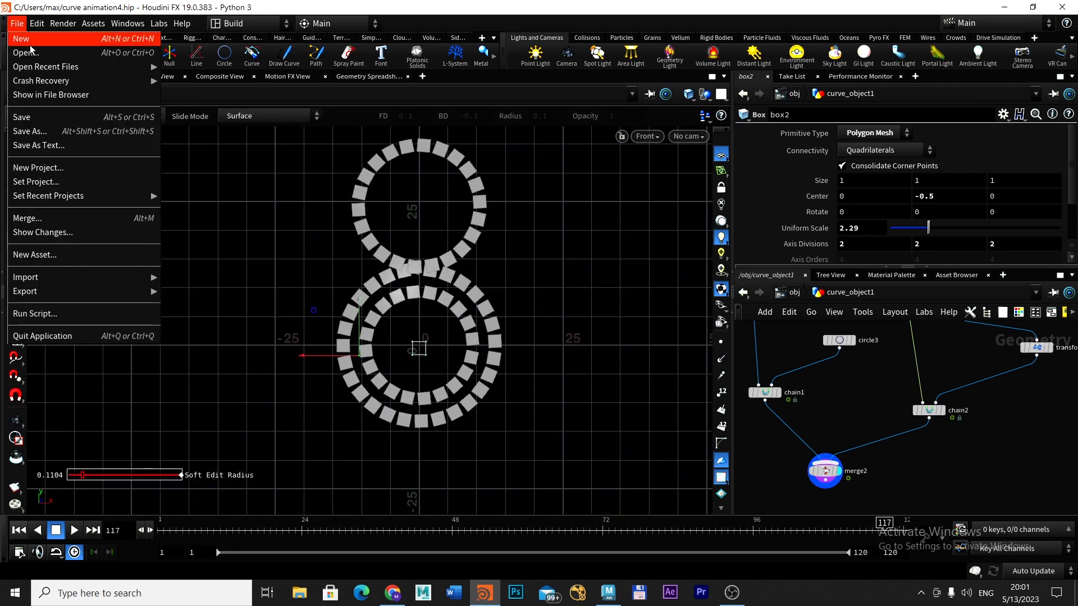
pyautogui.click(25, 34)
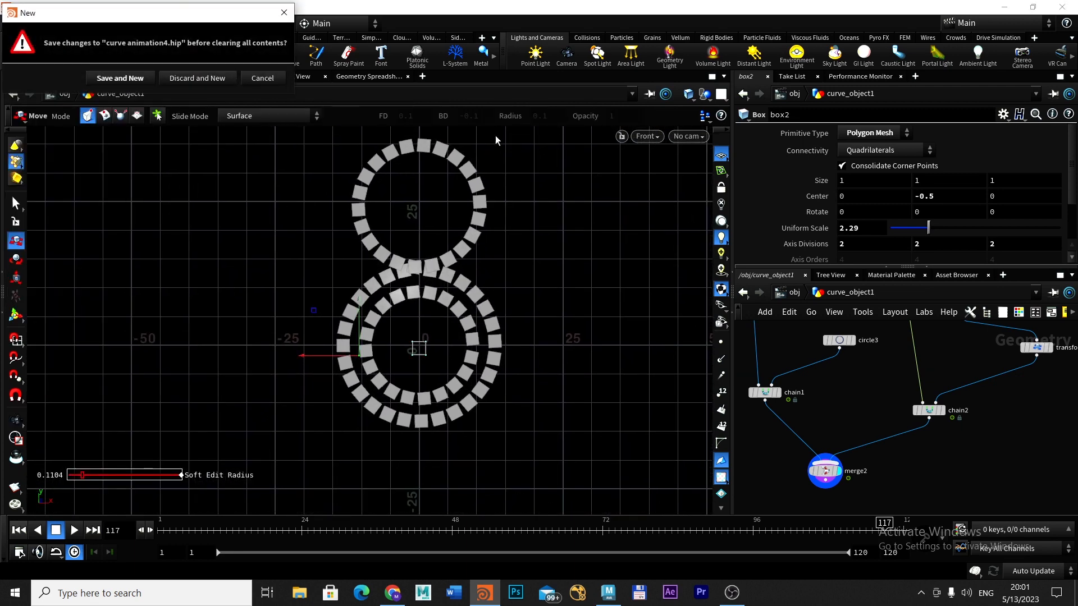
pyautogui.click(113, 79)
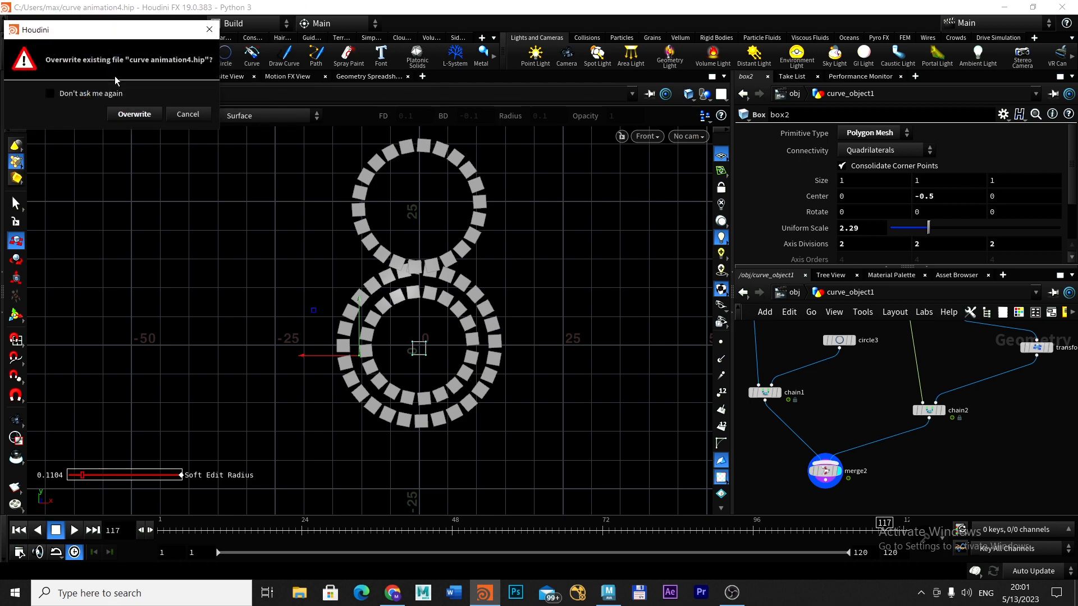
pyautogui.click(136, 114)
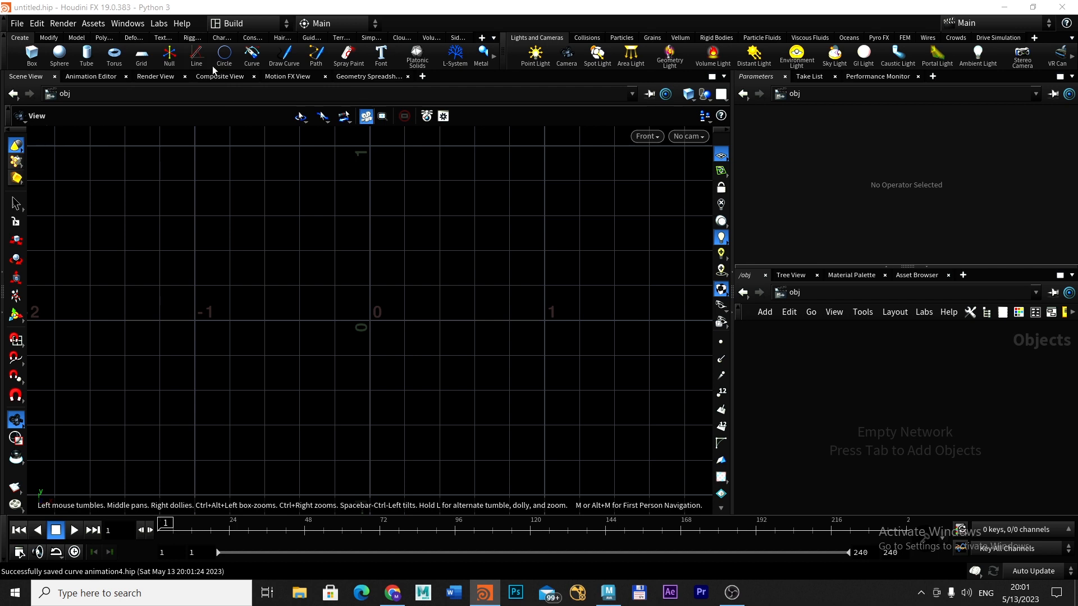
# Start a Bezier curve in the front view with three smooth points rising from about (-1.5, -1) to about (0.7, -0.1)
pyautogui.click(251, 56)
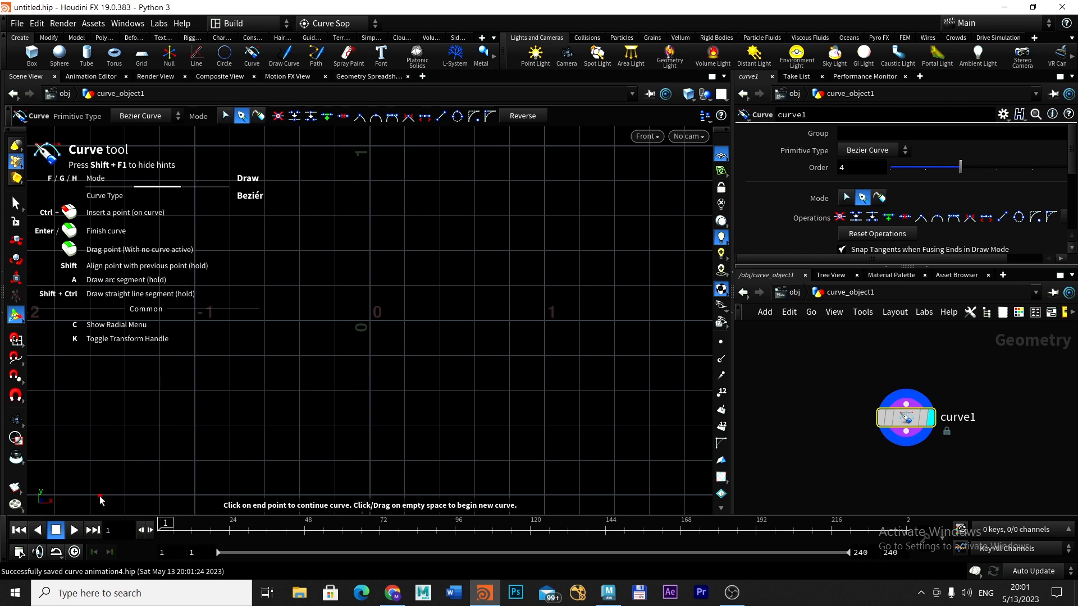
pyautogui.moveTo(100, 496); pyautogui.dragTo(200, 478)
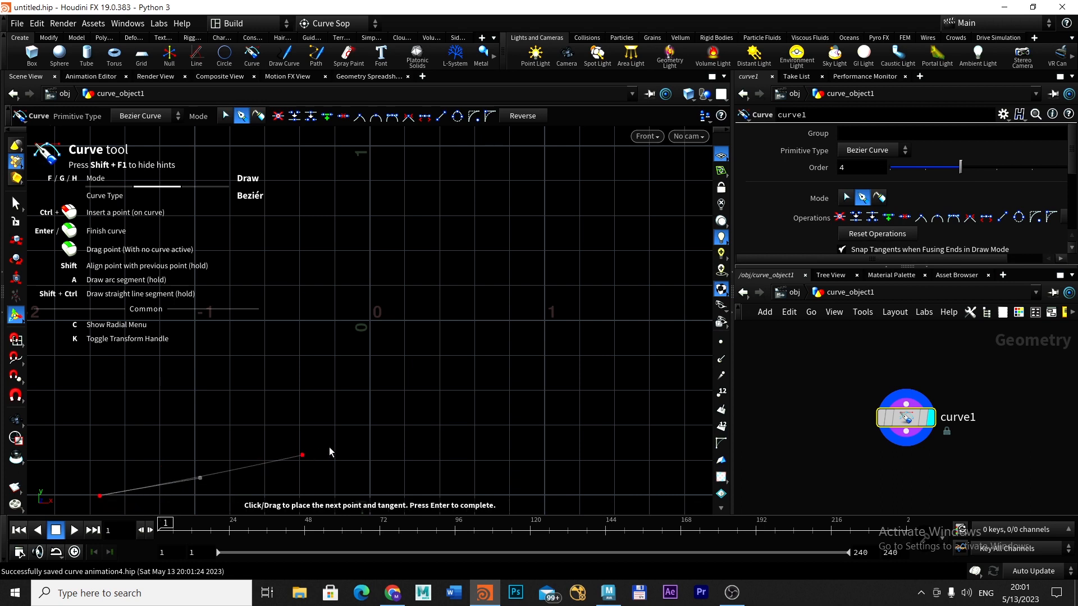
pyautogui.moveTo(336, 443); pyautogui.dragTo(427, 411)
pyautogui.moveTo(493, 344); pyautogui.dragTo(538, 301)
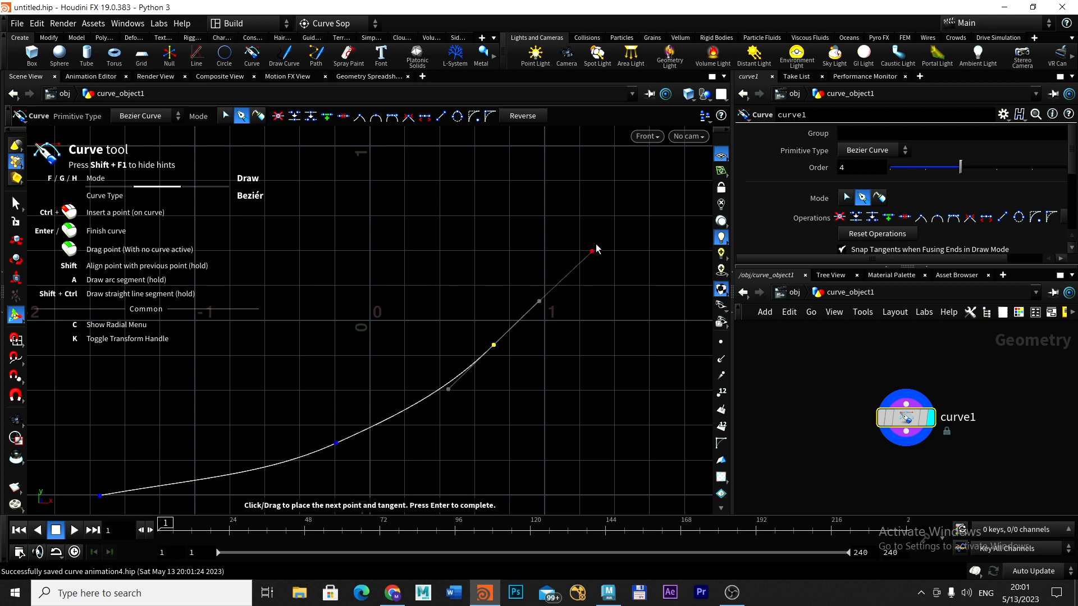
pyautogui.moveTo(592, 251); pyautogui.dragTo(619, 226)
pyautogui.click(619, 223)
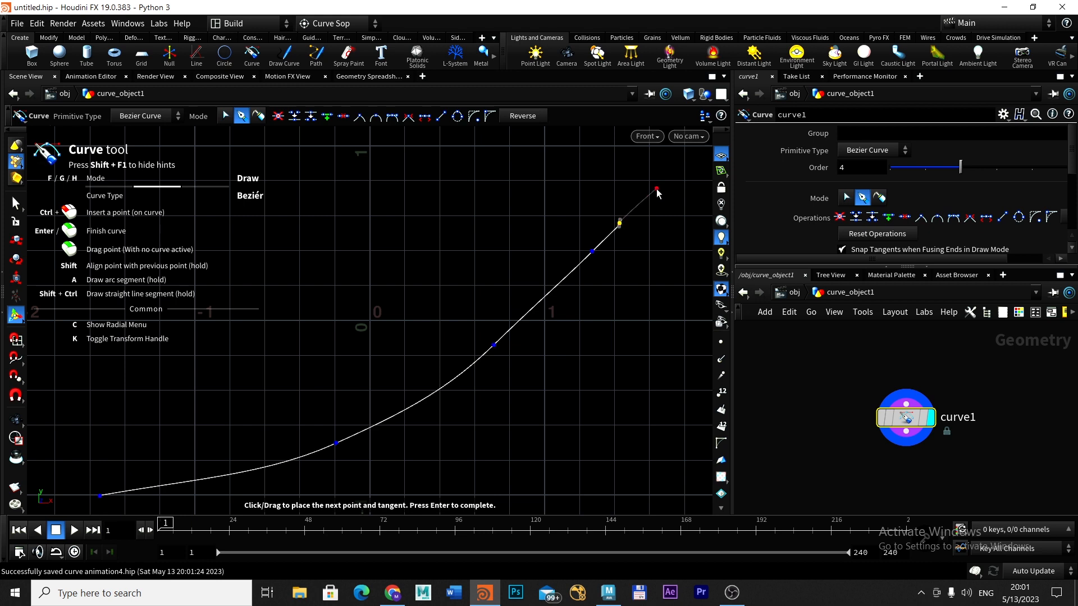
pyautogui.moveTo(657, 182); pyautogui.dragTo(671, 165)
pyautogui.hotkey('ctrl', 'z')
pyautogui.hotkey('ctrl', 'z')
pyautogui.hotkey('ctrl', 'z')
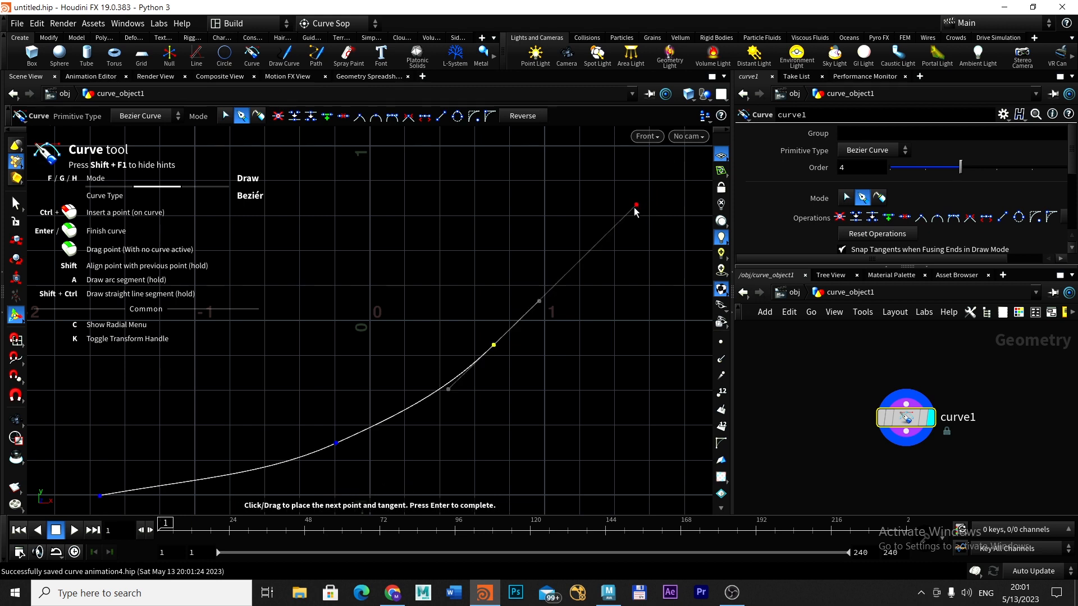
# Extend the curve with smooth points at about (1.2, 0.3) and (1.5, 0.8), finish it and switch to the Select tool
pyautogui.moveTo(577, 262); pyautogui.dragTo(589, 248)
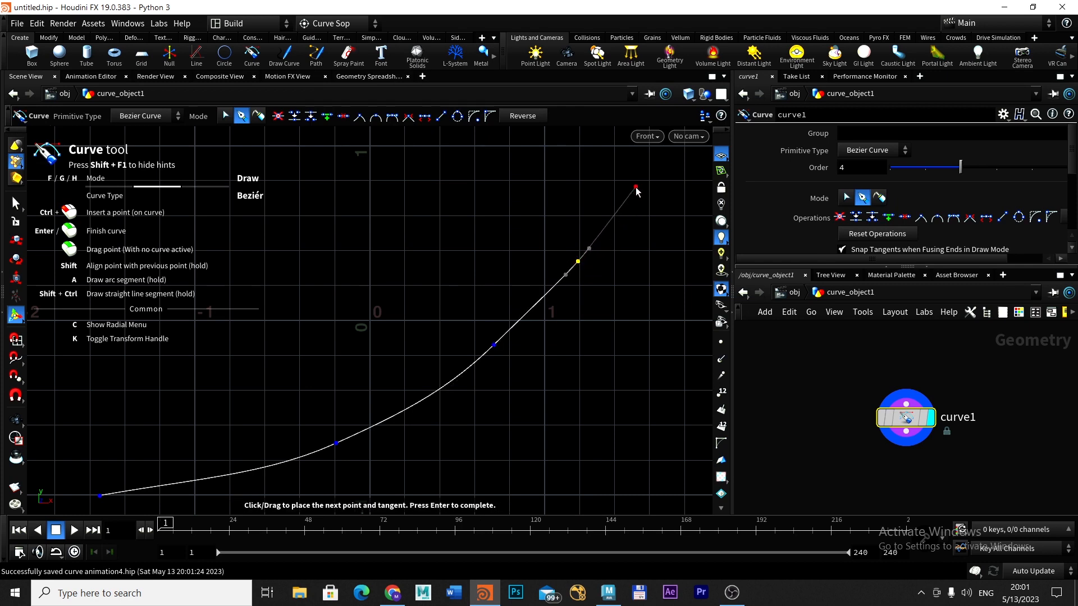
pyautogui.moveTo(635, 187); pyautogui.dragTo(656, 157)
pyautogui.rightClick(656, 160)
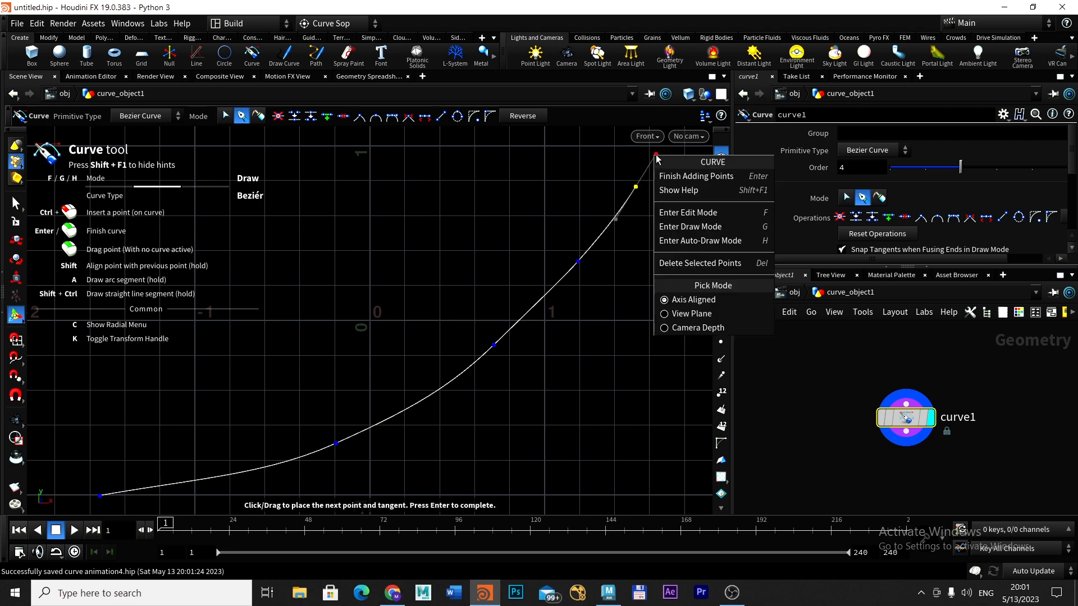
pyautogui.click(675, 177)
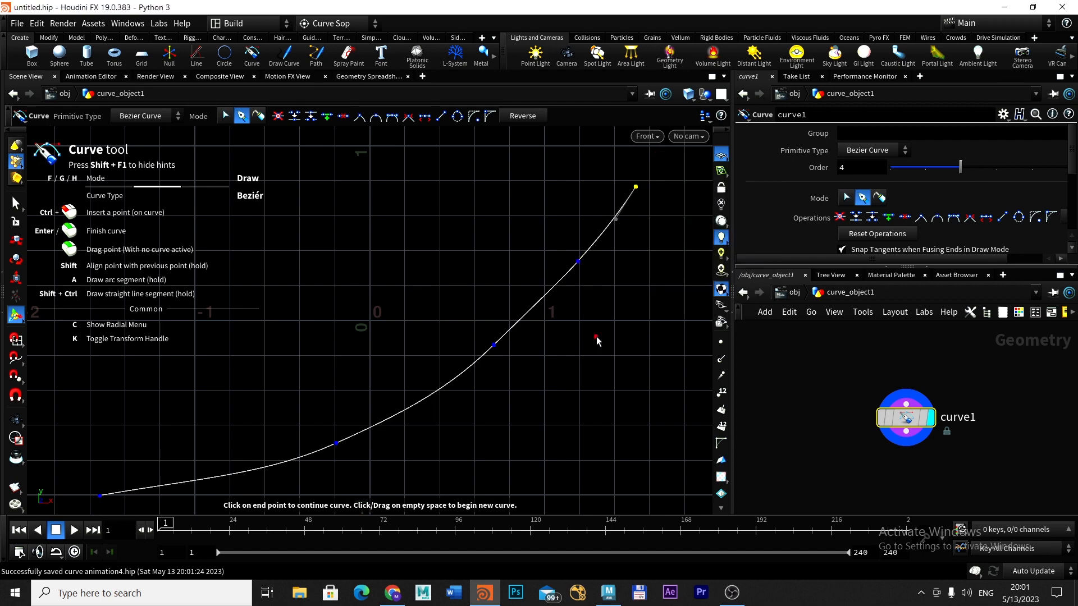
pyautogui.keyDown('alt'); pyautogui.moveTo(597, 339); pyautogui.dragTo(317, 385, button='right'); pyautogui.keyUp('alt')
pyautogui.keyDown('alt'); pyautogui.moveTo(434, 375); pyautogui.dragTo(344, 388, button='middle'); pyautogui.keyUp('alt')
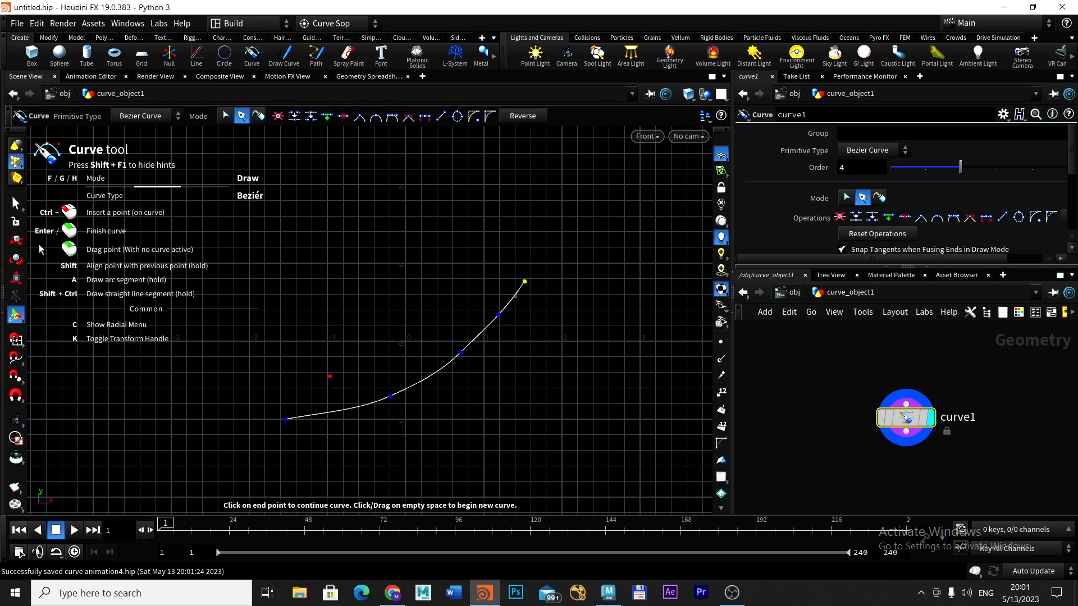
pyautogui.press('Escape')
pyautogui.moveTo(465, 376); pyautogui.dragTo(367, 385, button='middle')
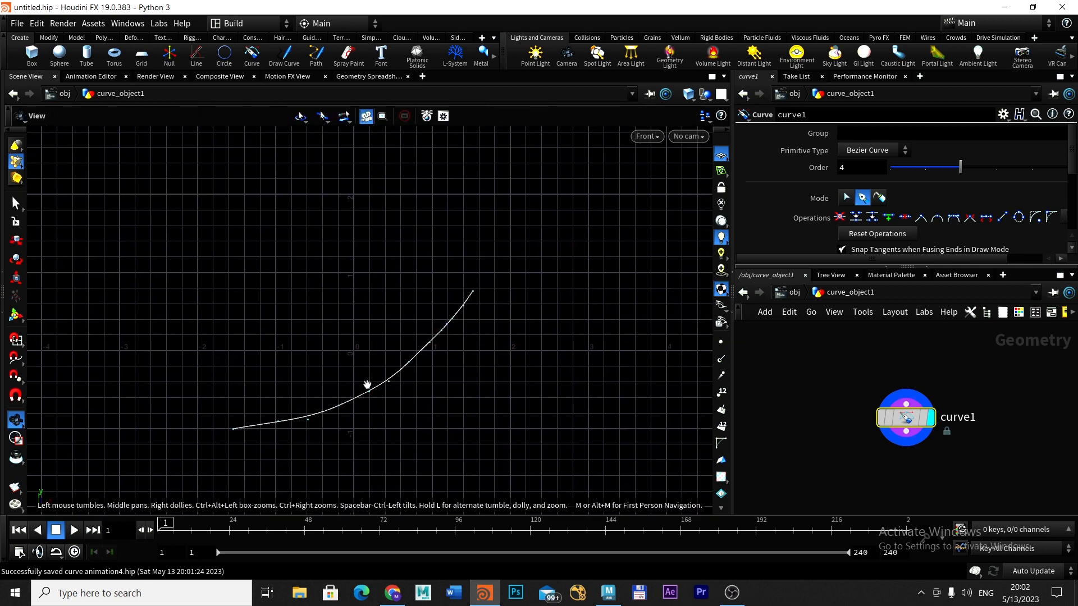
pyautogui.scroll(2, 382, 388)
pyautogui.press('s')
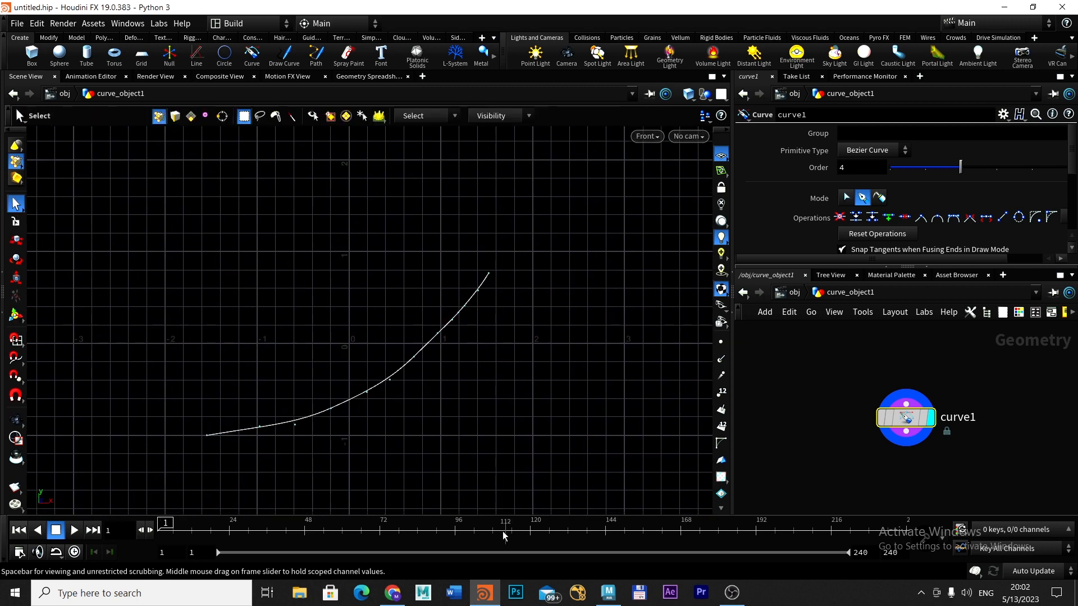
# Switch to Maya, maximize its window, save the changes to curve animation 4.mb and start a new scene
pyautogui.click(608, 593)
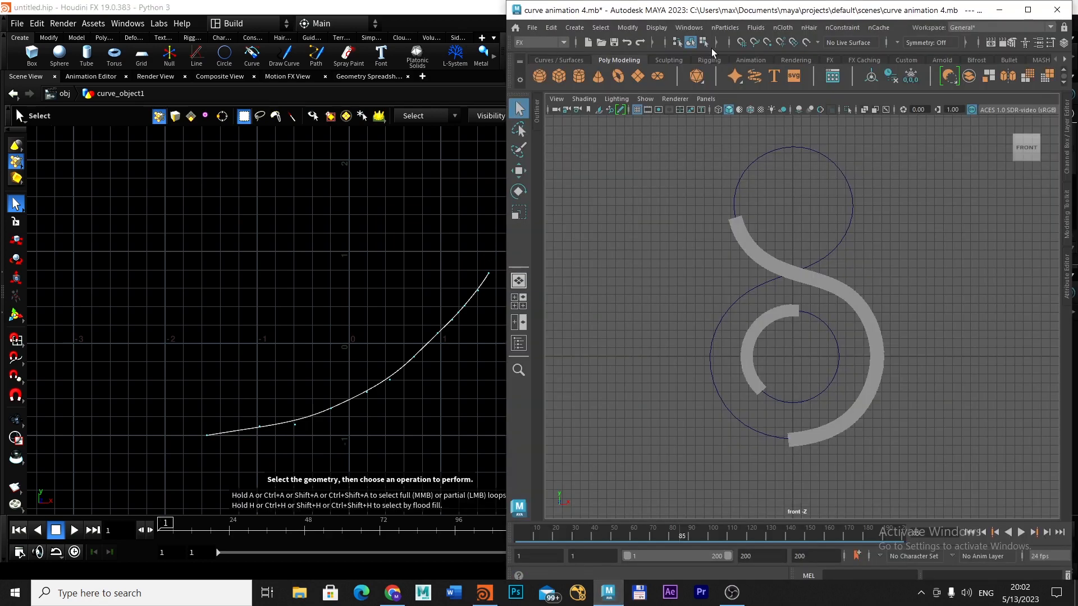
pyautogui.click(1028, 8)
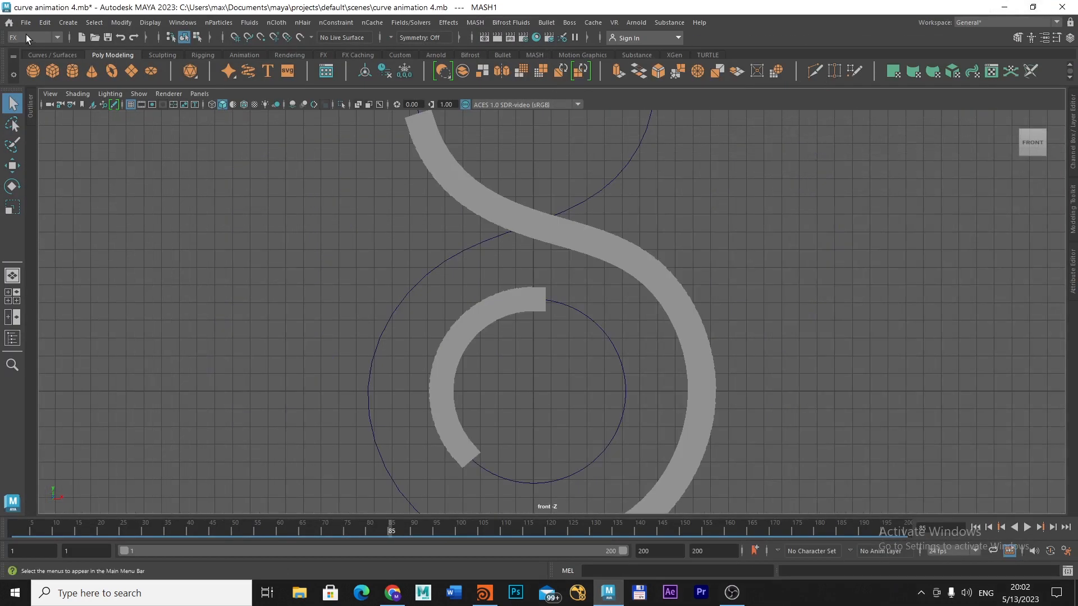
pyautogui.click(26, 23)
pyautogui.click(53, 45)
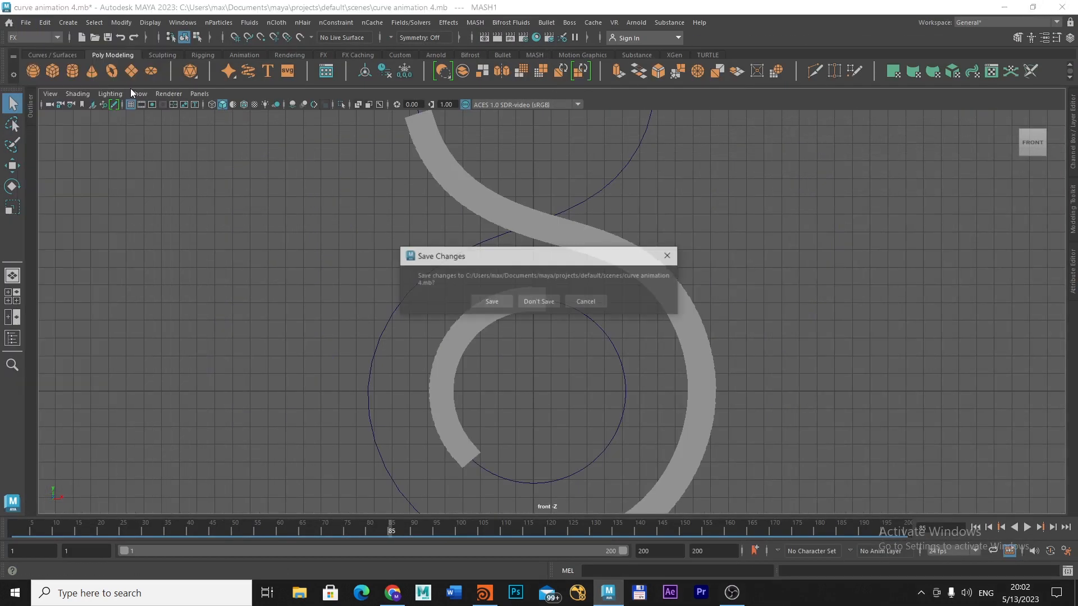
pyautogui.click(490, 301)
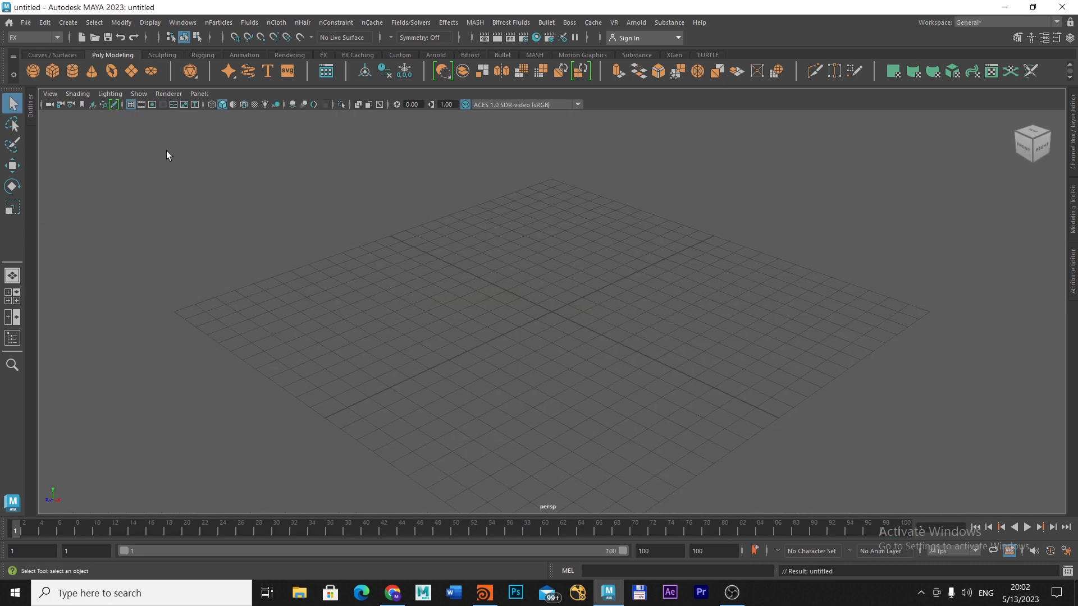
# Start an EP curve in the front view with points at about (-9, -5) and (0.6, -2.5)
pyautogui.press('space')
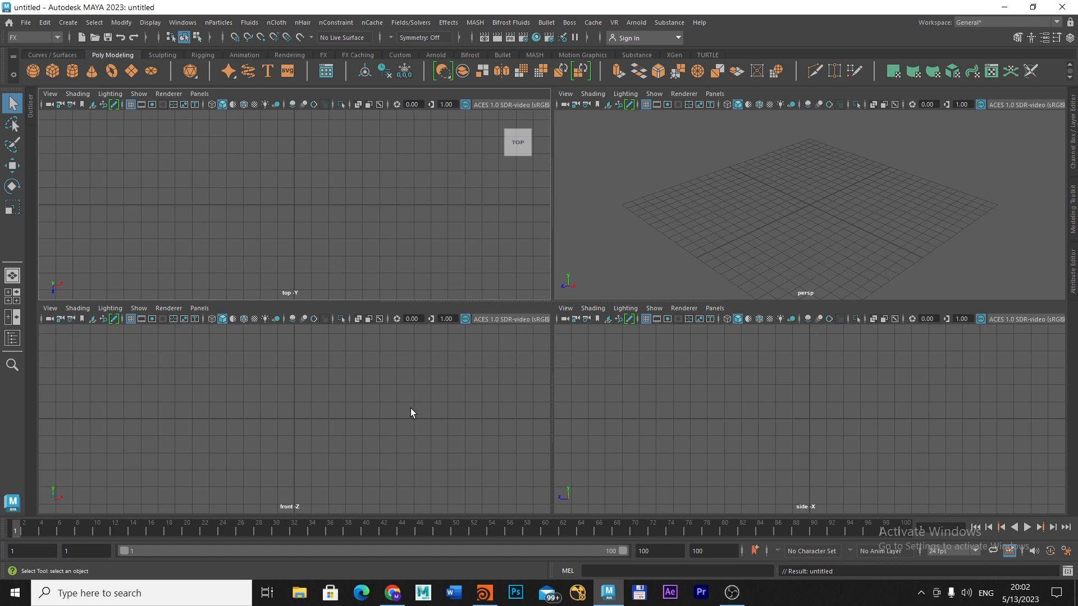
pyautogui.press('space')
pyautogui.click(93, 23)
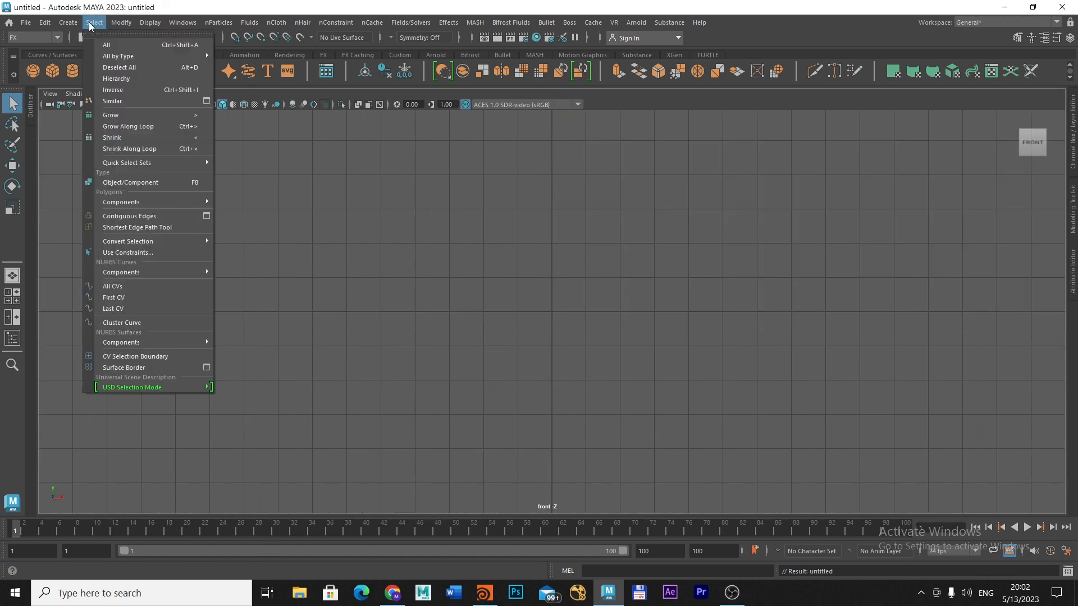
pyautogui.moveTo(68, 23)
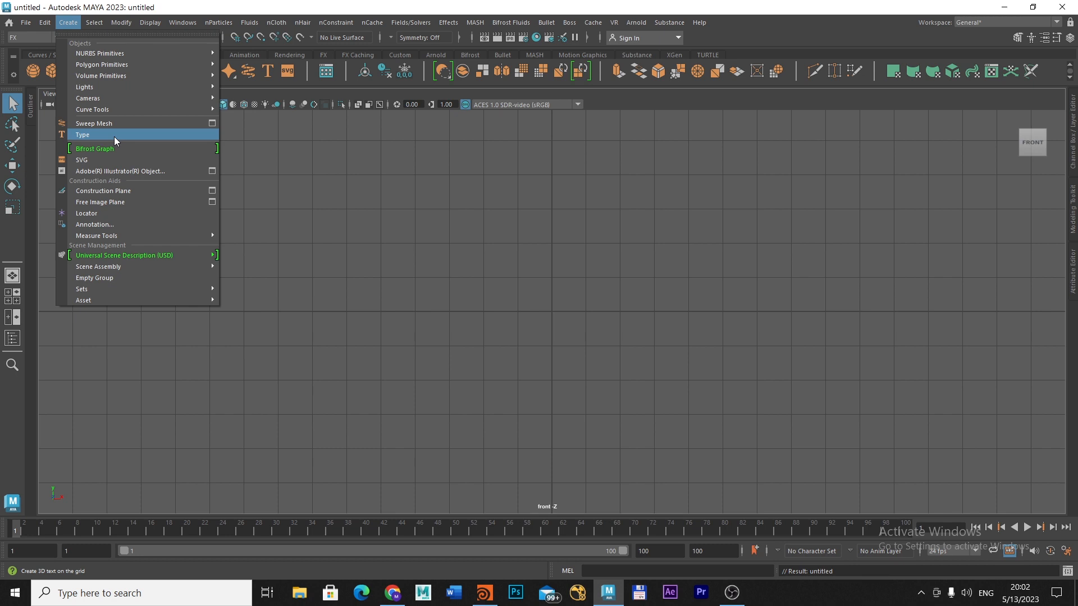
pyautogui.moveTo(145, 110)
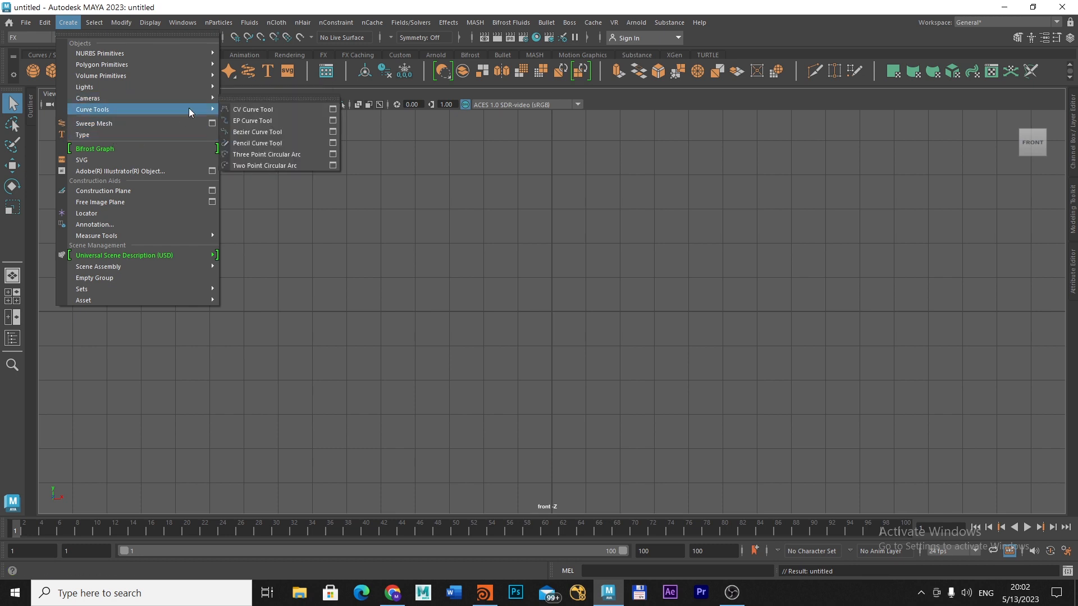
pyautogui.click(270, 120)
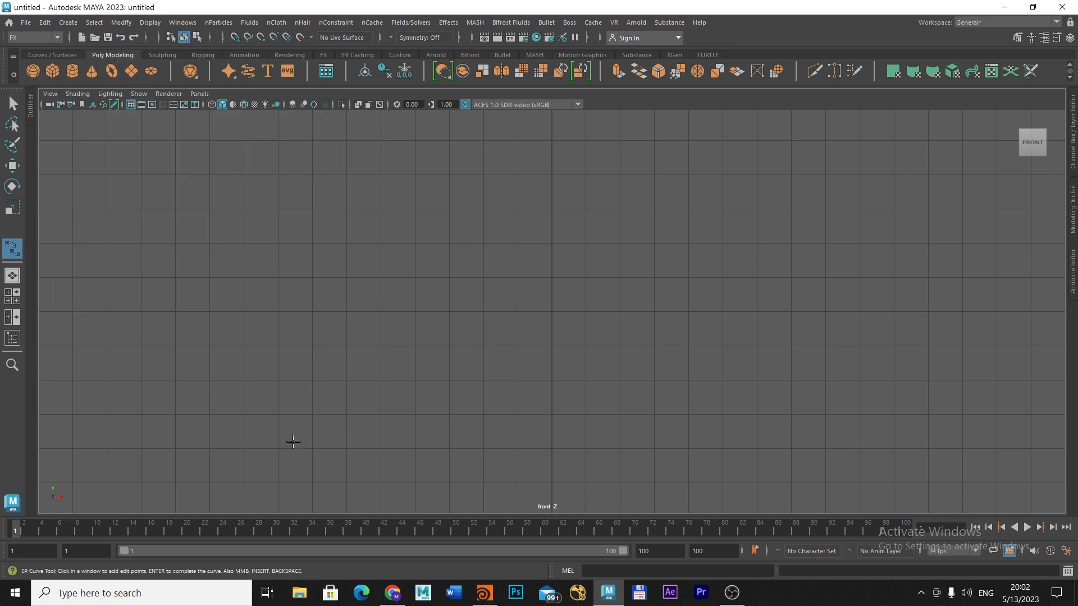
pyautogui.click(247, 481)
pyautogui.moveTo(494, 422); pyautogui.dragTo(571, 397)
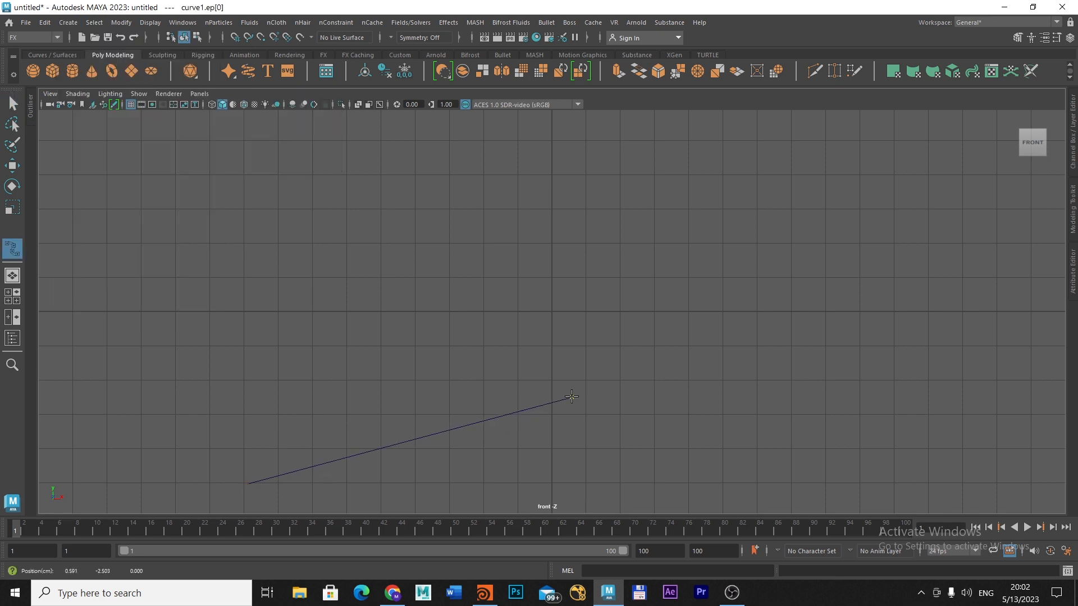
# Extend the curve with points at about (5.6, -0.1), (9.2, 2.8) and (11, 4.8), and finish it with the Select tool
pyautogui.moveTo(680, 356); pyautogui.dragTo(743, 316)
pyautogui.moveTo(859, 252); pyautogui.dragTo(866, 217)
pyautogui.moveTo(911, 180); pyautogui.dragTo(928, 148)
pyautogui.keyDown('alt'); pyautogui.moveTo(722, 254); pyautogui.dragTo(121, 362, button='right'); pyautogui.keyUp('alt')
pyautogui.keyDown('alt'); pyautogui.moveTo(526, 311); pyautogui.dragTo(235, 345, button='right'); pyautogui.keyUp('alt')
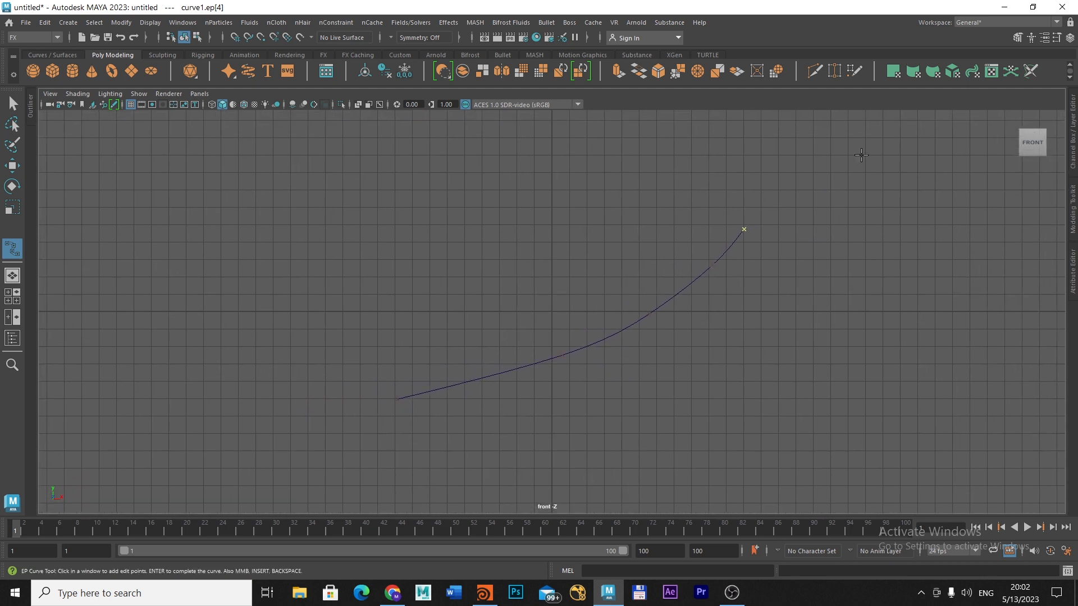
pyautogui.click(13, 103)
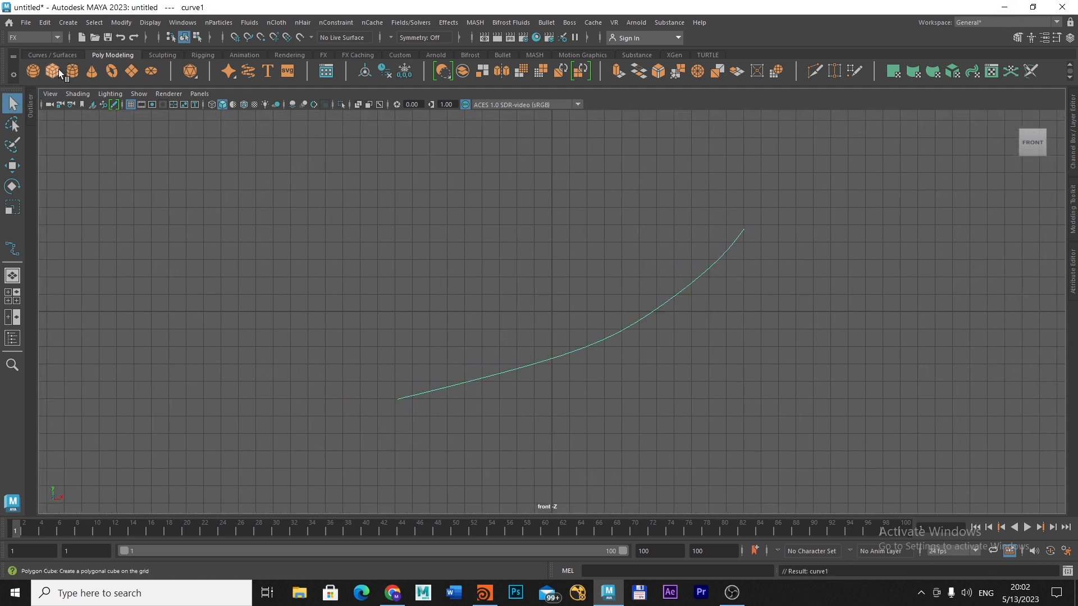
# Create a polygon cube, move it just above the curve's lower end and scale it up uniformly to about 1.7
pyautogui.click(52, 71)
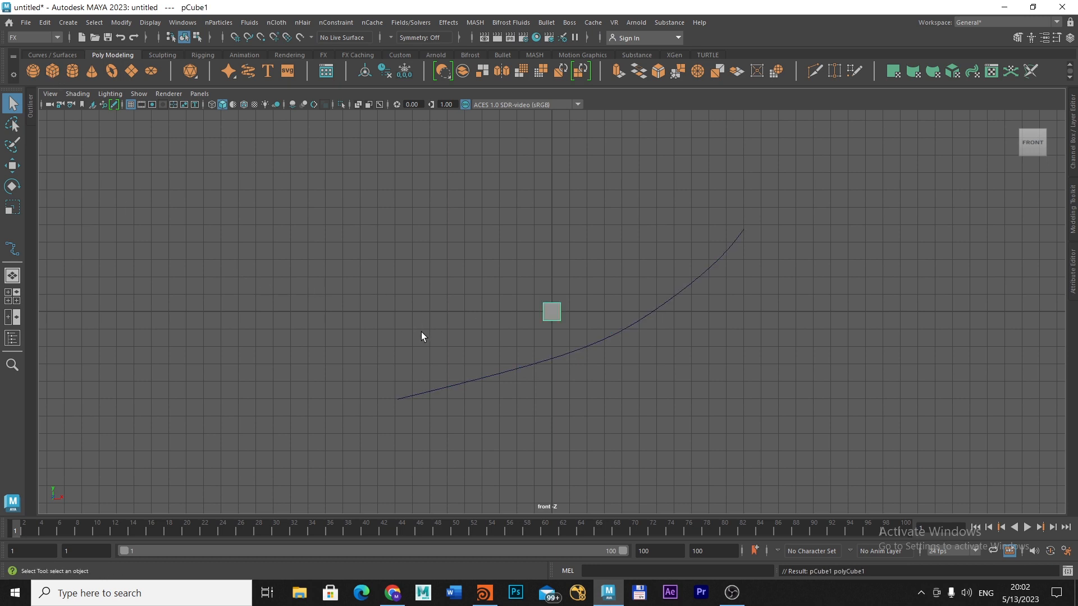
pyautogui.press('w')
pyautogui.moveTo(554, 315); pyautogui.dragTo(438, 351)
pyautogui.press('r')
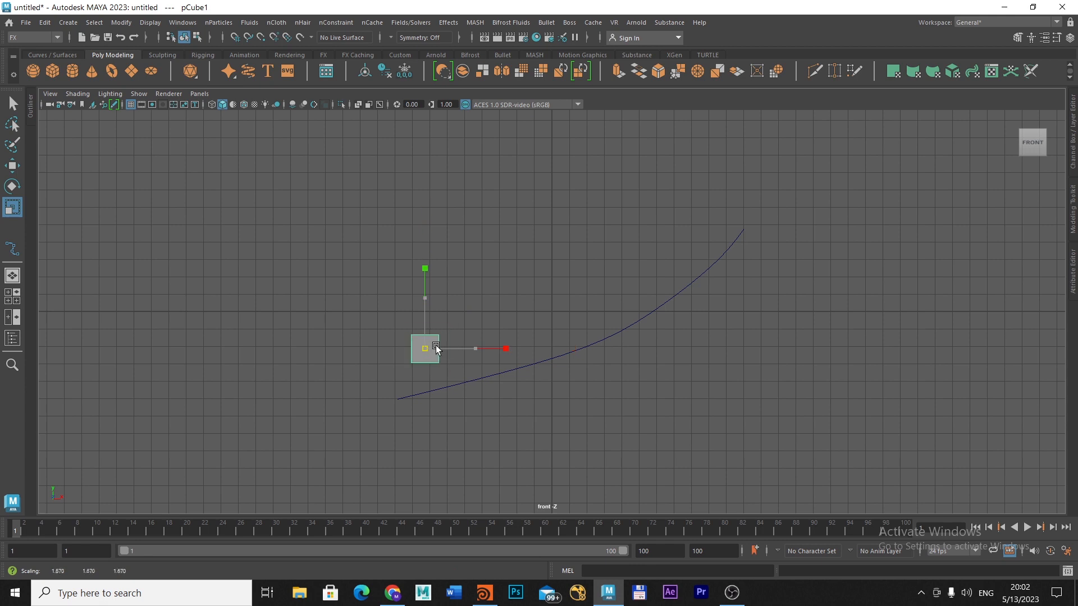
# Create a MASH network from the cube with Mesh geometry type and Zeroed Distribution
pyautogui.click(477, 23)
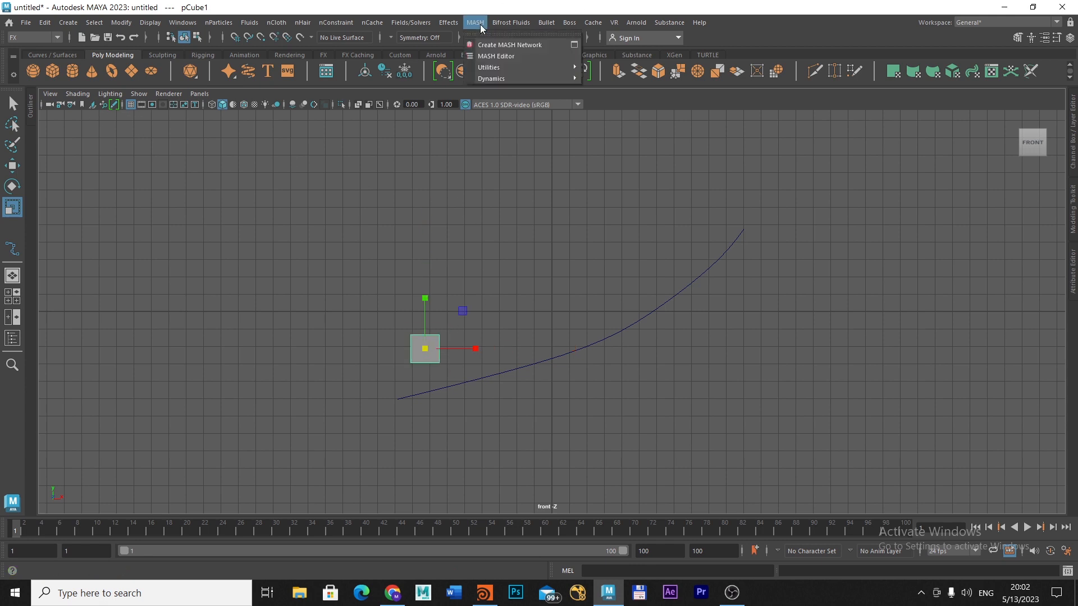
pyautogui.click(574, 45)
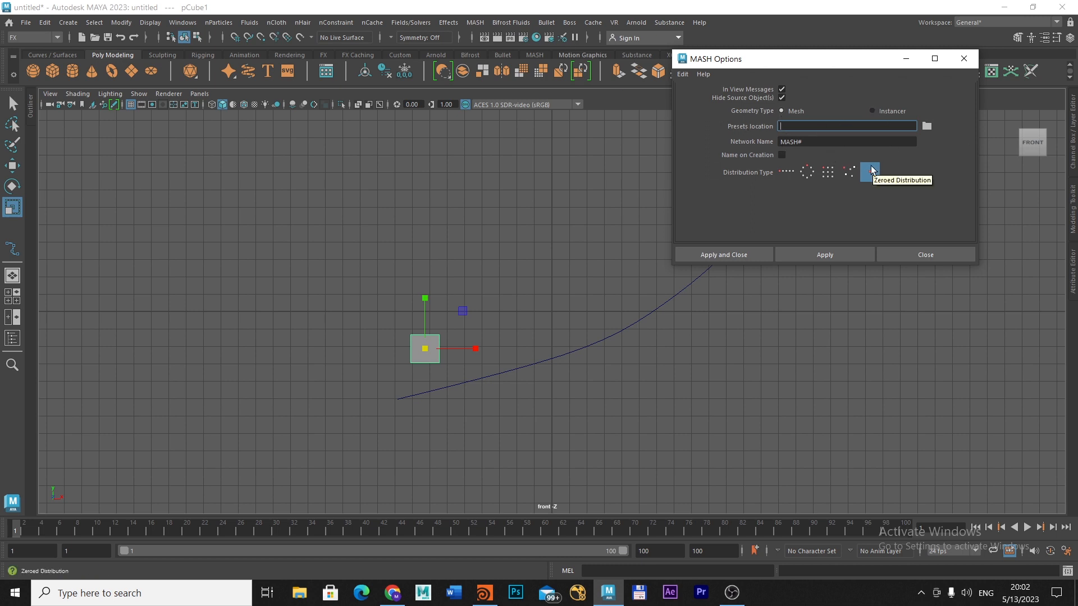
pyautogui.click(743, 252)
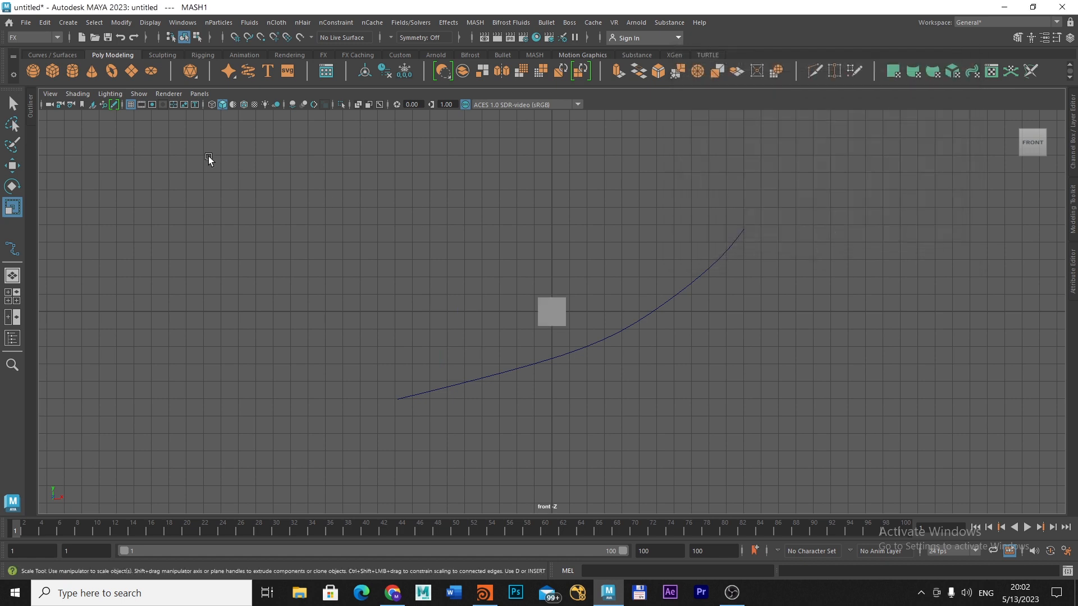
# Show the Outliner and bring up the MASH commands for the new network
pyautogui.click(30, 105)
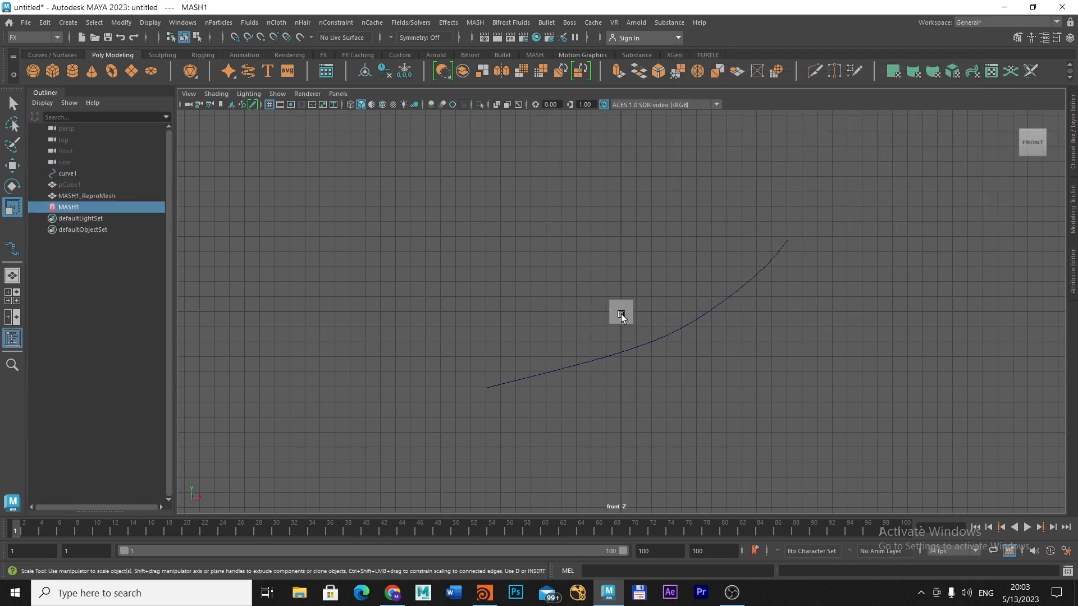
pyautogui.click(478, 22)
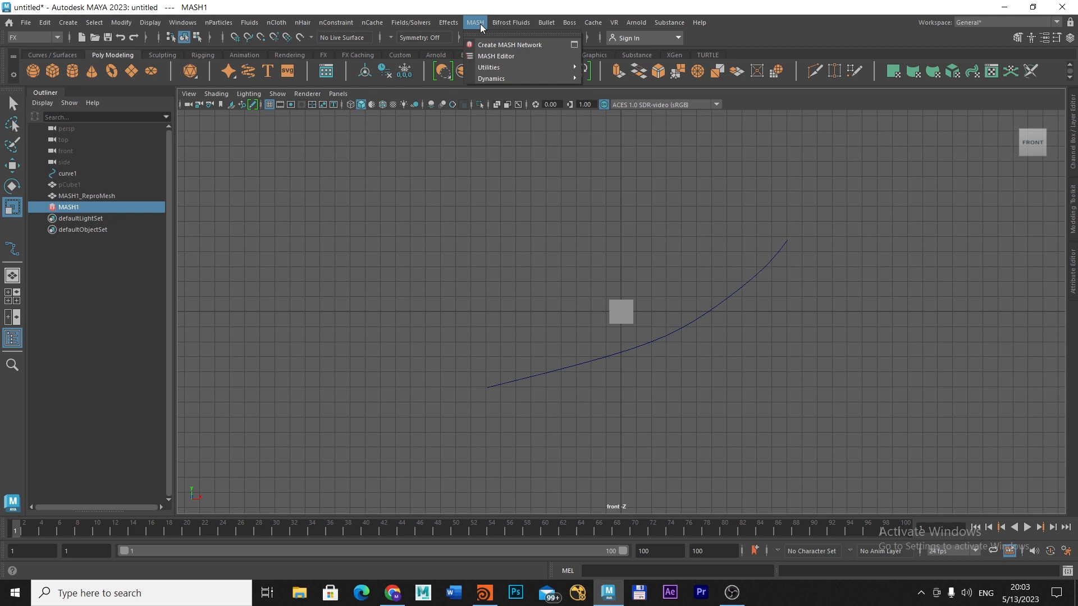
# Add a Curve node to the MASH1 network and show the attribute editor
pyautogui.click(485, 66)
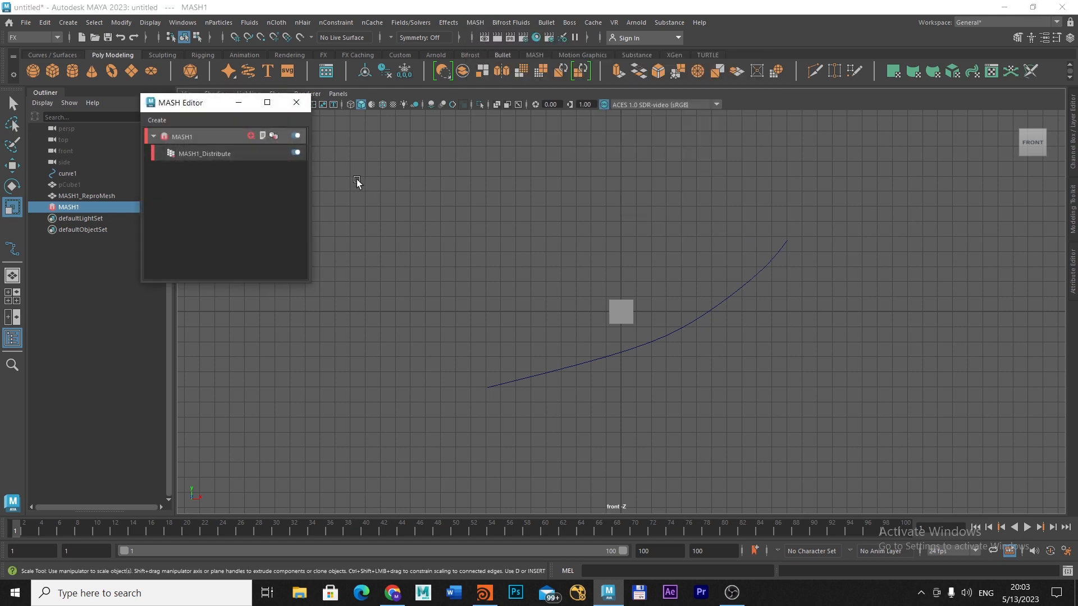
pyautogui.click(250, 136)
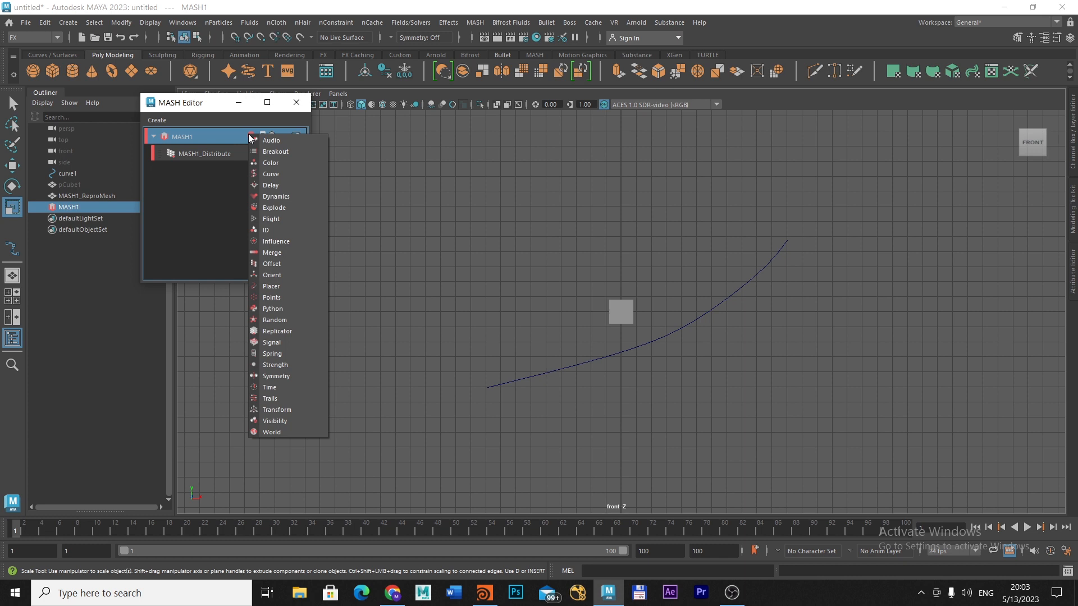
pyautogui.click(265, 175)
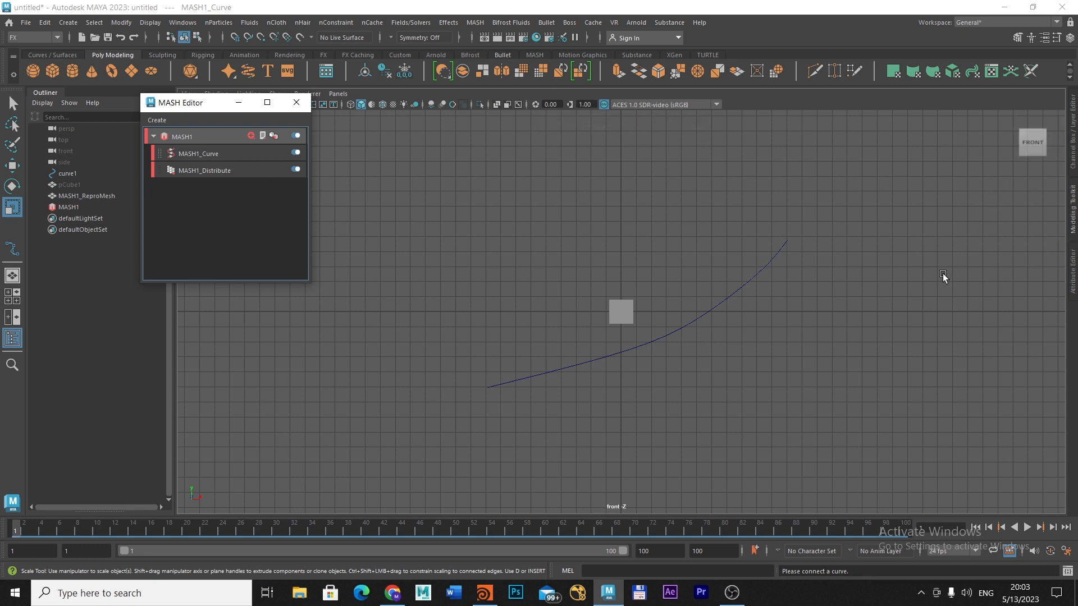
pyautogui.click(296, 102)
pyautogui.hotkey('ctrl', 'a')
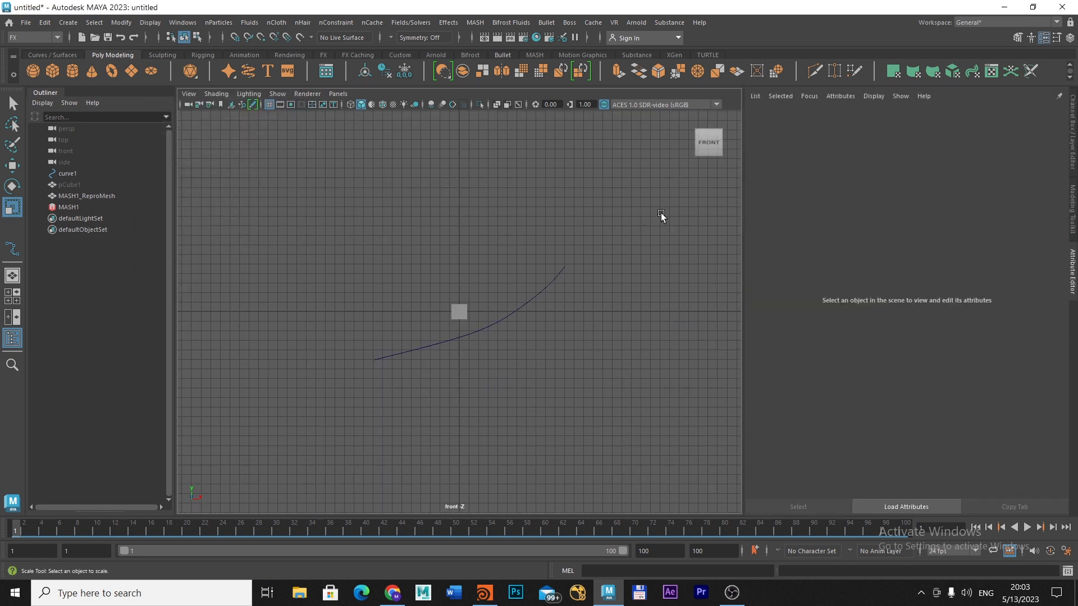
# Connect curve1 as the input curve of the MASH1_Curve node
pyautogui.click(66, 207)
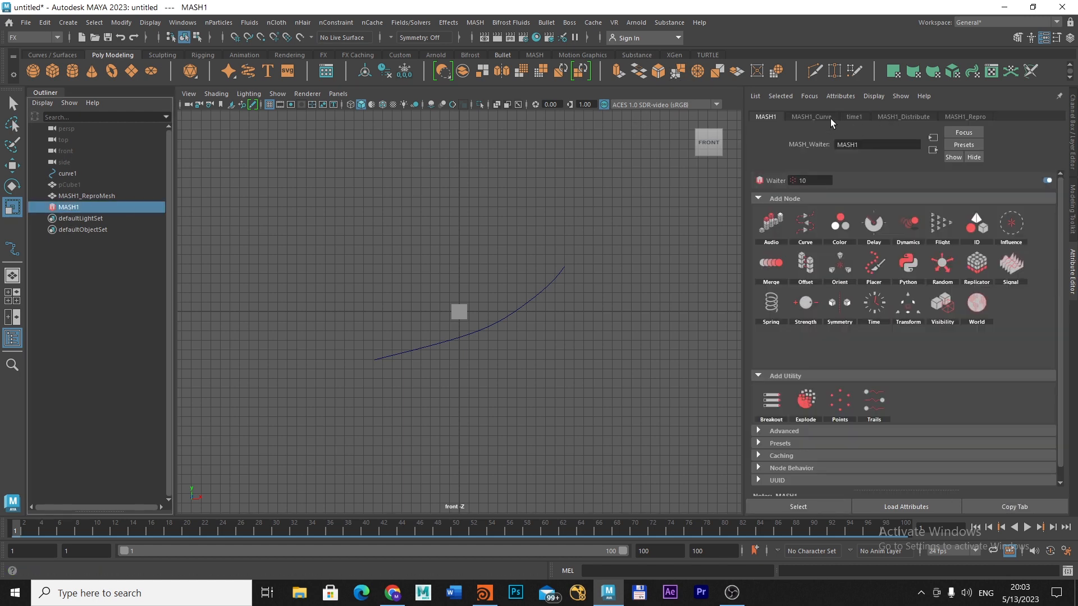
pyautogui.click(810, 117)
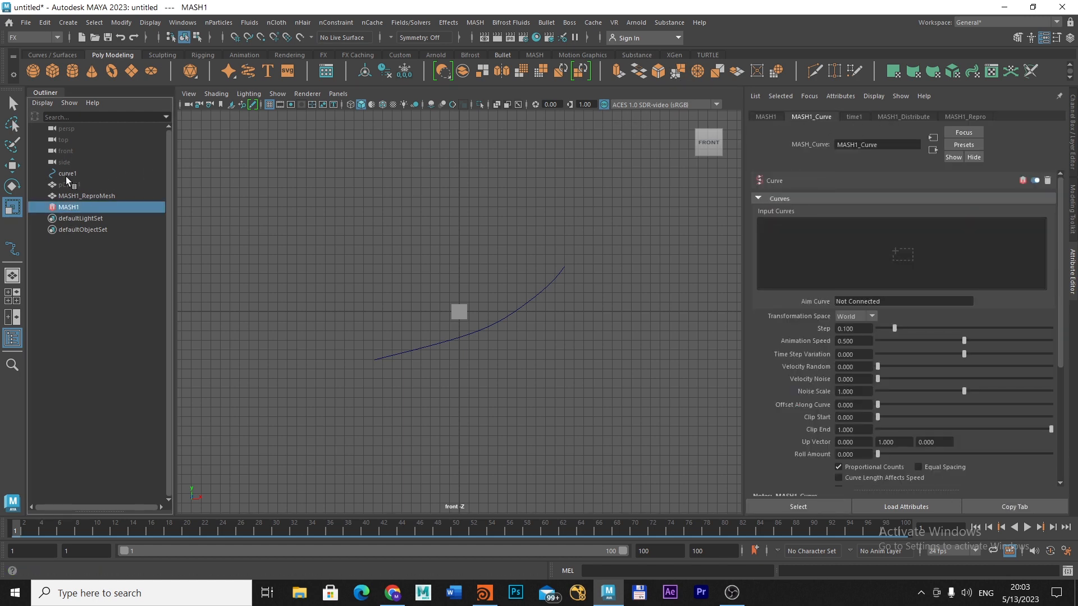
pyautogui.moveTo(66, 177); pyautogui.dragTo(417, 206)
pyautogui.moveTo(789, 228); pyautogui.dragTo(814, 232)
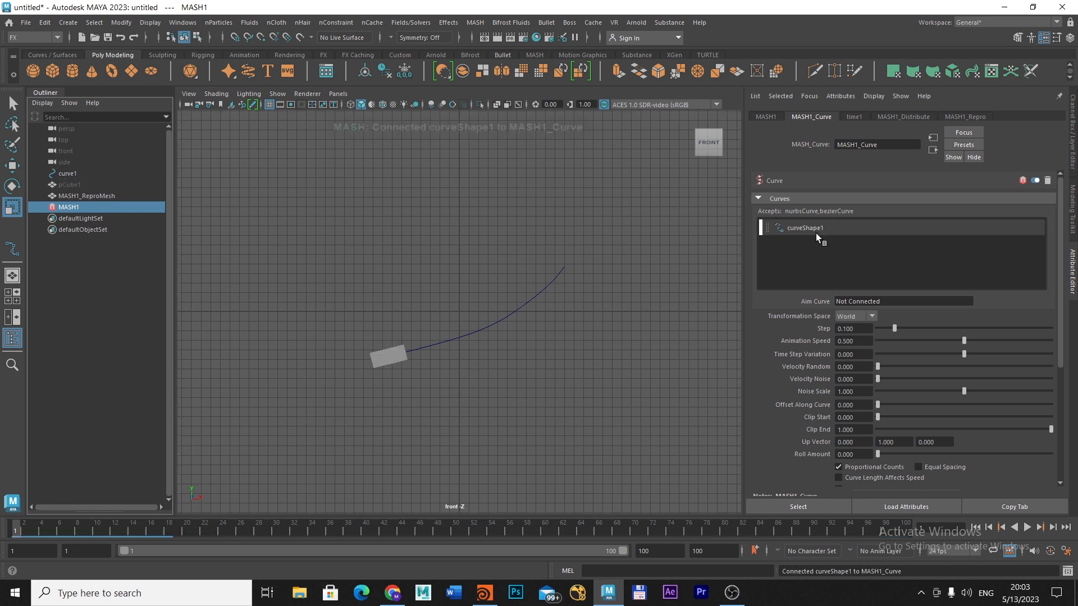
# Set the MASH curve node's Animation Speed and Step to 0, and key Step at frame 1
pyautogui.click(868, 339)
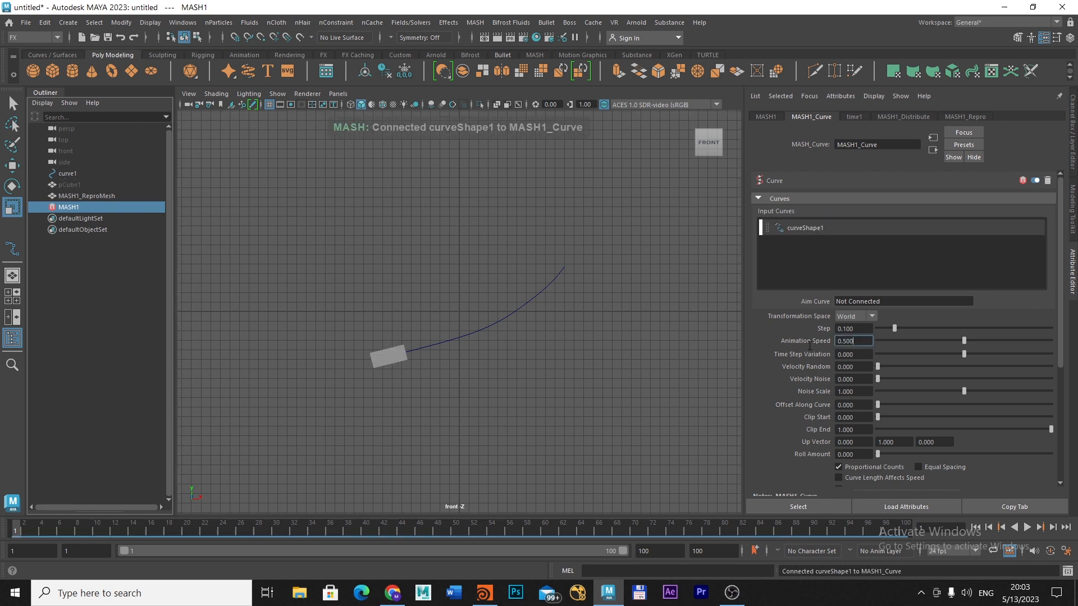
pyautogui.moveTo(855, 339); pyautogui.dragTo(811, 336)
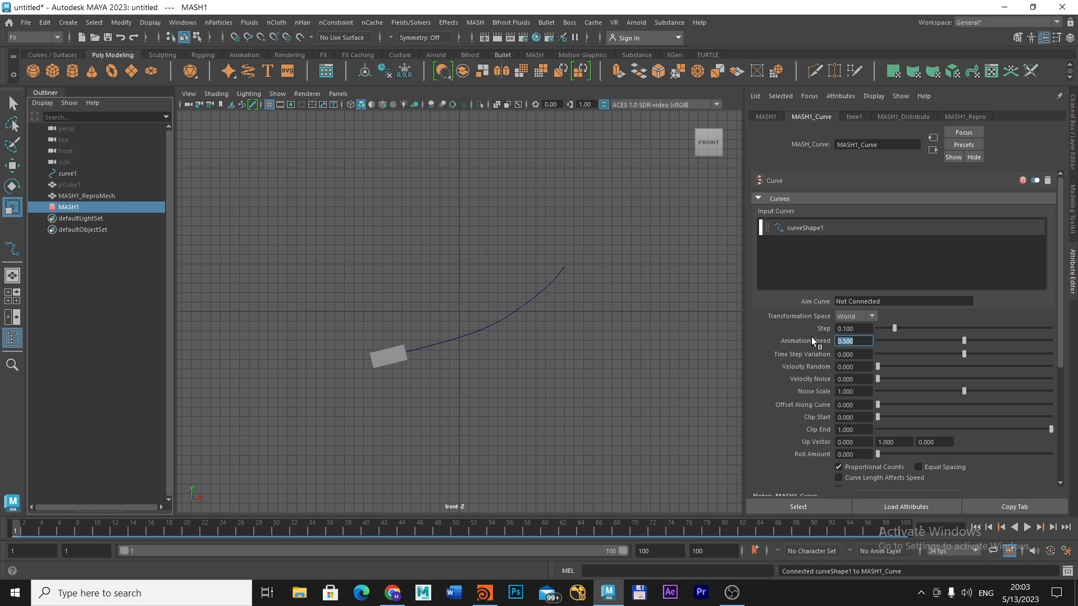
pyautogui.write('0')
pyautogui.press('Return')
pyautogui.rightClick(817, 328)
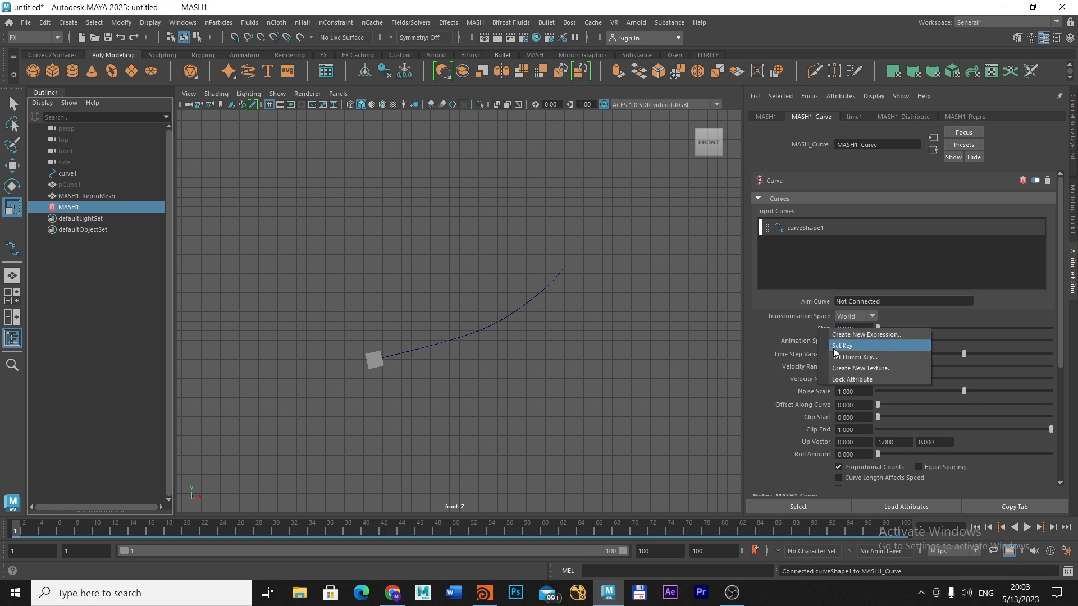
pyautogui.click(836, 346)
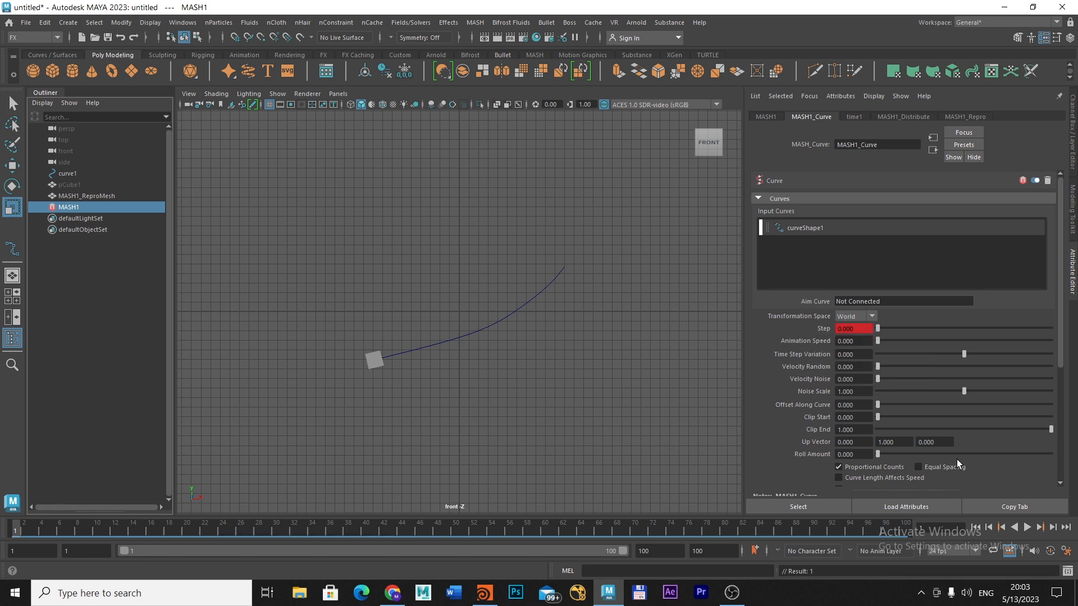
# Key the curve node's Step at 1 on frame 100 and play the animation
pyautogui.click(1066, 528)
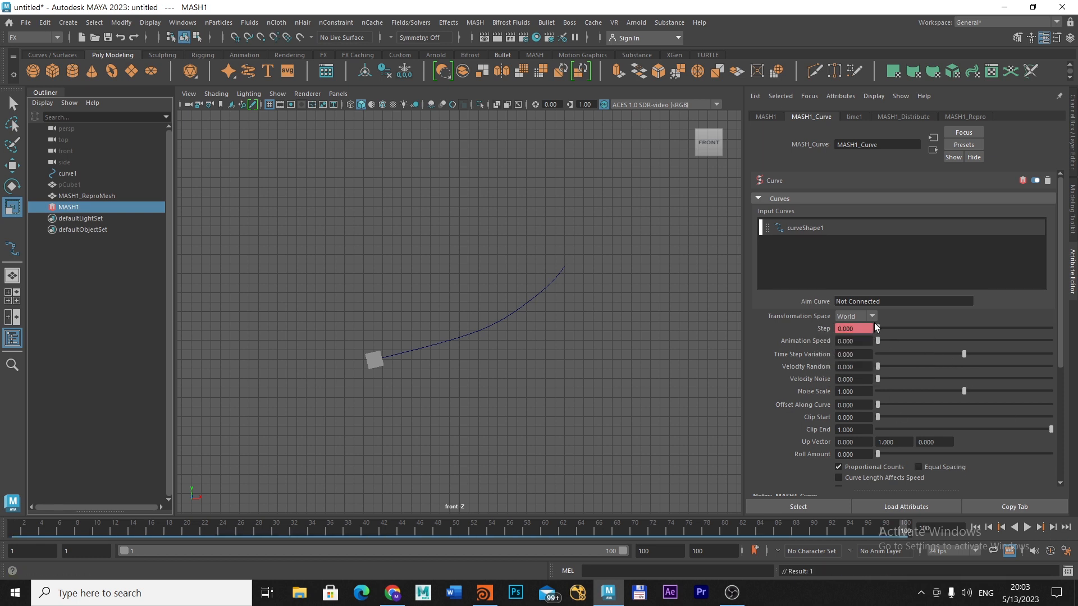
pyautogui.moveTo(878, 329); pyautogui.dragTo(1075, 338)
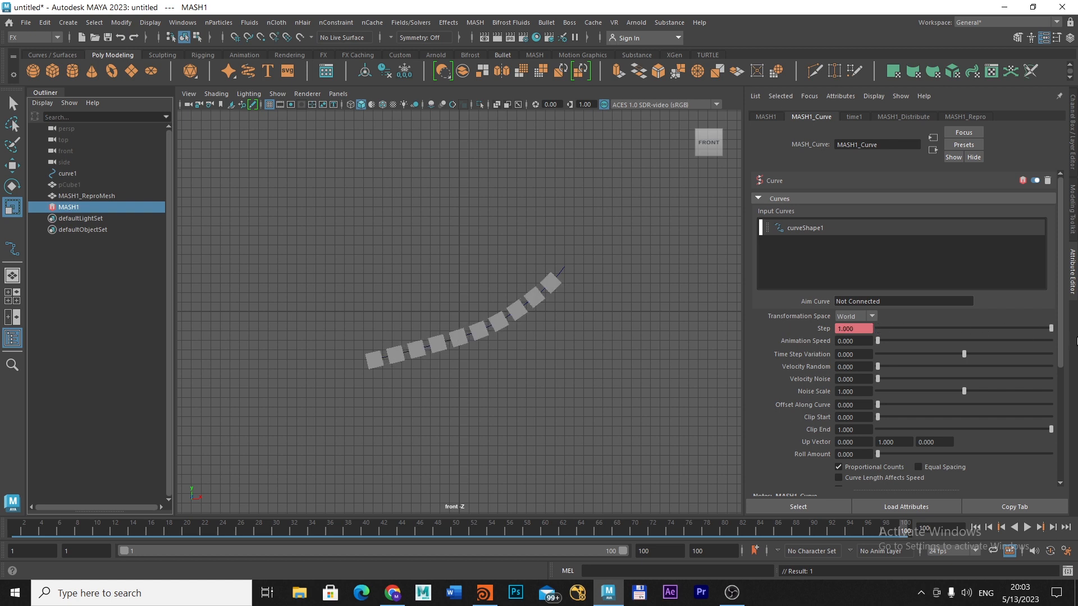
pyautogui.rightClick(849, 330)
pyautogui.click(839, 346)
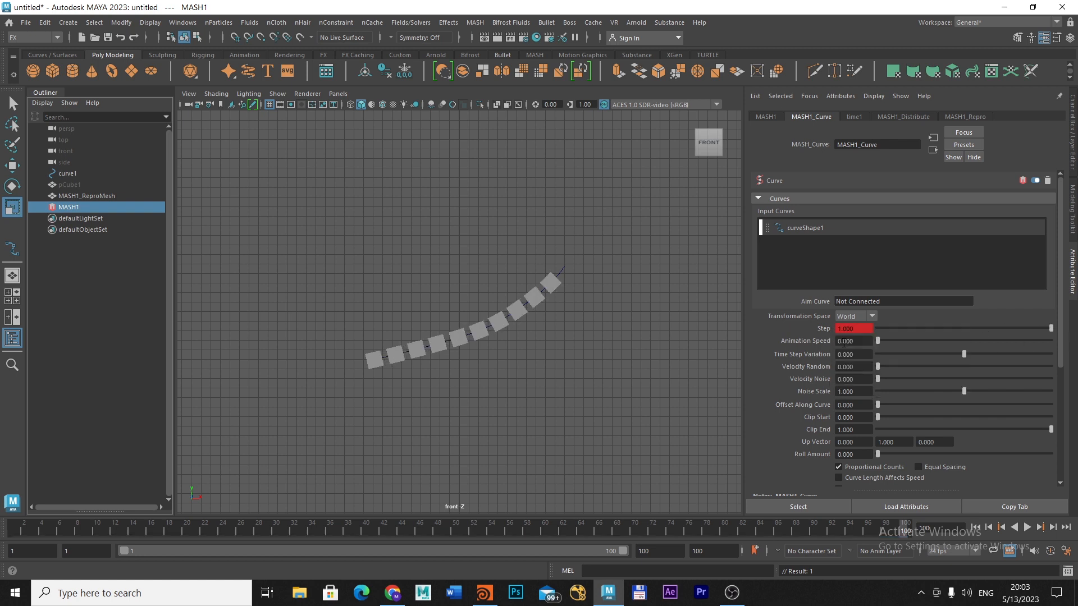
pyautogui.click(1027, 527)
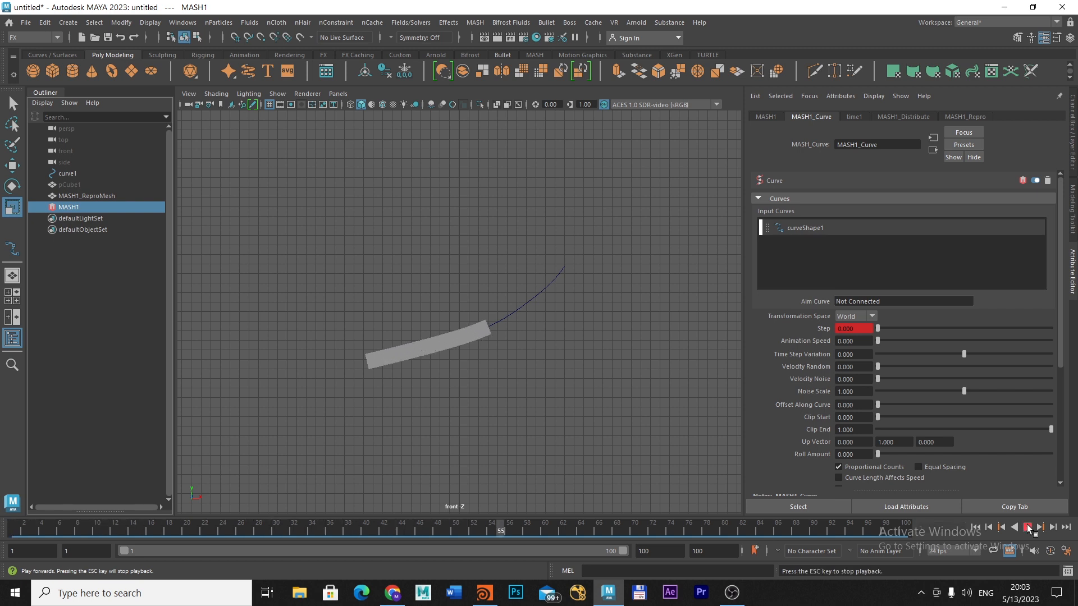
pyautogui.click(1027, 528)
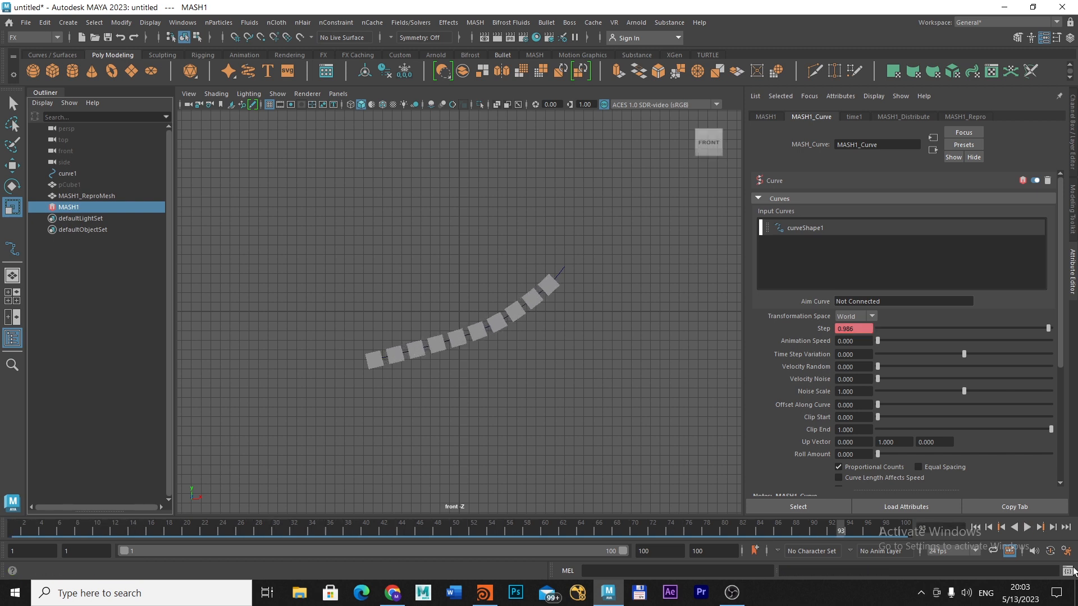
# Set the time slider's playback speed to Play every frame
pyautogui.click(1067, 552)
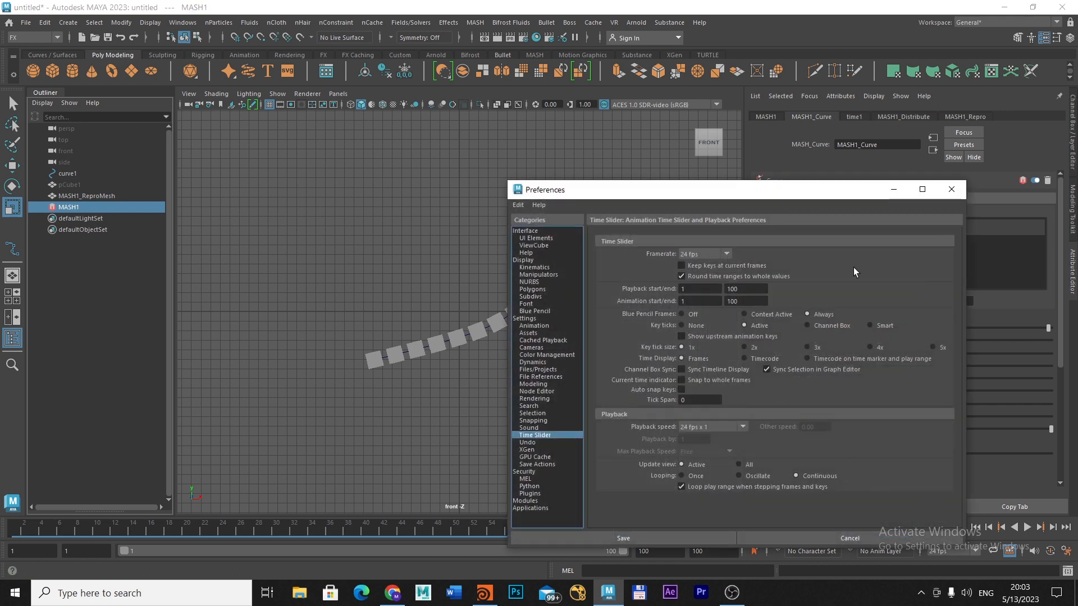
pyautogui.click(708, 423)
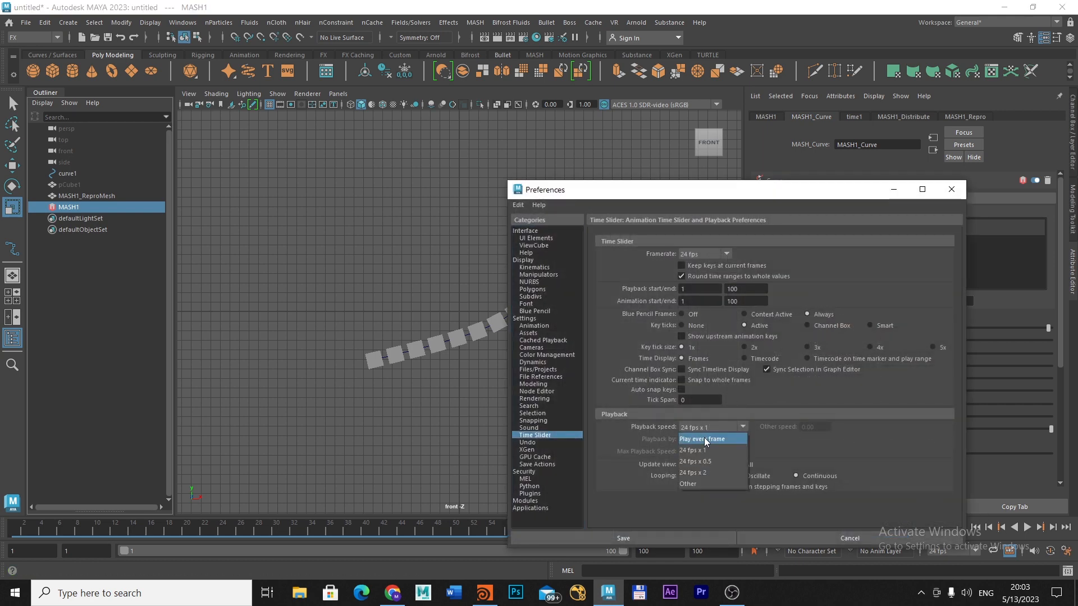
pyautogui.click(704, 437)
pyautogui.click(949, 191)
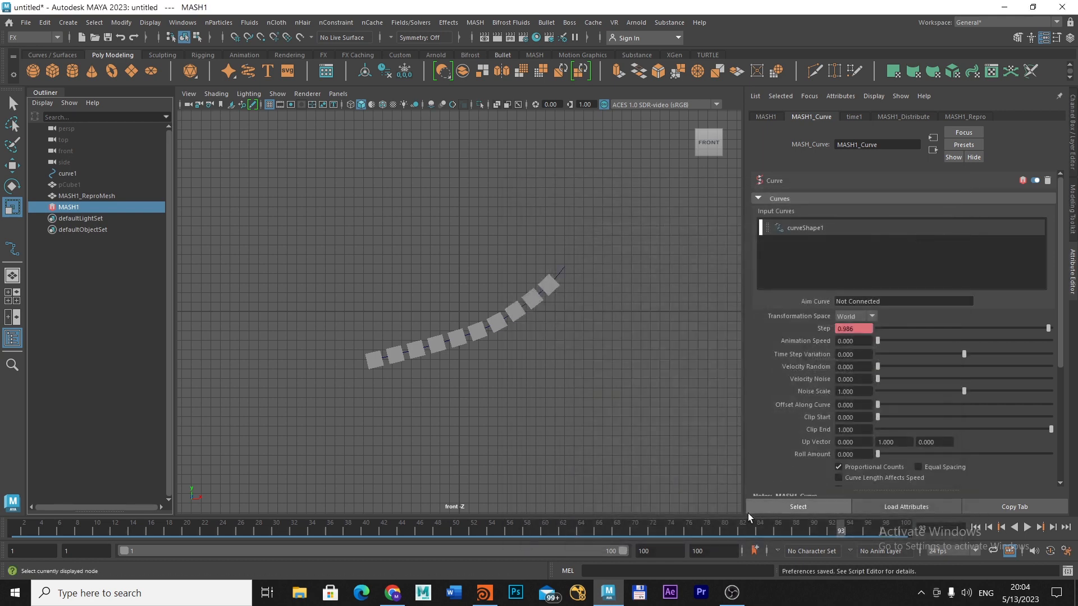
# Replay the animation to check how the cubes spread along the curve
pyautogui.click(1028, 527)
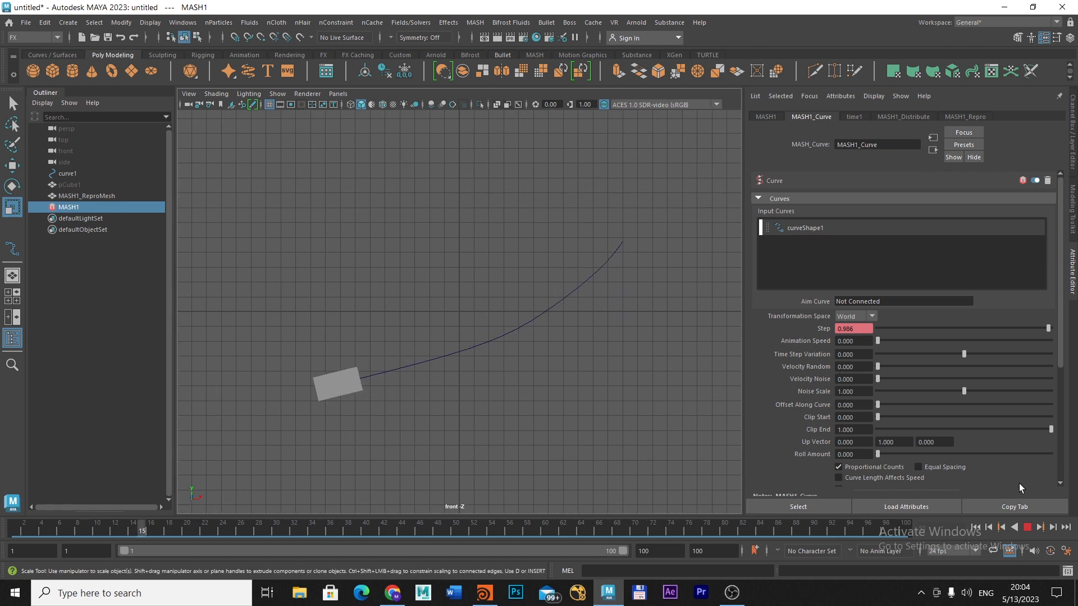
pyautogui.click(1027, 528)
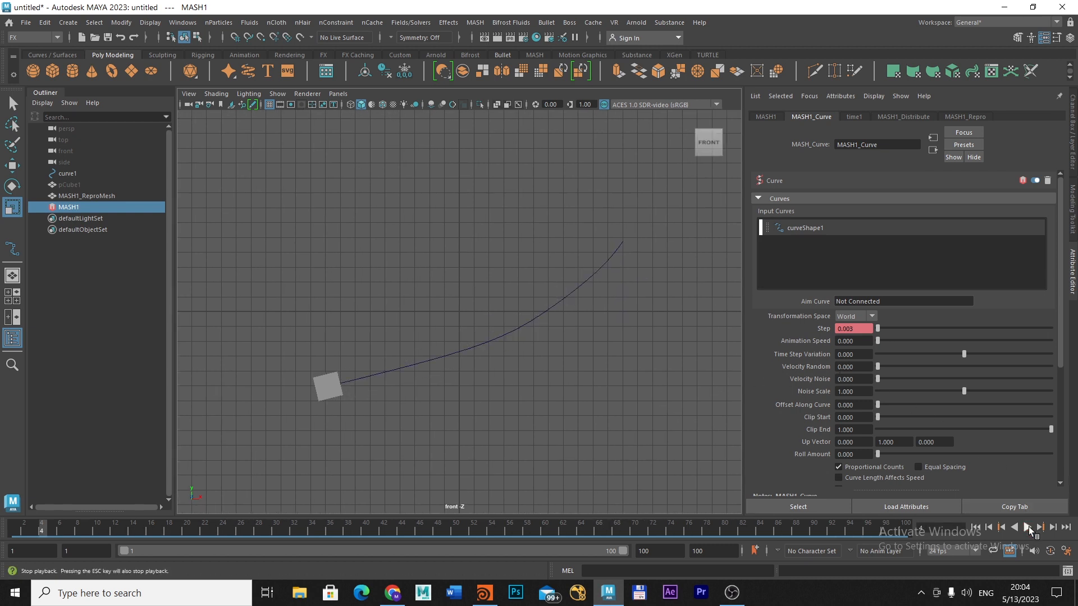
pyautogui.click(1028, 527)
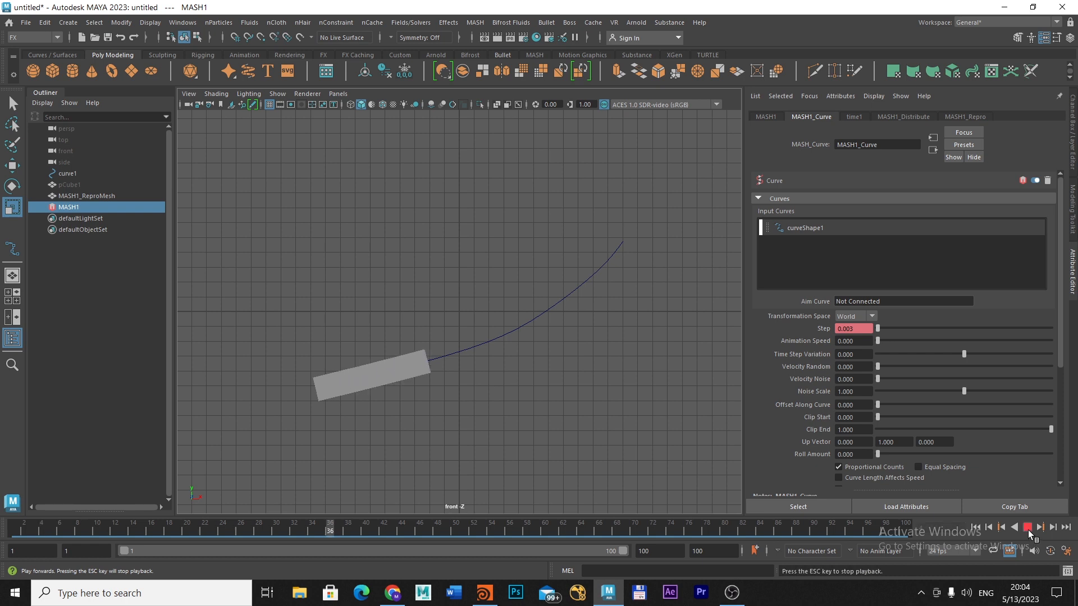
pyautogui.click(1028, 528)
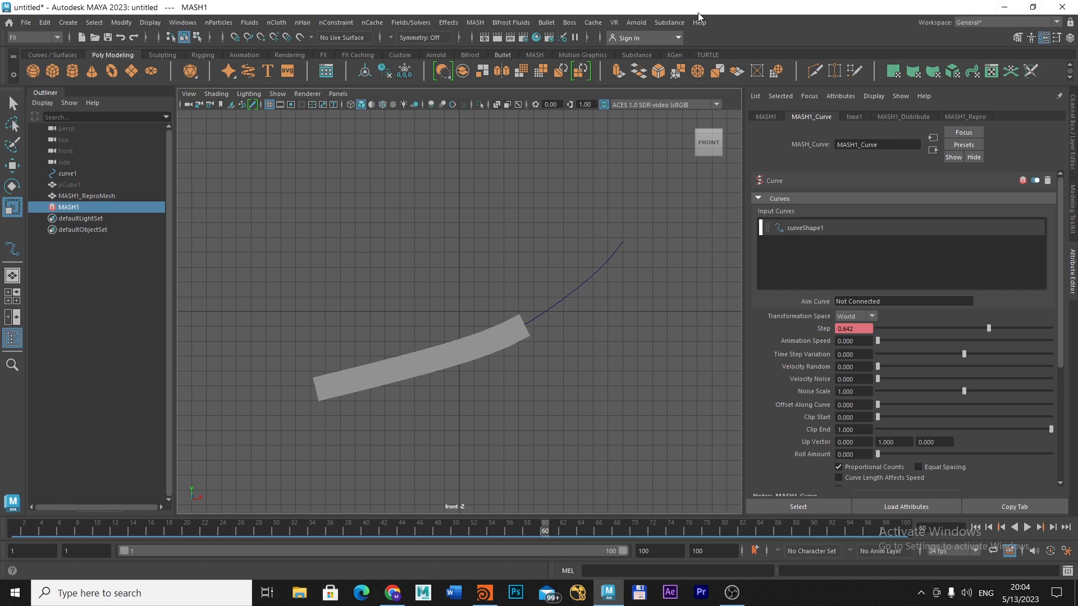
# Switch to Houdini and add a box node beside curve1 in the curve_object1 network
pyautogui.hotkey('alt', 'Tab')
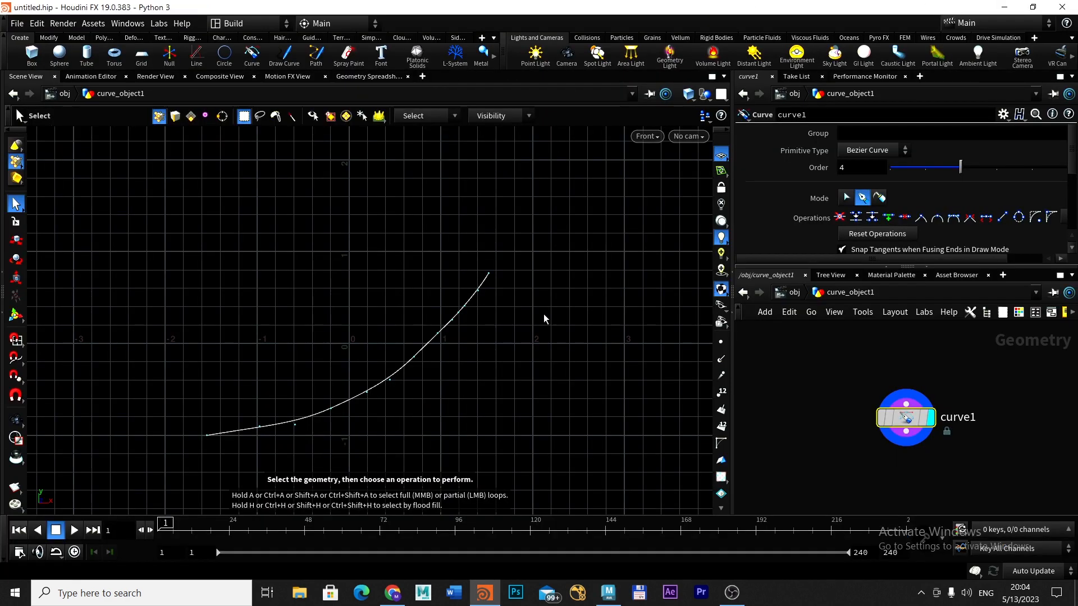
pyautogui.moveTo(909, 422); pyautogui.dragTo(956, 409)
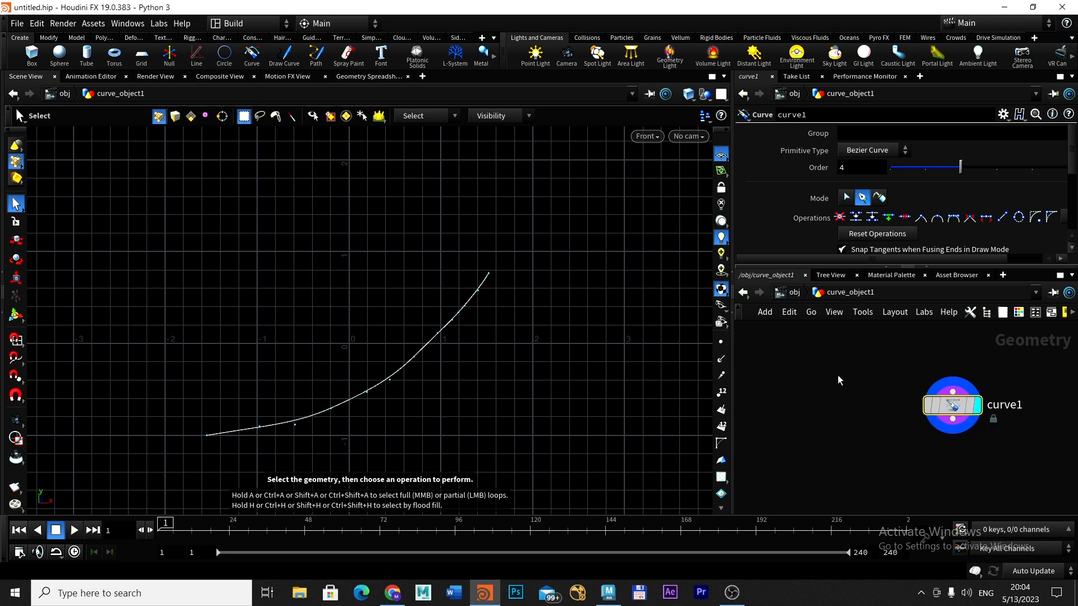
pyautogui.moveTo(922, 394); pyautogui.dragTo(973, 378)
pyautogui.press('Tab')
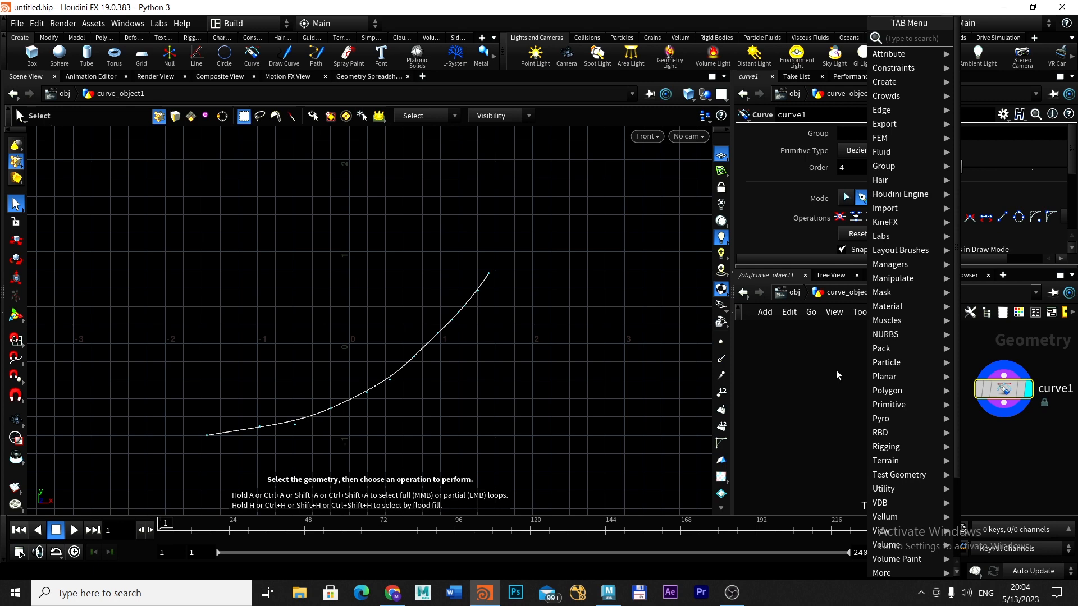
pyautogui.write('cube')
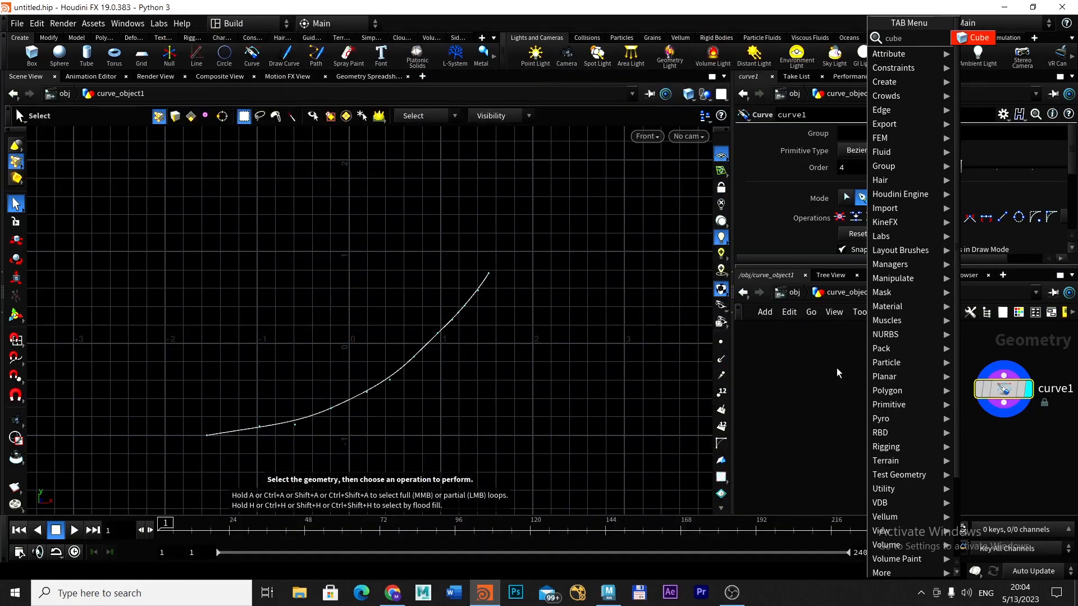
pyautogui.click(971, 38)
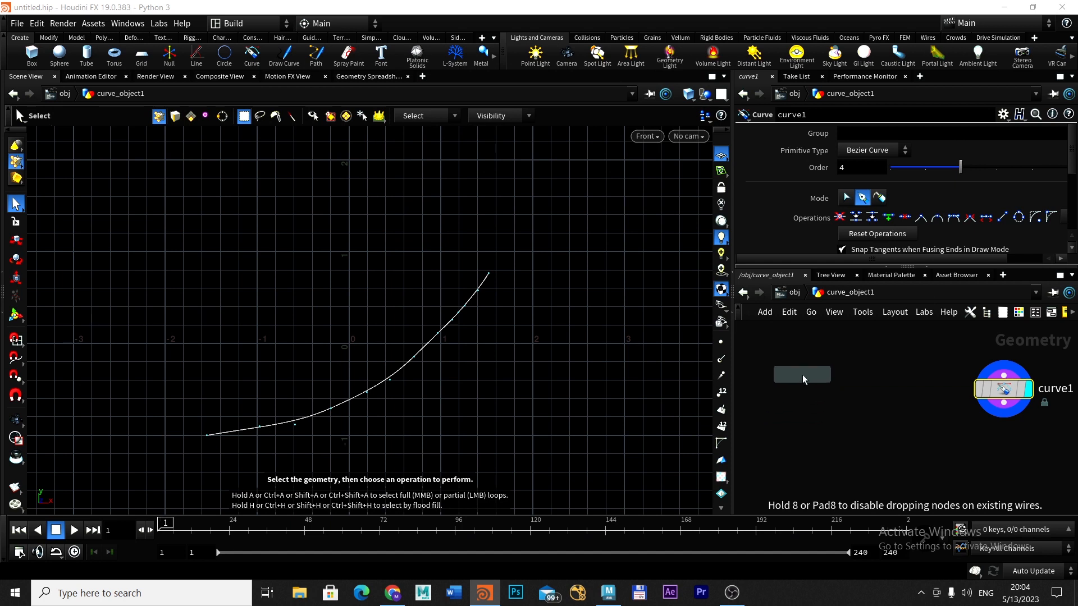
pyautogui.click(802, 375)
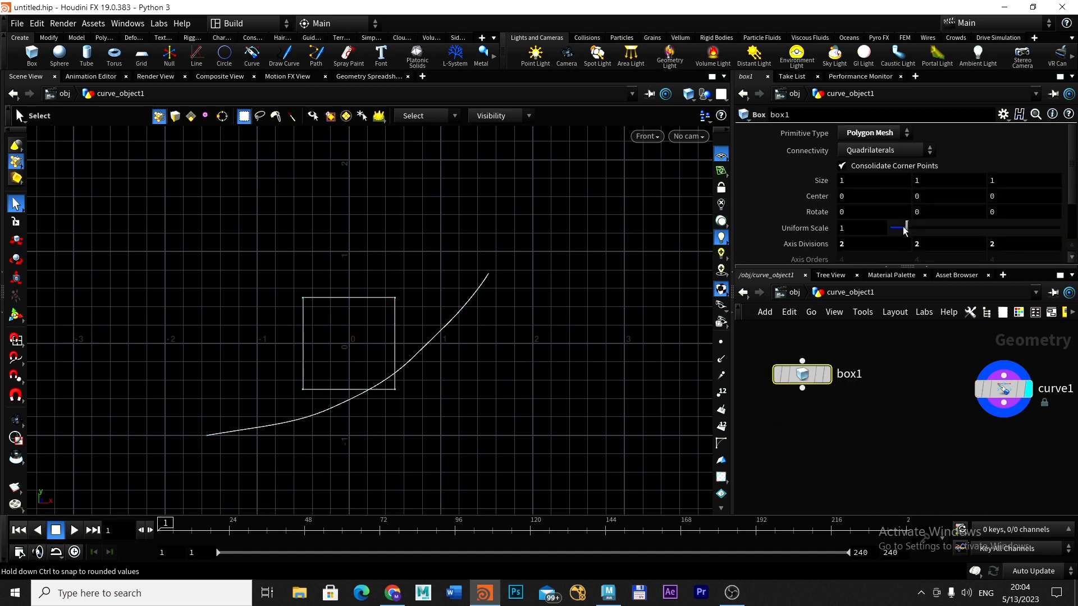
# Set the box's Uniform Scale to 0.3 and make the box node the displayed one
pyautogui.moveTo(867, 228); pyautogui.dragTo(828, 243, button='middle')
pyautogui.moveTo(821, 243); pyautogui.dragTo(822, 242, button='middle')
pyautogui.click(828, 378)
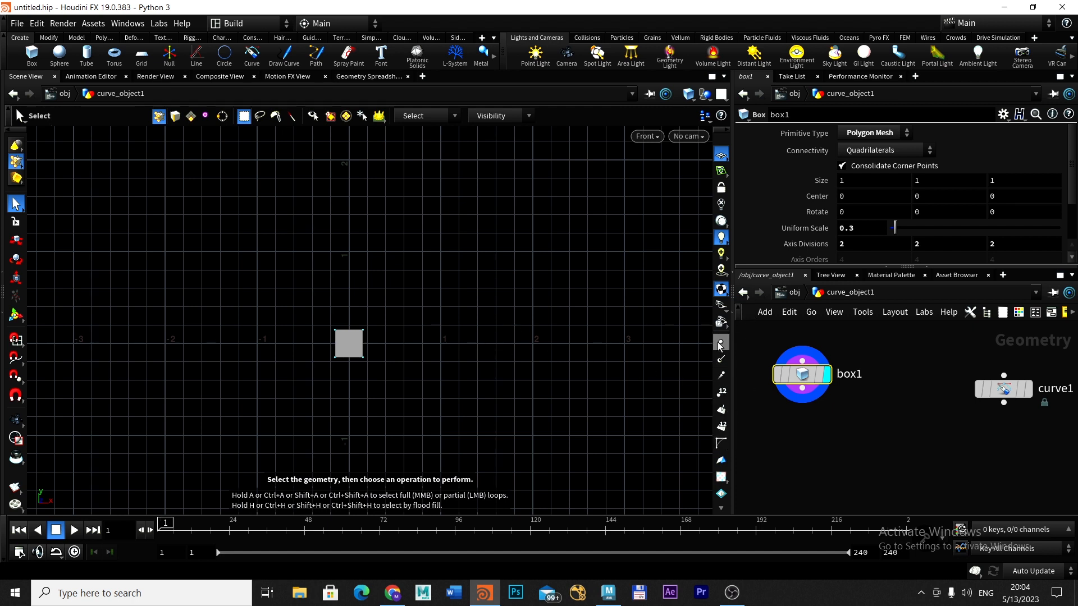
# Turn on point display in the viewport to show the box's points
pyautogui.click(718, 342)
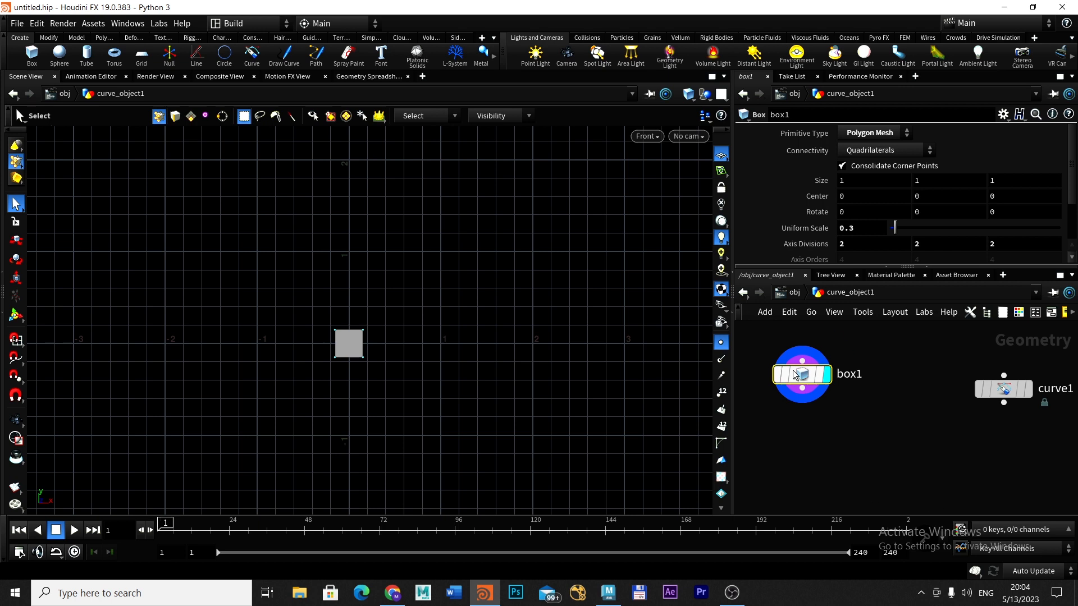
pyautogui.click(722, 345)
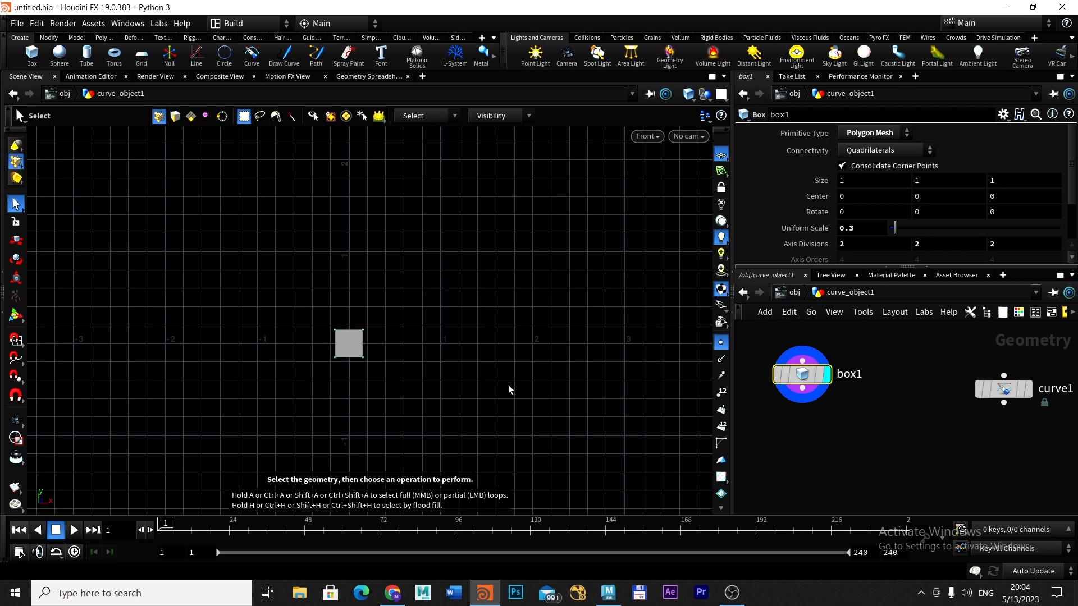
pyautogui.press('Escape')
pyautogui.scroll(2, 481, 387)
pyautogui.moveTo(504, 354); pyautogui.dragTo(411, 376, button='middle')
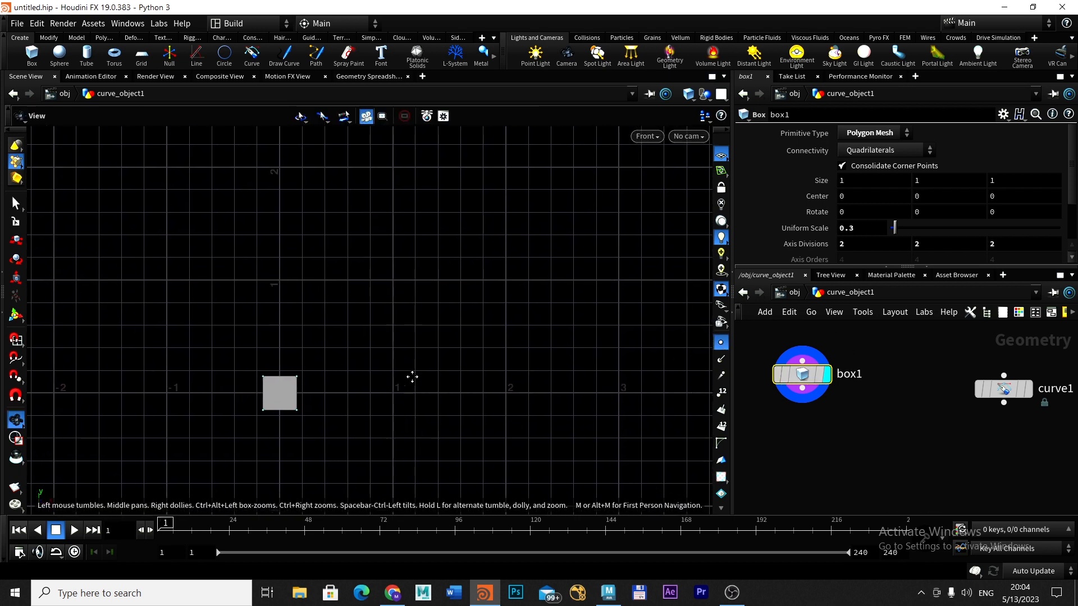
pyautogui.moveTo(411, 377); pyautogui.dragTo(443, 373, button='right')
# Activate the Select tool and set the component selection mode to primitives
pyautogui.press('s')
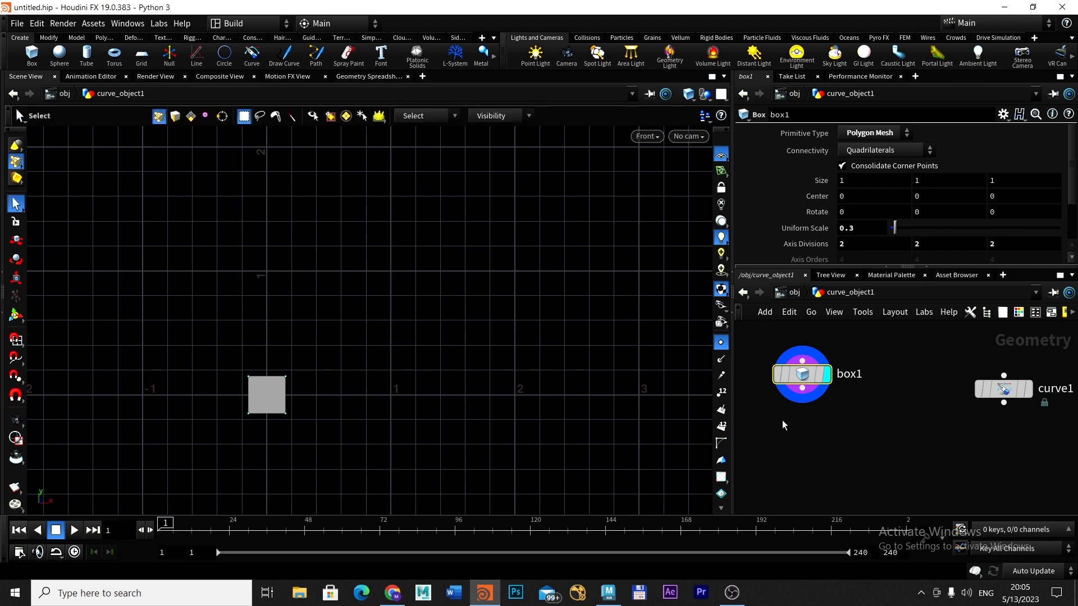
pyautogui.click(15, 166)
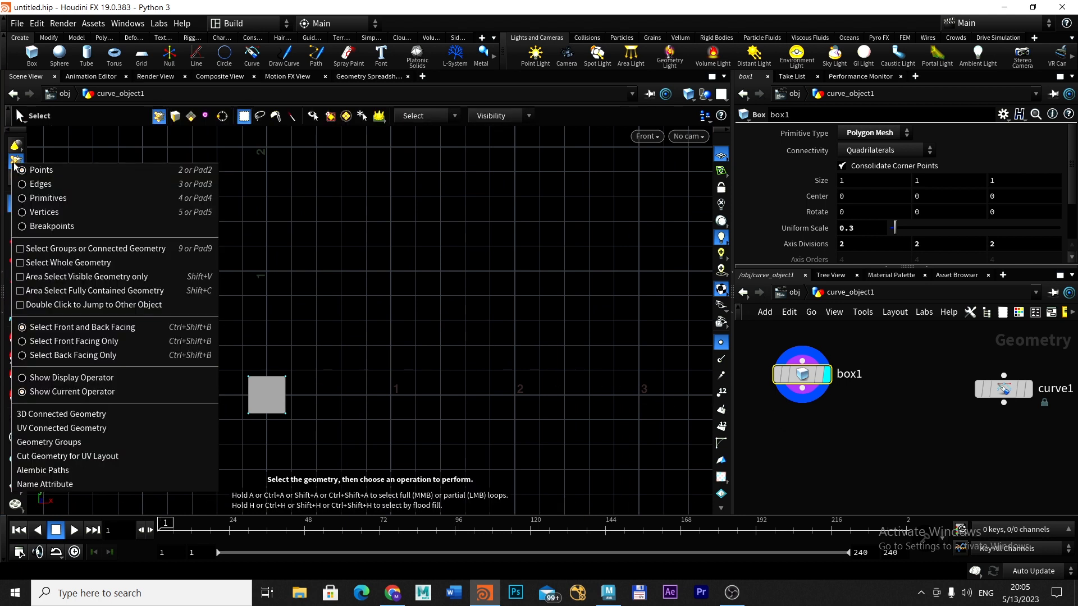
pyautogui.click(33, 192)
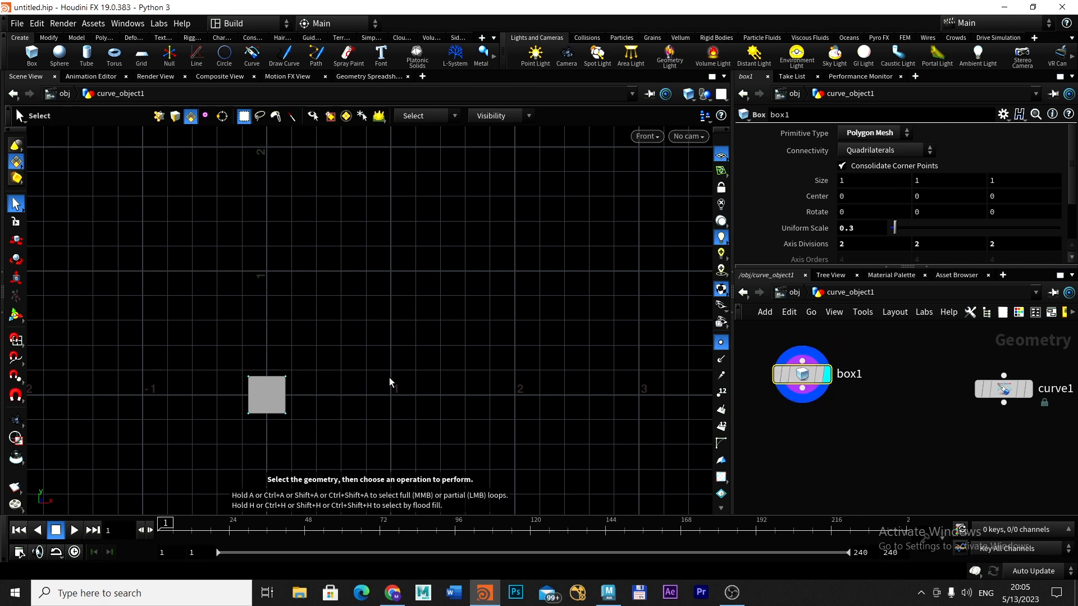
# Add a Chain node and place it below the box1 and curve1 nodes
pyautogui.press('Tab')
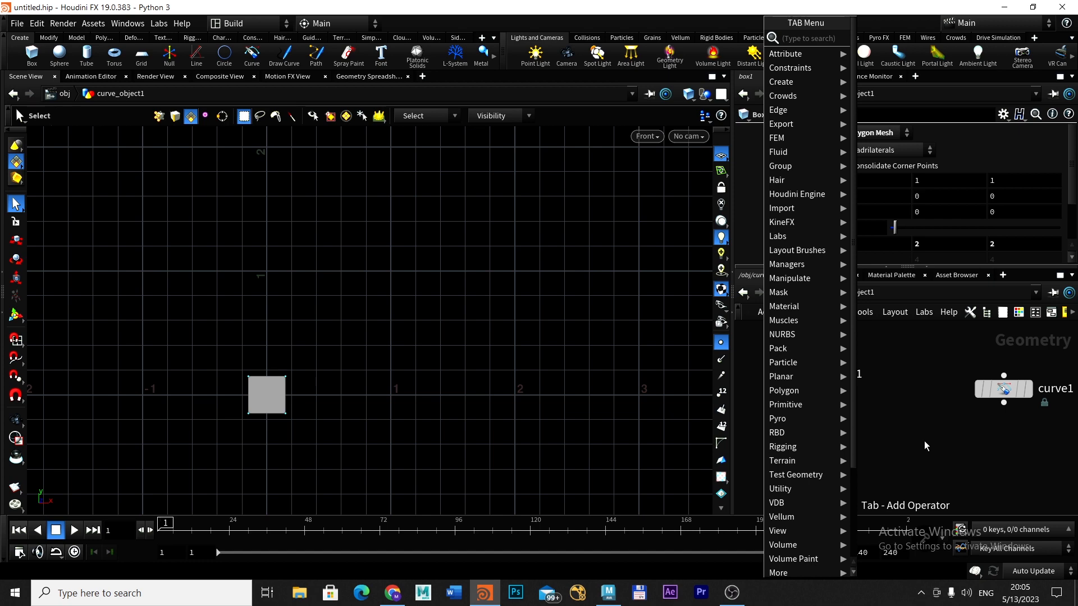
pyautogui.write('chai')
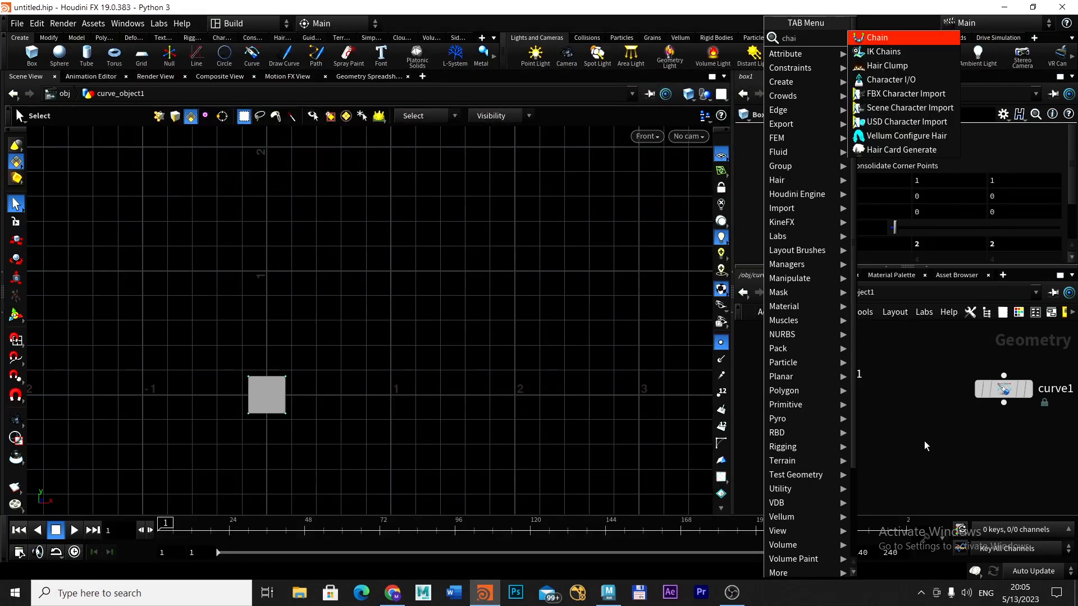
pyautogui.write('n')
pyautogui.click(892, 38)
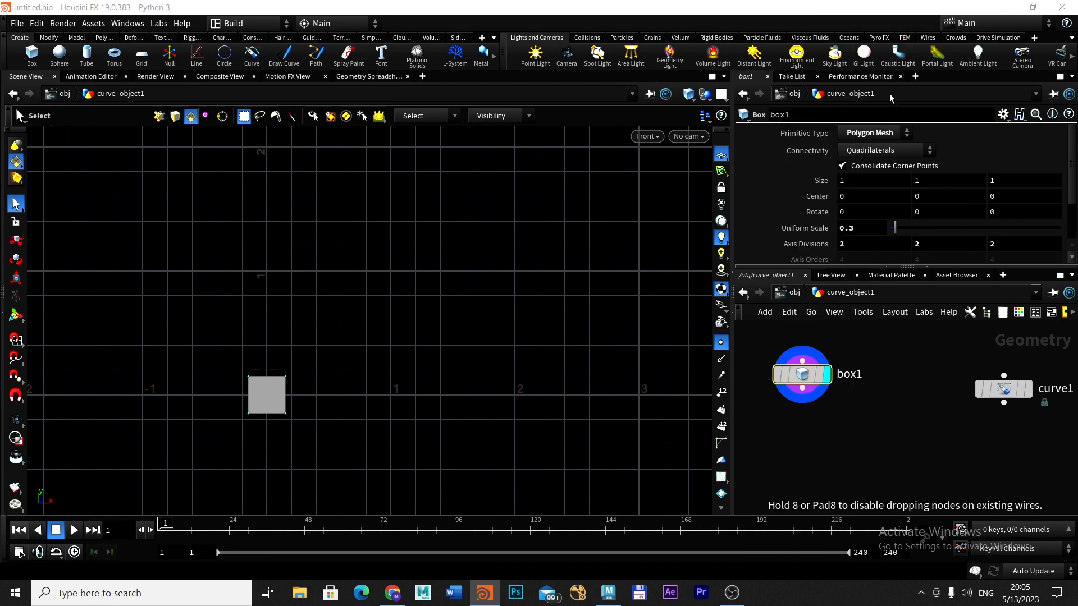
pyautogui.click(851, 480)
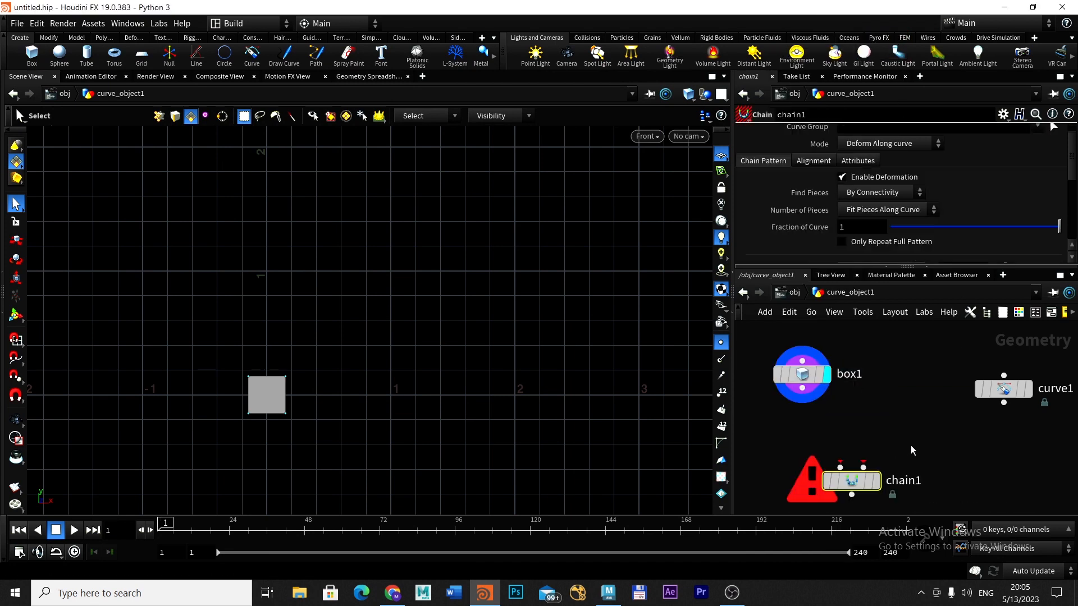
pyautogui.moveTo(911, 445); pyautogui.dragTo(909, 383, button='middle')
pyautogui.moveTo(850, 416); pyautogui.dragTo(868, 451)
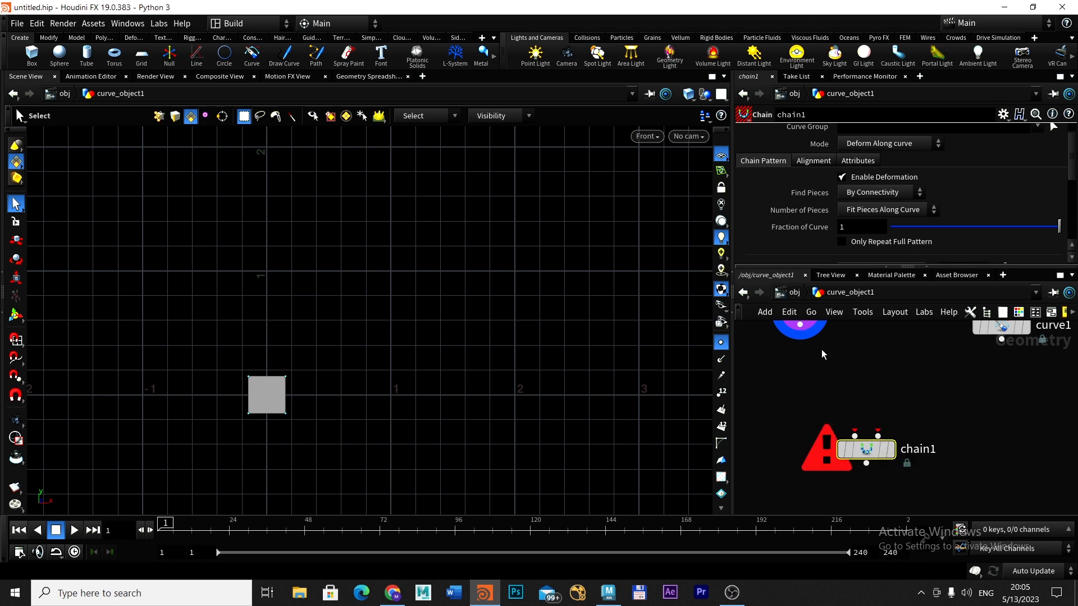
# Wire box1 into the chain's first input and curve1 into its Curves input, and make chain1 the displayed node
pyautogui.moveTo(821, 349); pyautogui.dragTo(826, 379, button='middle')
pyautogui.click(805, 354)
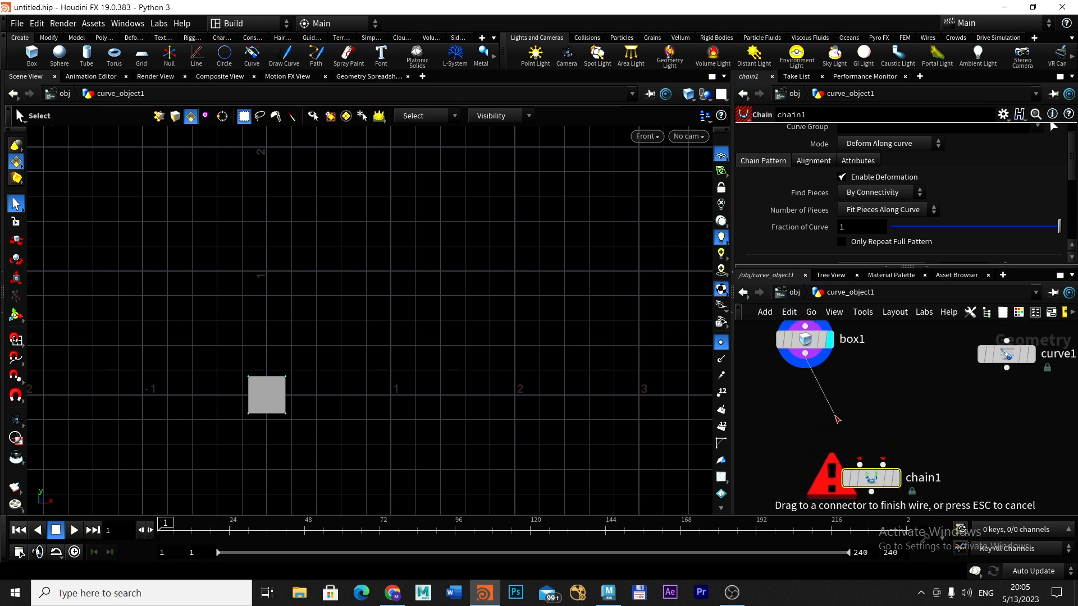
pyautogui.click(859, 464)
pyautogui.moveTo(936, 431); pyautogui.dragTo(931, 394, button='middle')
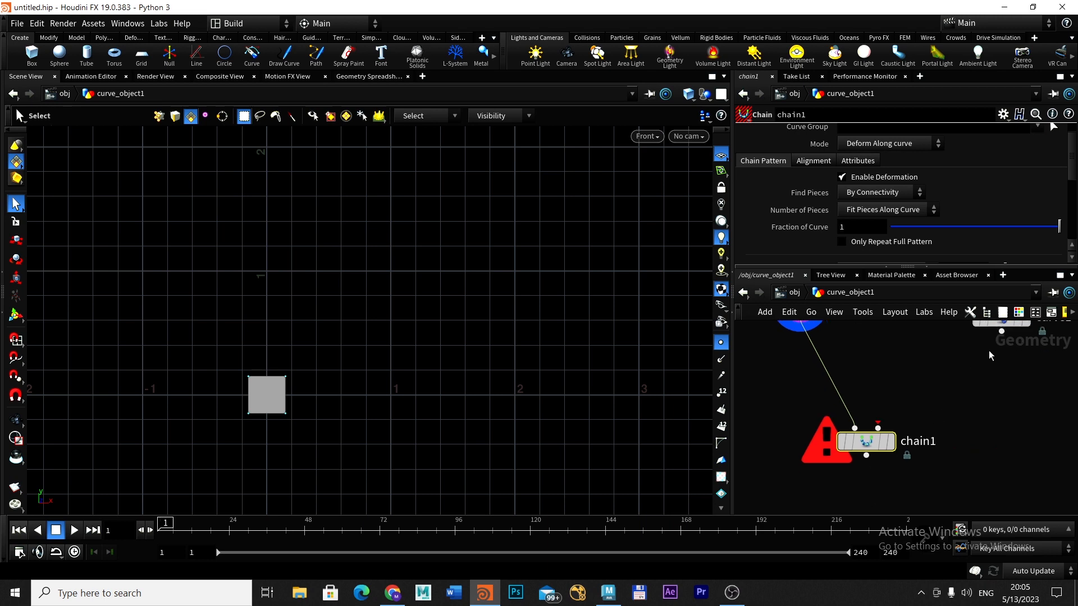
pyautogui.moveTo(1002, 330); pyautogui.dragTo(885, 422)
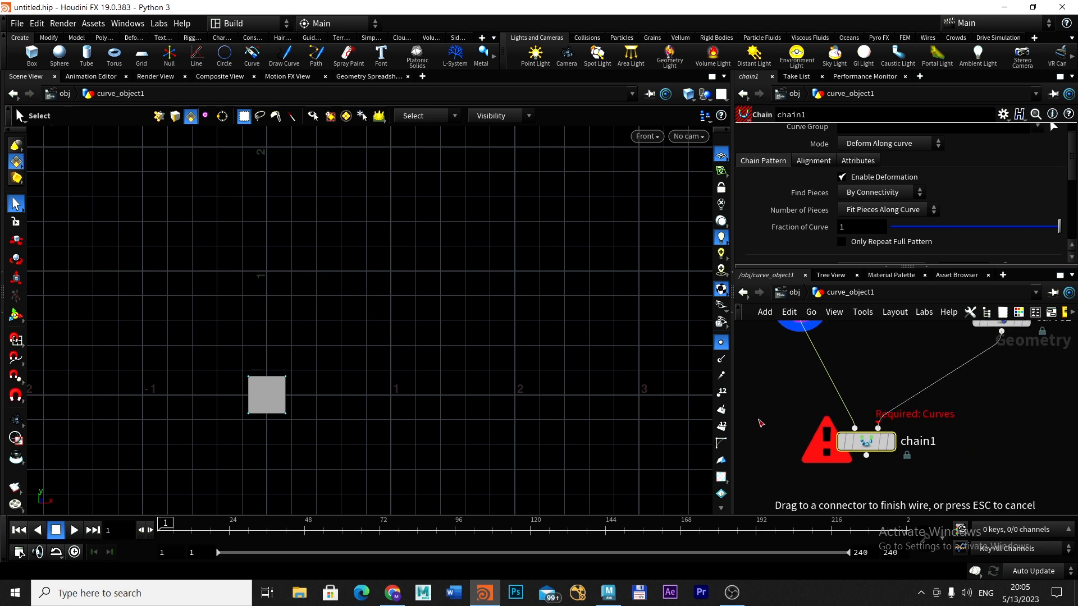
pyautogui.click(877, 427)
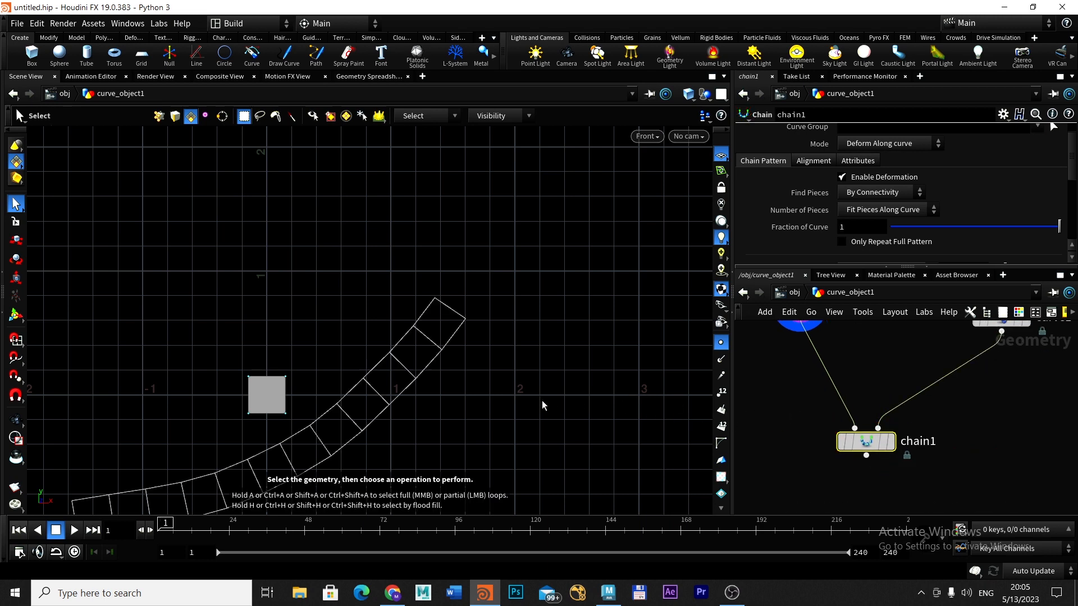
pyautogui.moveTo(485, 415); pyautogui.dragTo(587, 323, button='middle')
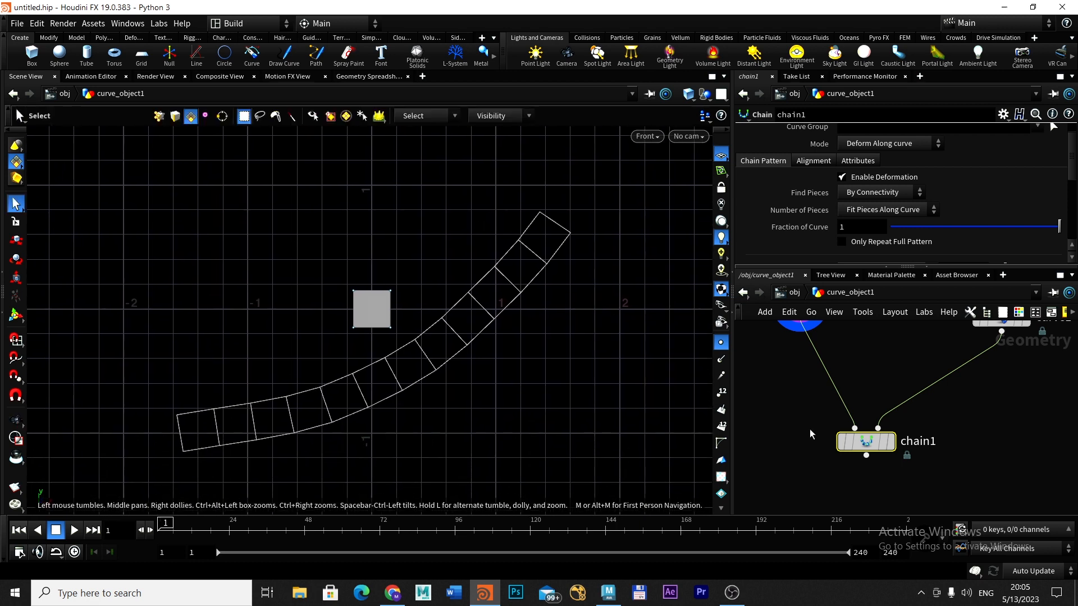
pyautogui.click(893, 446)
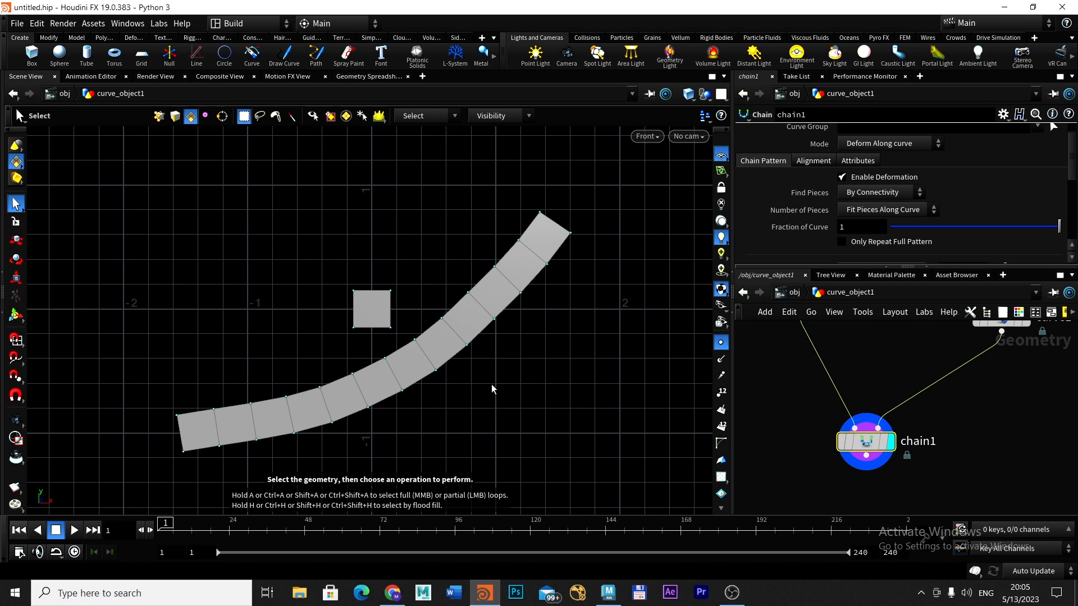
# Display curve1 on its own to compare it with the chained boxes, and return the display to chain1
pyautogui.moveTo(1016, 387); pyautogui.dragTo(963, 429, button='middle')
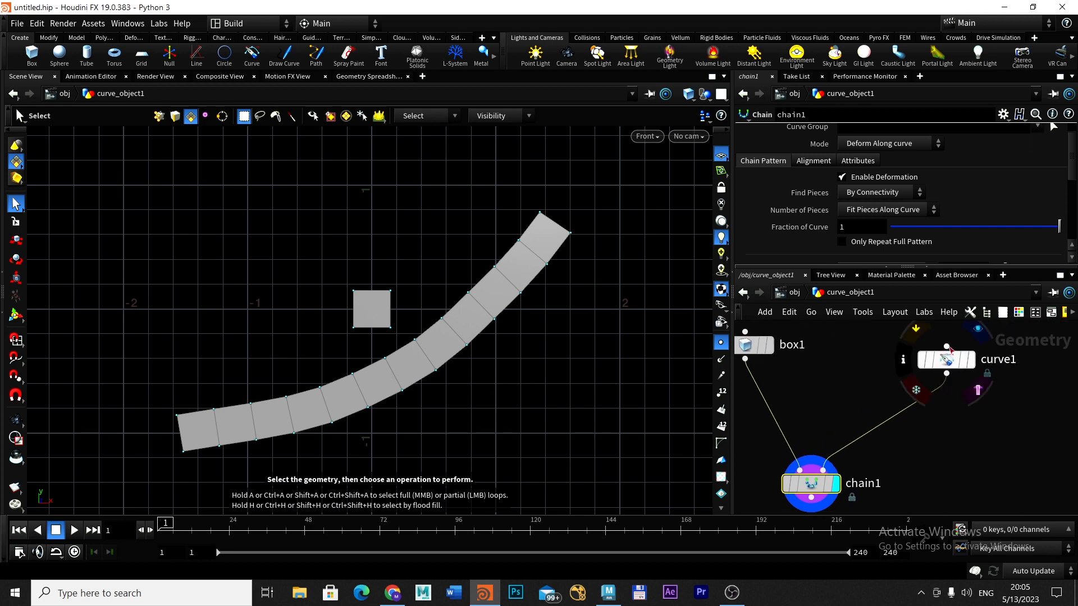
pyautogui.click(947, 365)
pyautogui.click(950, 367)
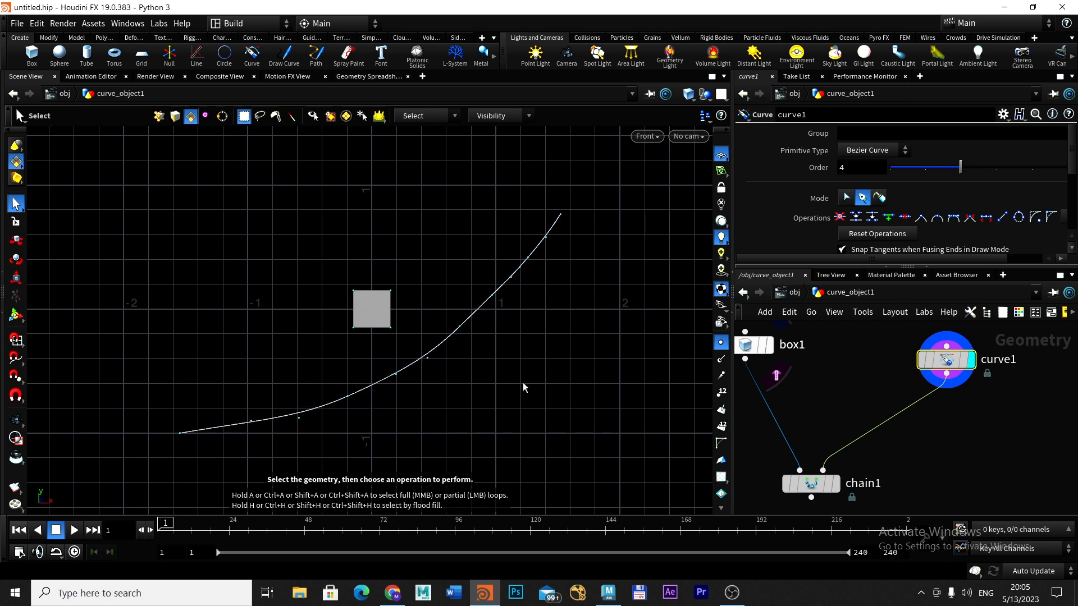
pyautogui.click(841, 485)
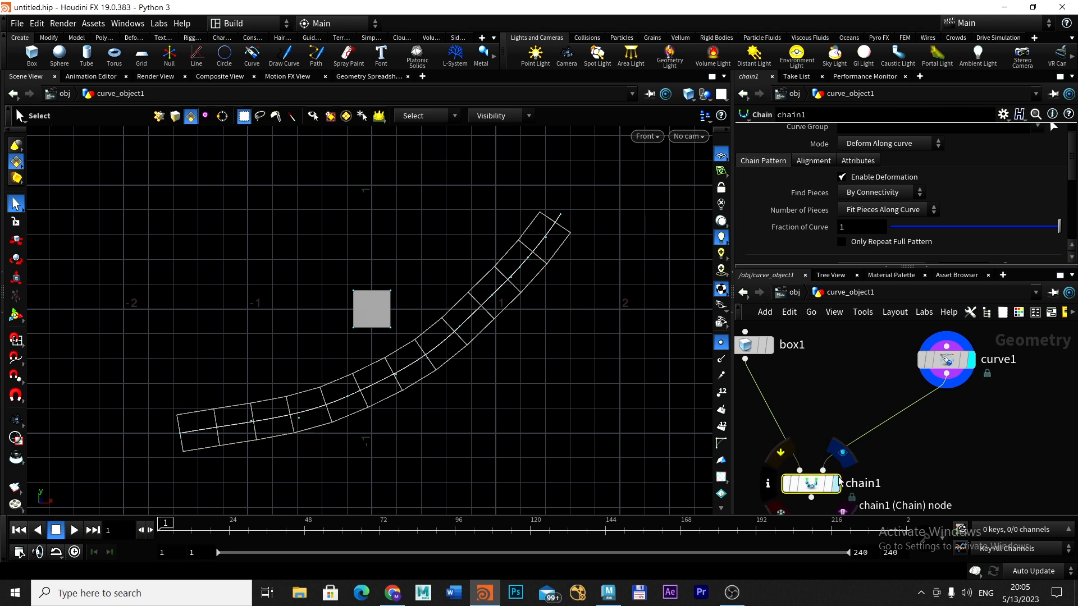
pyautogui.moveTo(867, 477); pyautogui.dragTo(882, 428, button='middle')
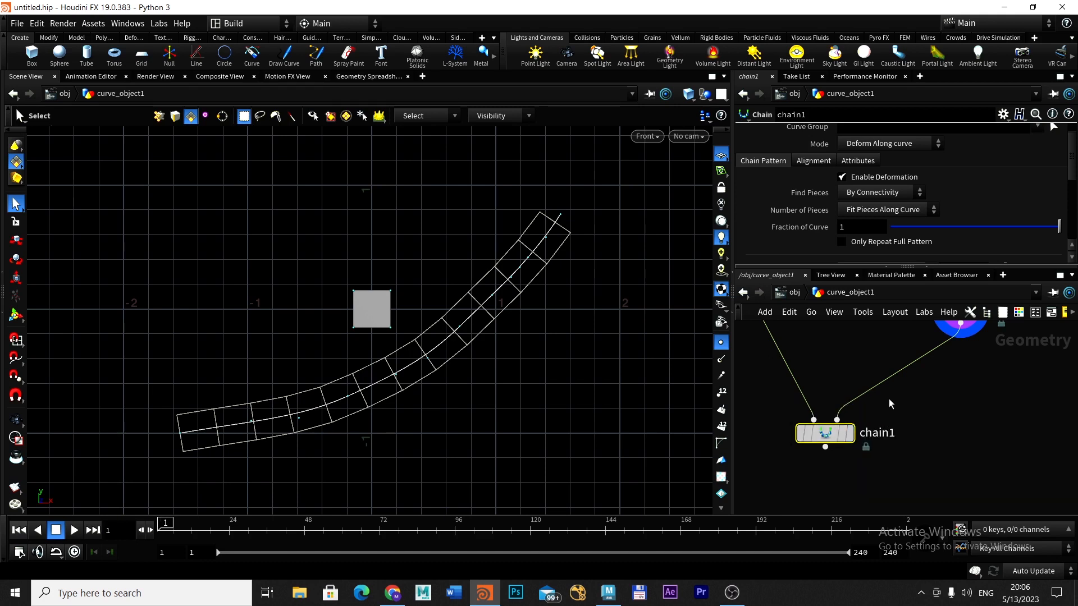
pyautogui.click(848, 437)
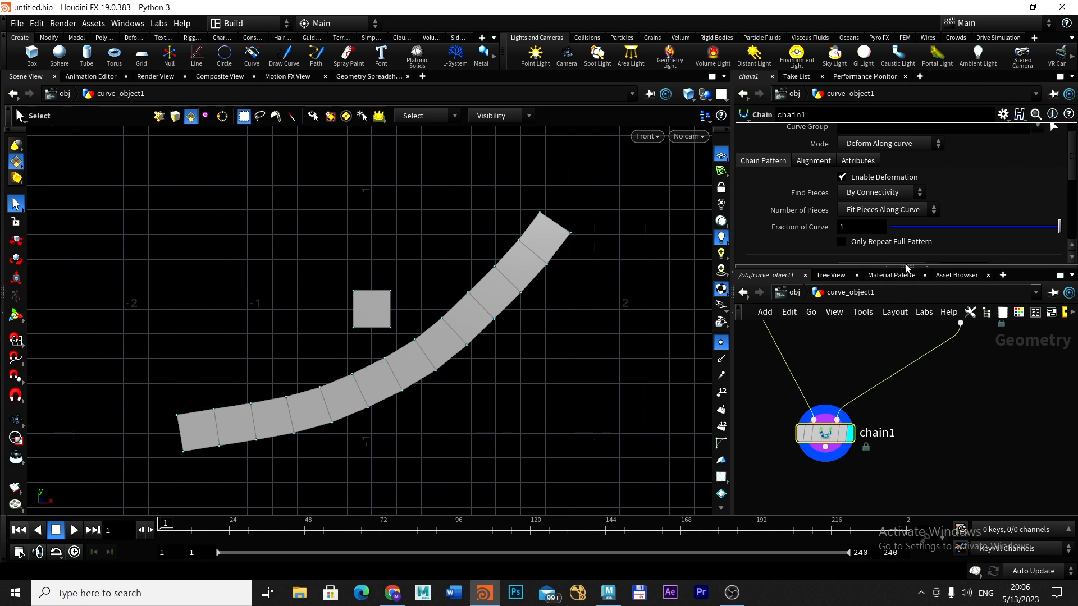
# Set the chain's Piece Spacing to about 0.093 in its alignment parameters to separate the boxes
pyautogui.moveTo(907, 268); pyautogui.dragTo(905, 382)
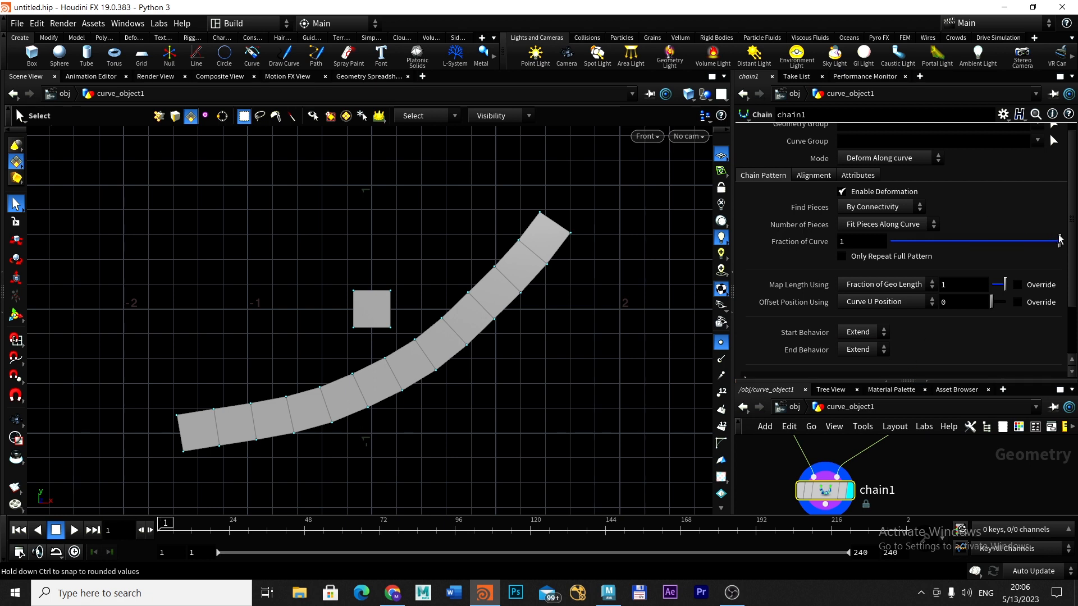
pyautogui.moveTo(1059, 240)
pyautogui.mouseDown()
pyautogui.moveTo(905, 241)
pyautogui.moveTo(1073, 242)
pyautogui.mouseUp()
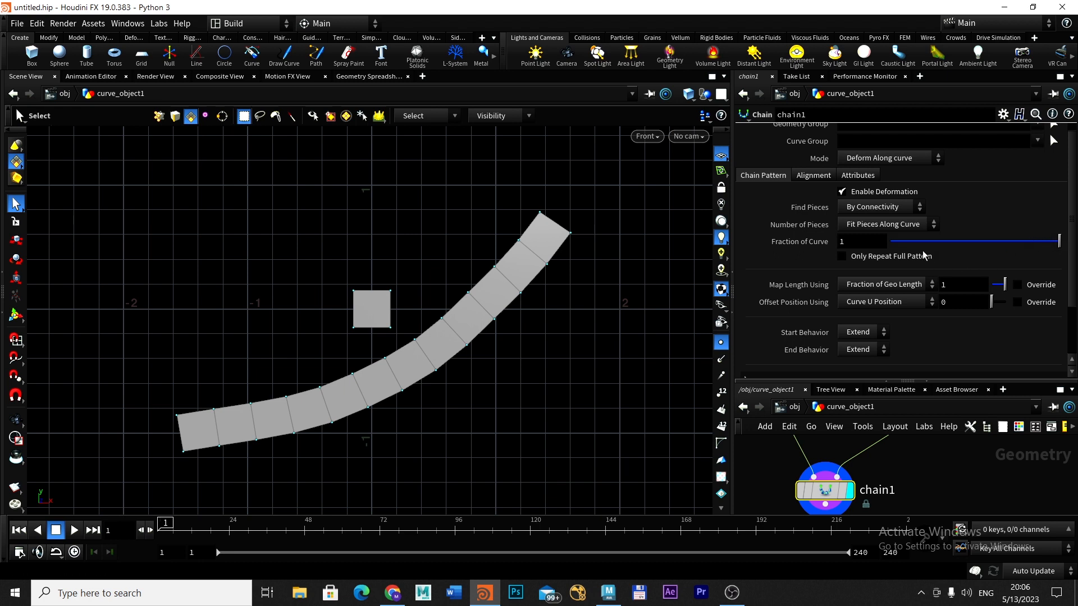
pyautogui.click(810, 176)
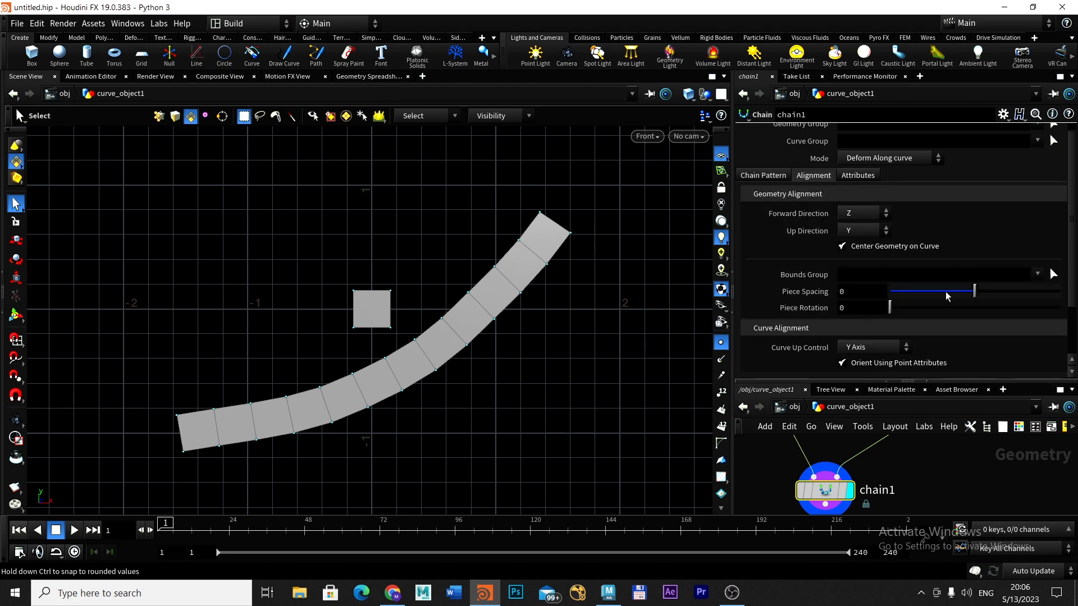
pyautogui.moveTo(973, 295); pyautogui.dragTo(996, 293)
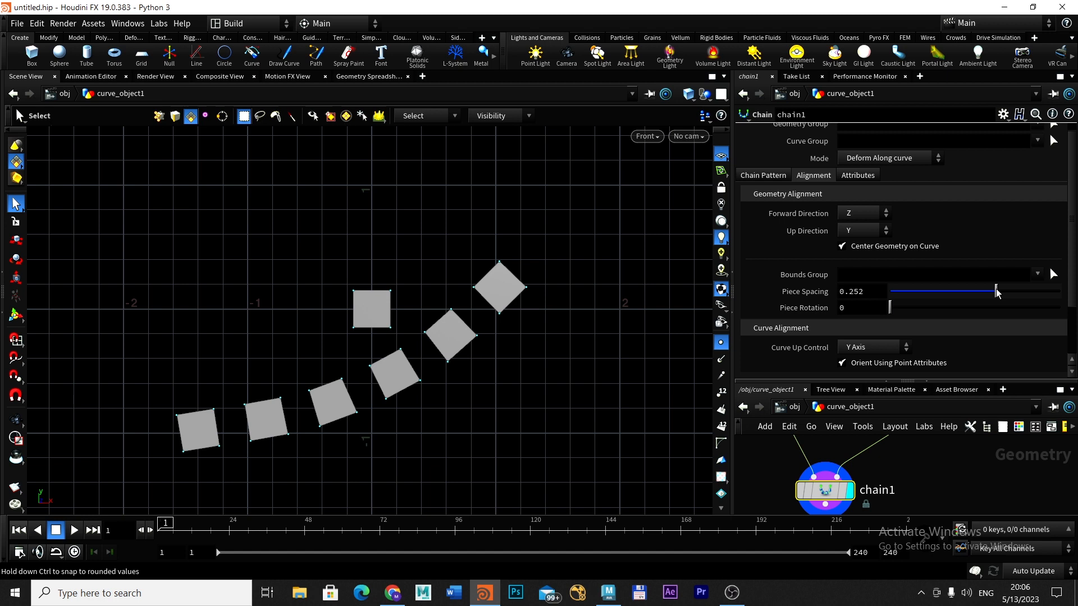
pyautogui.moveTo(997, 292)
pyautogui.mouseDown()
pyautogui.moveTo(973, 293)
pyautogui.moveTo(993, 295)
pyautogui.moveTo(983, 298)
pyautogui.mouseUp()
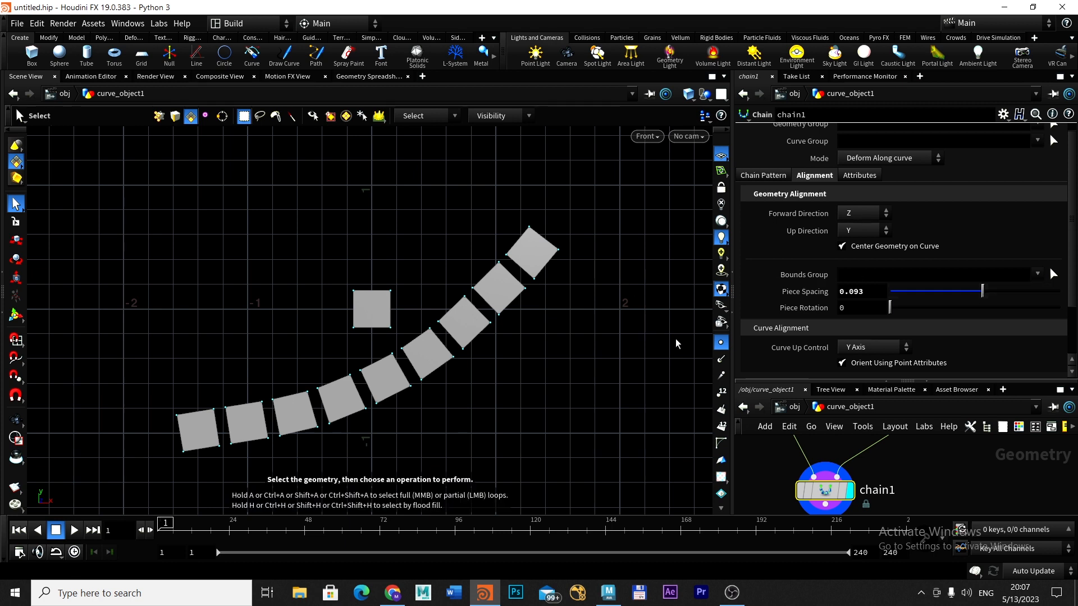
# Move the curve1 node farther from chain1 in the network and make curve1 the displayed node
pyautogui.moveTo(904, 383); pyautogui.dragTo(905, 252)
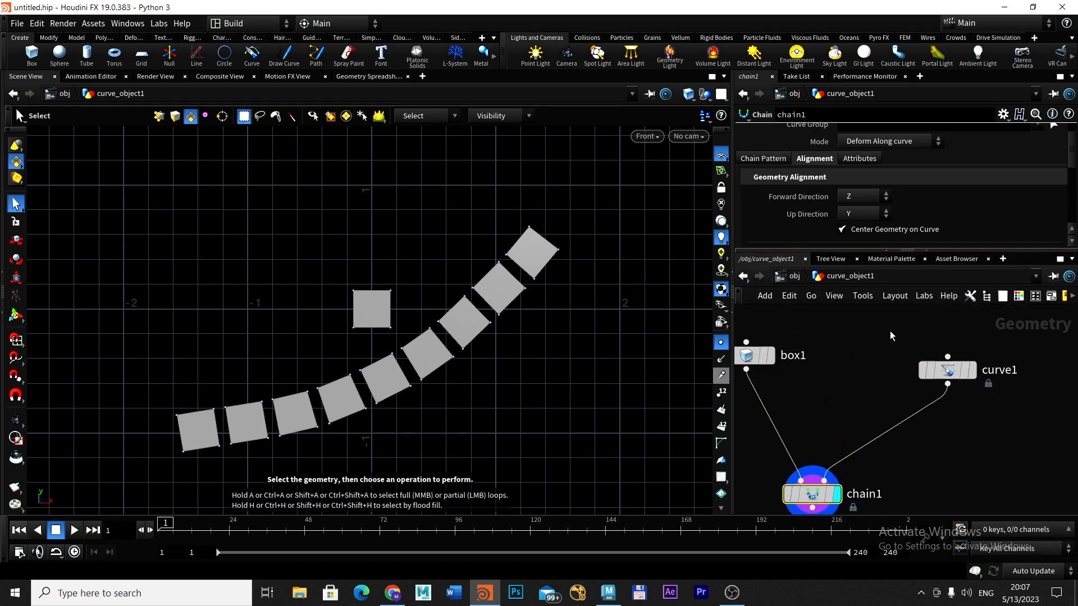
pyautogui.moveTo(949, 377)
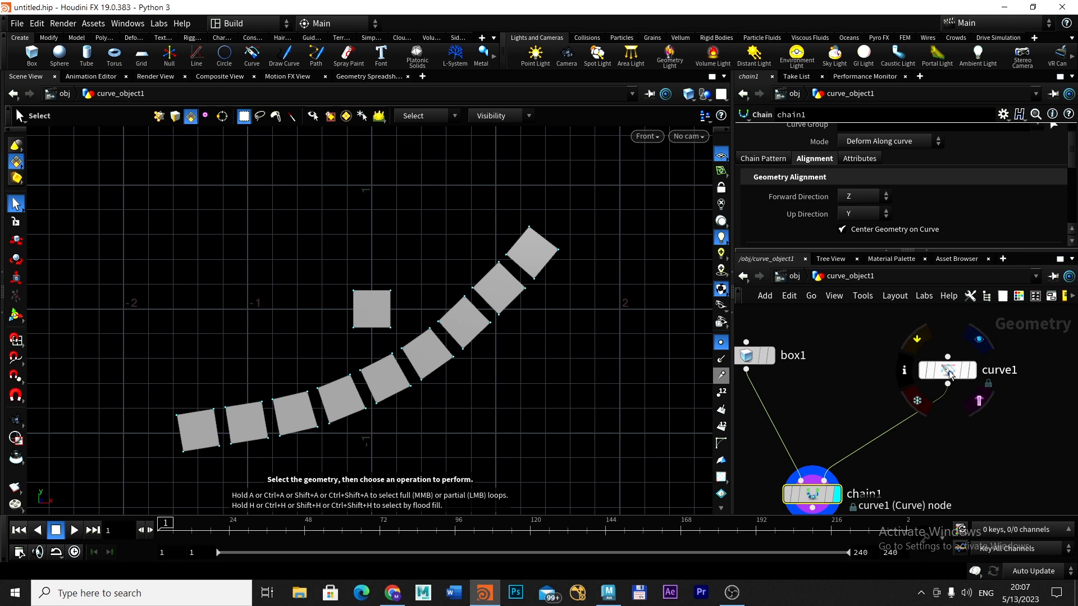
pyautogui.moveTo(950, 375); pyautogui.dragTo(965, 354)
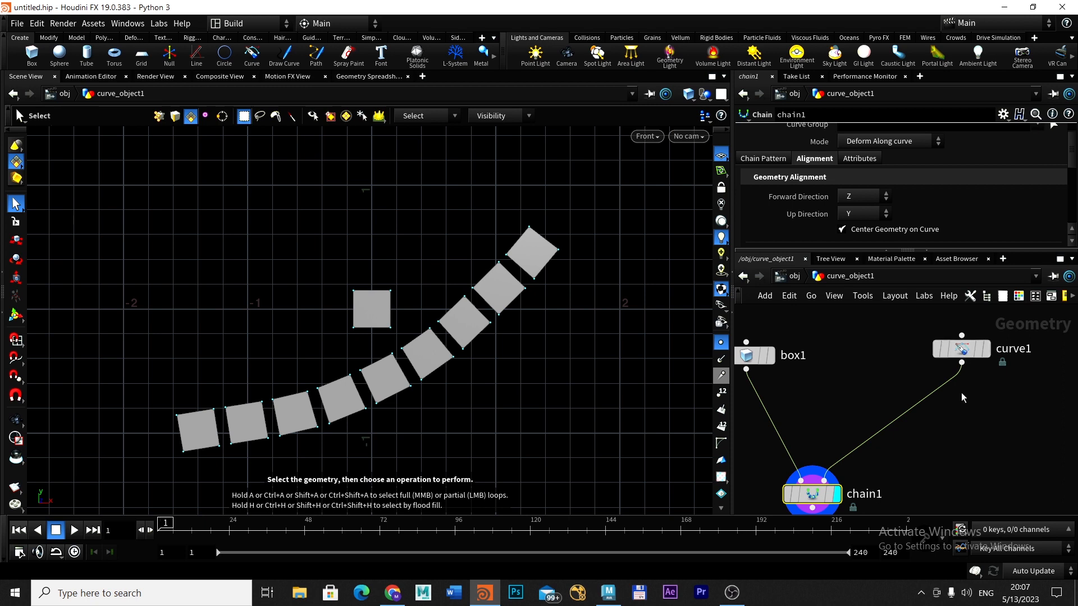
pyautogui.click(986, 349)
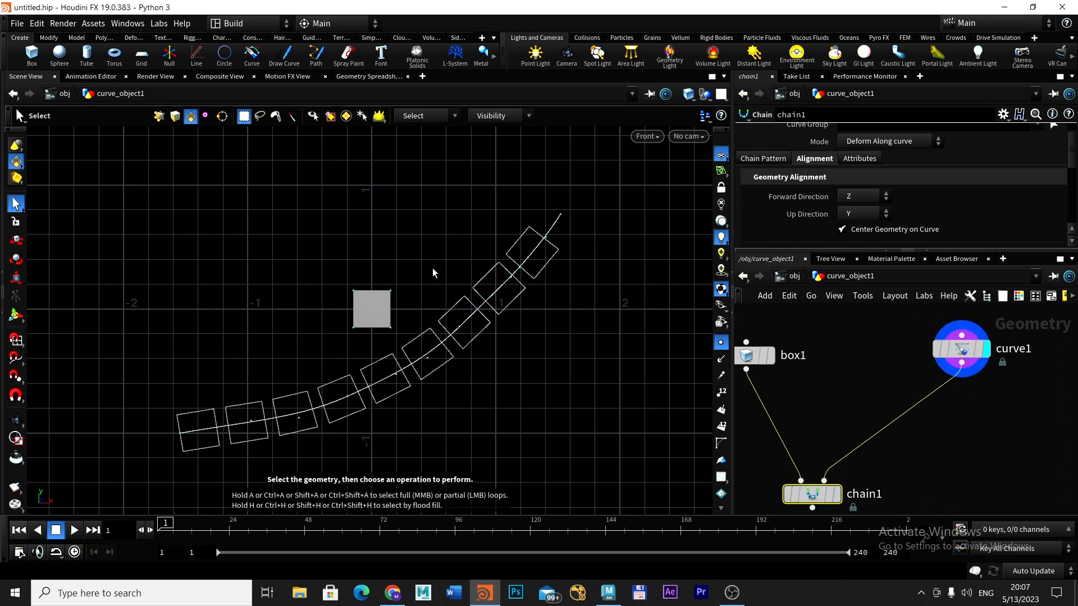
pyautogui.moveTo(580, 290); pyautogui.dragTo(534, 326, button='middle')
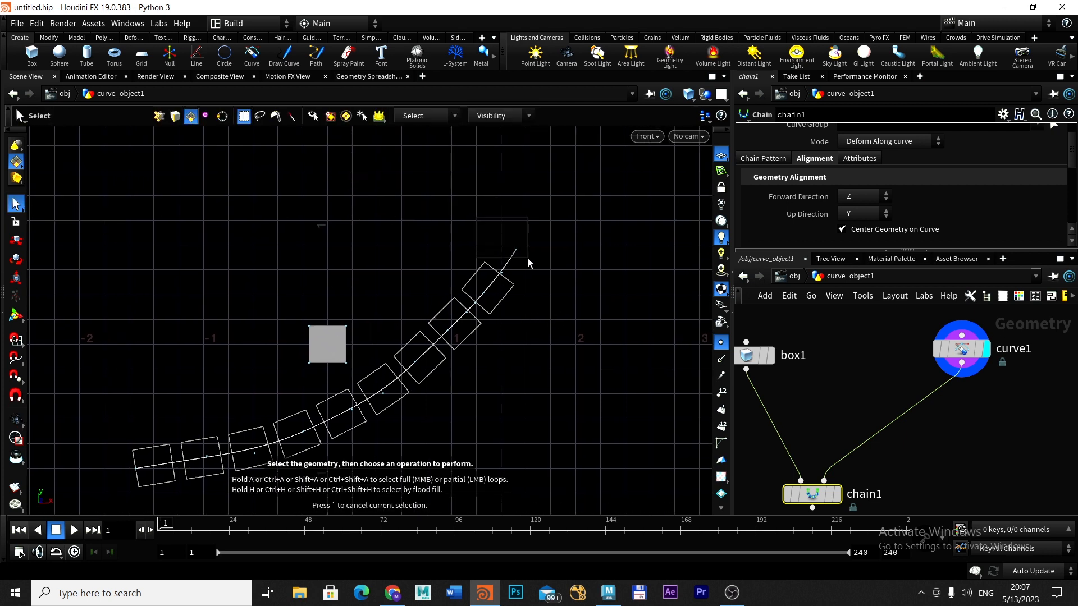
# Set the selection mode to points, select the curve's upper end point, and make curve1 current with chain1 displayed
pyautogui.rightClick(17, 163)
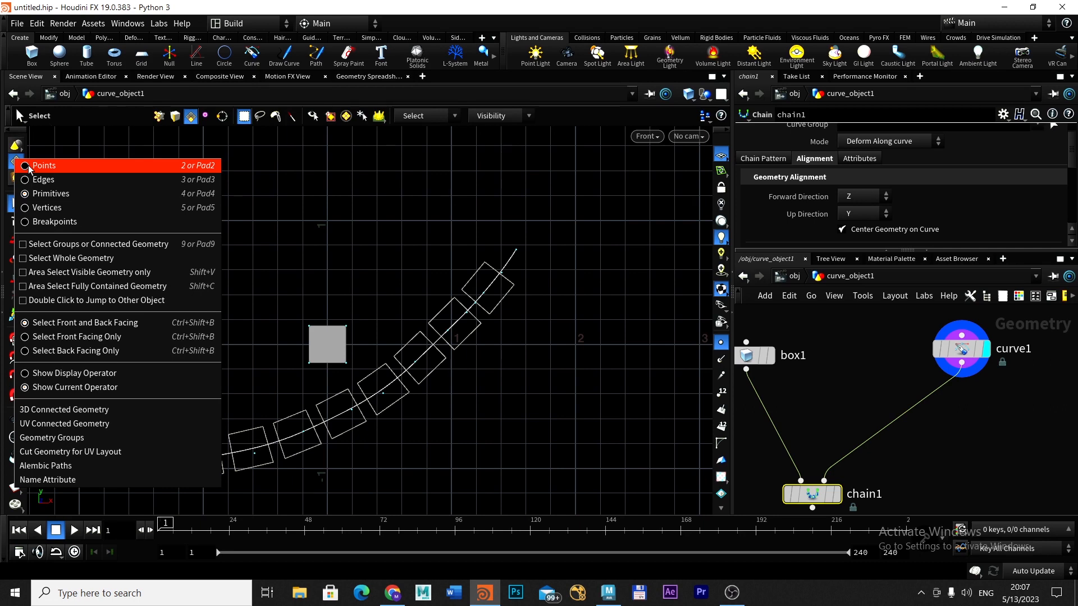
pyautogui.click(28, 166)
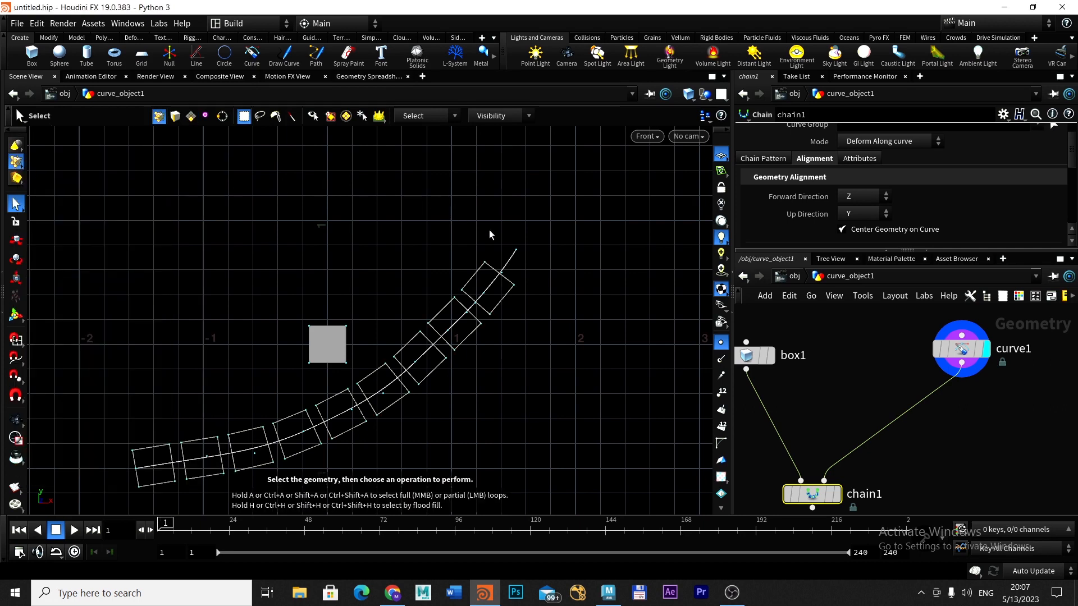
pyautogui.moveTo(528, 258); pyautogui.dragTo(520, 247)
pyautogui.click(961, 350)
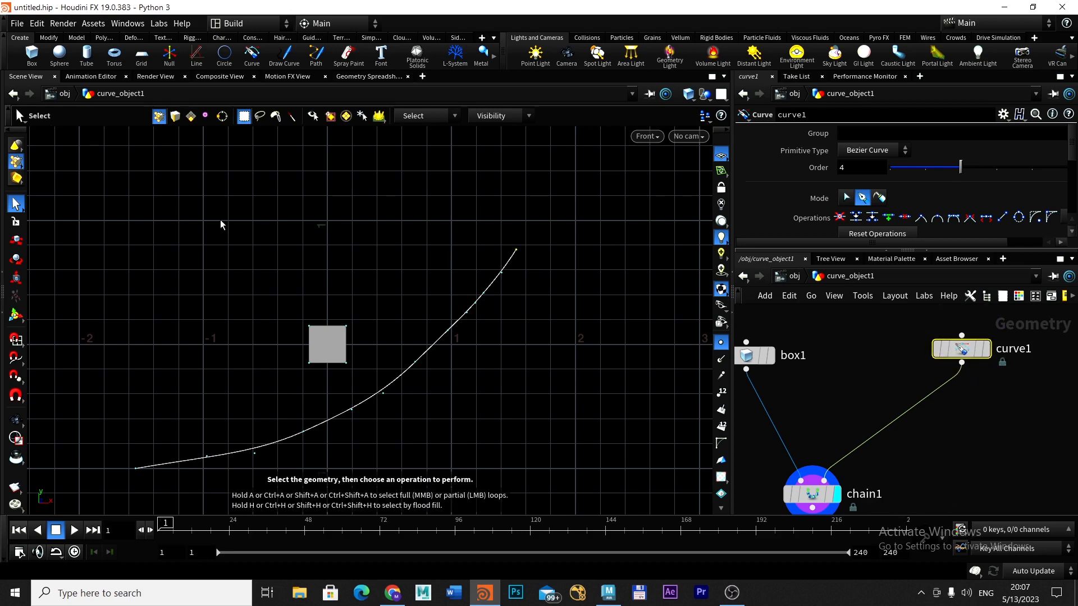
# Move the curve's end point up and outward by about 0.535 in X and 0.992 in Y to lengthen the chain
pyautogui.click(16, 240)
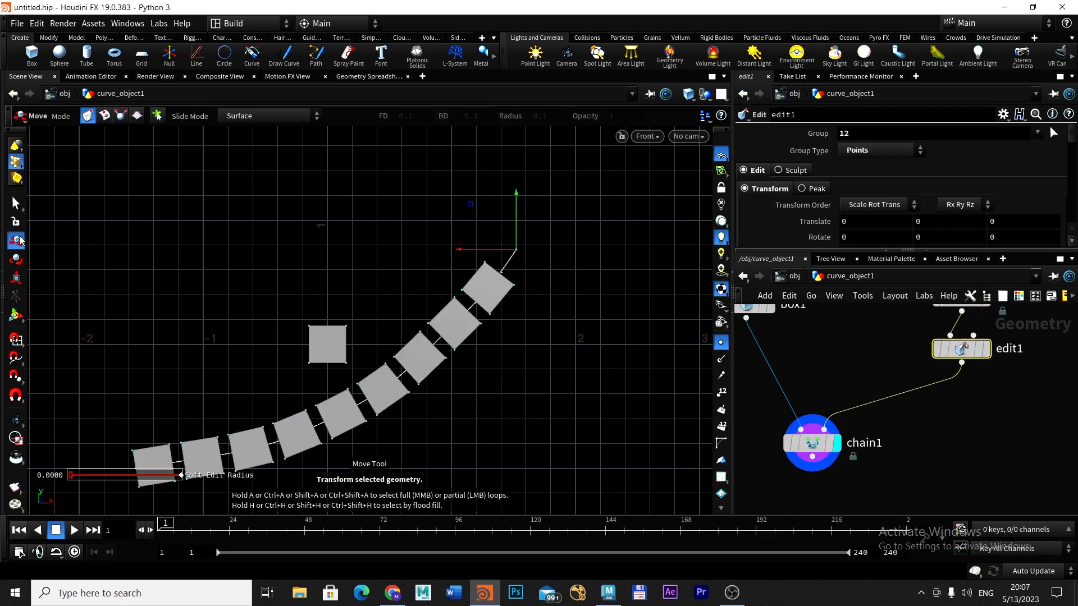
pyautogui.moveTo(509, 251); pyautogui.dragTo(564, 179)
pyautogui.keyDown('alt'); pyautogui.moveTo(624, 240); pyautogui.dragTo(539, 284, button='right'); pyautogui.keyUp('alt')
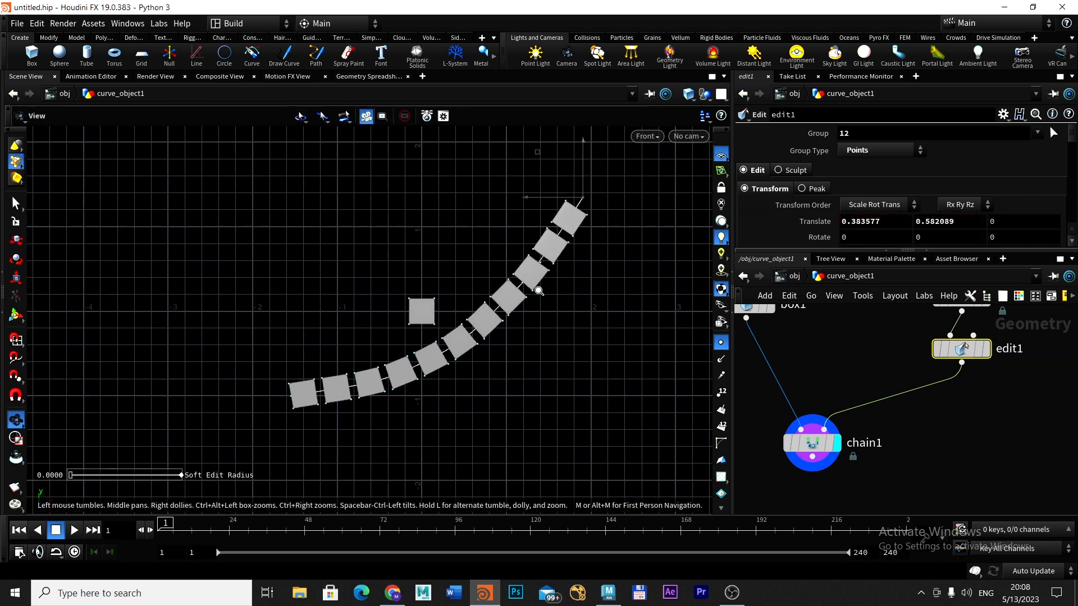
pyautogui.moveTo(584, 199); pyautogui.dragTo(599, 173)
pyautogui.moveTo(604, 163); pyautogui.dragTo(597, 166)
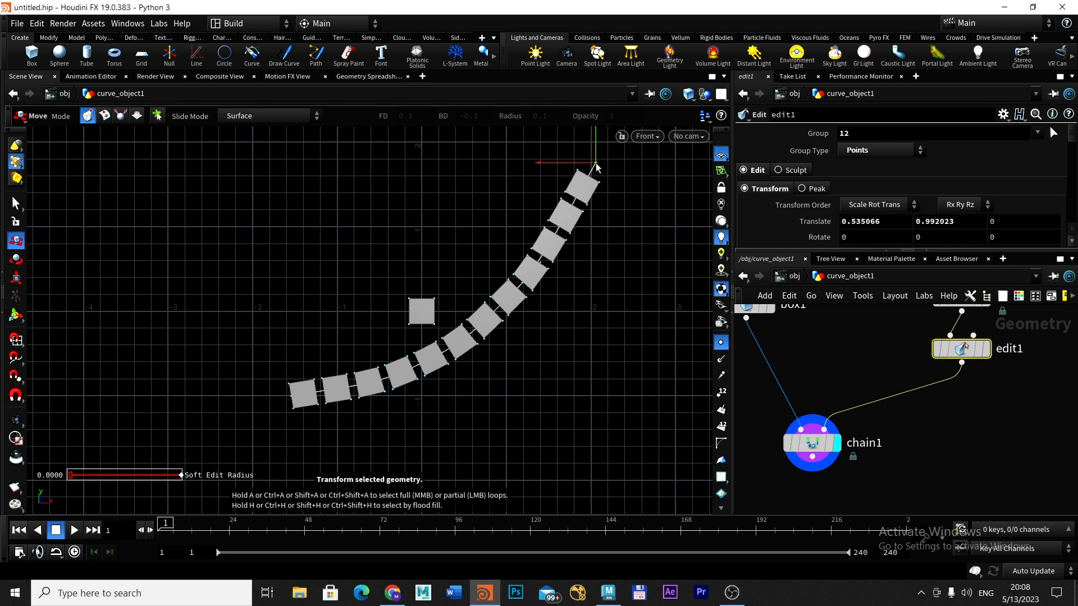
# Show chain1's Chain Pattern parameters in an enlarged pane and test Fraction of Curve and Fraction of Geo Length, returning both to 1
pyautogui.moveTo(568, 340); pyautogui.dragTo(510, 385, button='middle')
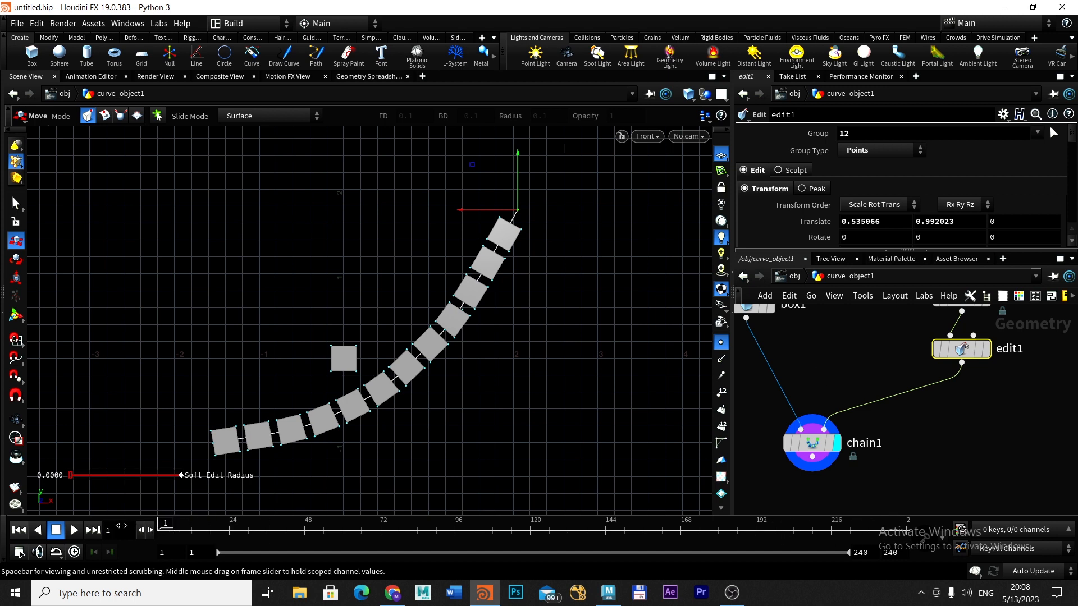
pyautogui.click(812, 442)
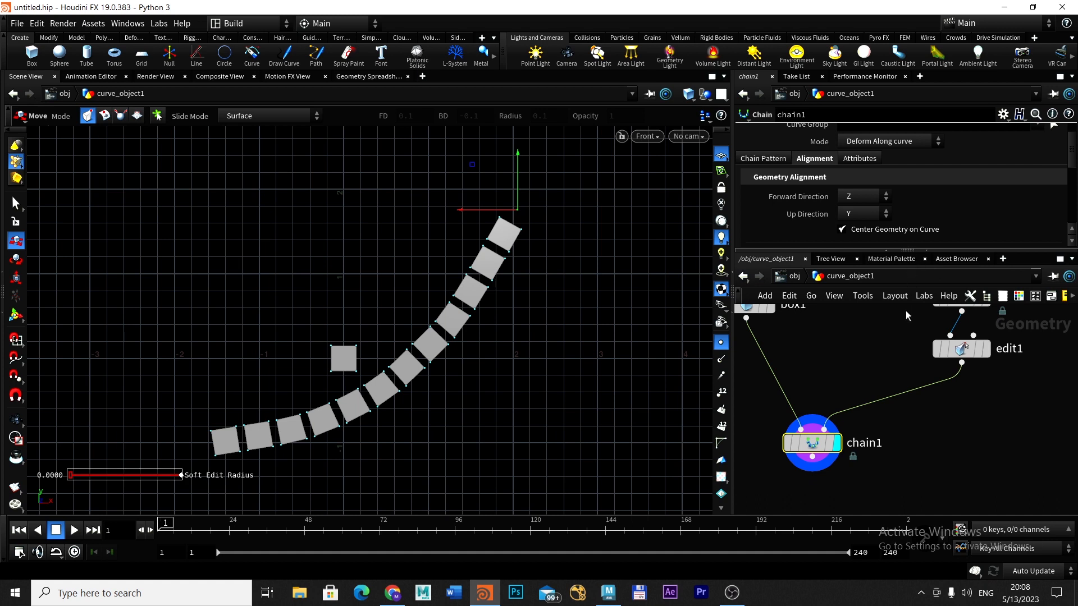
pyautogui.click(747, 158)
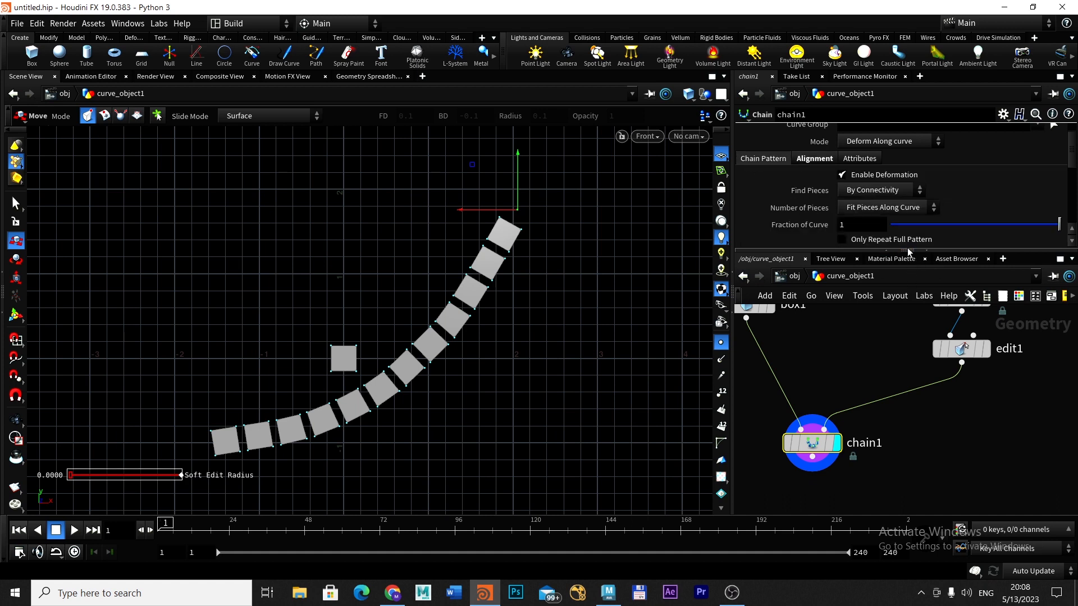
pyautogui.moveTo(910, 254); pyautogui.dragTo(910, 319)
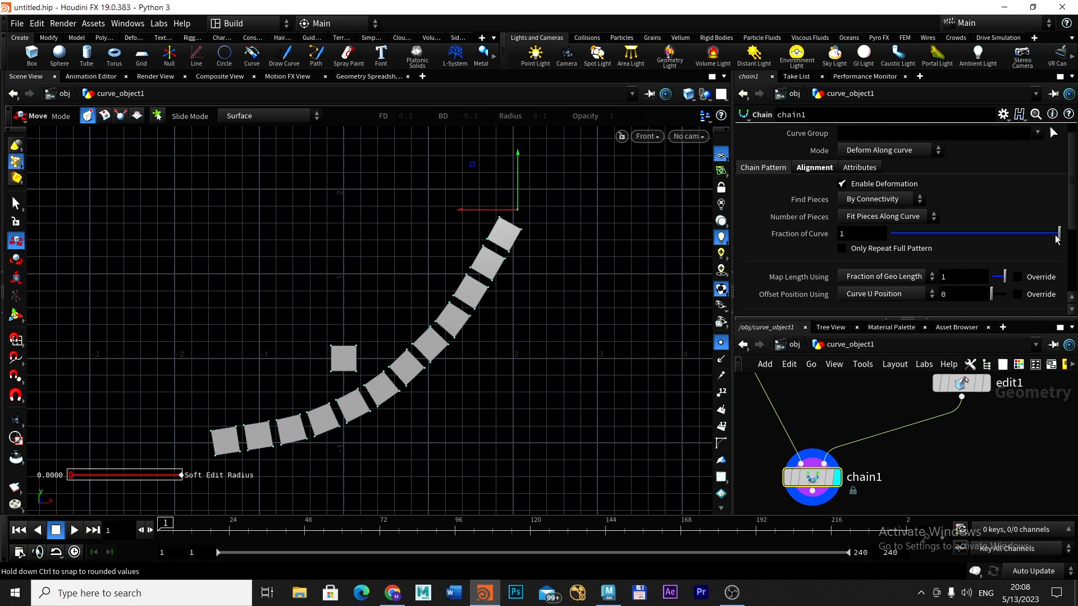
pyautogui.moveTo(1059, 234)
pyautogui.mouseDown()
pyautogui.moveTo(955, 239)
pyautogui.moveTo(1060, 238)
pyautogui.mouseUp()
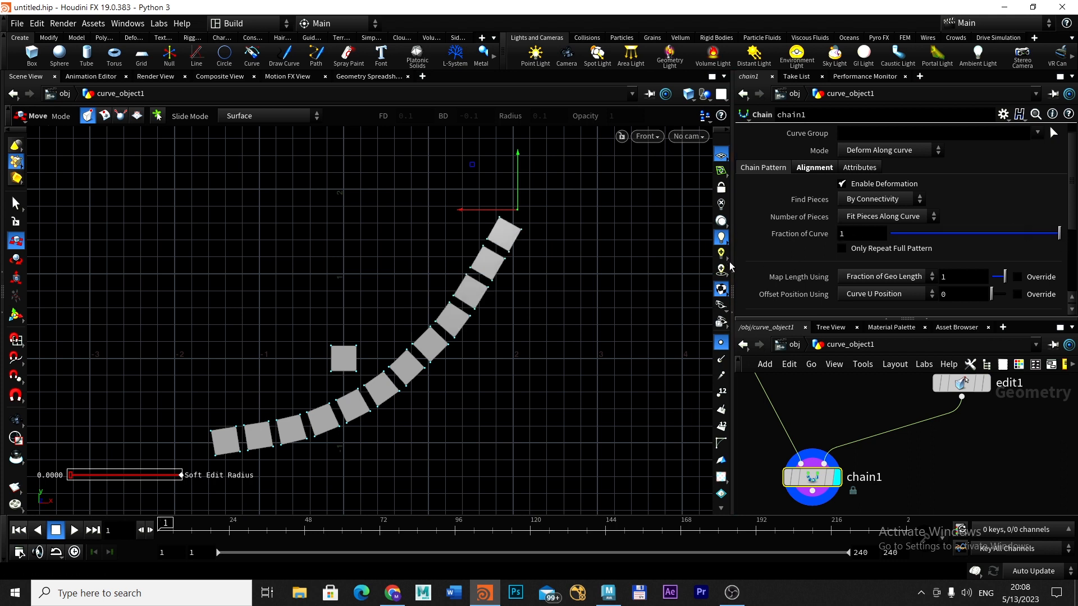
pyautogui.moveTo(735, 296); pyautogui.dragTo(635, 291)
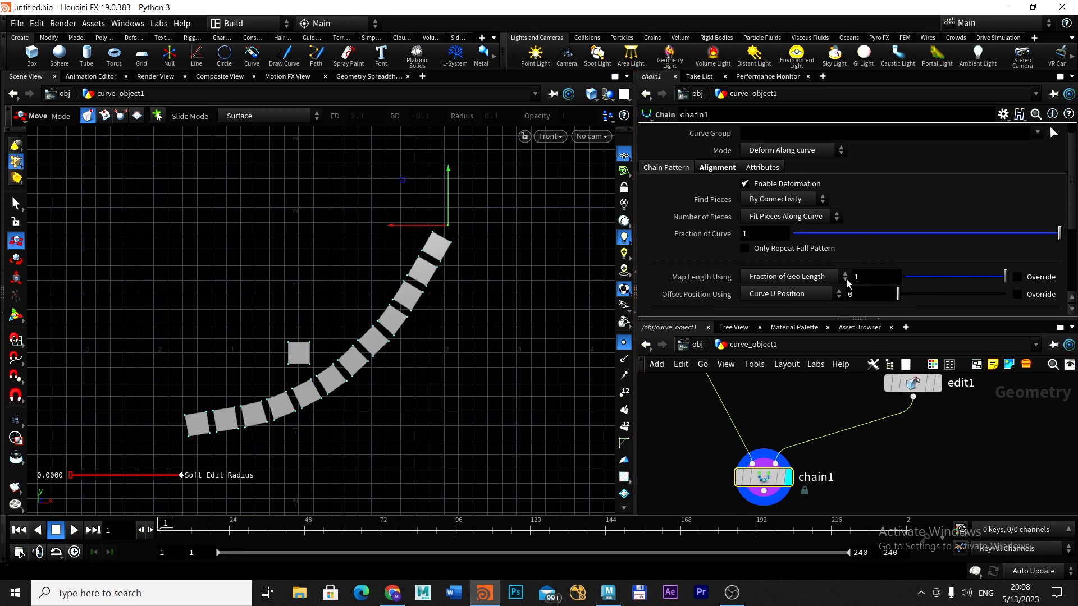
pyautogui.moveTo(1004, 279)
pyautogui.mouseDown()
pyautogui.moveTo(900, 282)
pyautogui.moveTo(1011, 284)
pyautogui.mouseUp()
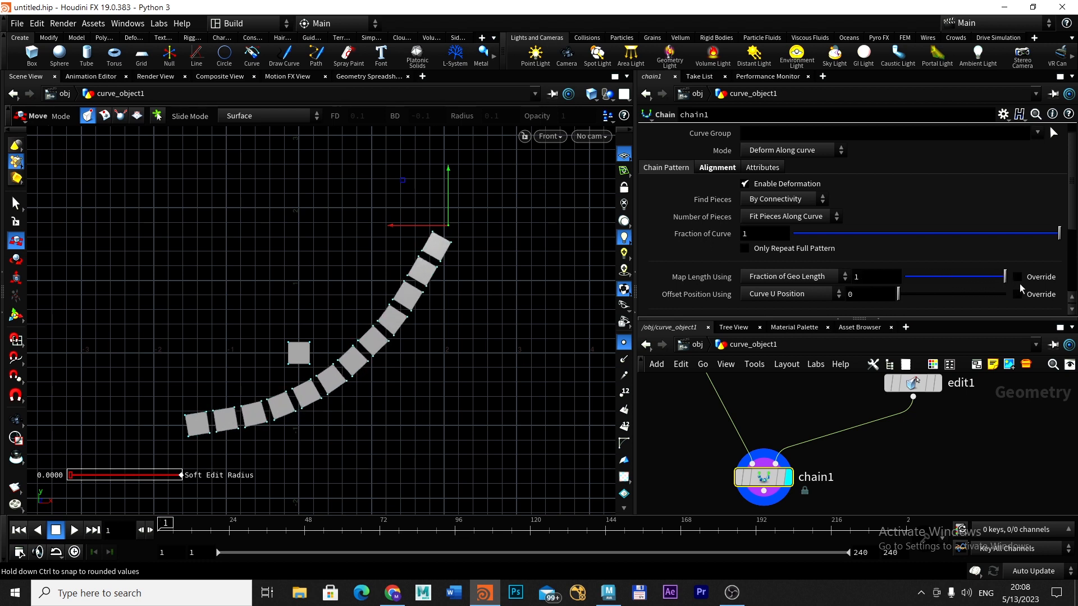
# Switch to Maya, scrub the MASH curve animation through to frame 100, and return to Houdini
pyautogui.click(610, 591)
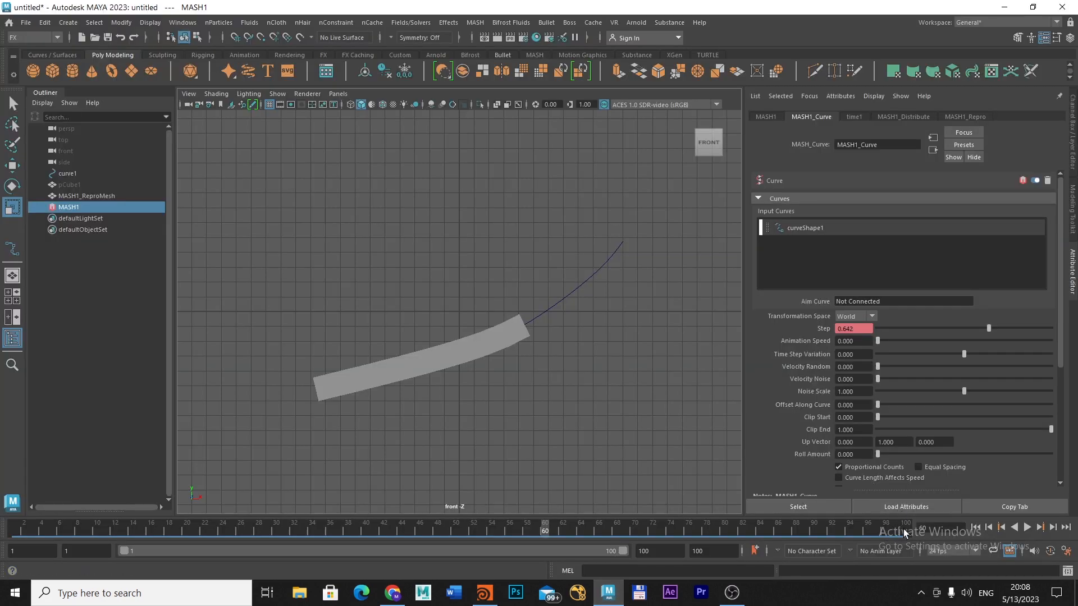
pyautogui.moveTo(529, 536); pyautogui.dragTo(914, 443)
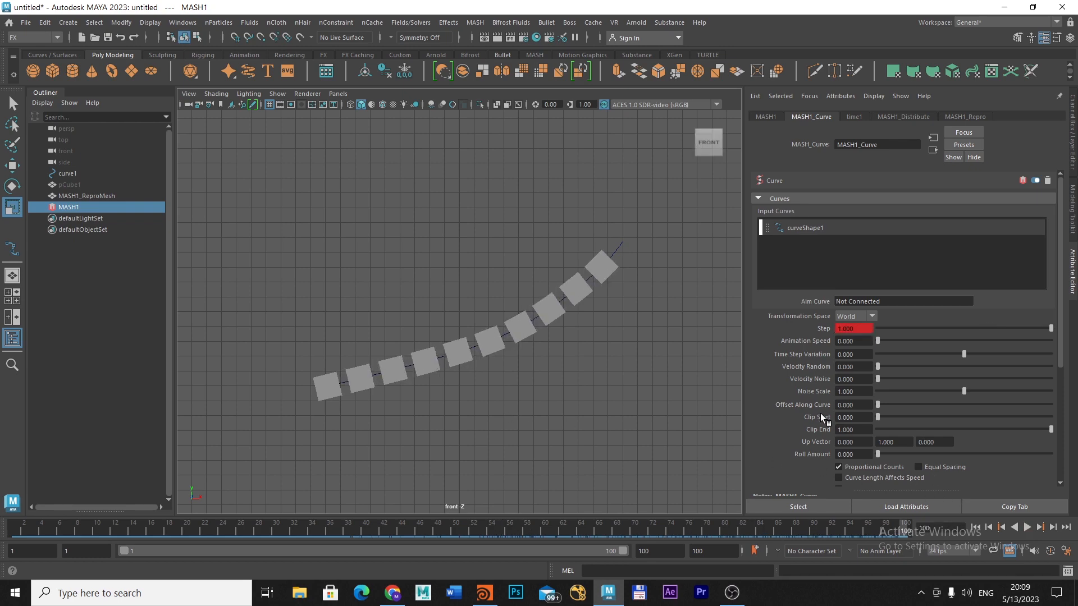
pyautogui.hotkey('alt', 'Tab')
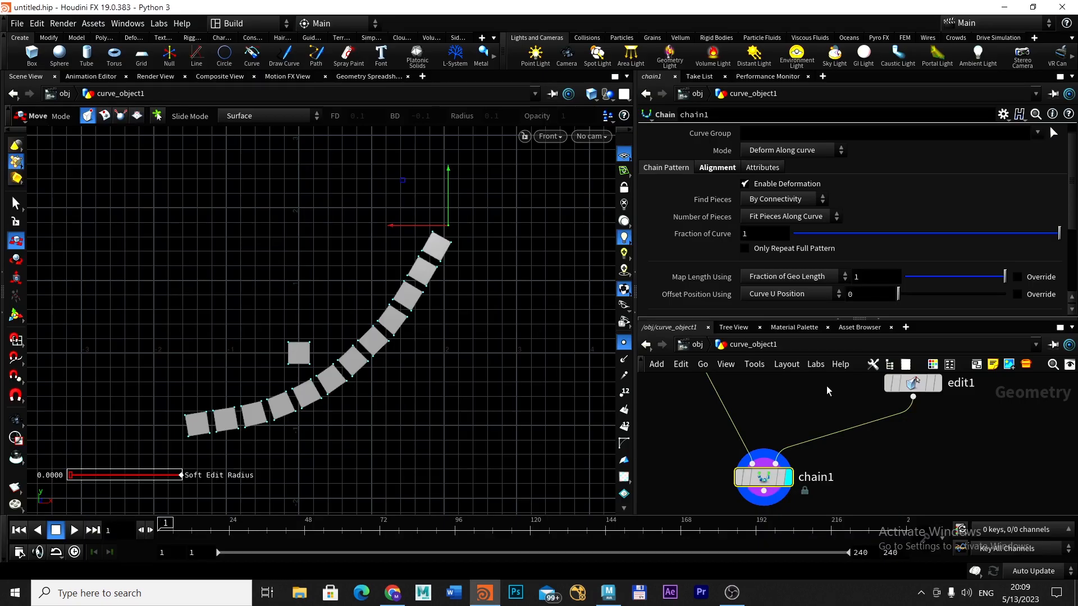
# Enable Rigidity on chain1 and test different Fraction of Geo Length values, returning it to 1
pyautogui.scroll(-4, 1066, 185)
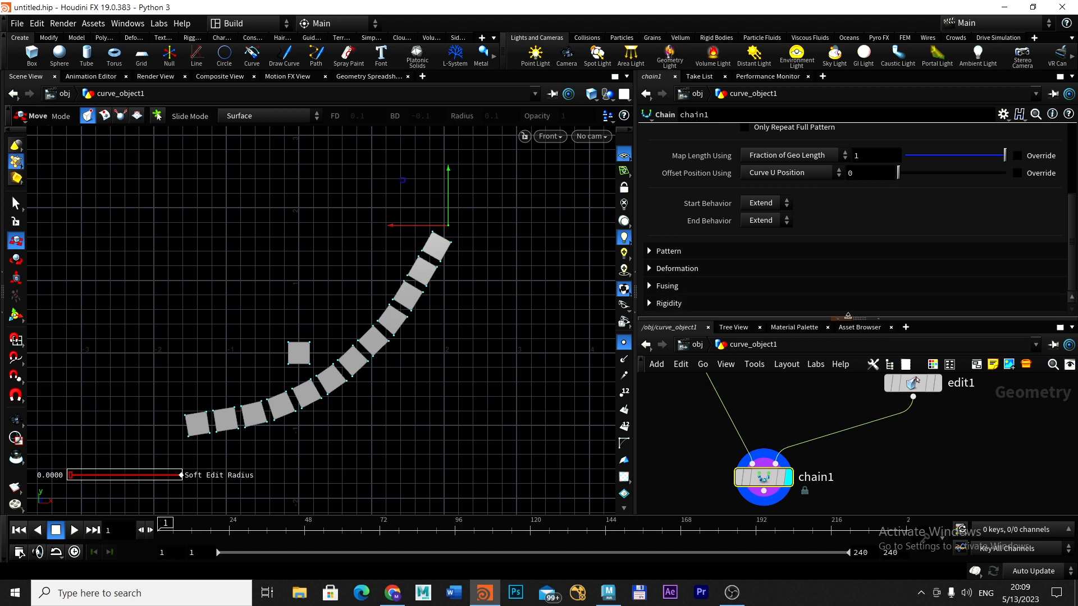
pyautogui.moveTo(860, 319); pyautogui.dragTo(876, 395)
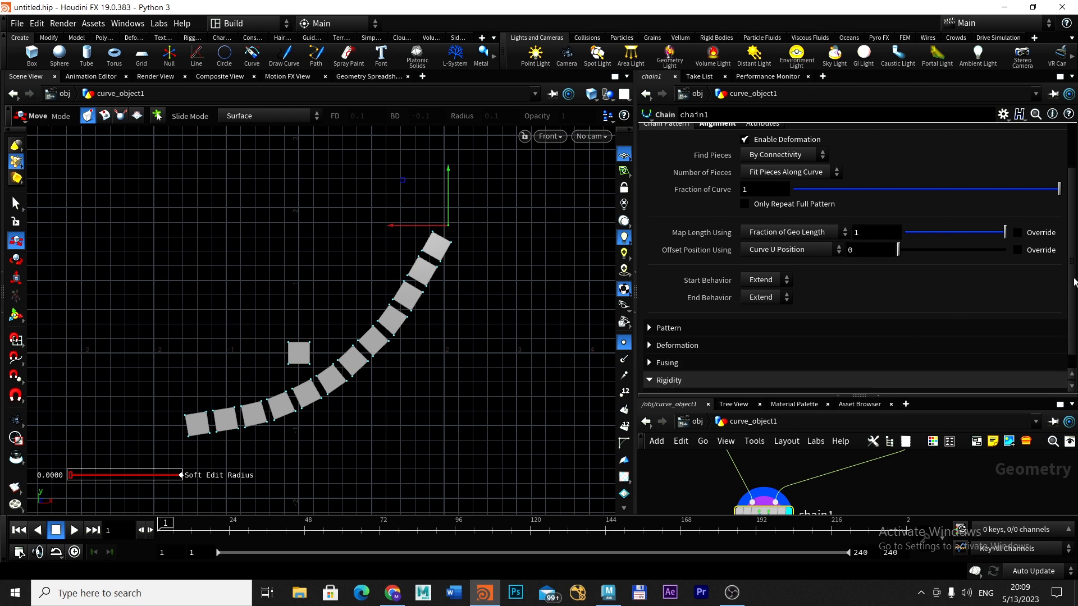
pyautogui.moveTo(1074, 282); pyautogui.dragTo(1076, 307)
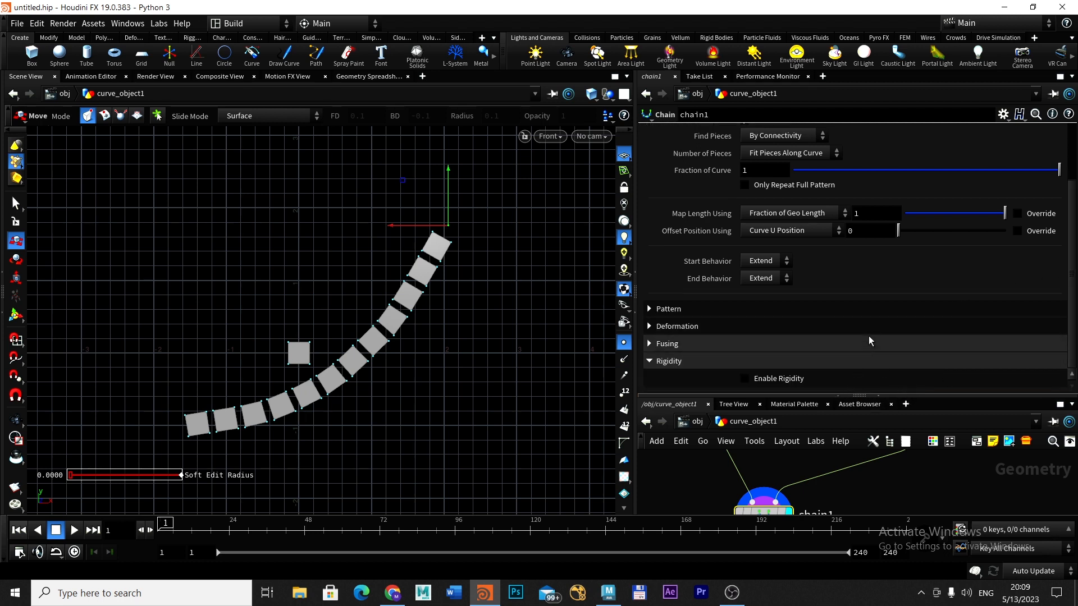
pyautogui.click(746, 380)
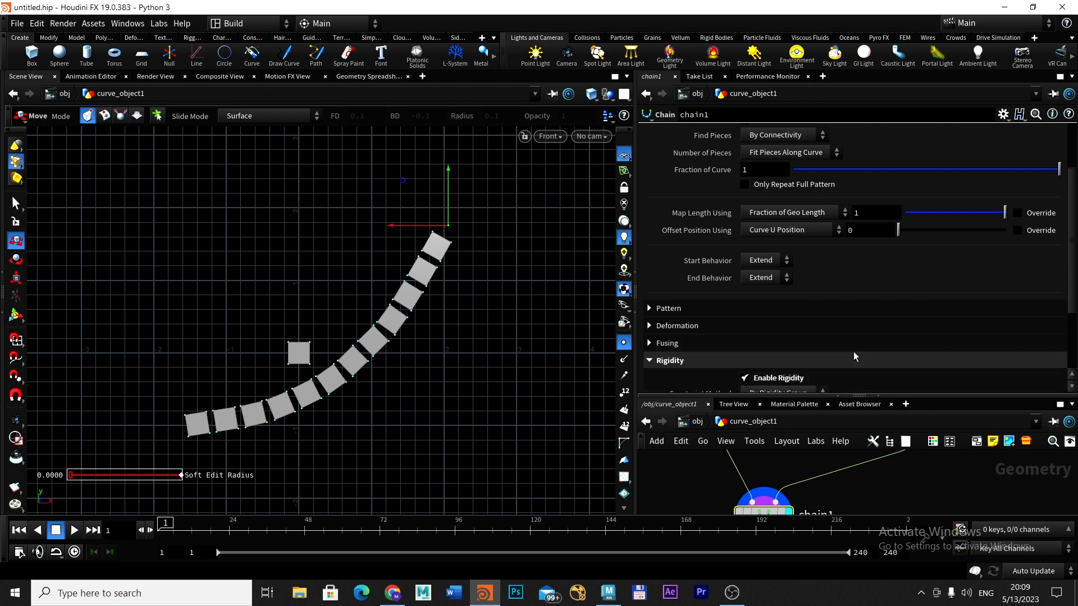
pyautogui.scroll(-3, 855, 349)
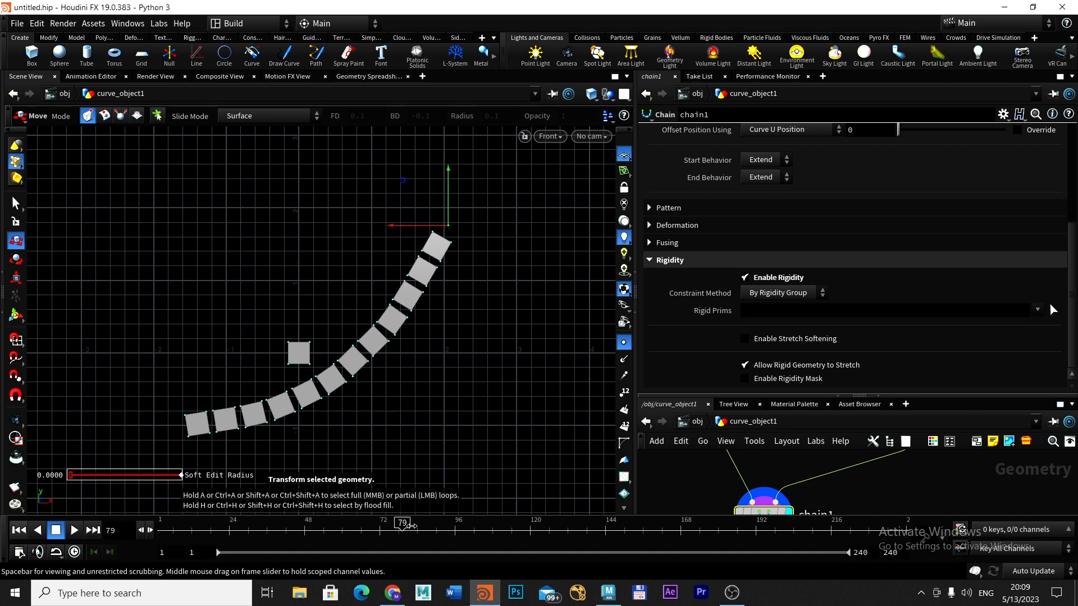
pyautogui.scroll(5, 1061, 264)
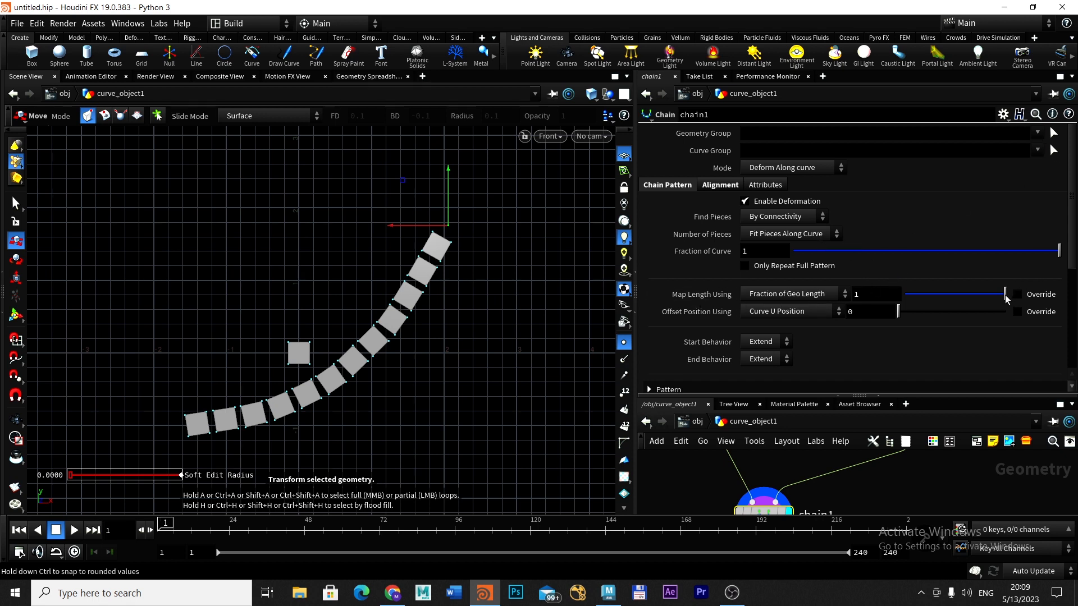
pyautogui.moveTo(1004, 295); pyautogui.dragTo(1045, 300)
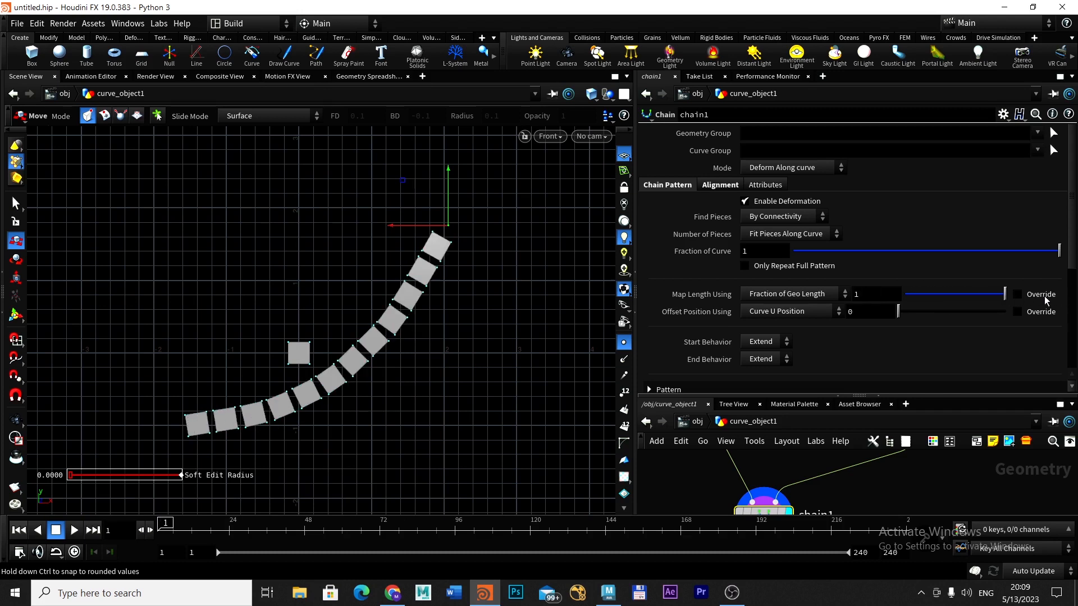
# Disable Allow Rigid Geometry to Stretch in chain1's Rigidity settings and retest Fraction of Geo Length, returning it to 1
pyautogui.moveTo(1073, 209); pyautogui.dragTo(1070, 371)
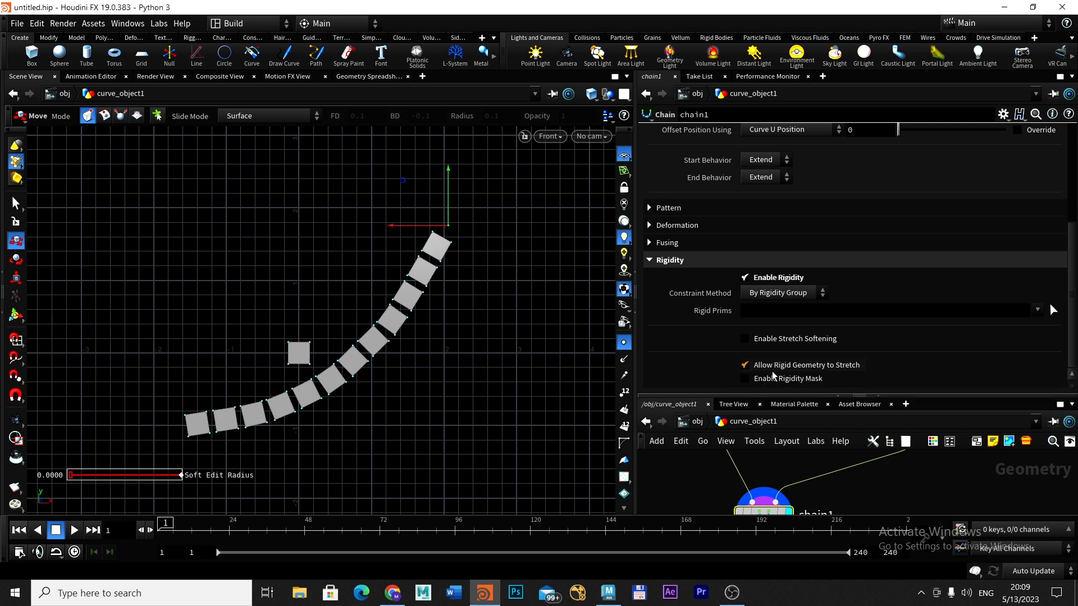
pyautogui.click(745, 365)
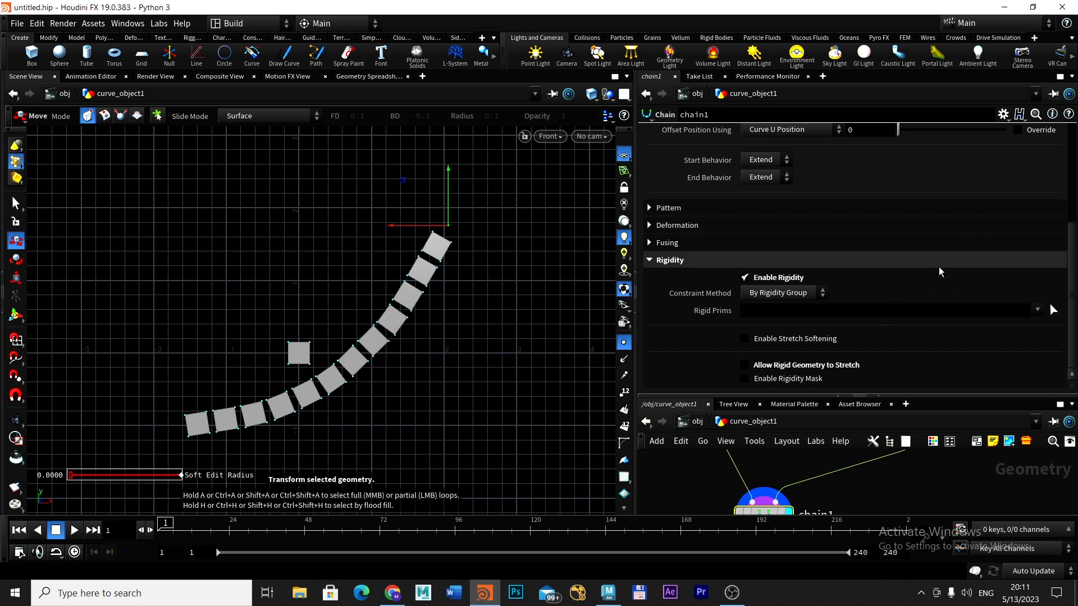
pyautogui.moveTo(1066, 257); pyautogui.dragTo(1070, 153)
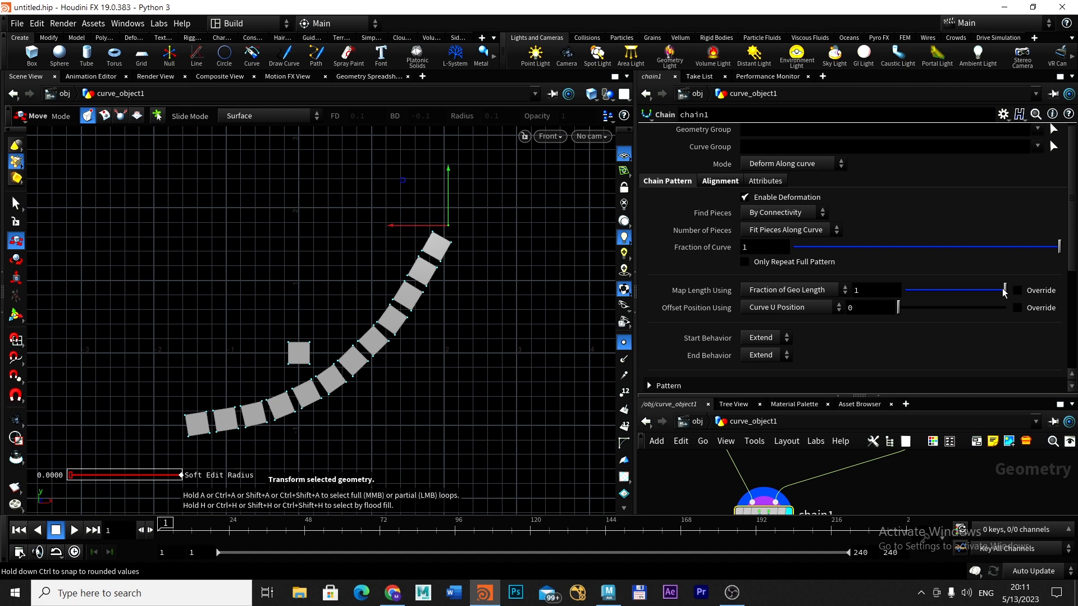
pyautogui.moveTo(1004, 291); pyautogui.dragTo(1036, 290)
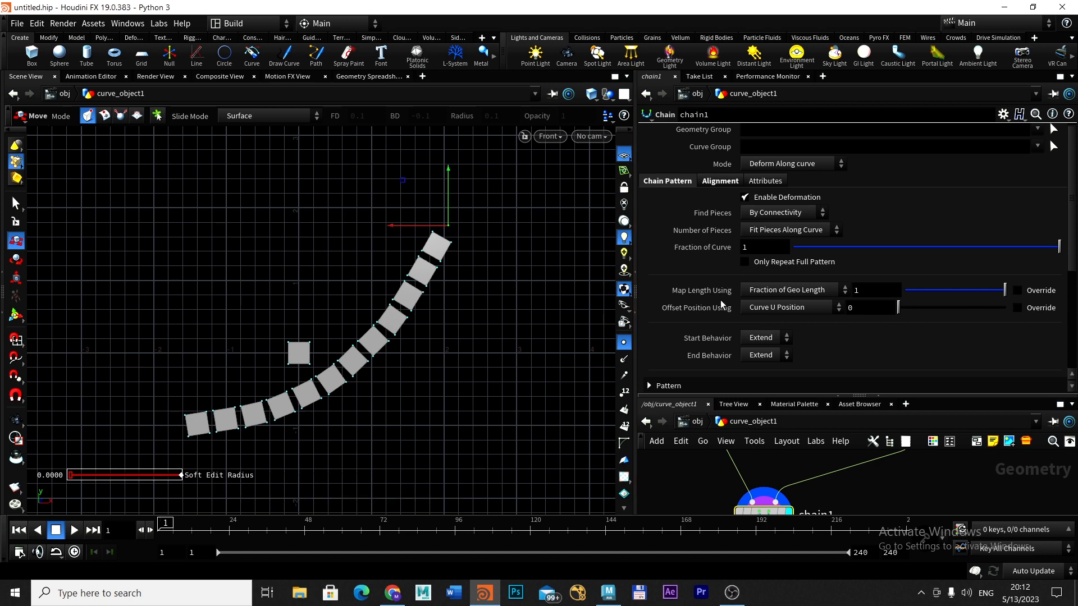
# Keyframe chain1's Fraction of Geo Length at frame 1 with a value of 0
pyautogui.rightClick(861, 286)
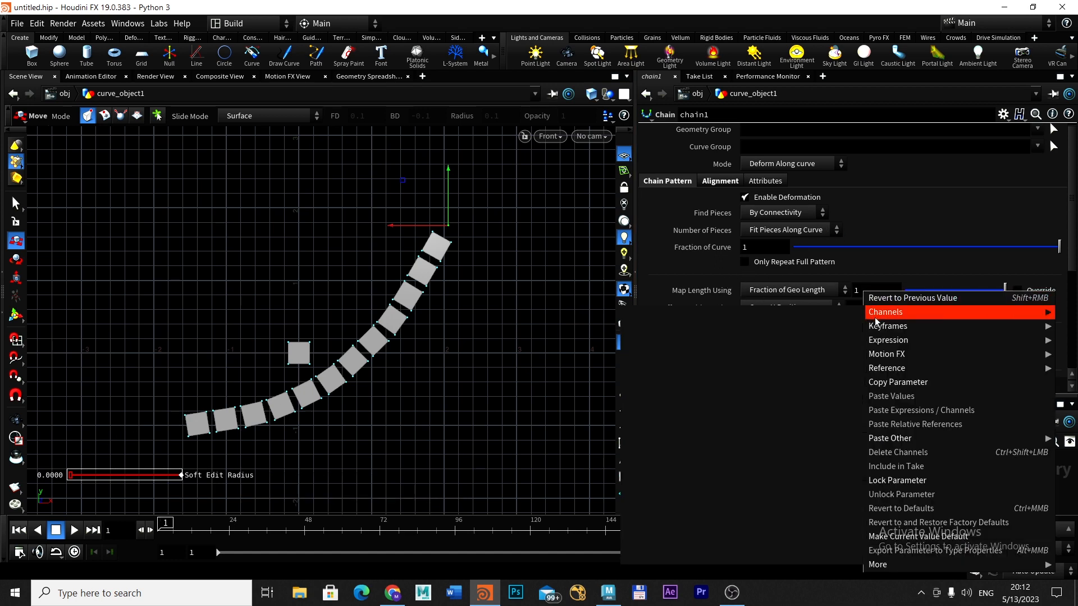
pyautogui.moveTo(878, 326)
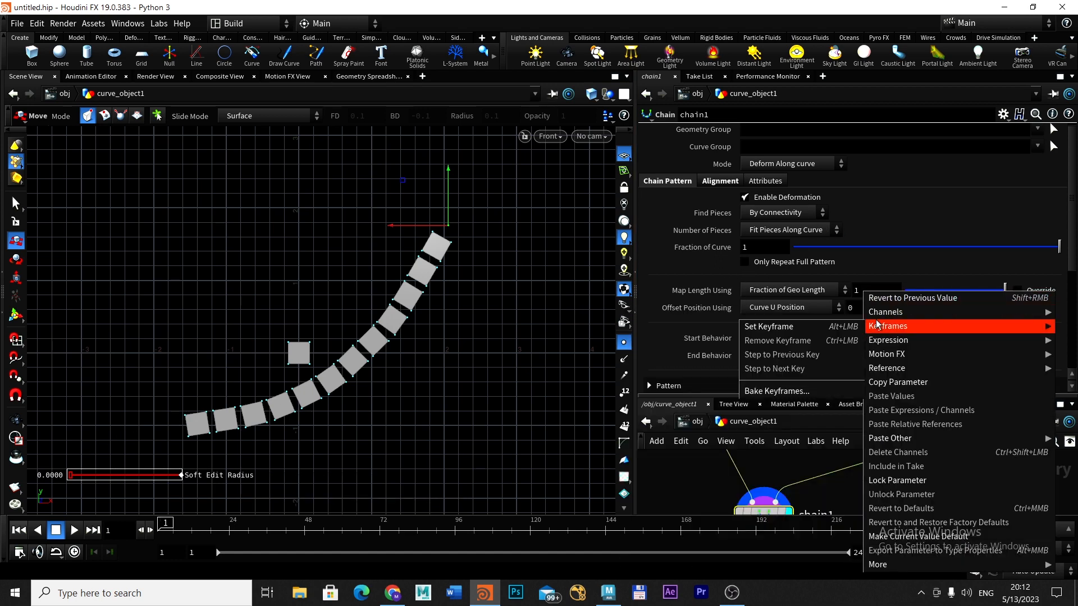
pyautogui.click(829, 331)
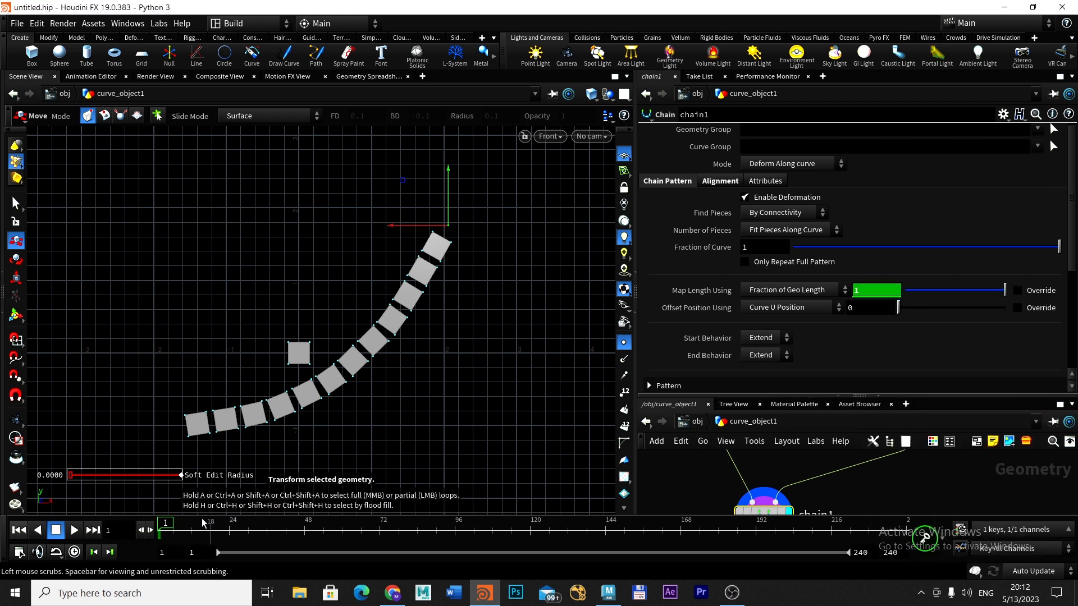
pyautogui.moveTo(168, 525); pyautogui.dragTo(903, 524)
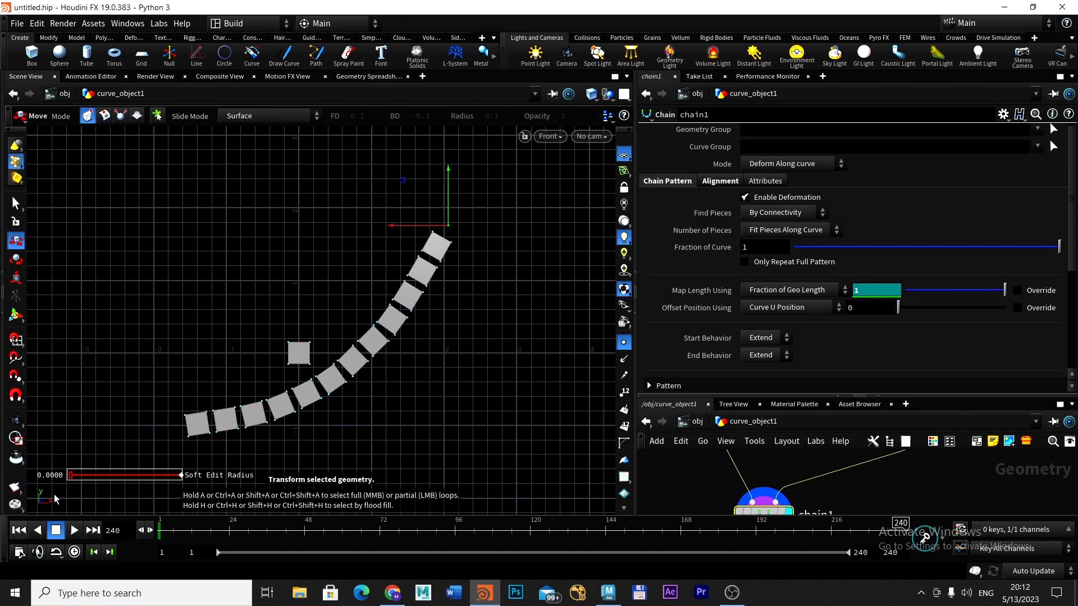
pyautogui.click(18, 530)
pyautogui.moveTo(1004, 290); pyautogui.dragTo(898, 287)
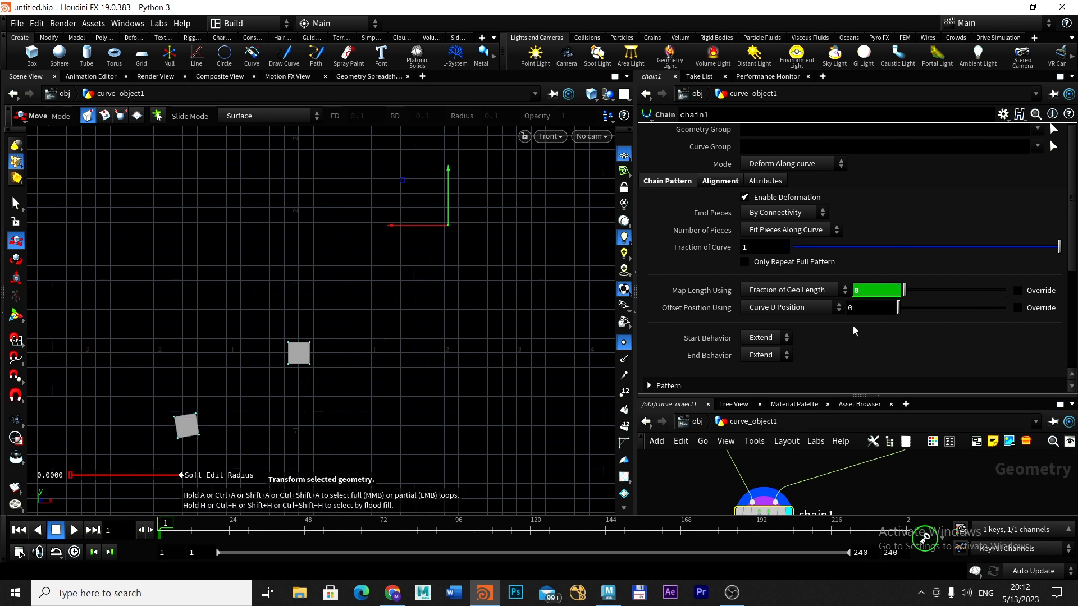
pyautogui.rightClick(878, 290)
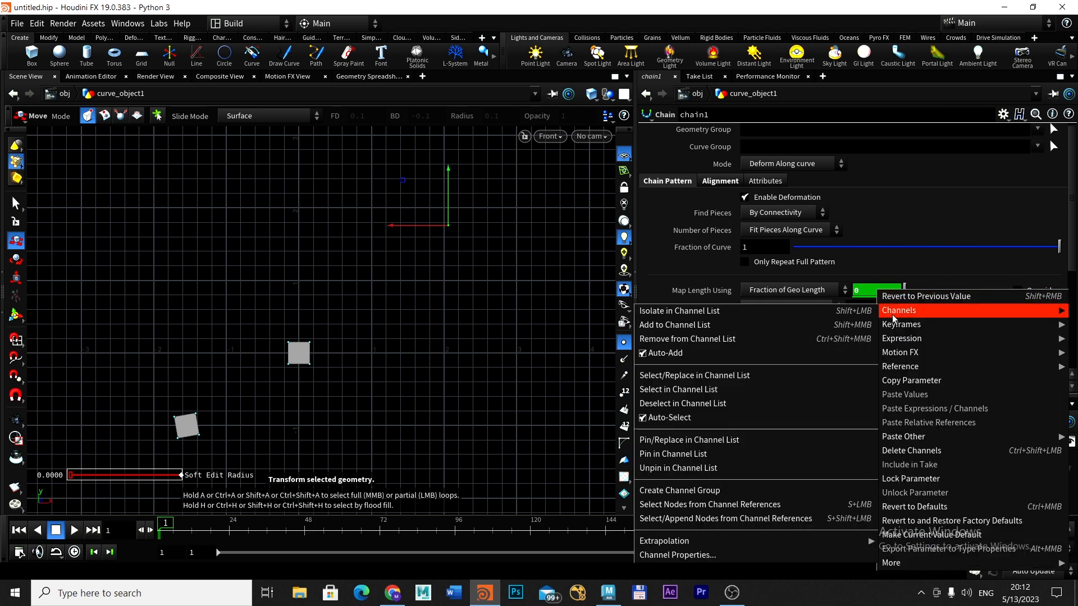
pyautogui.moveTo(894, 325)
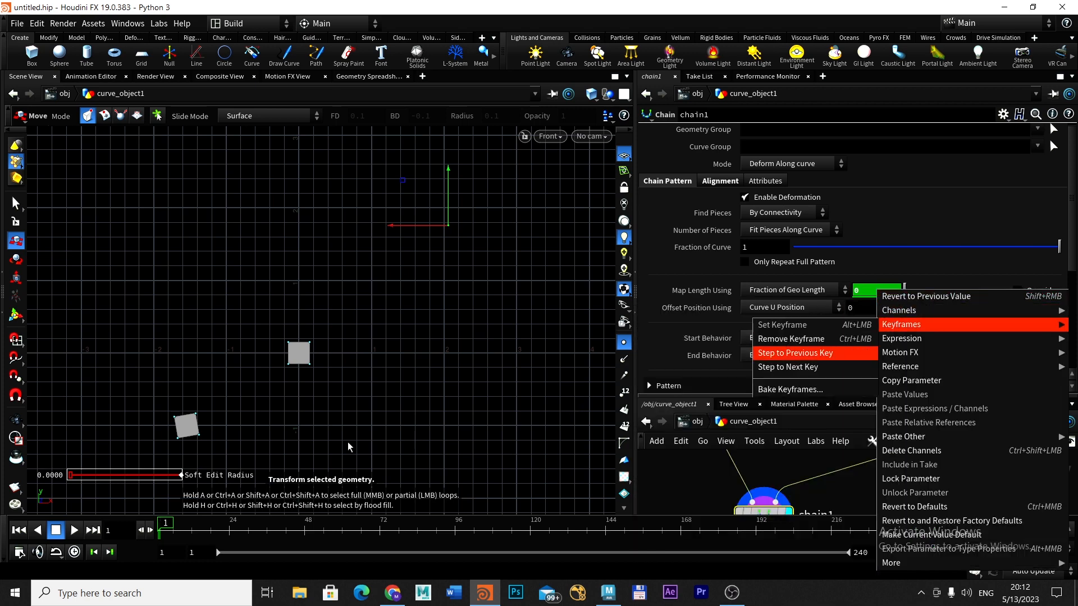
pyautogui.click(160, 522)
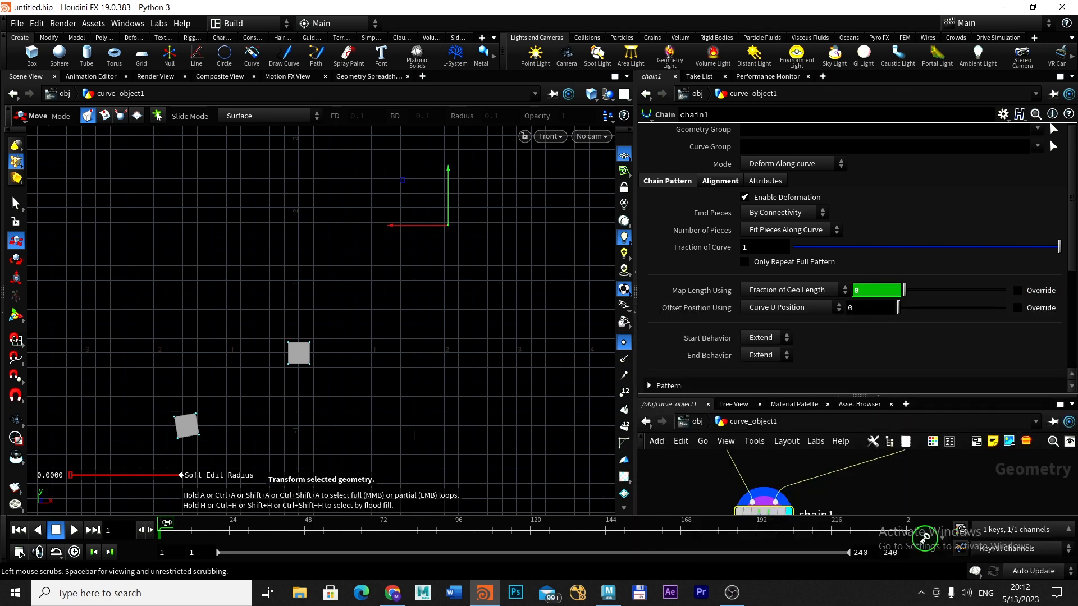
# Set chain1's Fraction of Geo Length to 1 at frame 240 and keyframe it
pyautogui.moveTo(166, 522); pyautogui.dragTo(989, 524)
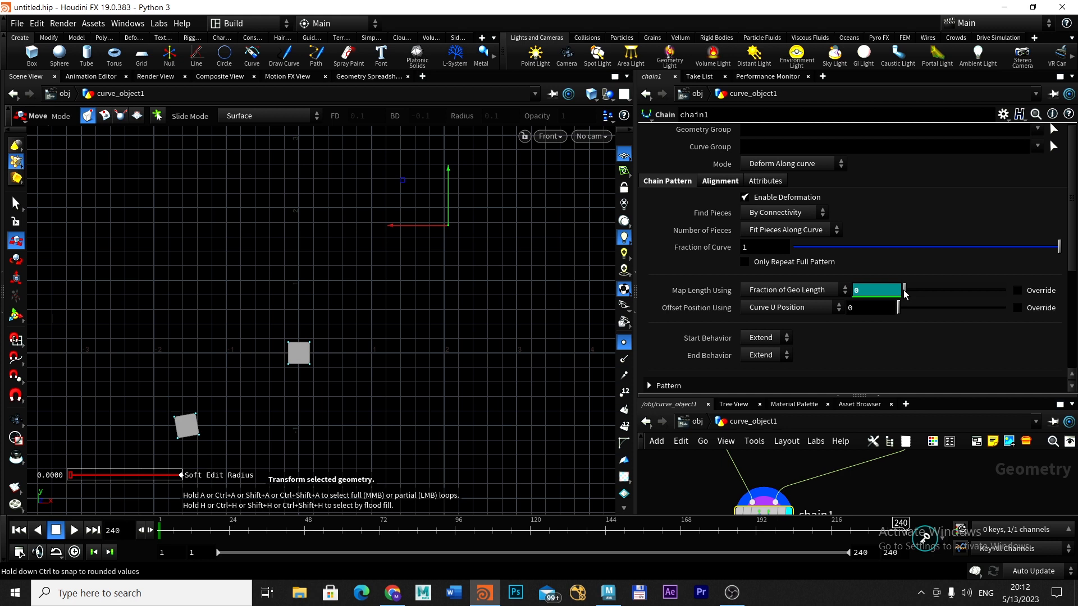
pyautogui.moveTo(903, 289); pyautogui.dragTo(1033, 305)
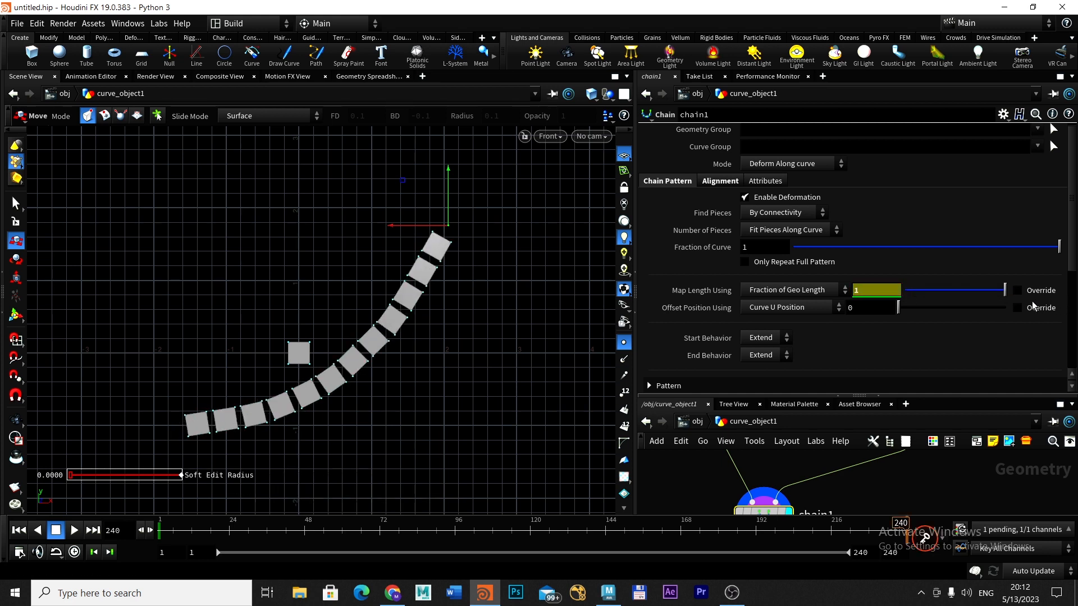
pyautogui.rightClick(867, 285)
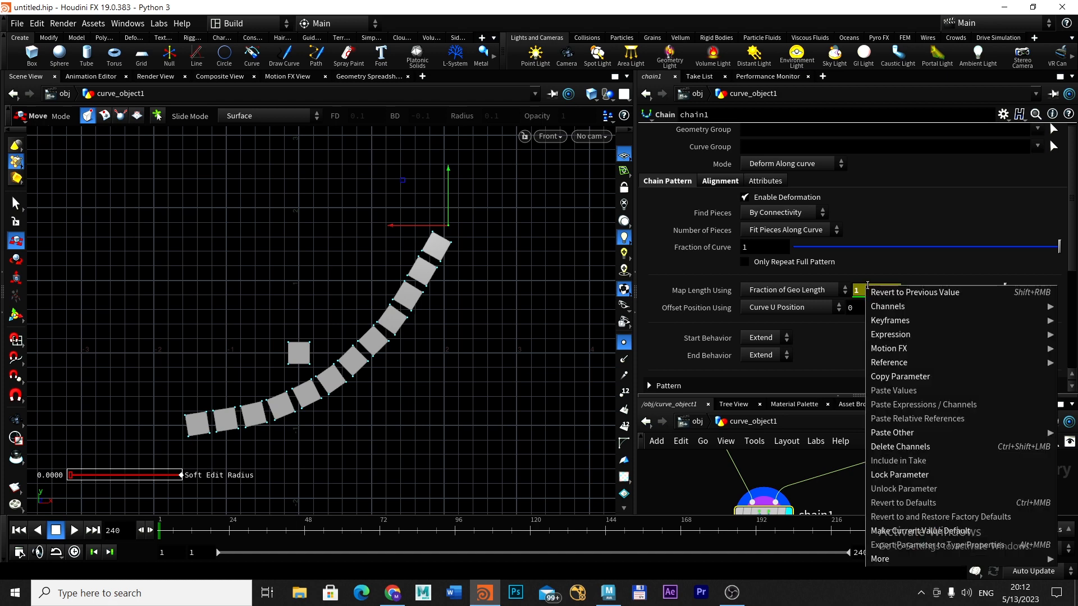
pyautogui.moveTo(1032, 318)
pyautogui.click(844, 319)
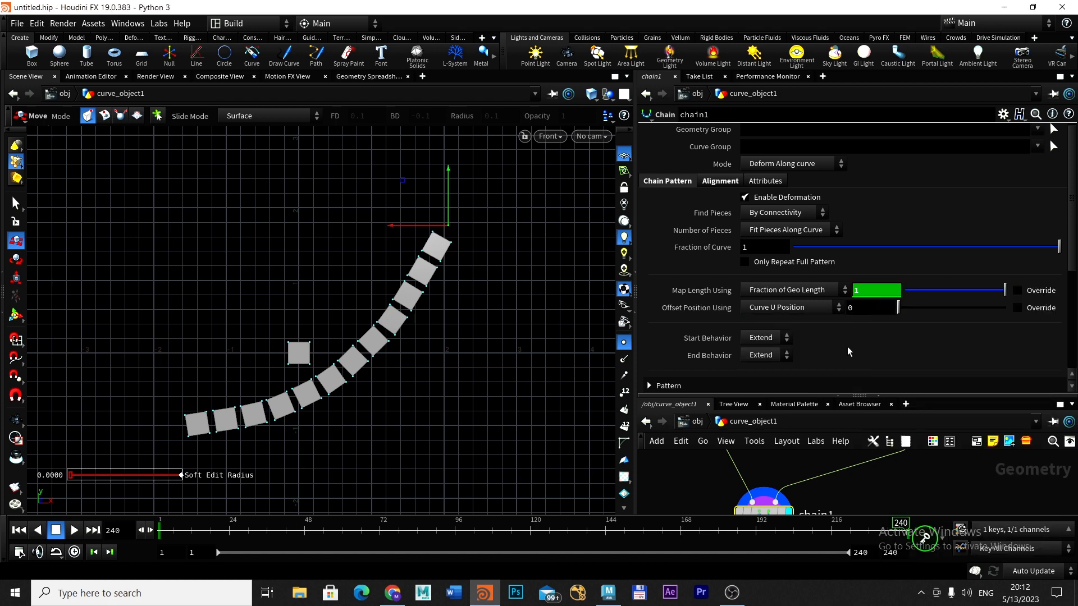
# Rewind to frame 1 and play back the chain animation
pyautogui.click(19, 530)
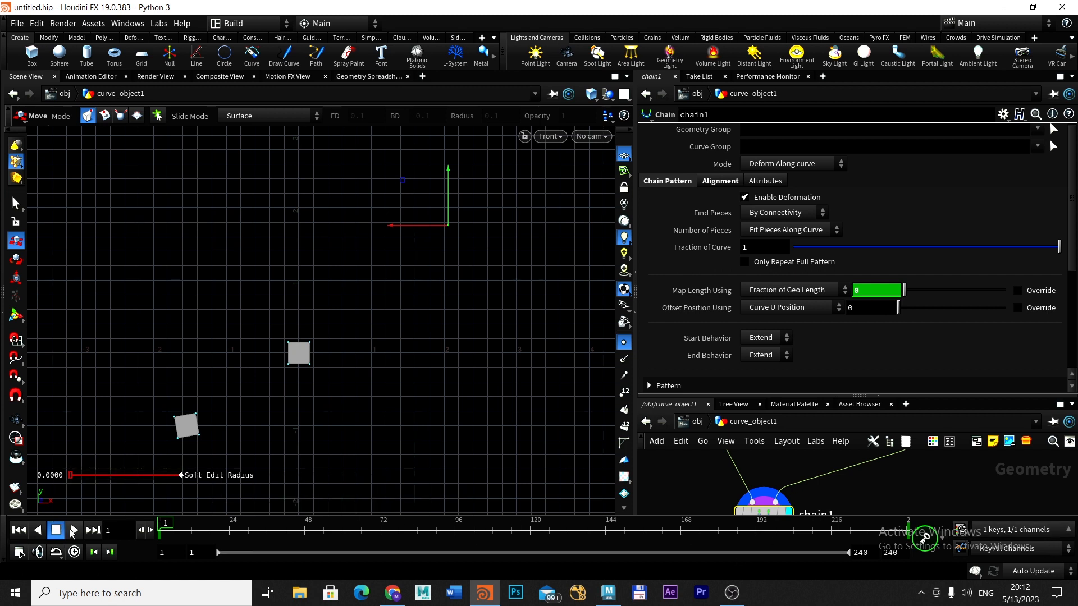
pyautogui.click(72, 530)
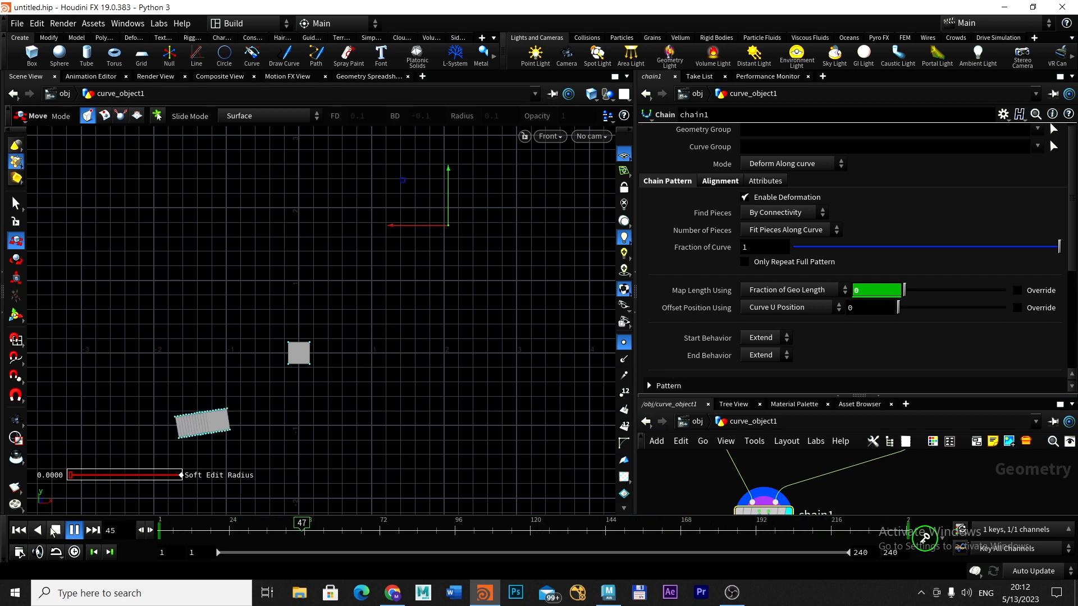
# Enable Realtime Playback in Houdini's global animation options with Step 3 and Multiplier 3, and watch the chain animation from the start
pyautogui.click(19, 551)
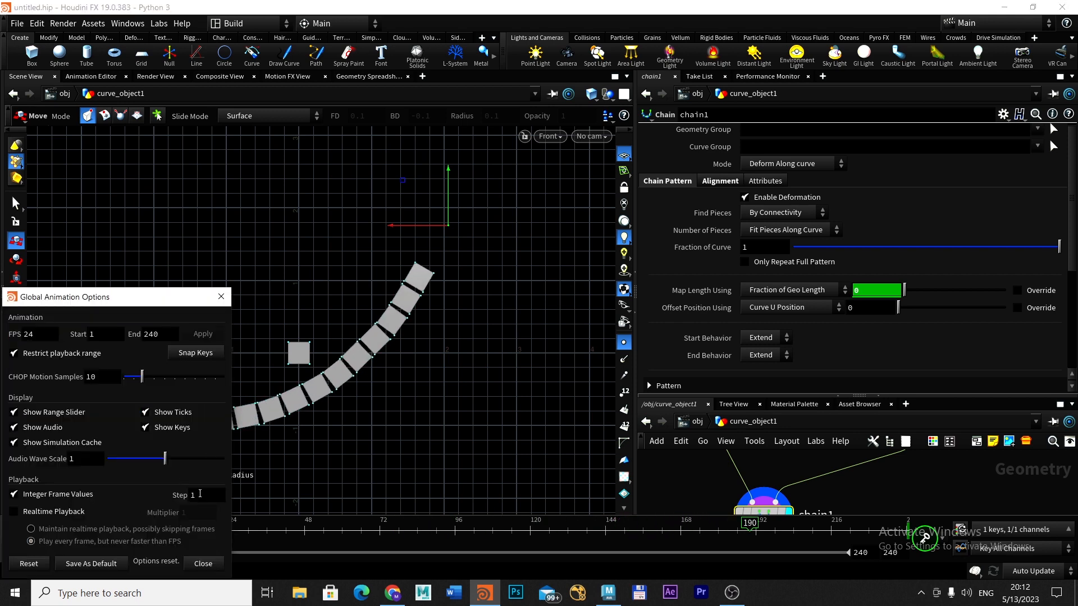
pyautogui.click(19, 514)
pyautogui.click(190, 496)
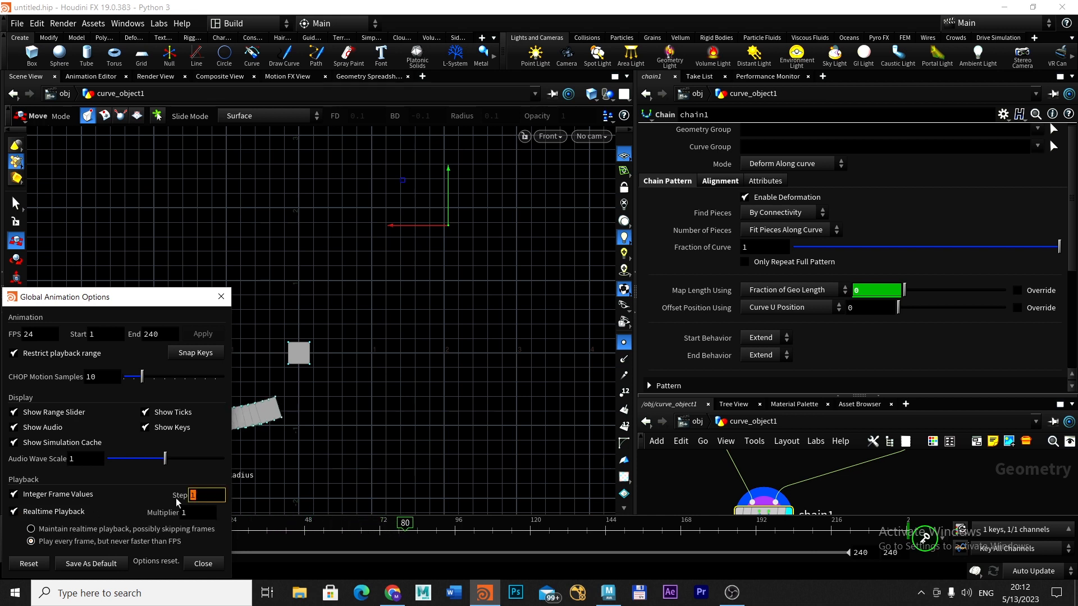
pyautogui.write('3')
pyautogui.press('Tab')
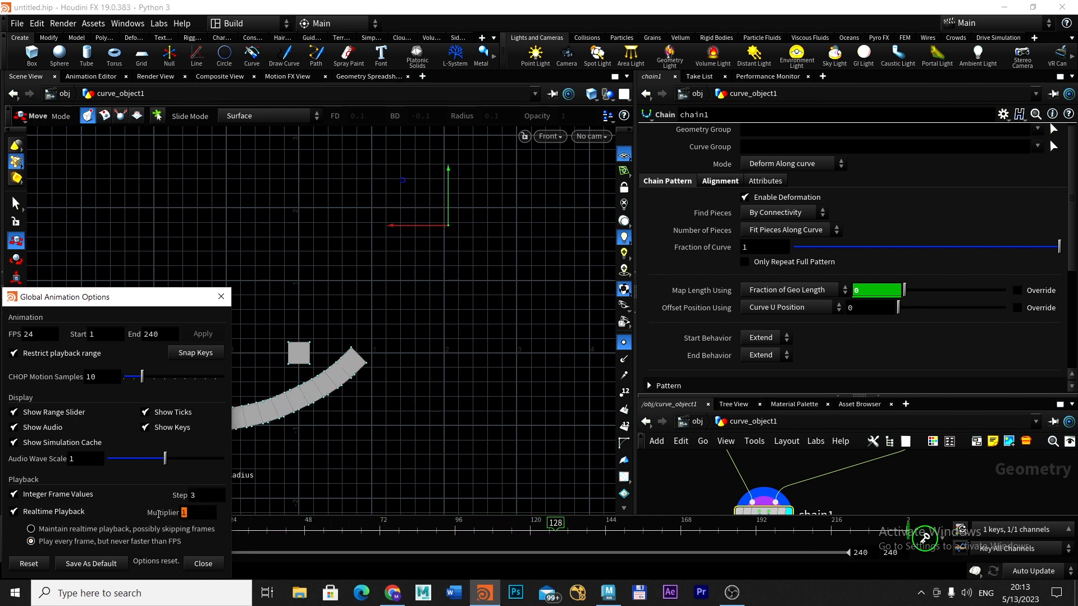
pyautogui.write('3')
pyautogui.click(203, 496)
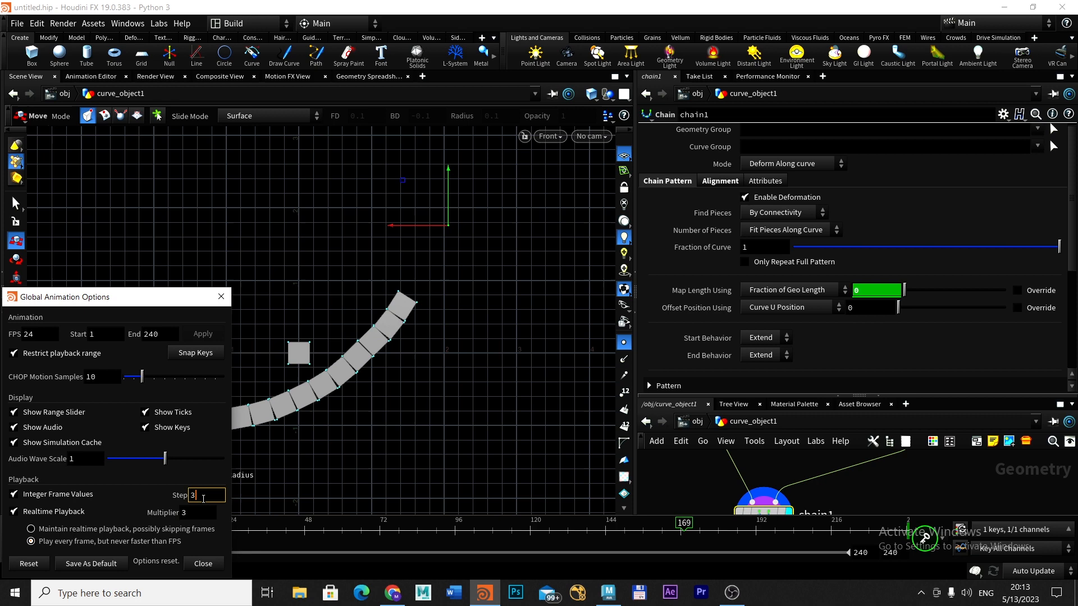
pyautogui.click(203, 563)
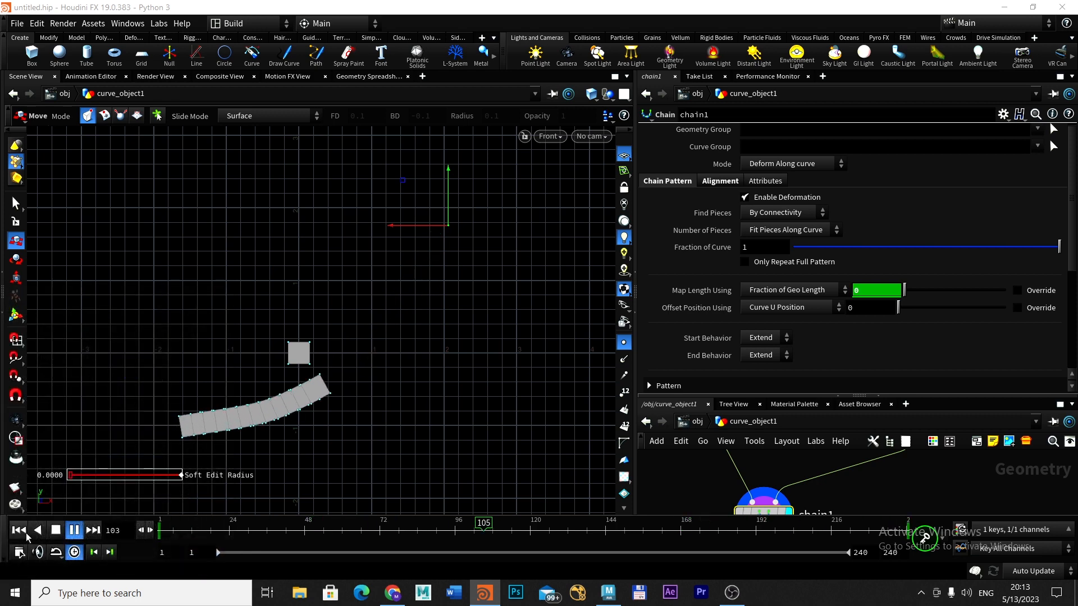
pyautogui.click(23, 532)
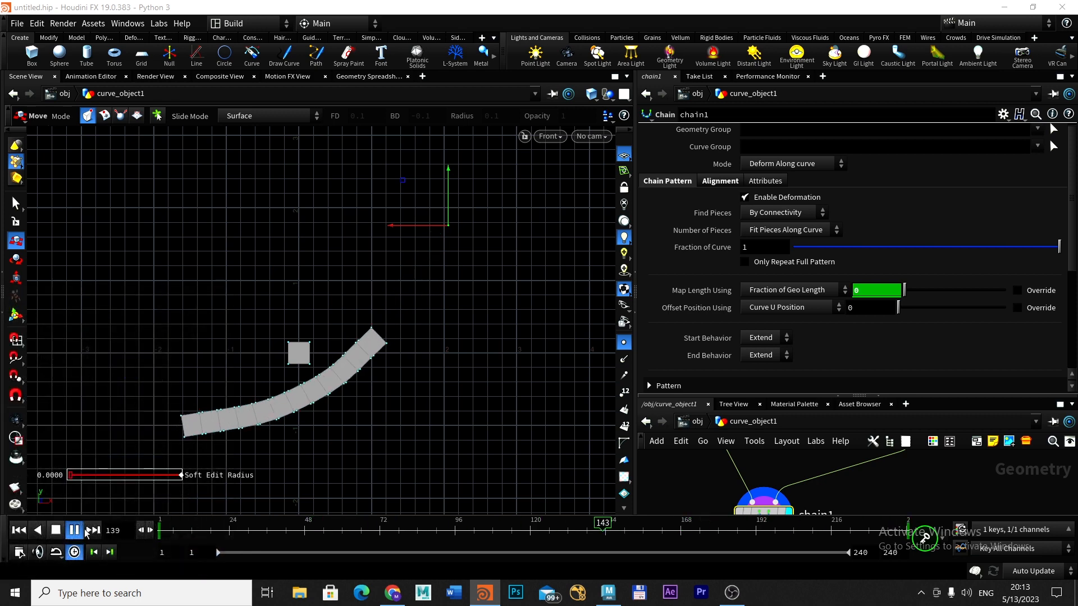
# Raise the playback Step and Multiplier to 6 in the global animation options and replay the animation from frame 1
pyautogui.click(20, 552)
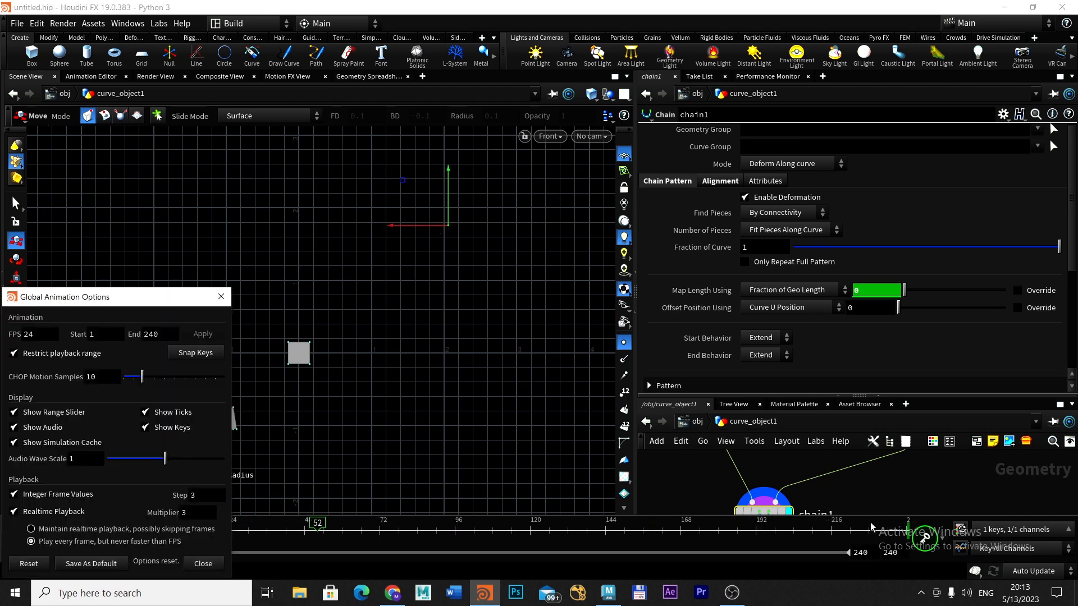
pyautogui.moveTo(102, 297); pyautogui.dragTo(140, 179)
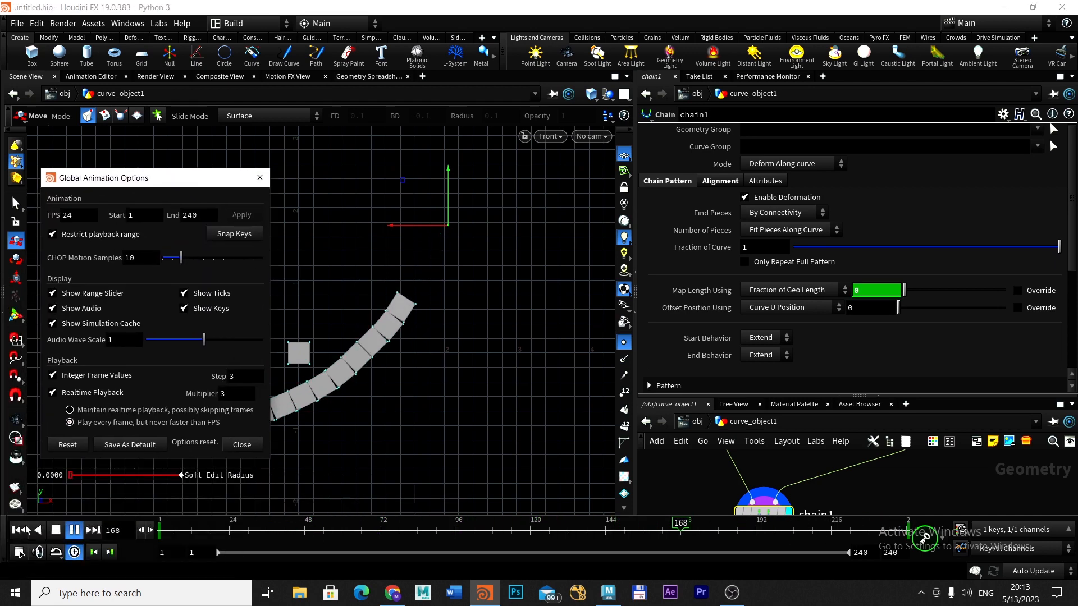
pyautogui.click(55, 530)
pyautogui.click(237, 376)
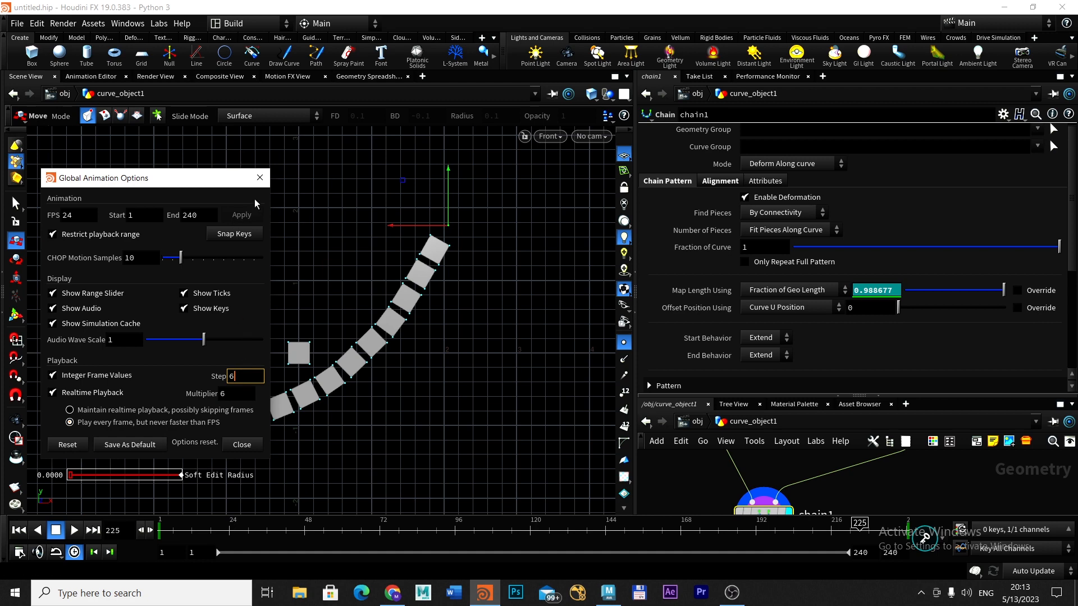
pyautogui.click(266, 180)
pyautogui.click(21, 531)
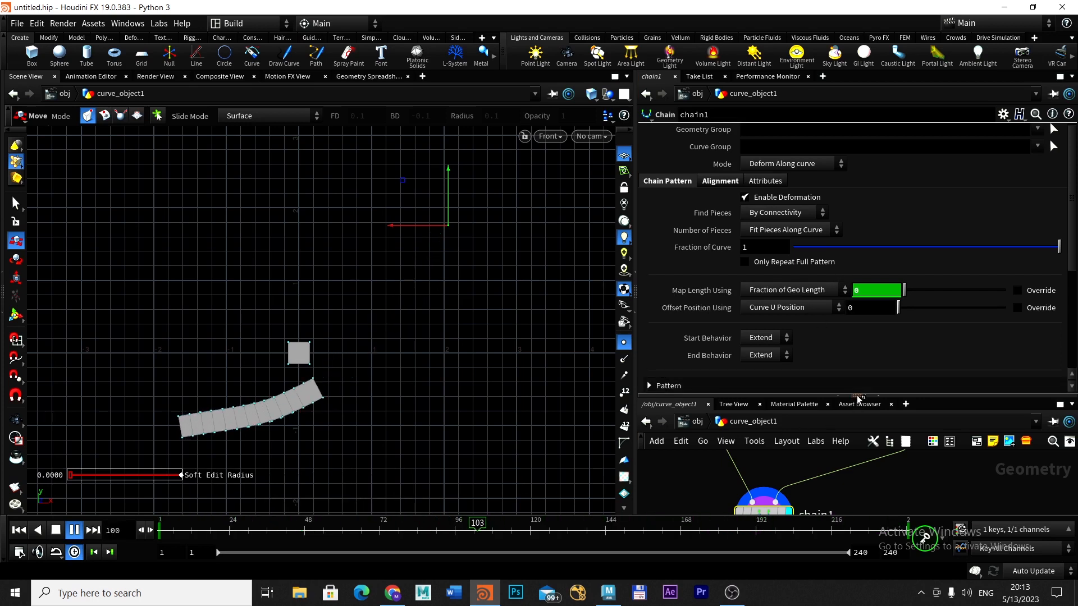
# Enlarge the network editor pane, stop playback and move the chain1 node slightly lower beneath its inputs
pyautogui.moveTo(858, 396); pyautogui.dragTo(854, 184)
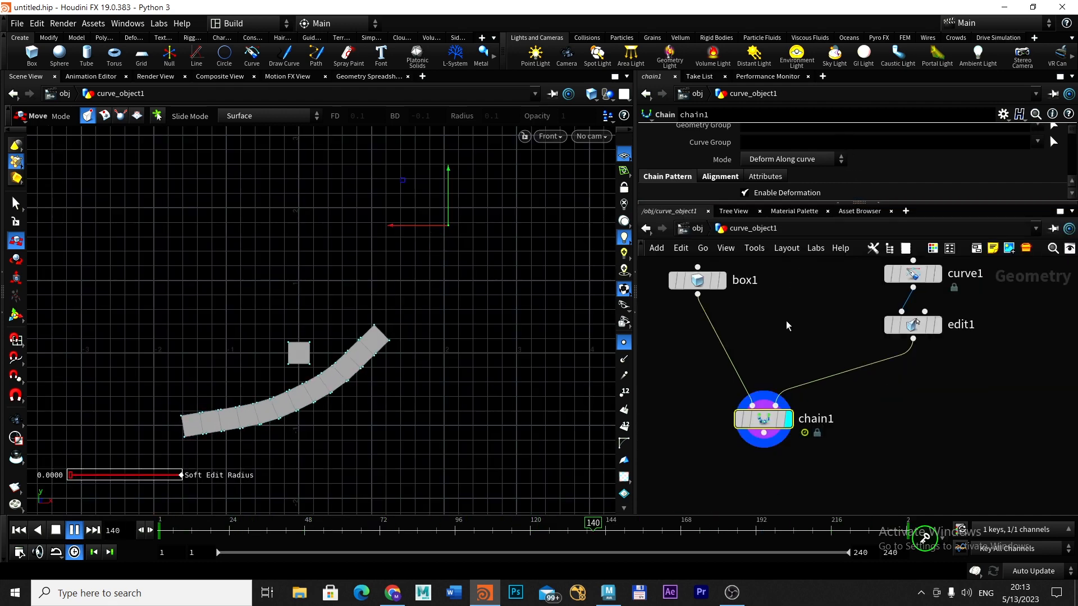
pyautogui.moveTo(787, 324); pyautogui.dragTo(790, 381, button='middle')
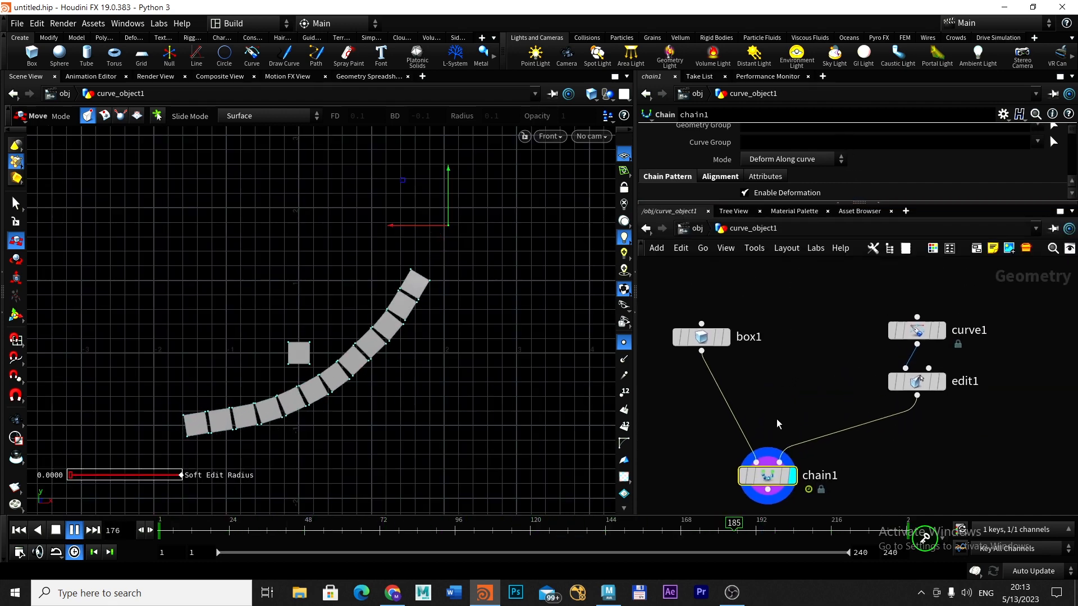
pyautogui.moveTo(764, 469)
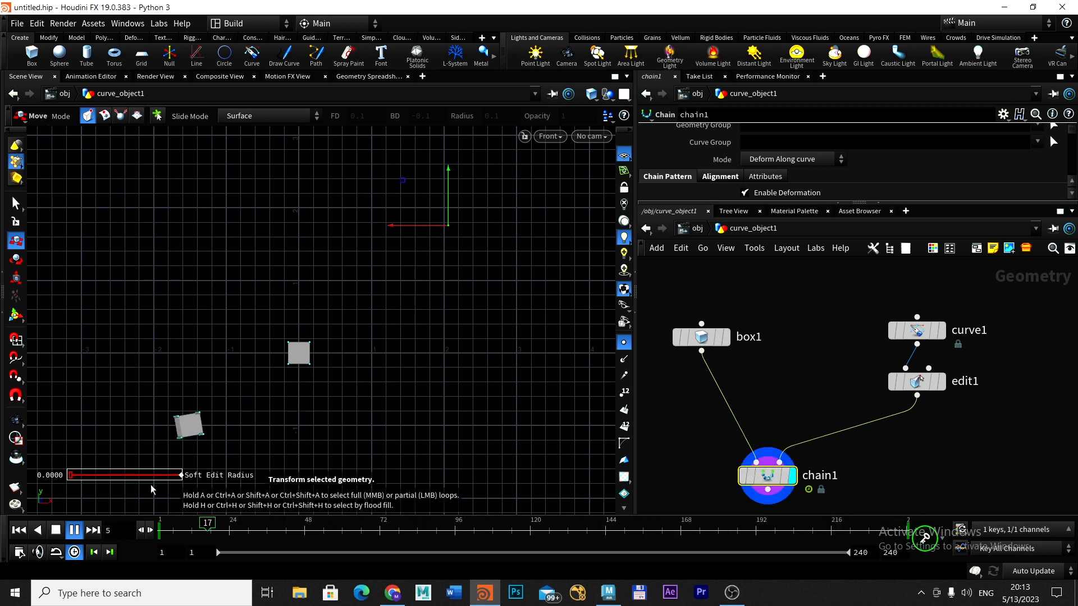
pyautogui.click(55, 529)
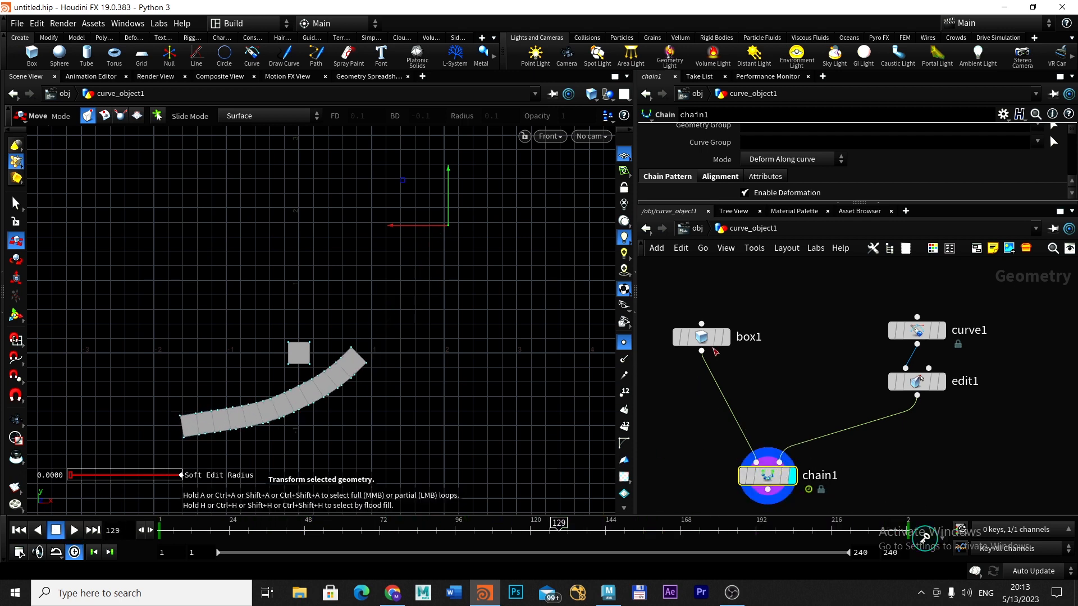
pyautogui.scroll(-3, 757, 367)
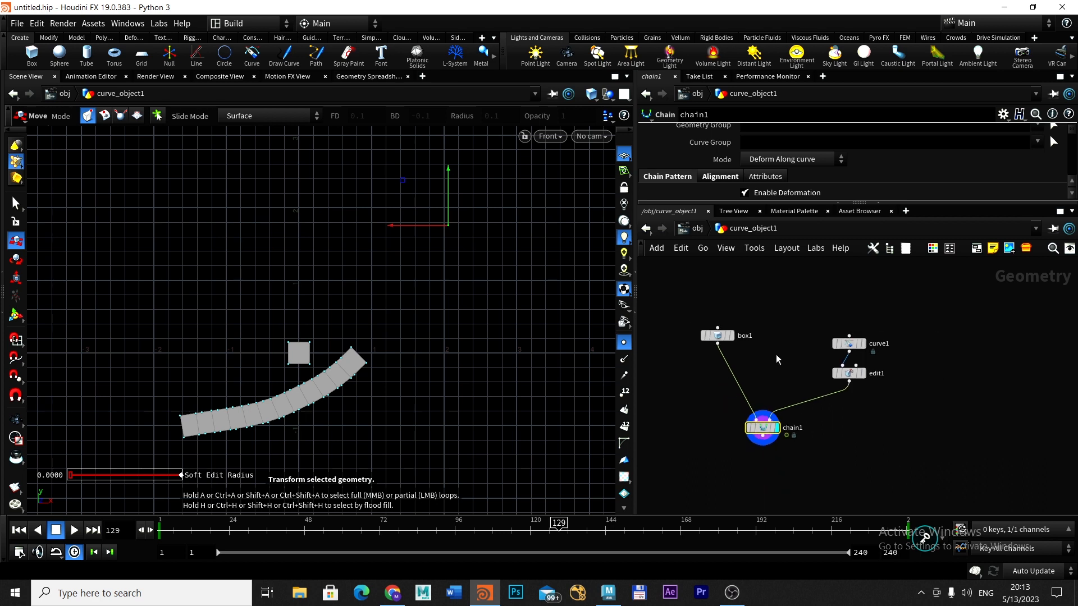
pyautogui.moveTo(765, 430); pyautogui.dragTo(761, 450)
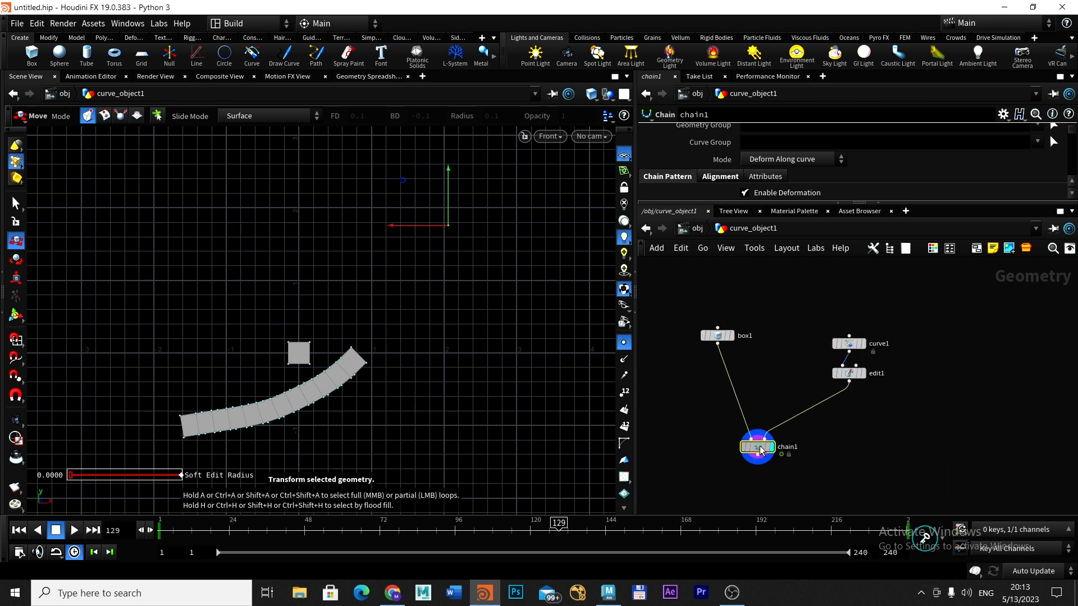
# Inspect the box1 node, reselect chain1 and play the chain animation back from frame 1
pyautogui.click(715, 338)
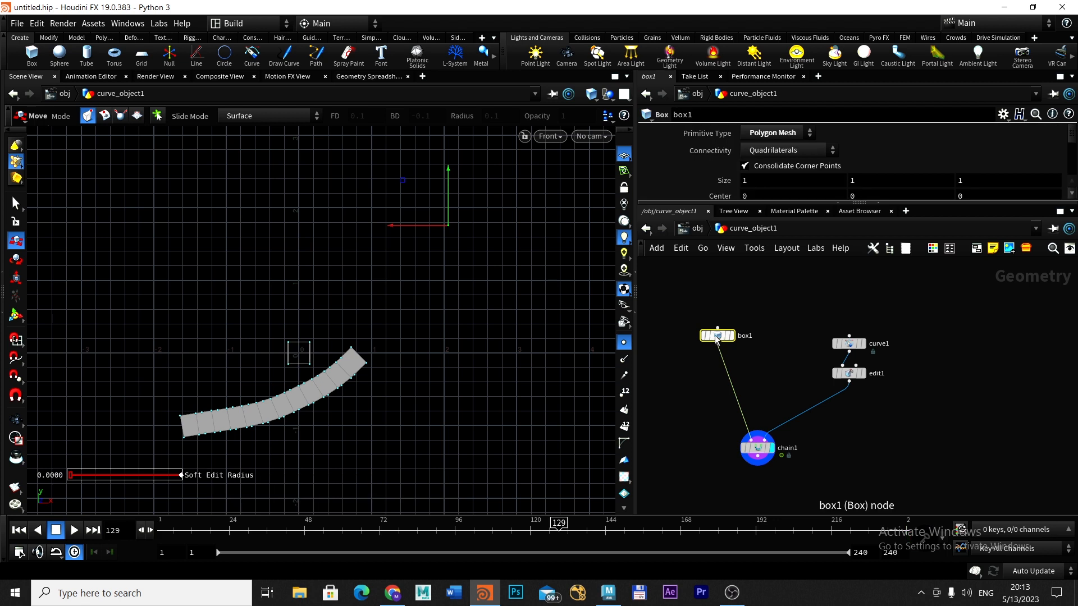
pyautogui.click(756, 448)
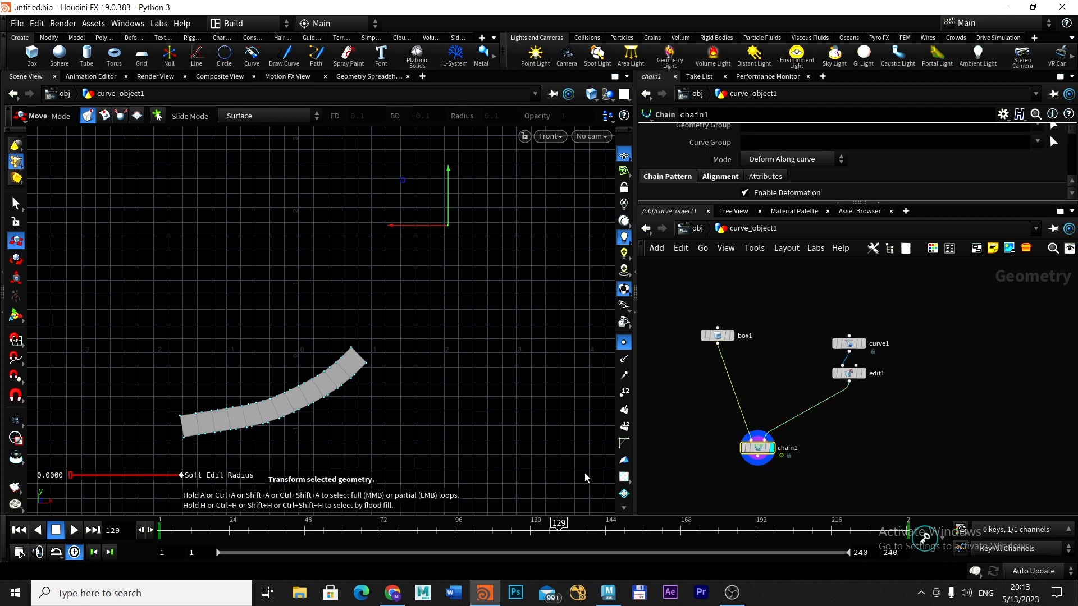
pyautogui.click(19, 529)
pyautogui.click(73, 530)
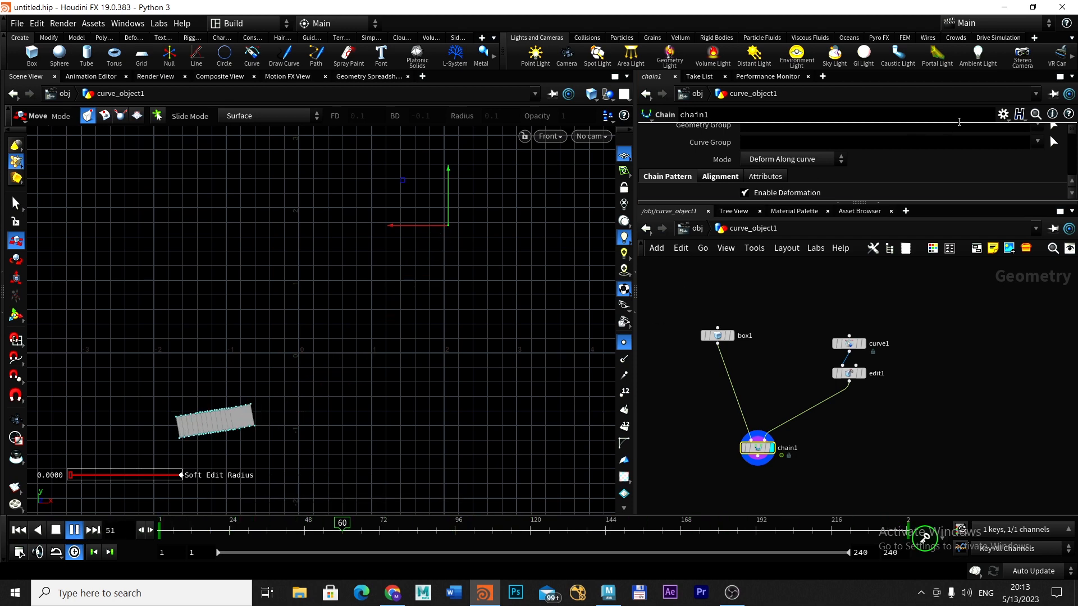
# Restore Houdini and Maya to side-by-side windows and play the MASH animation in Maya with its Outliner and Attribute Editor collapsed
pyautogui.click(1033, 8)
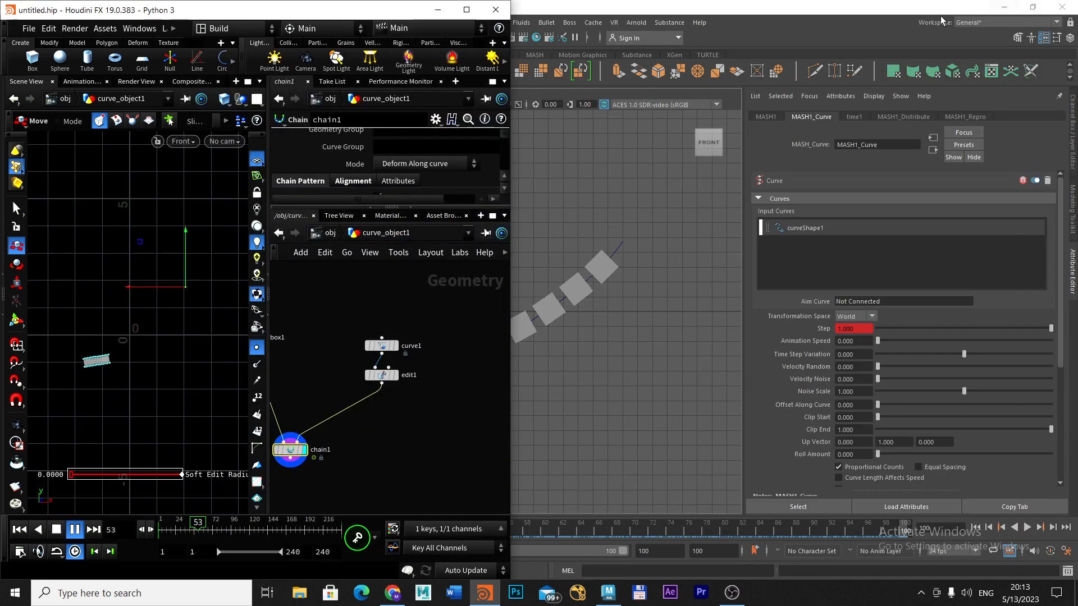
pyautogui.click(1033, 7)
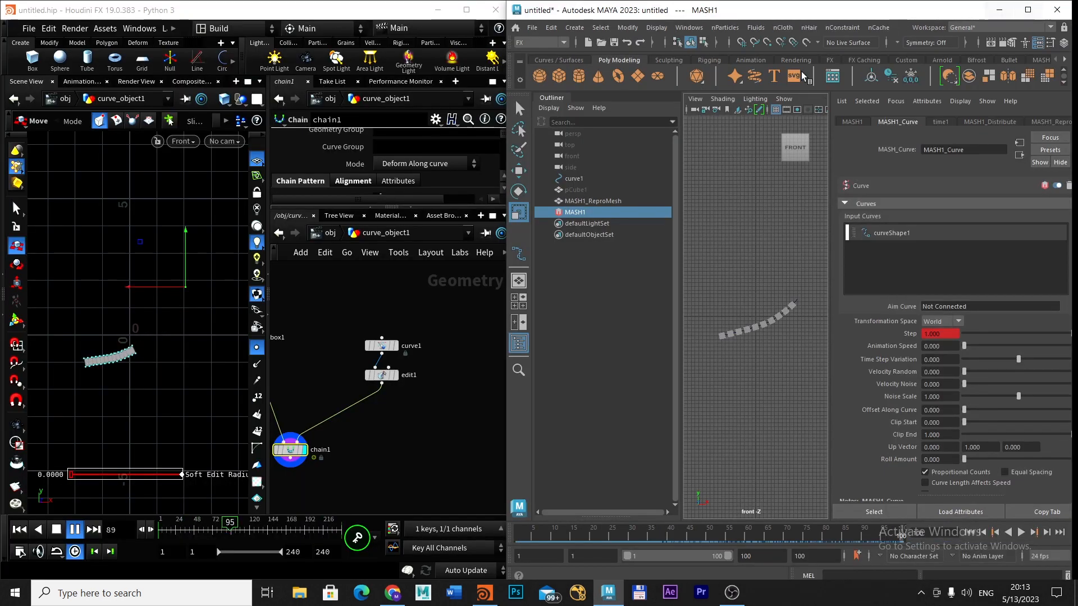
pyautogui.click(1021, 532)
pyautogui.click(551, 97)
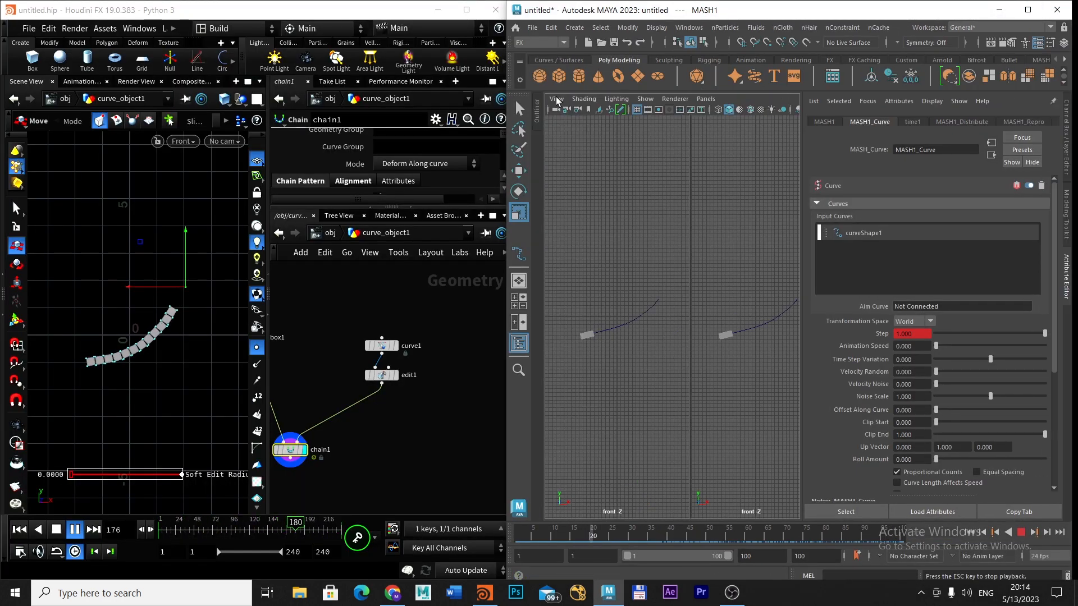
pyautogui.click(1064, 271)
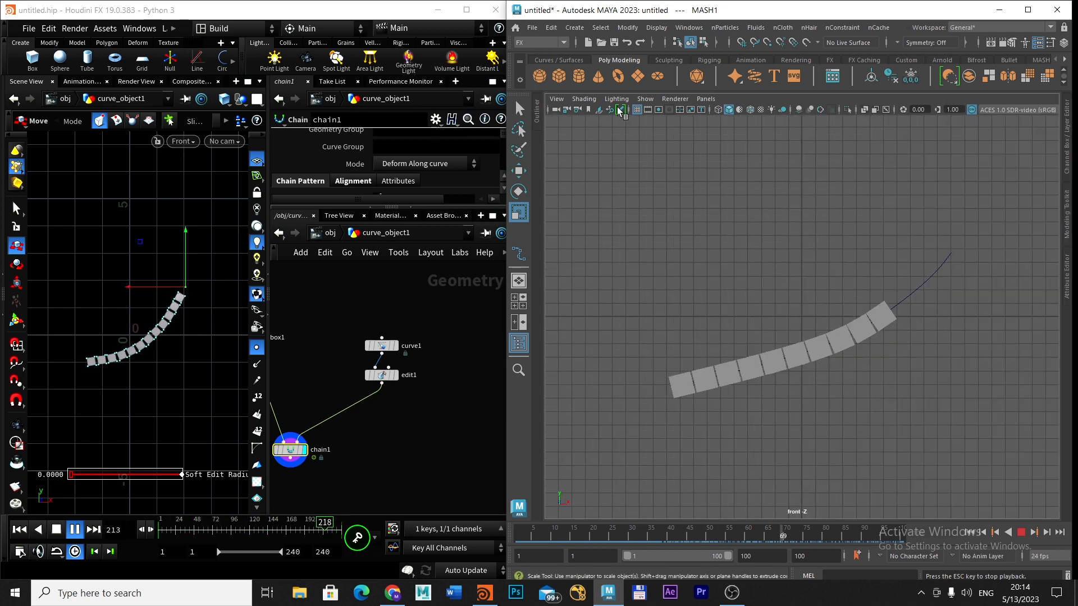
# Maximize Houdini's scene view pane and resize the Houdini and Maya windows to share the screen about evenly
pyautogui.click(477, 248)
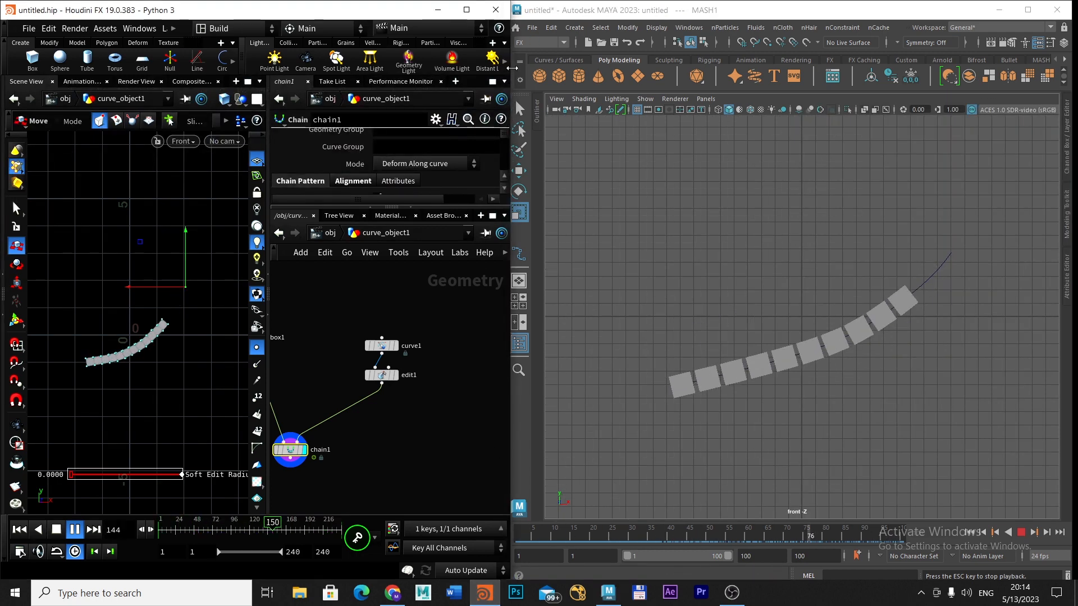
pyautogui.moveTo(512, 99); pyautogui.dragTo(536, 99)
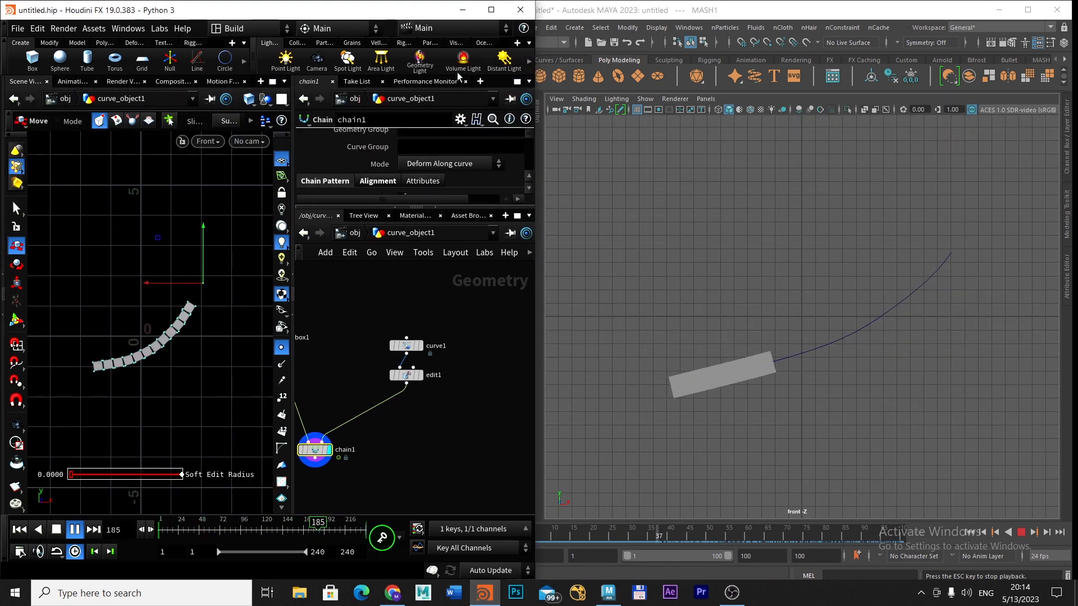
pyautogui.click(271, 81)
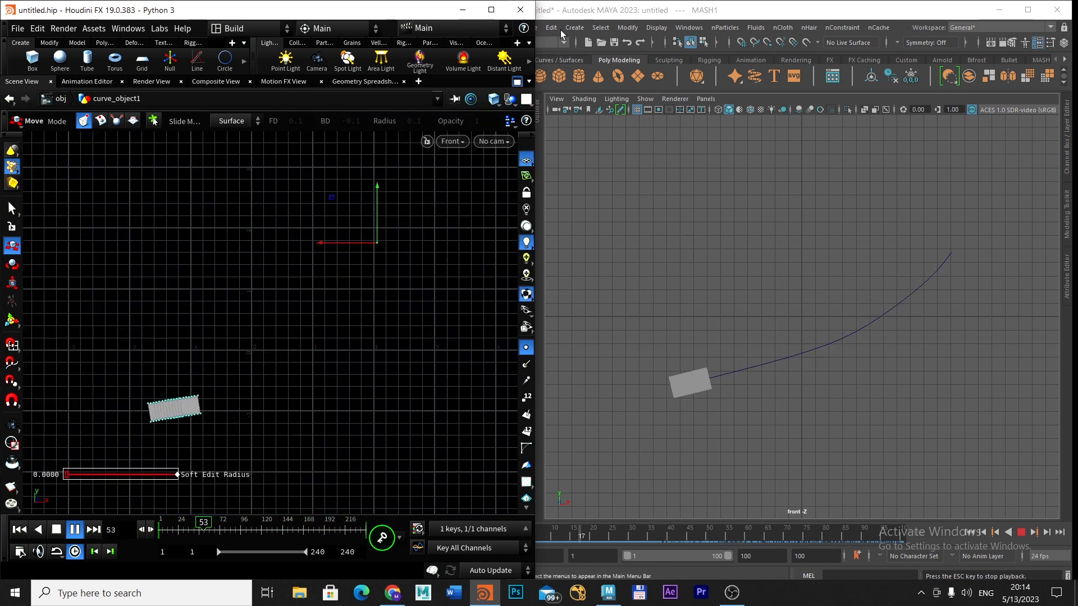
pyautogui.click(561, 10)
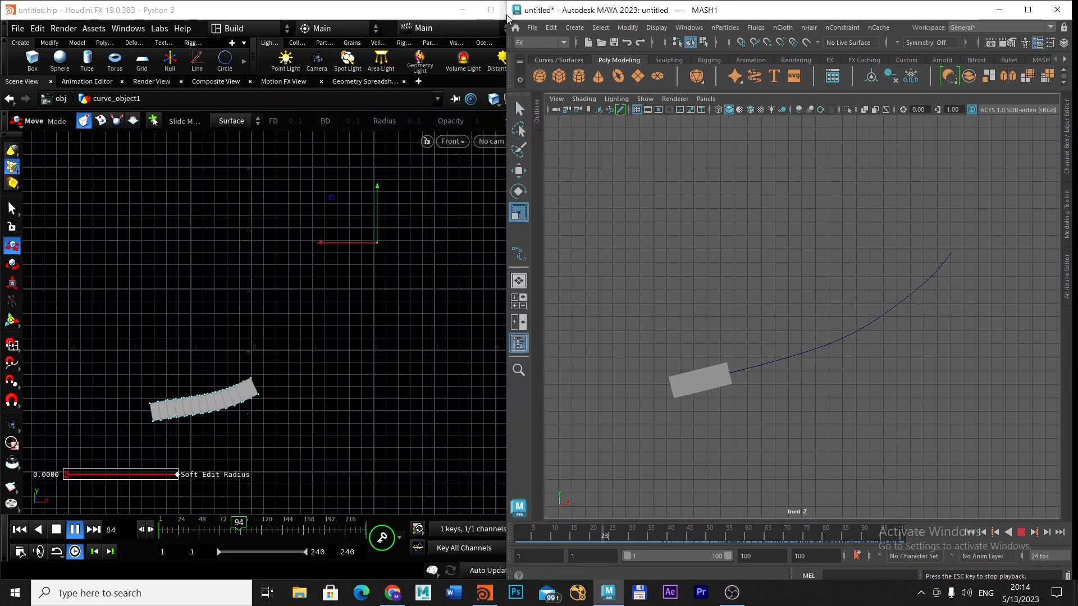
pyautogui.moveTo(505, 12); pyautogui.dragTo(533, 18)
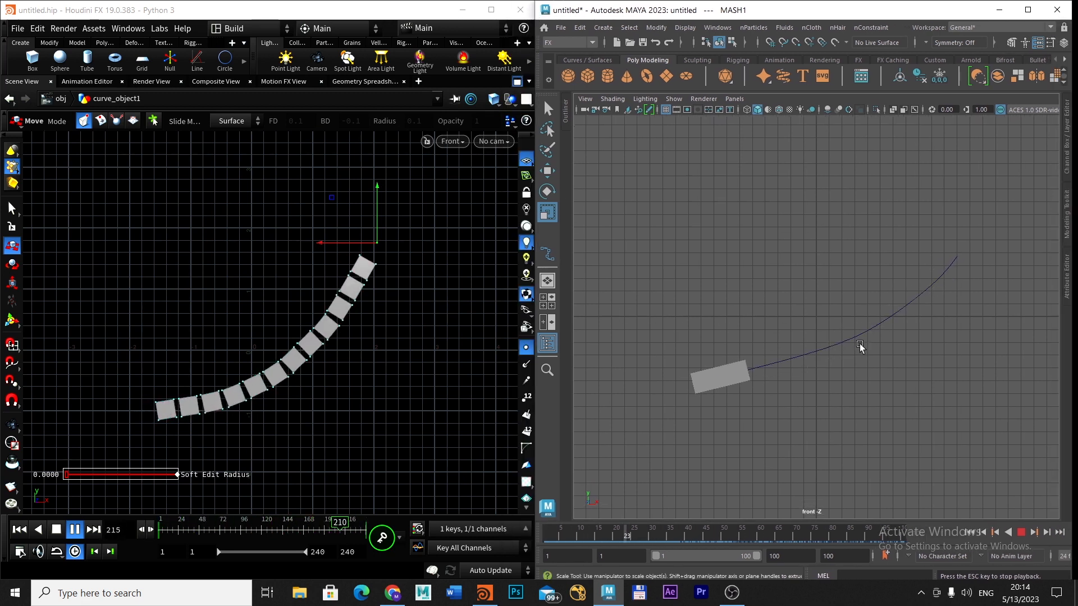
# Stop Maya's playback and move the control vertices near curve1's upper end to extend and reshape the curve
pyautogui.press('Escape')
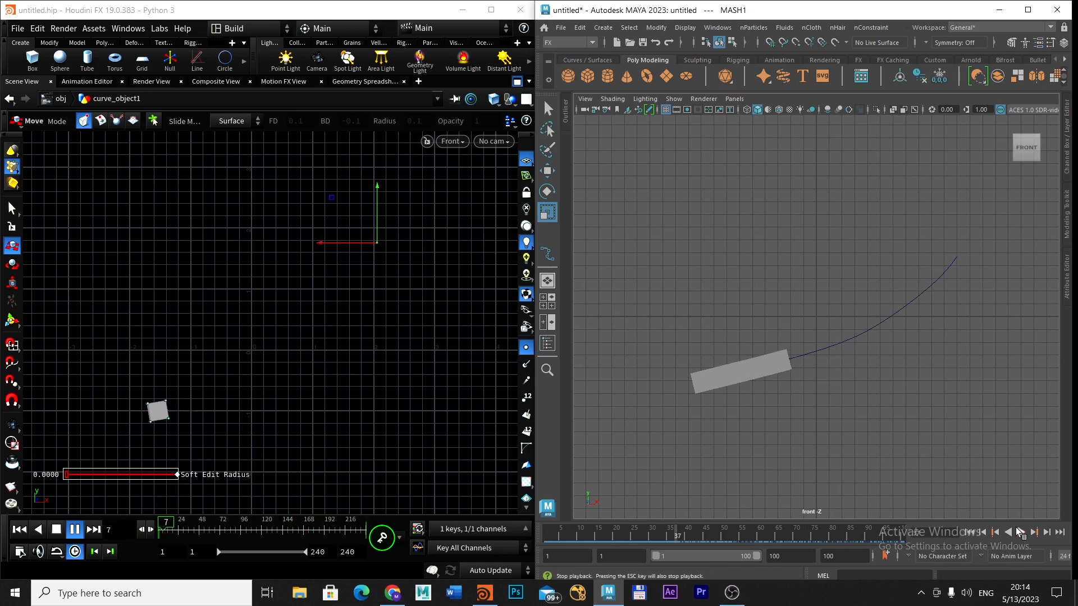
pyautogui.click(943, 279)
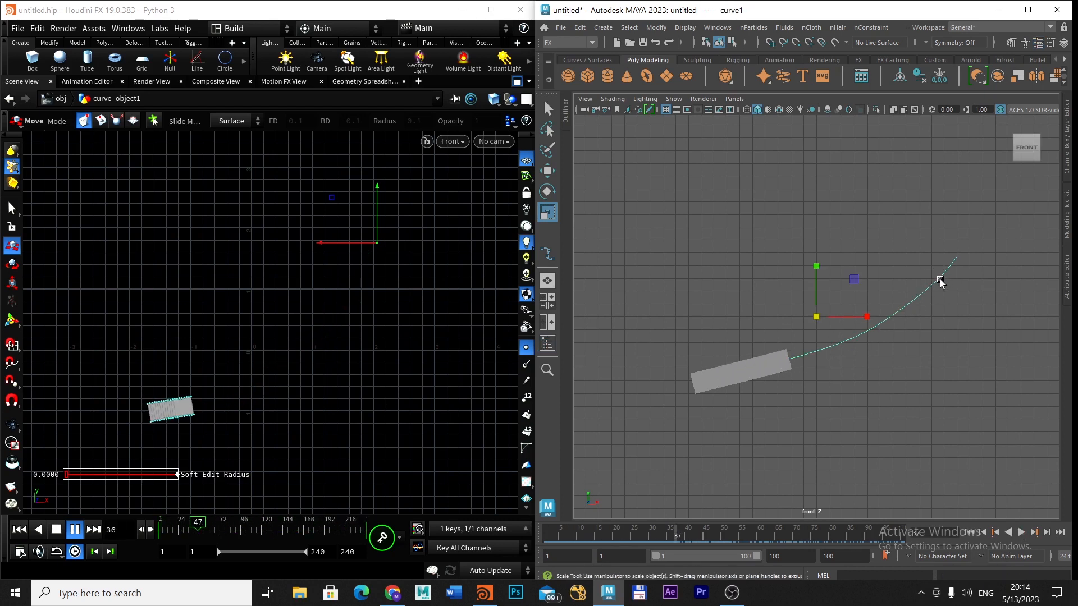
pyautogui.moveTo(940, 256); pyautogui.dragTo(888, 257, button='right')
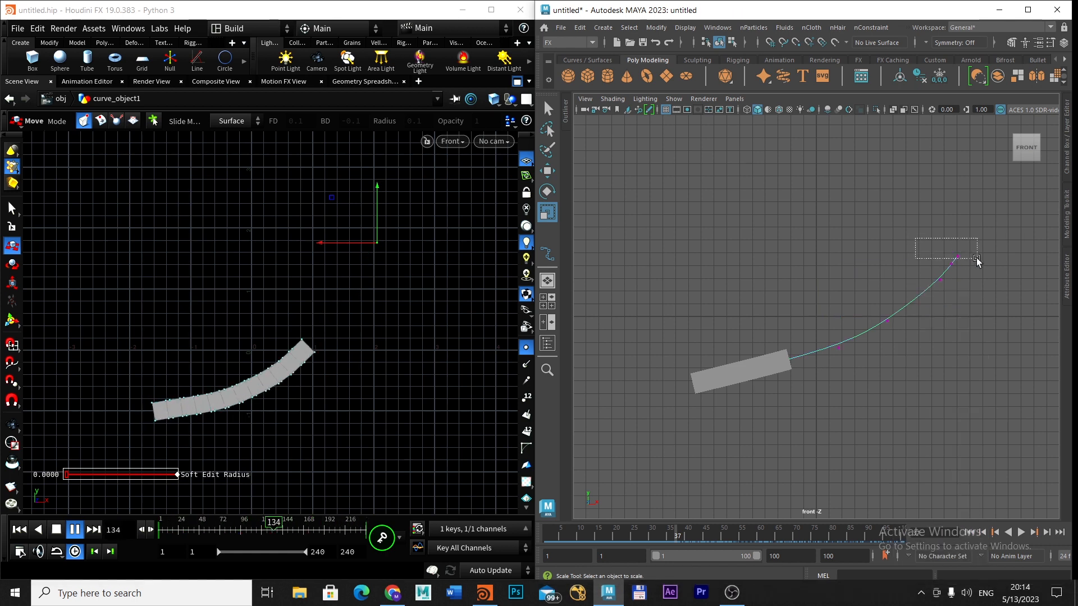
pyautogui.moveTo(977, 260); pyautogui.dragTo(989, 219)
pyautogui.press('w')
pyautogui.moveTo(916, 243); pyautogui.dragTo(943, 283)
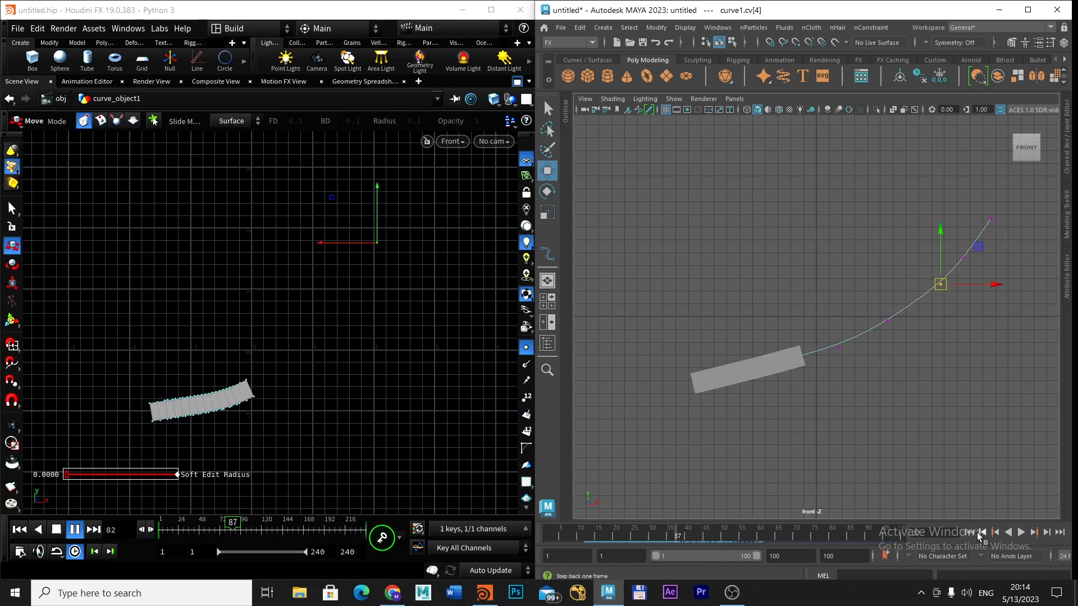
# Play the MASH animation on the reshaped curve in Maya, compare it with Houdini's chain animation, and stop Maya's playback
pyautogui.click(1021, 532)
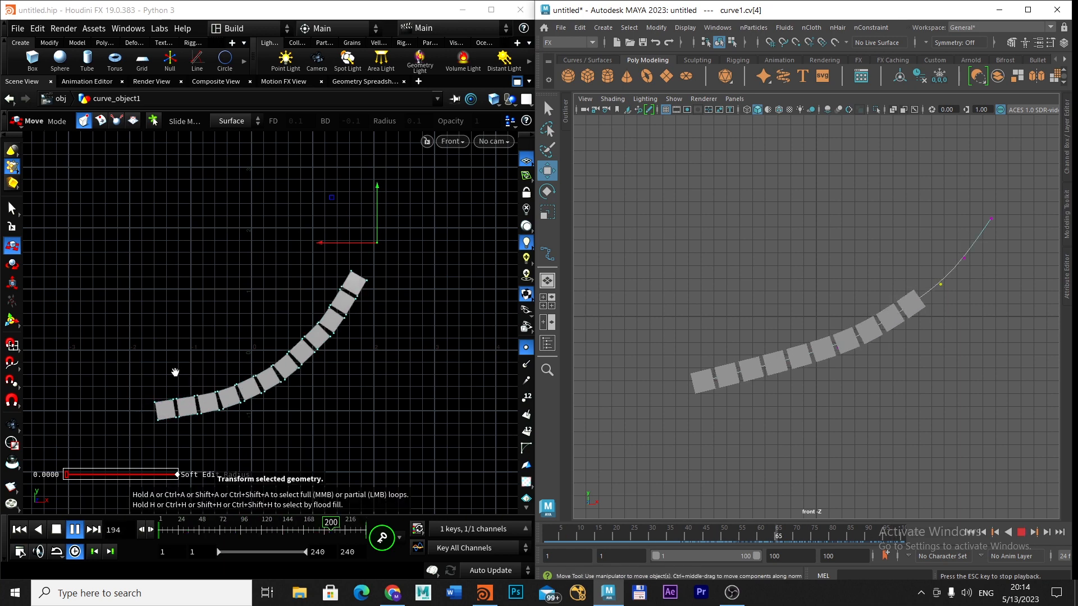
pyautogui.keyDown('alt'); pyautogui.moveTo(313, 392); pyautogui.dragTo(342, 363, button='middle'); pyautogui.keyUp('alt')
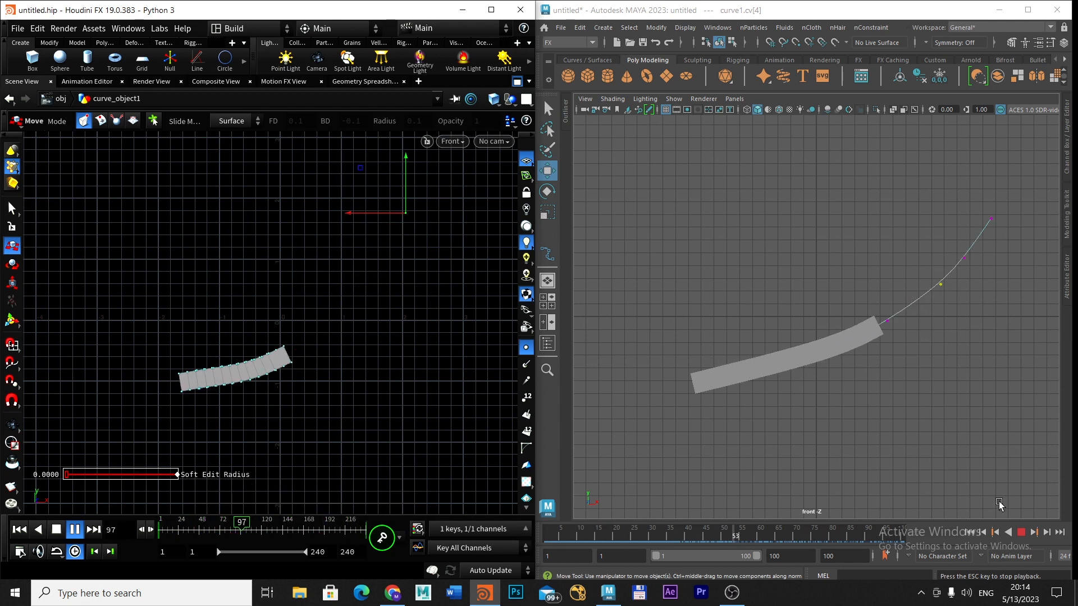
pyautogui.click(1022, 533)
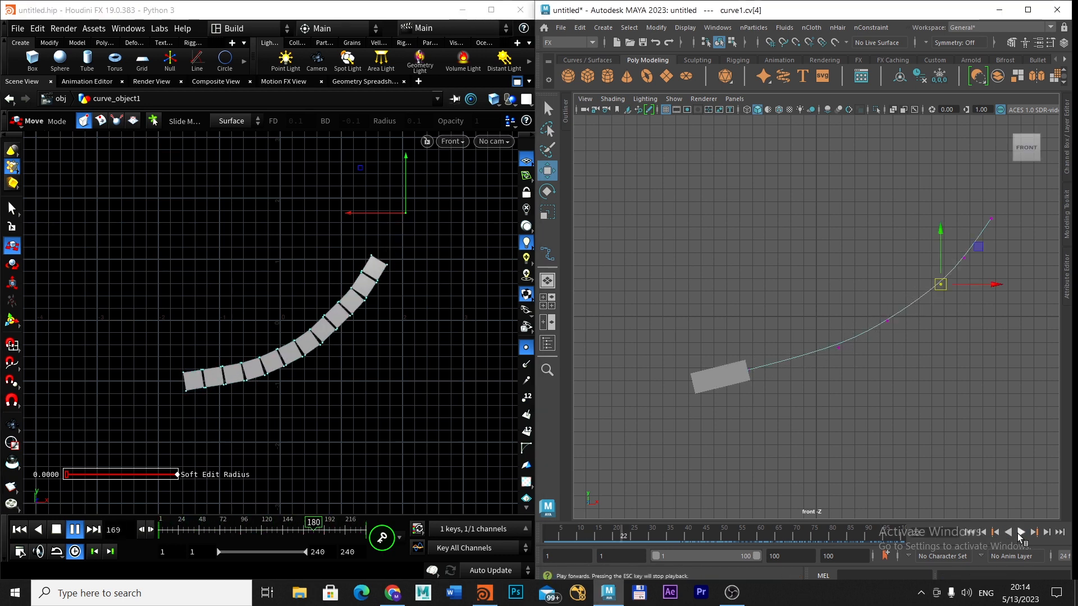
# Stop Houdini's playback and move both the Houdini and Maya timelines to their last frames
pyautogui.click(57, 533)
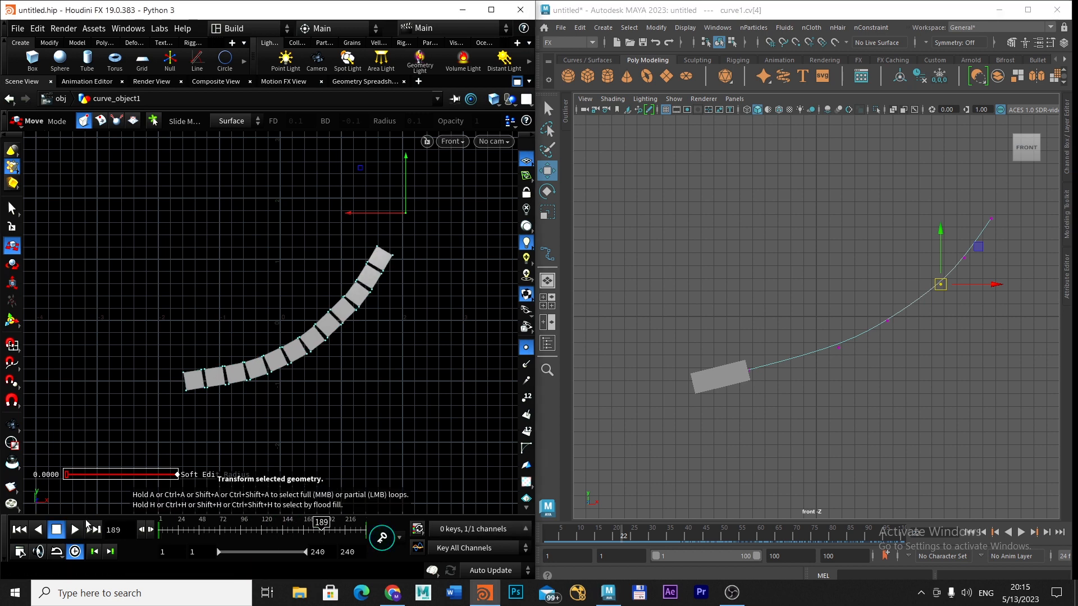
pyautogui.click(95, 530)
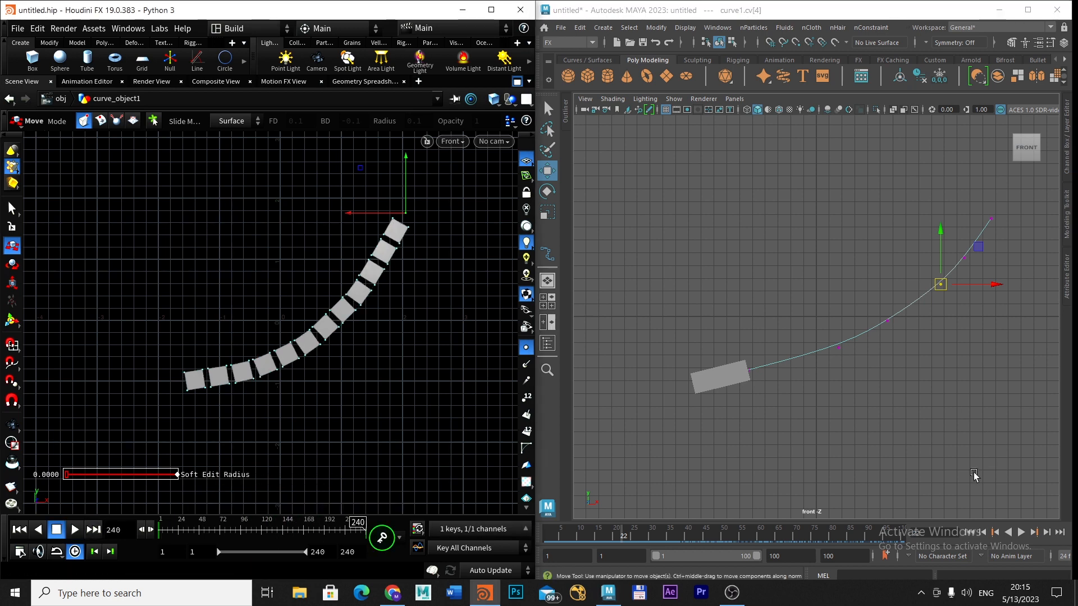
pyautogui.click(1059, 532)
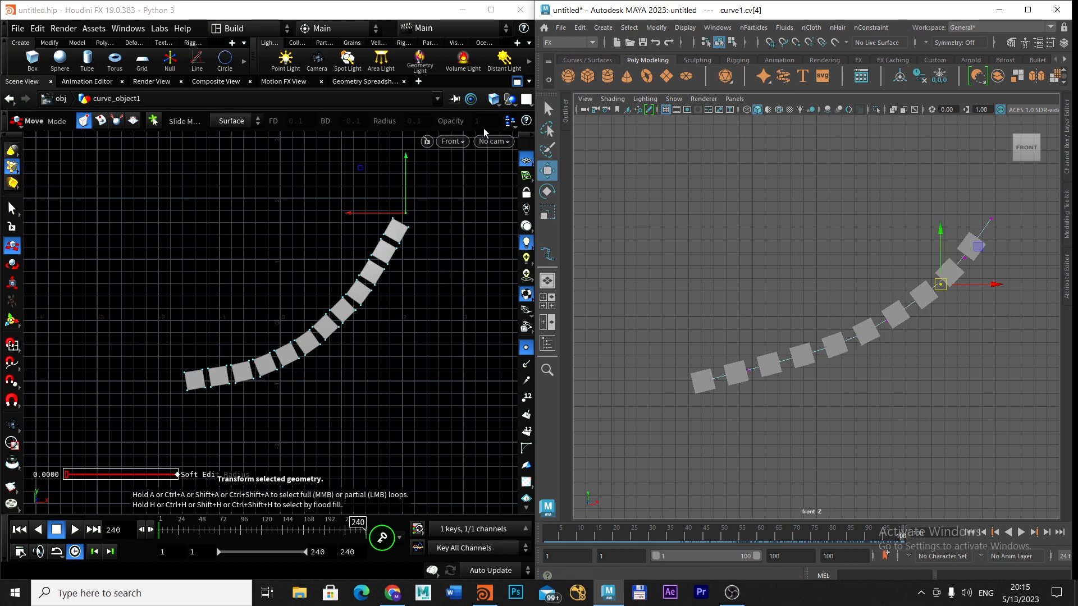
# Maximize Houdini, bring back its parameter and network panes, and enlarge the area showing chain1's parameters
pyautogui.doubleClick(496, 11)
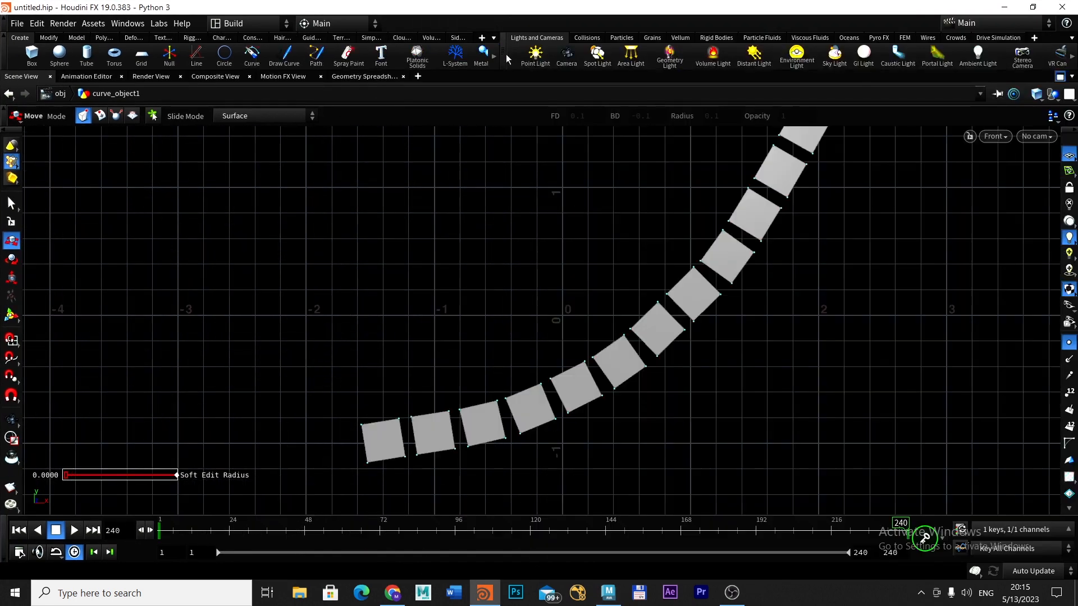
pyautogui.keyDown('alt'); pyautogui.moveTo(743, 291); pyautogui.dragTo(550, 339, button='right'); pyautogui.keyUp('alt')
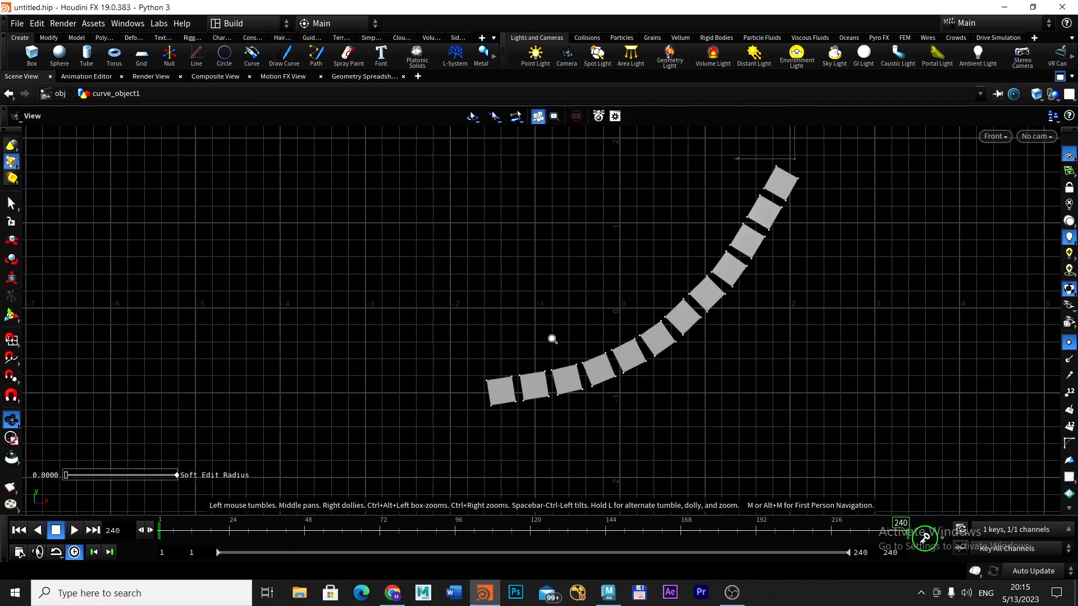
pyautogui.keyDown('alt'); pyautogui.moveTo(680, 296); pyautogui.dragTo(634, 305, button='middle'); pyautogui.keyUp('alt')
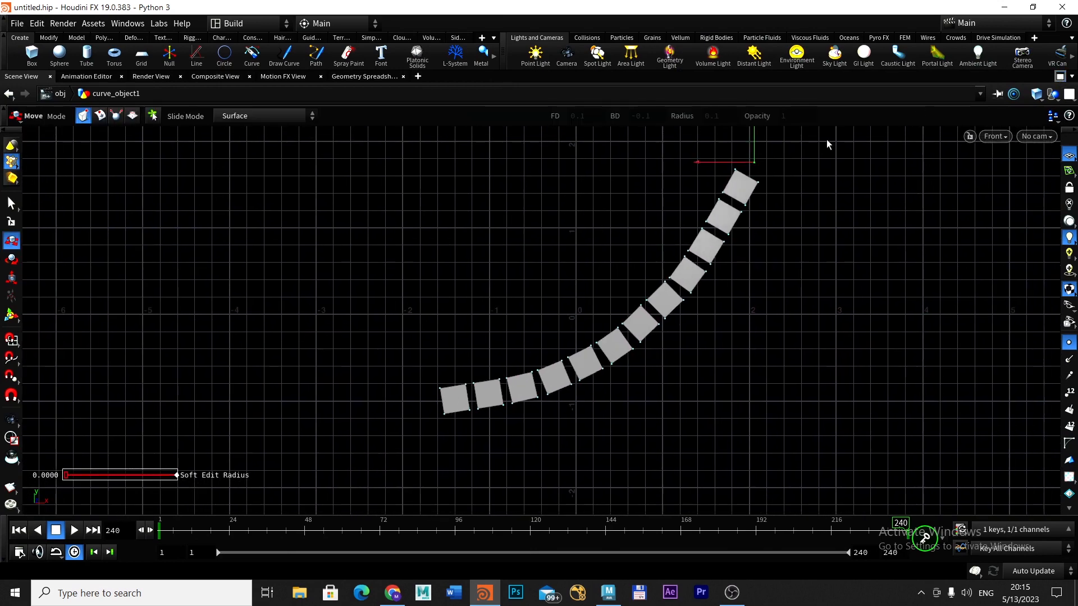
pyautogui.hotkey('ctrl', 'b')
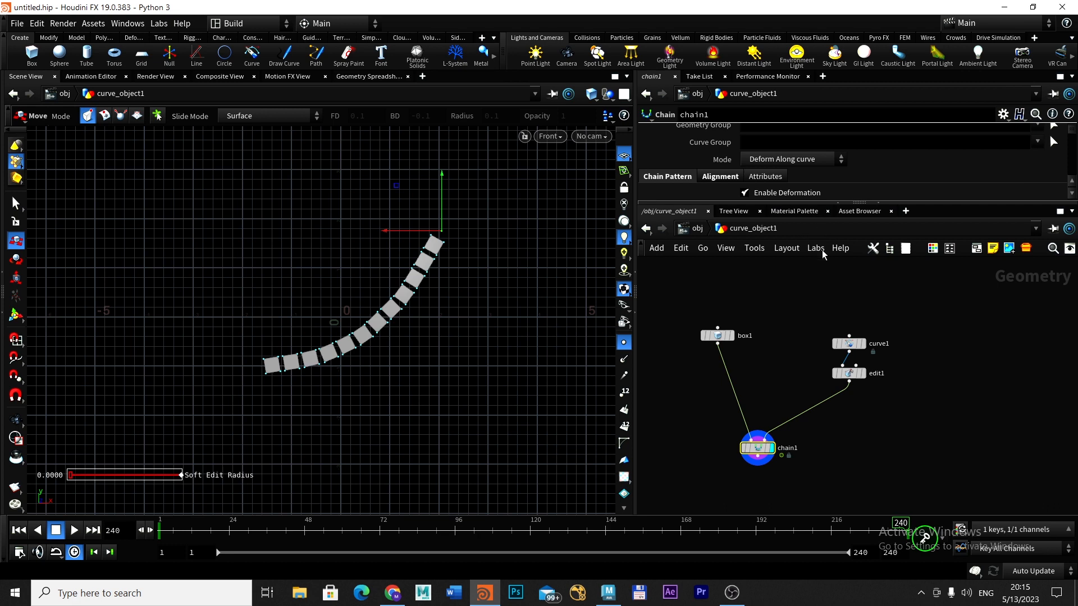
pyautogui.moveTo(811, 314); pyautogui.dragTo(865, 340, button='middle')
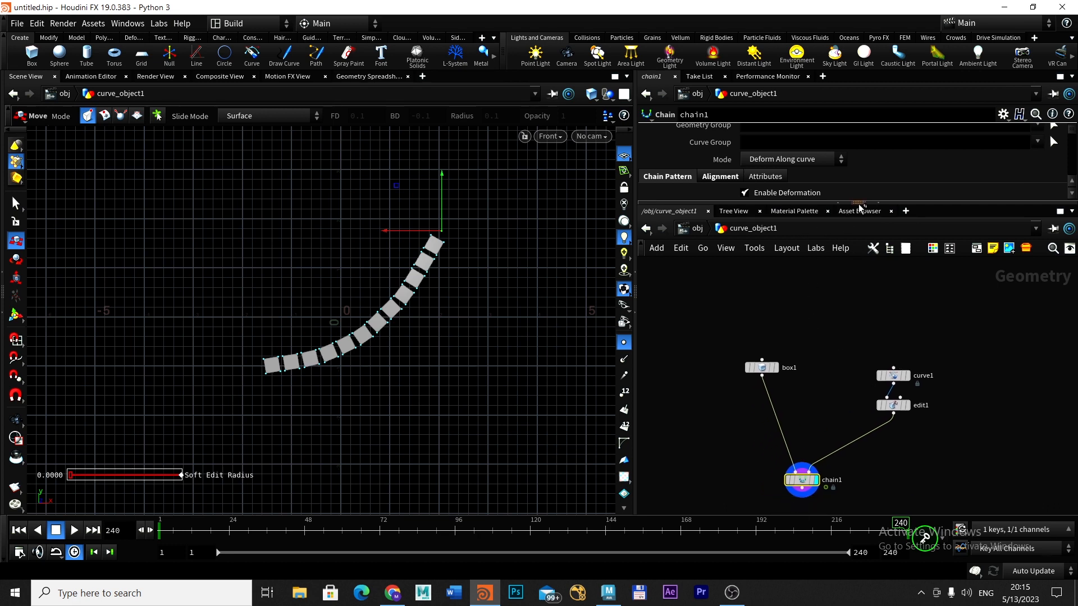
pyautogui.moveTo(859, 206); pyautogui.dragTo(859, 274)
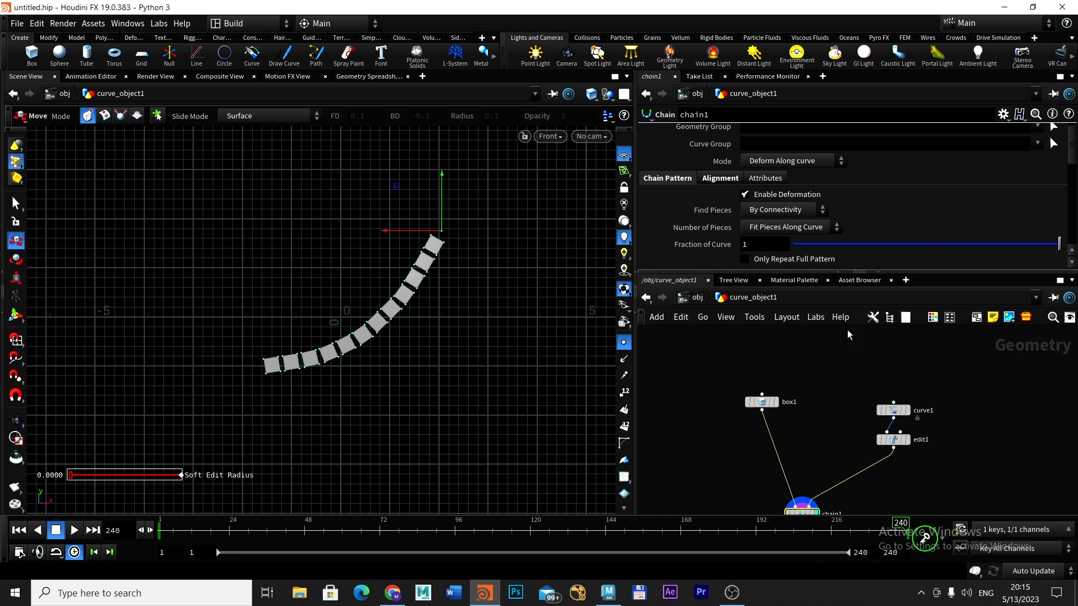
pyautogui.moveTo(832, 413); pyautogui.dragTo(826, 369, button='middle')
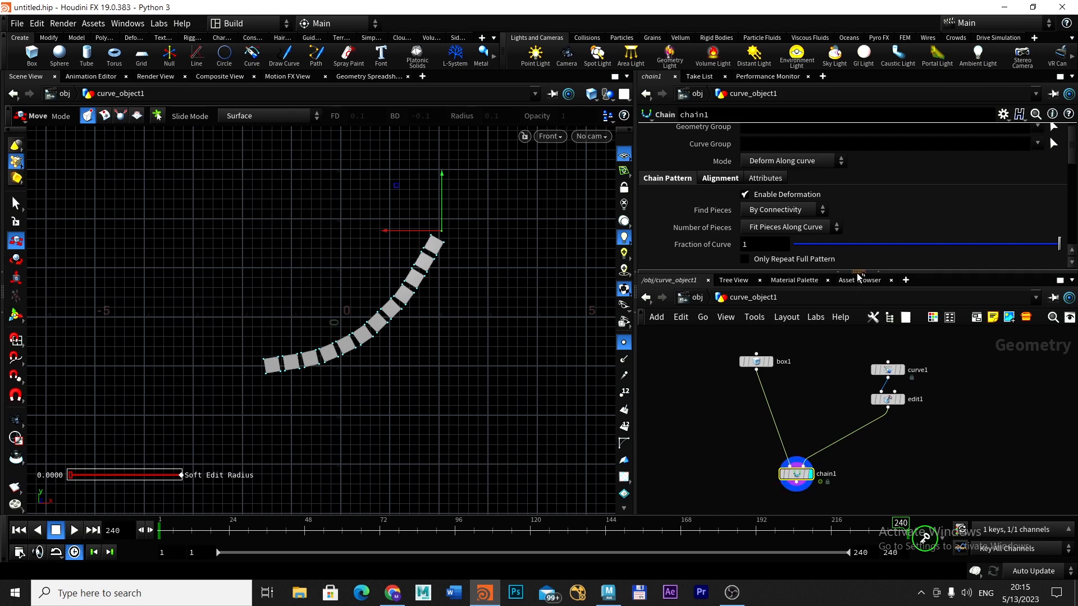
pyautogui.moveTo(859, 276); pyautogui.dragTo(859, 382)
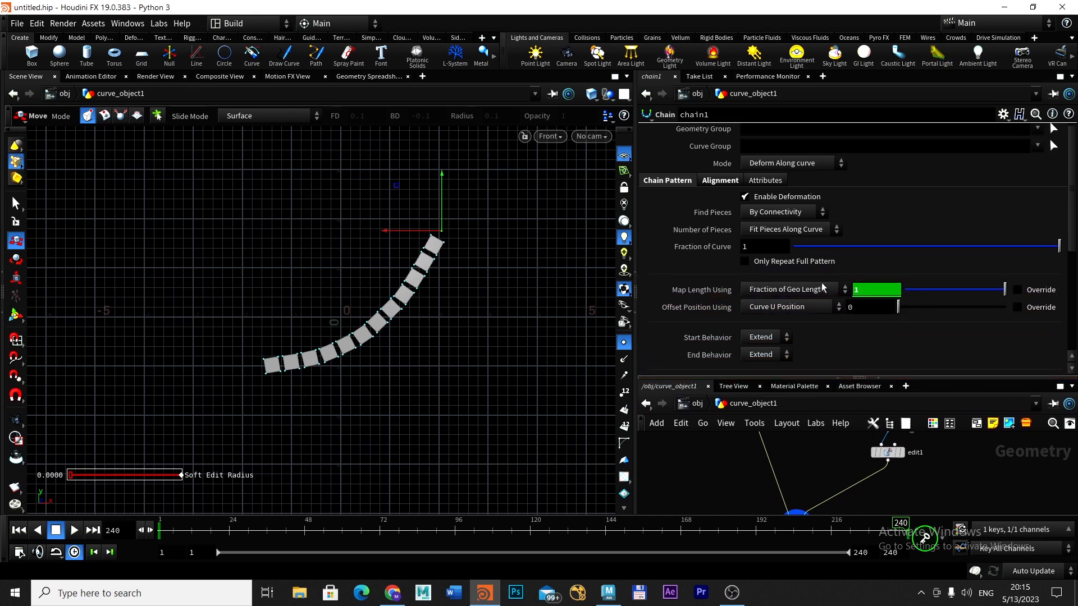
# Set chain1's Number of Pieces to Explicit Number with a value of 10
pyautogui.scroll(1, 821, 288)
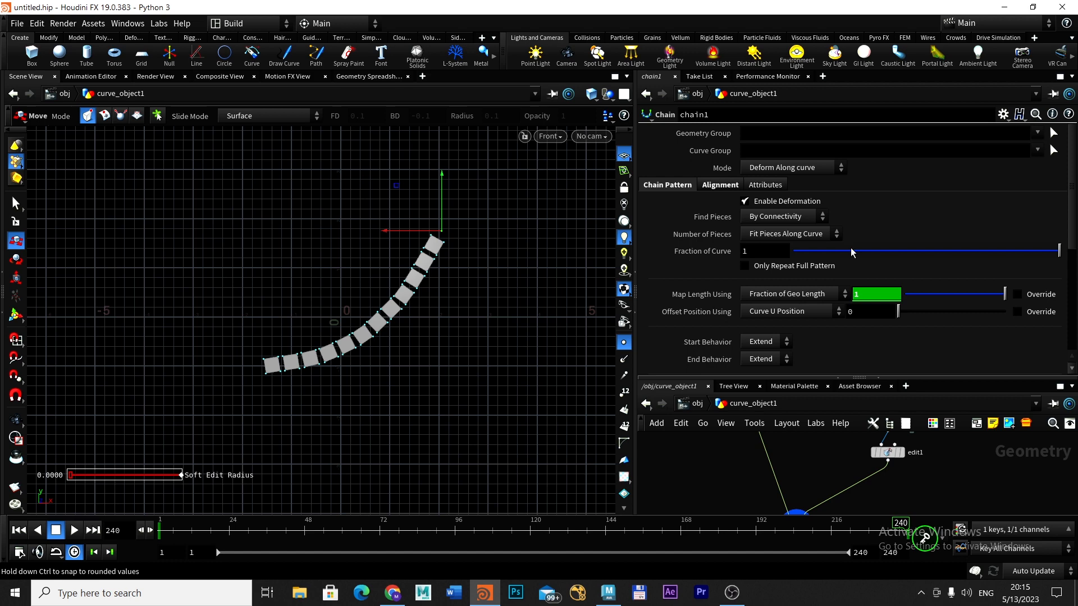
pyautogui.scroll(-3, 851, 252)
pyautogui.scroll(-3, 812, 266)
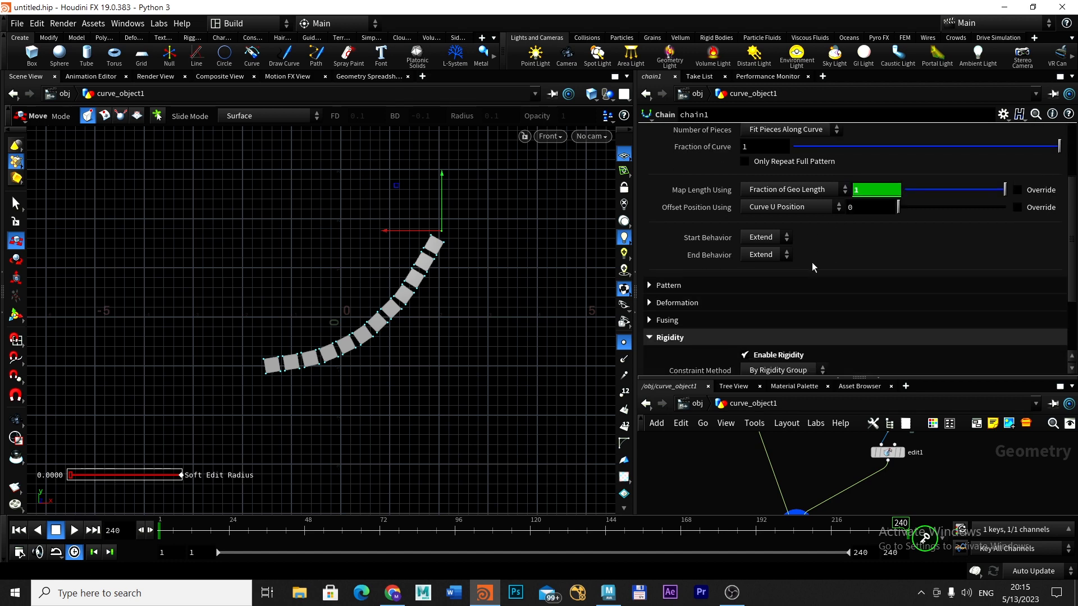
pyautogui.scroll(6, 800, 235)
pyautogui.click(799, 235)
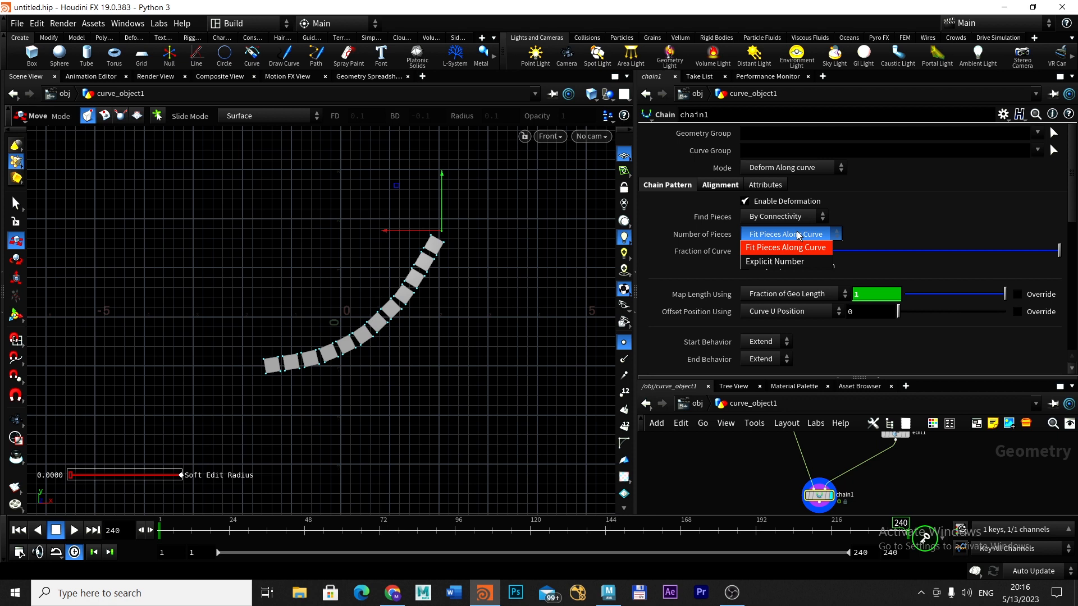
pyautogui.click(776, 262)
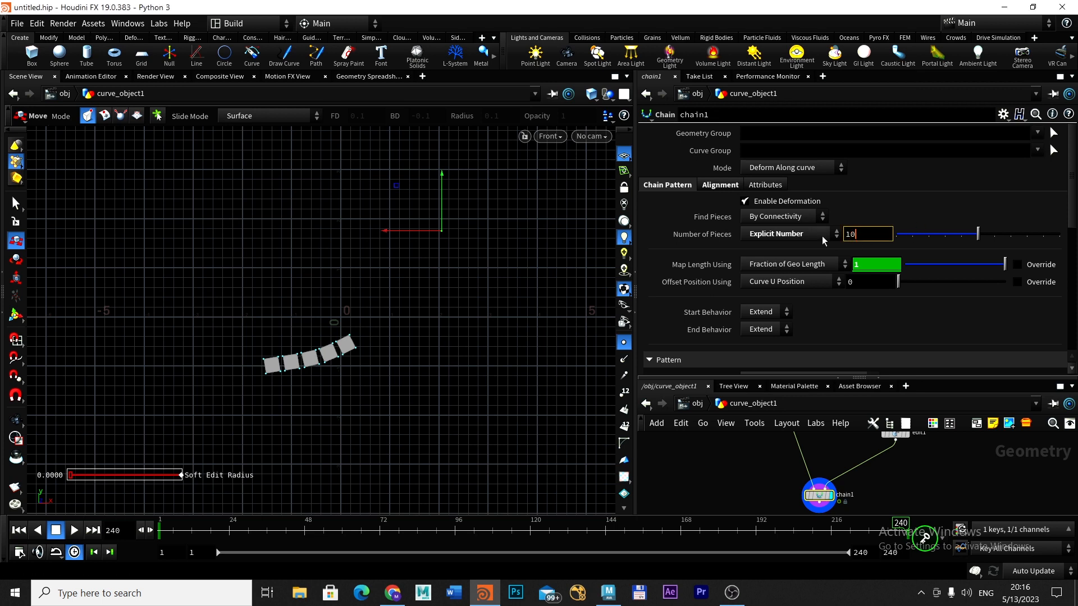
pyautogui.write('10')
pyautogui.press('Return')
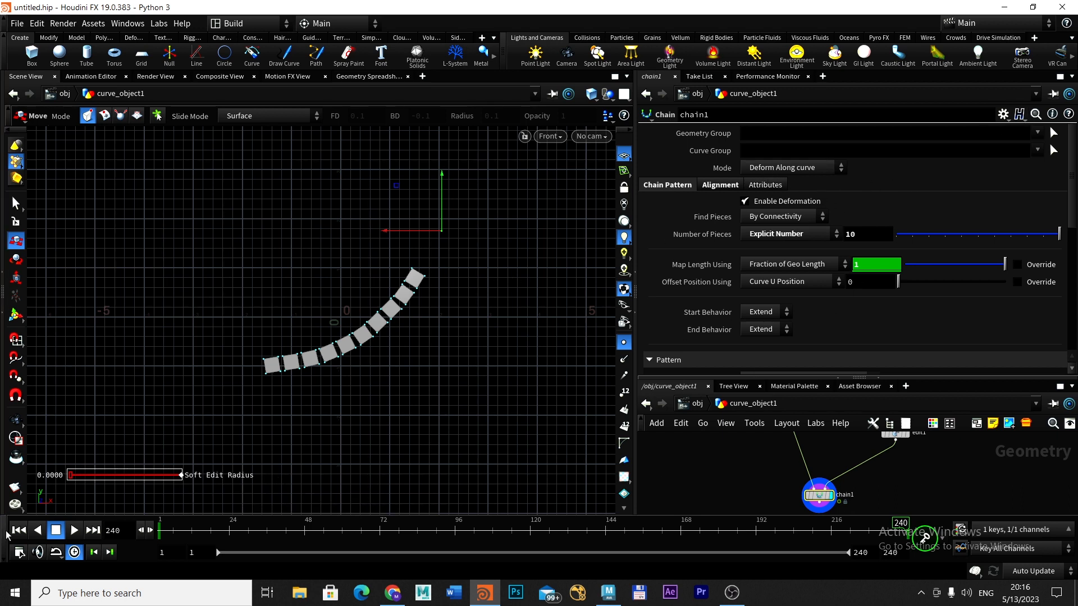
# Play Houdini's chain animation in a window beside Maya and move the end control vertex of Maya's curve1
pyautogui.click(76, 531)
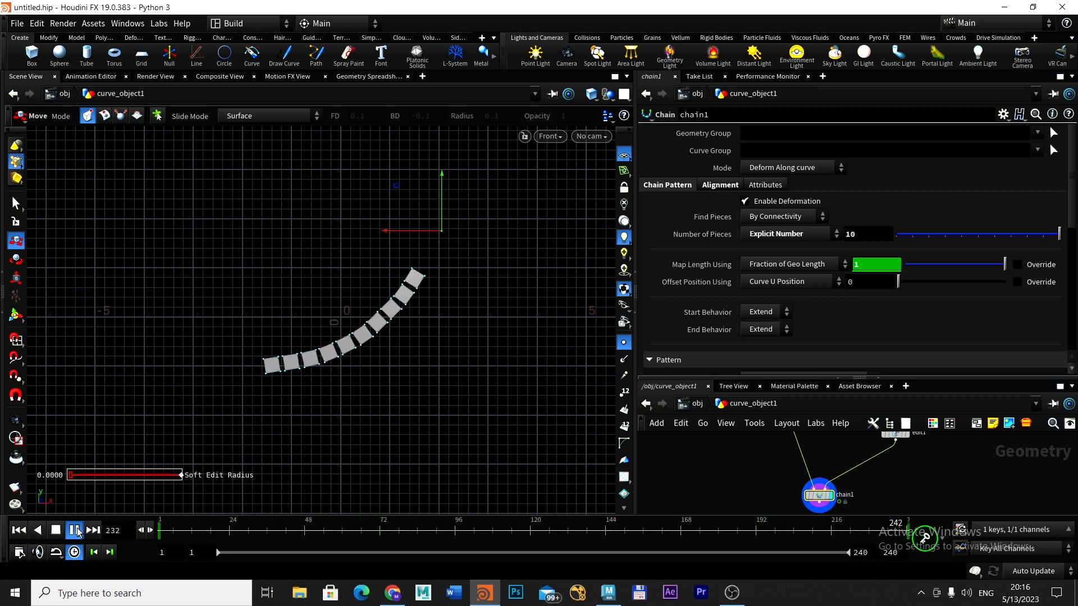
pyautogui.click(1032, 7)
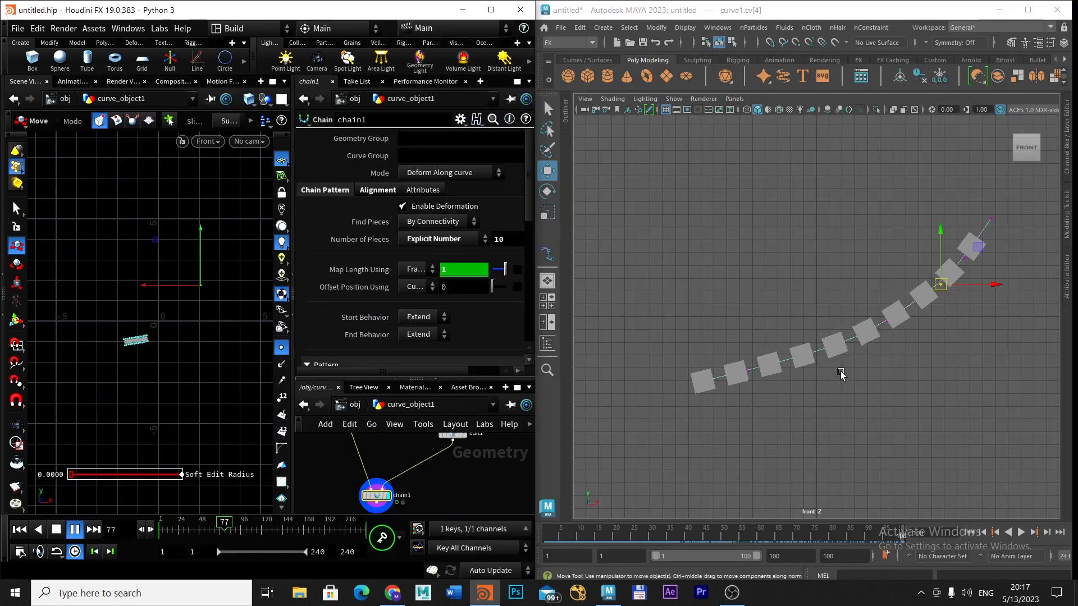
pyautogui.keyDown('alt'); pyautogui.moveTo(860, 362); pyautogui.dragTo(789, 391, button='middle'); pyautogui.keyUp('alt')
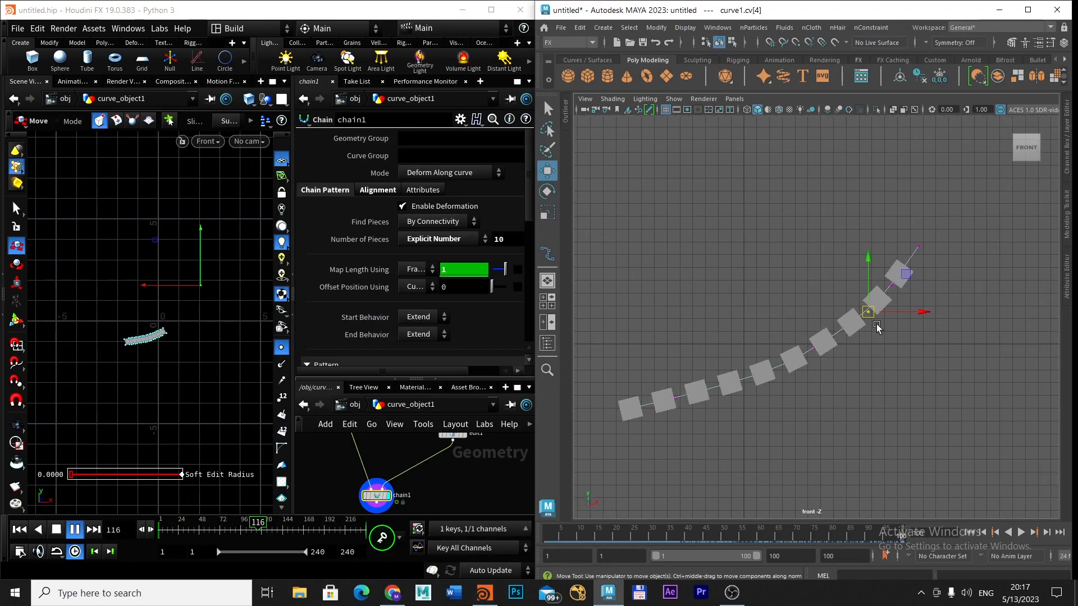
pyautogui.moveTo(902, 219); pyautogui.dragTo(894, 259)
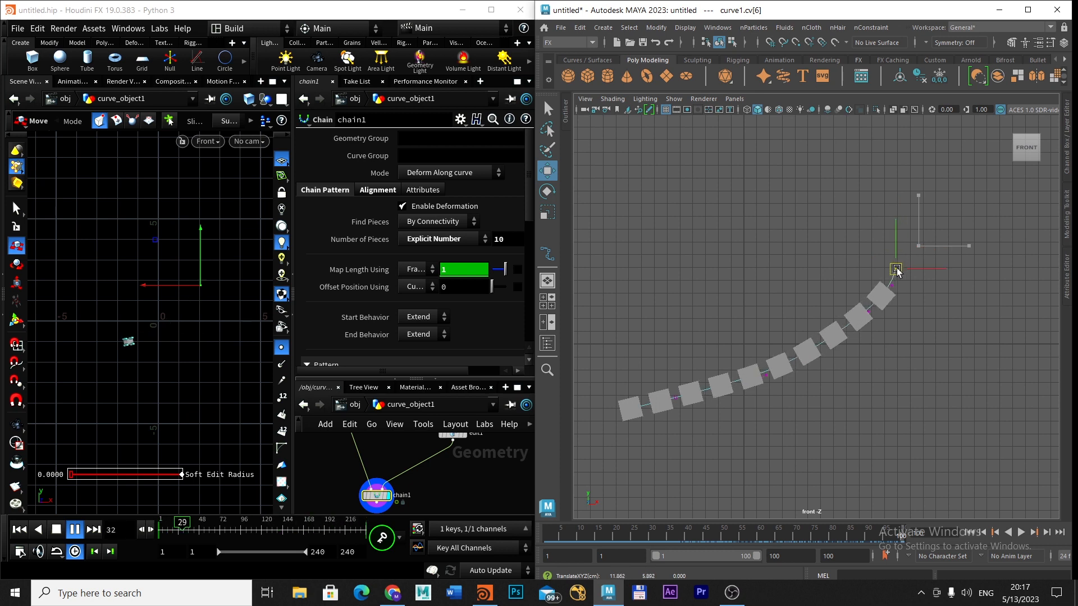
pyautogui.moveTo(895, 265); pyautogui.dragTo(905, 262)
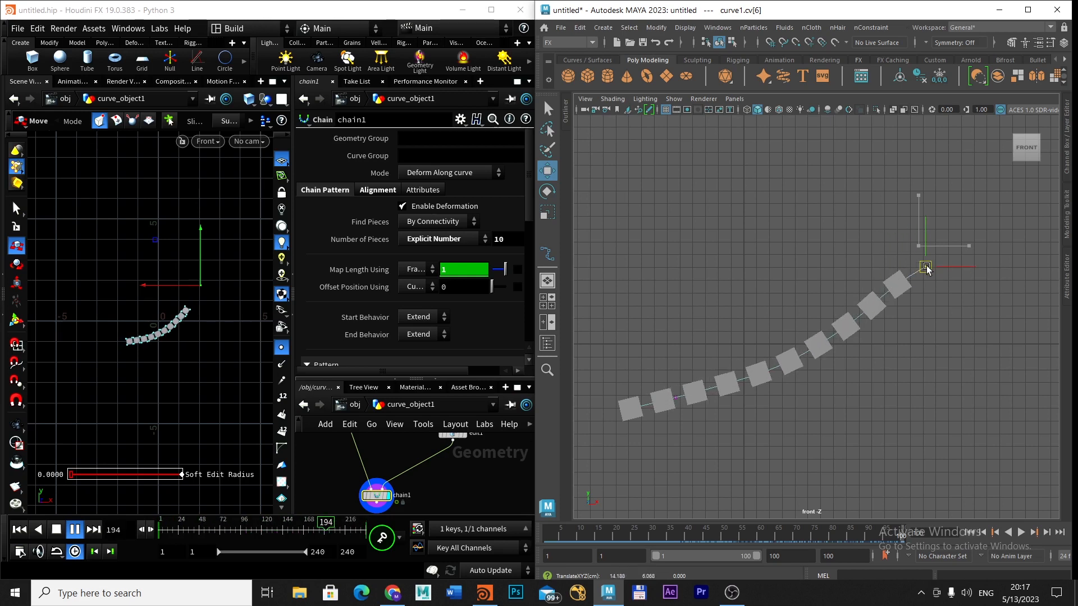
pyautogui.moveTo(912, 264); pyautogui.dragTo(892, 272)
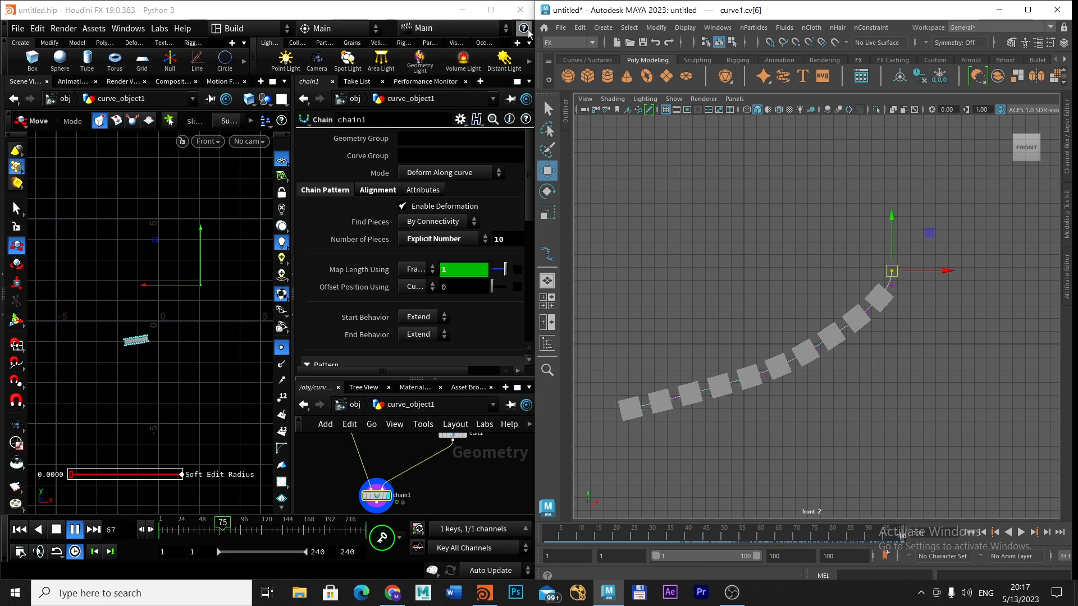
# Maximize Houdini, stop the chain playback, and go to frame 240
pyautogui.click(491, 10)
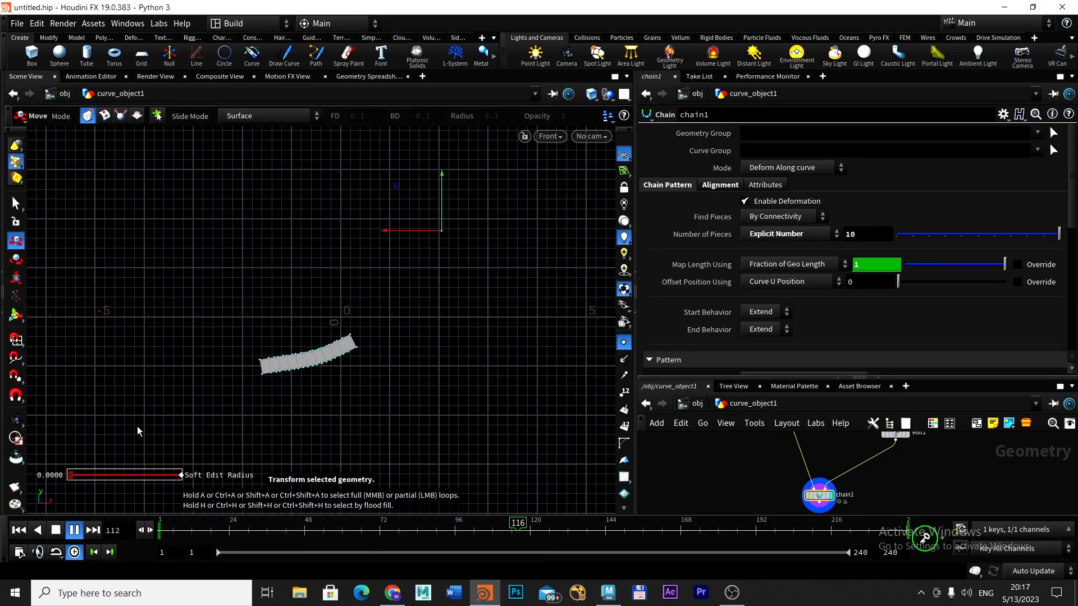
pyautogui.click(56, 529)
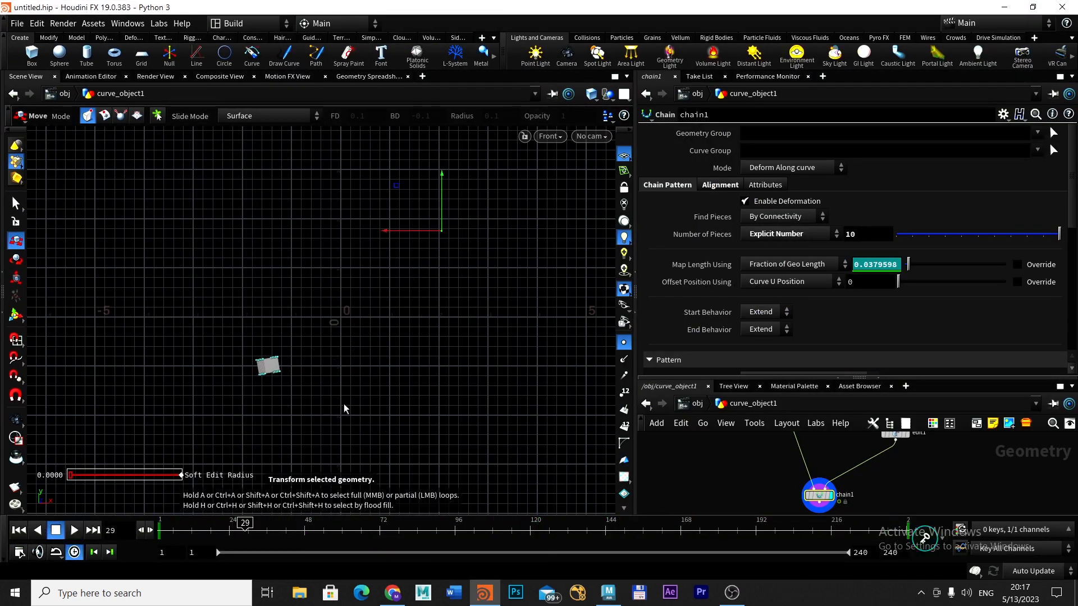
pyautogui.click(93, 530)
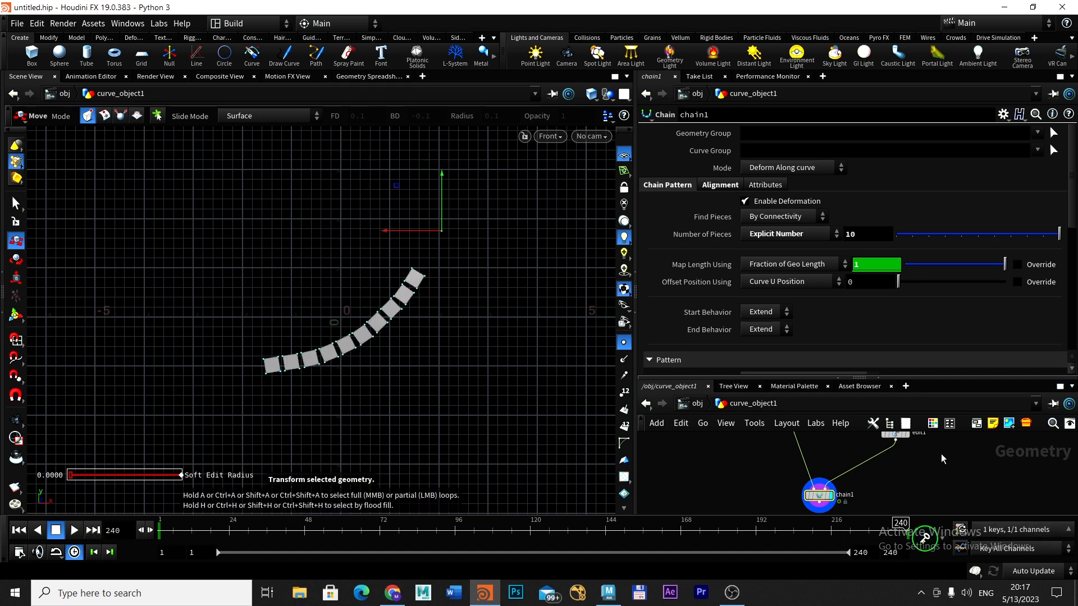
# Select and display the curve1 node in the network and activate the Select tool
pyautogui.moveTo(943, 459); pyautogui.dragTo(856, 496, button='middle')
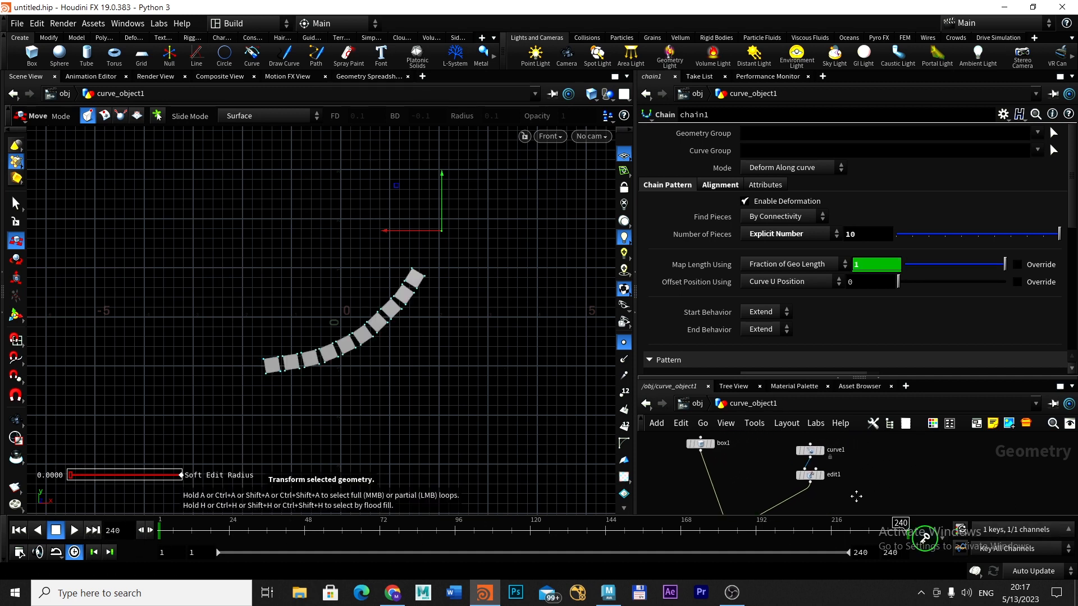
pyautogui.click(811, 451)
pyautogui.click(822, 450)
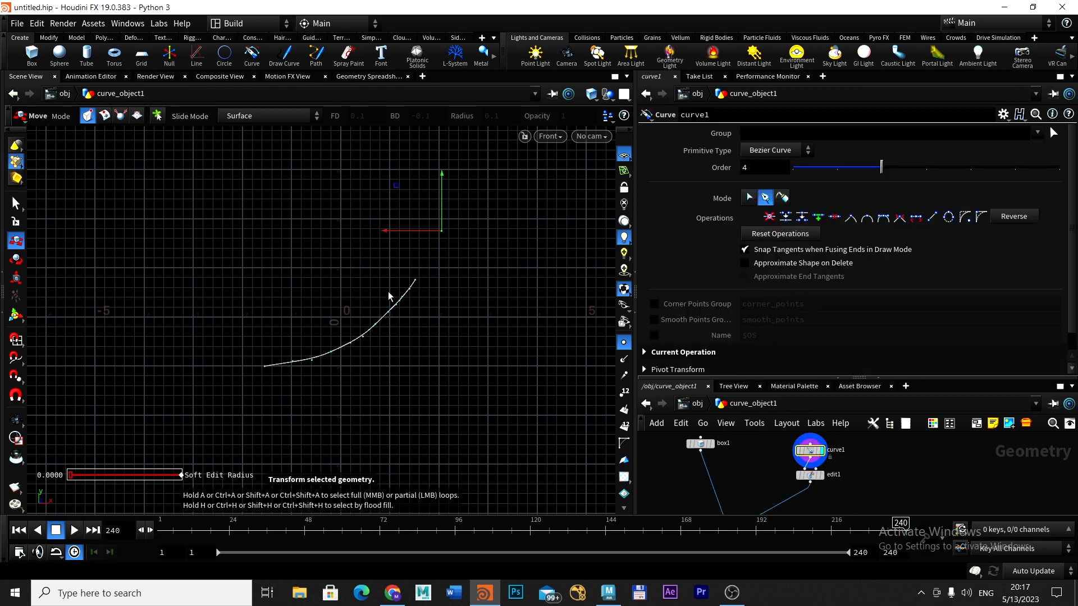
pyautogui.click(15, 205)
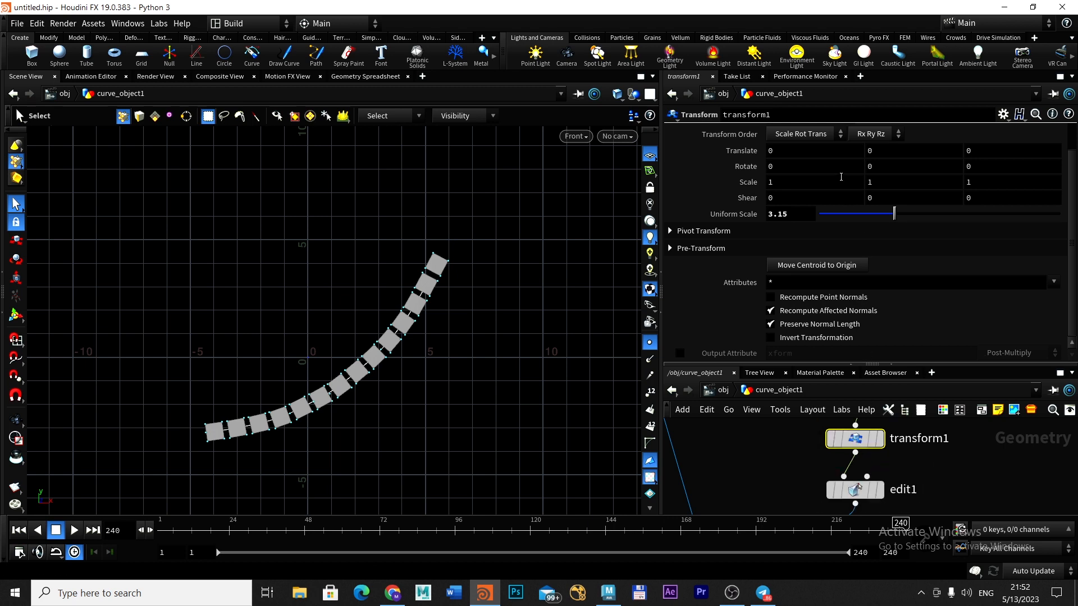
# Set transform1's Uniform Scale to 4.87
pyautogui.moveTo(894, 214); pyautogui.dragTo(935, 229)
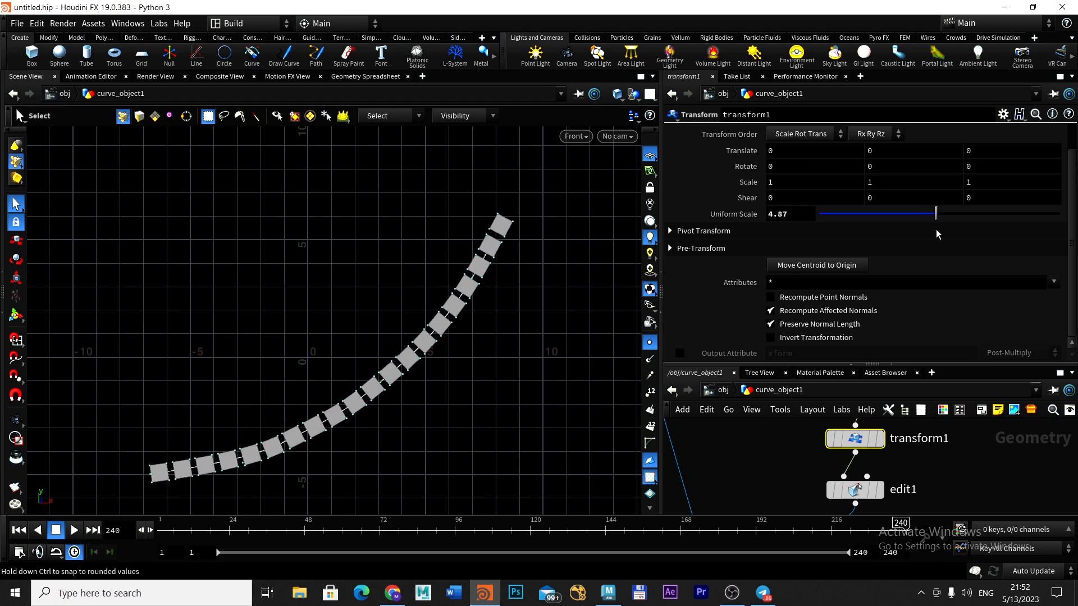
# Switch to Maya and maximize its window so the whole cube curve can be seen
pyautogui.click(612, 596)
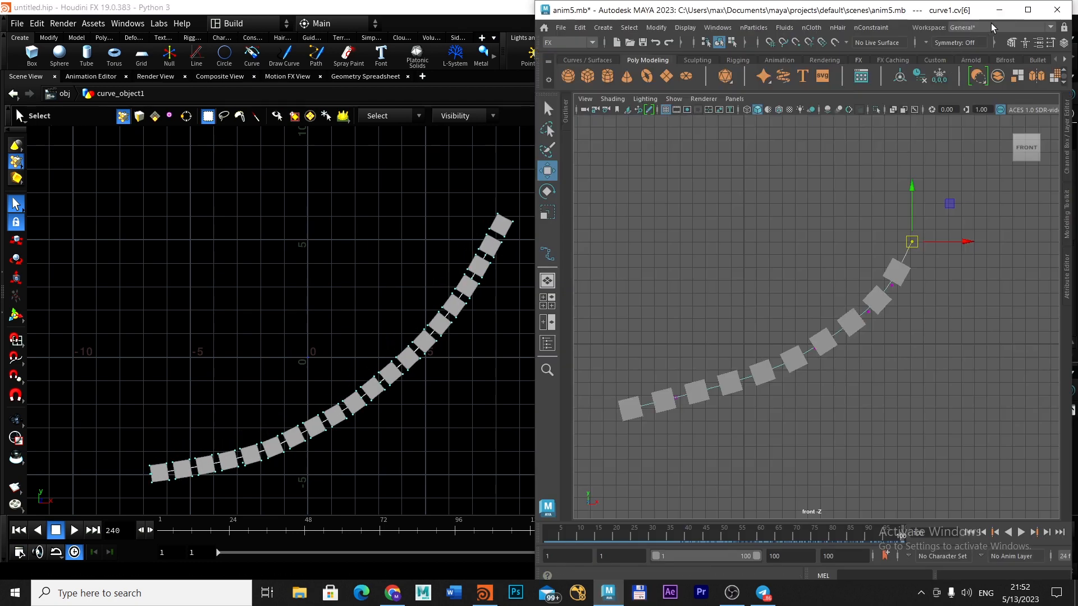
pyautogui.click(1024, 13)
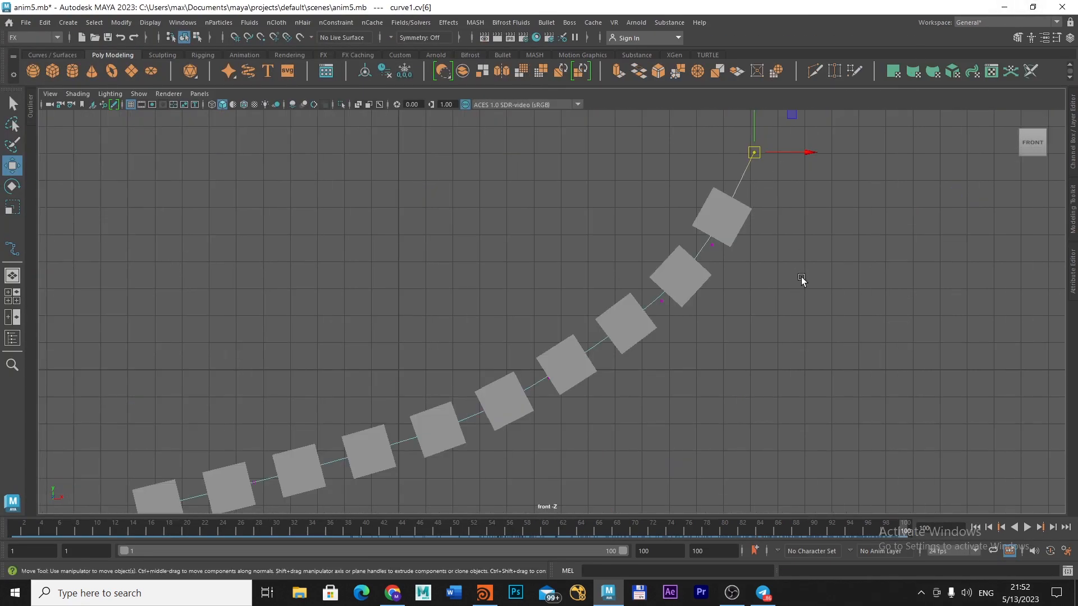
pyautogui.scroll(-3, 313, 288)
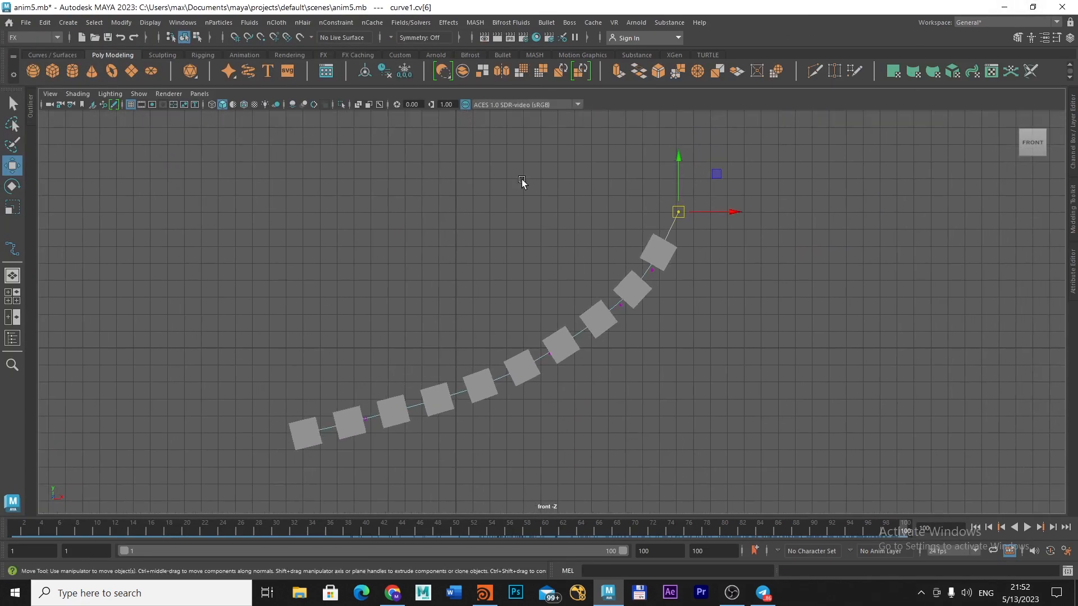
# Leave vertex editing, select curve1 as a whole object and scale it uniformly by about 1.02
pyautogui.moveTo(589, 248); pyautogui.dragTo(618, 233, button='right')
pyautogui.click(742, 215)
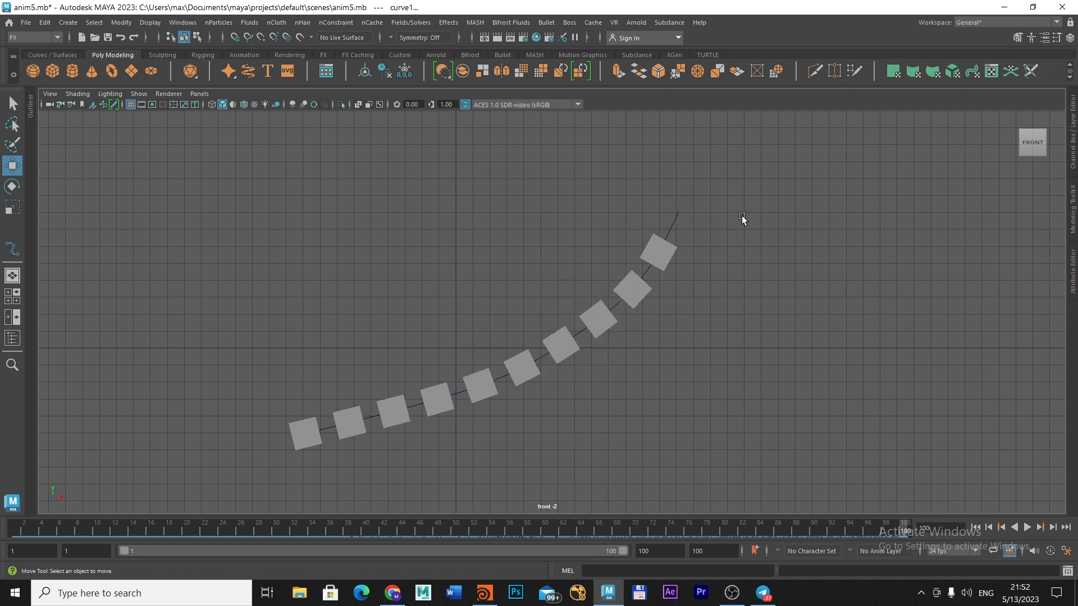
pyautogui.click(673, 221)
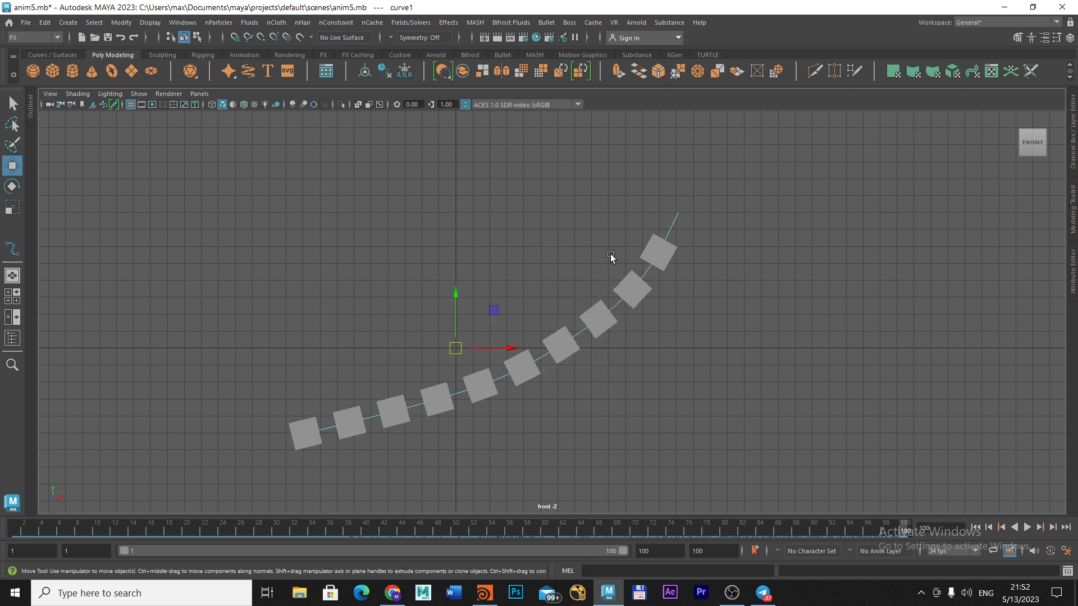
pyautogui.press('r')
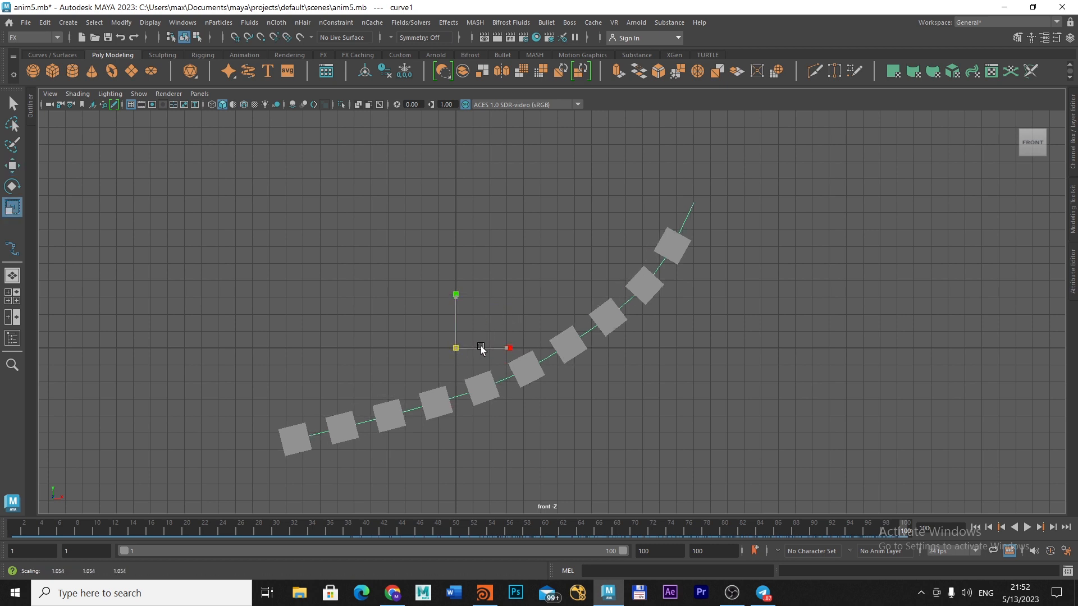
pyautogui.moveTo(484, 348); pyautogui.dragTo(577, 305, button='middle')
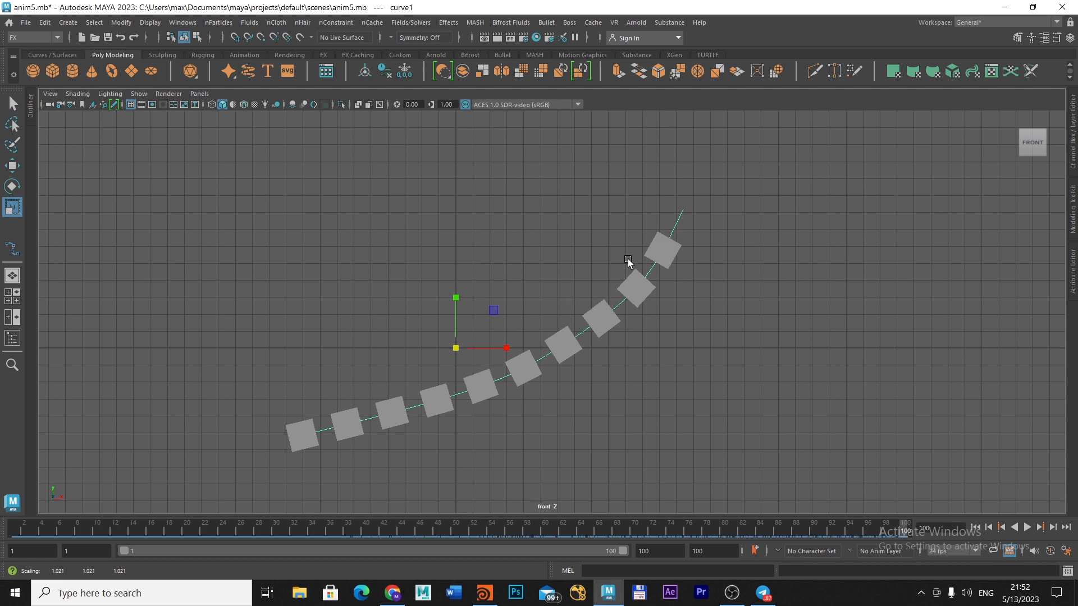
# Switch to Houdini and set chain1's Number of Pieces to Explicit Number with a value of 10
pyautogui.hotkey('alt', 'Tab')
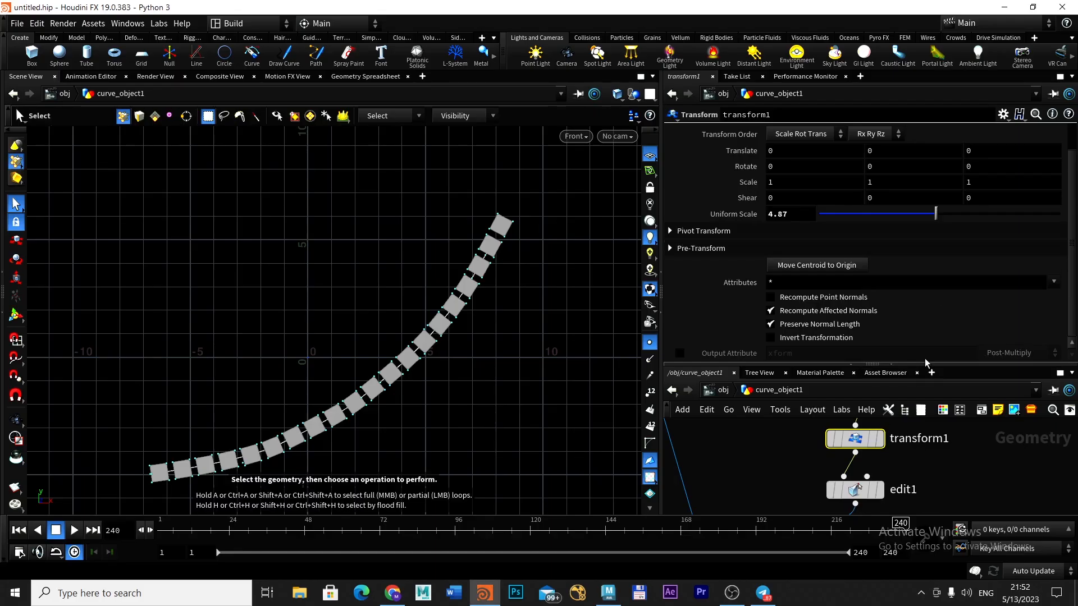
pyautogui.moveTo(927, 474); pyautogui.dragTo(945, 411, button='middle')
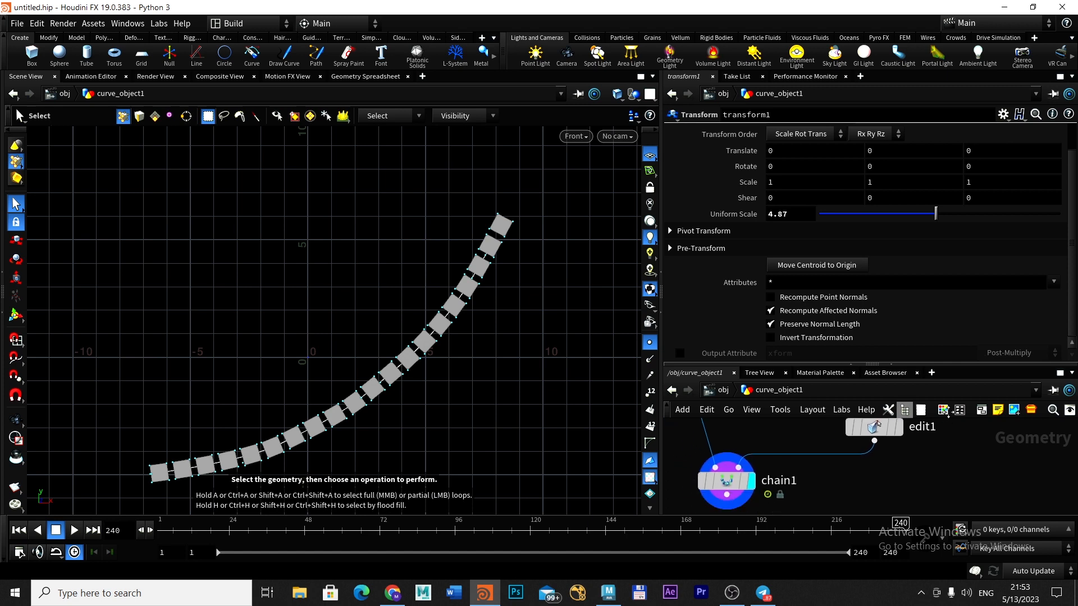
pyautogui.click(729, 488)
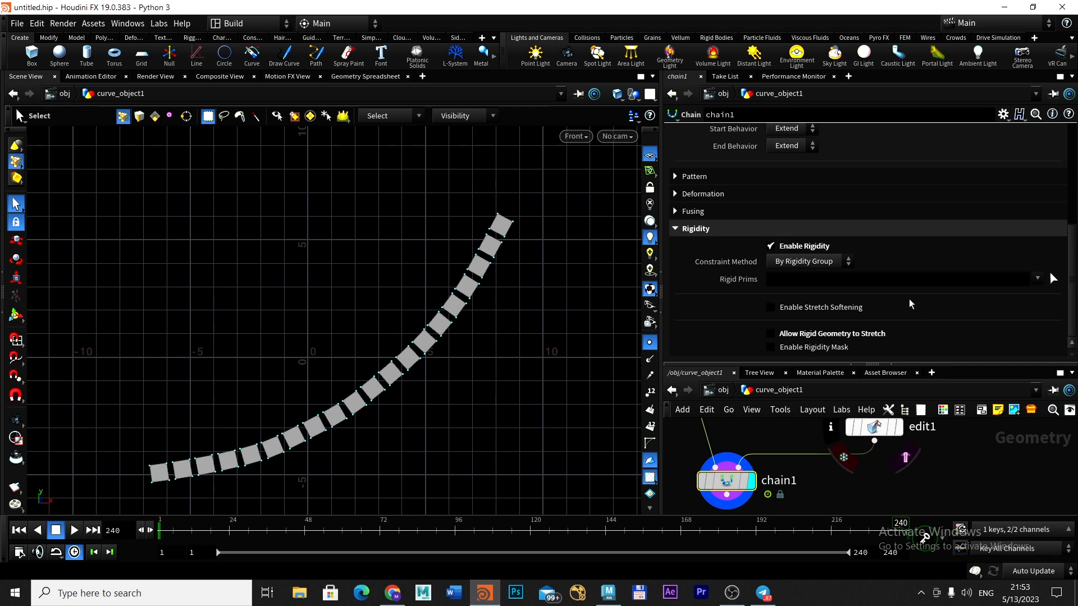
pyautogui.scroll(5, 850, 307)
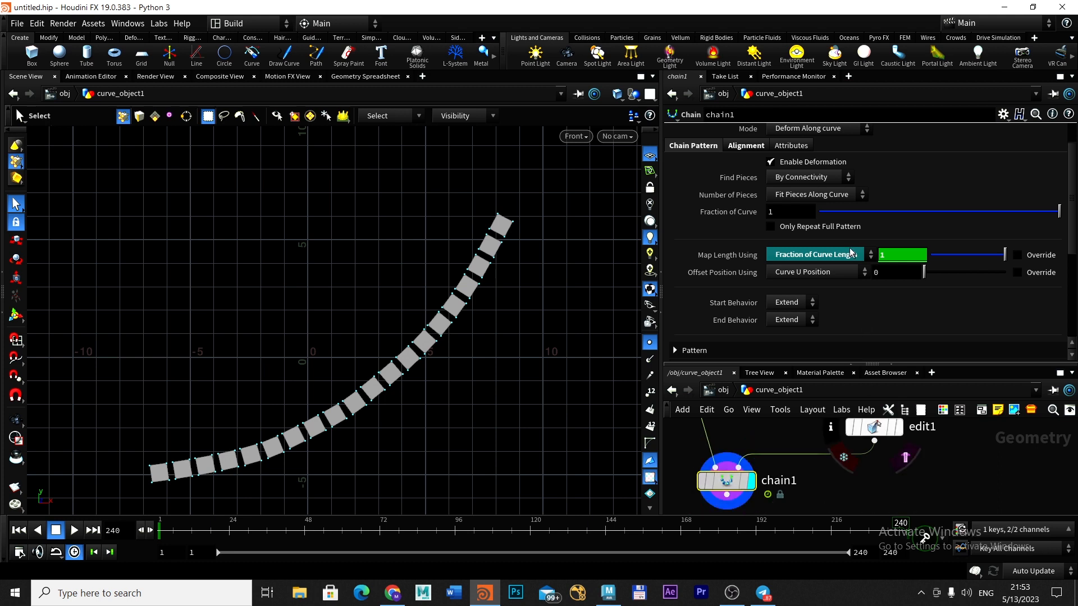
pyautogui.click(812, 194)
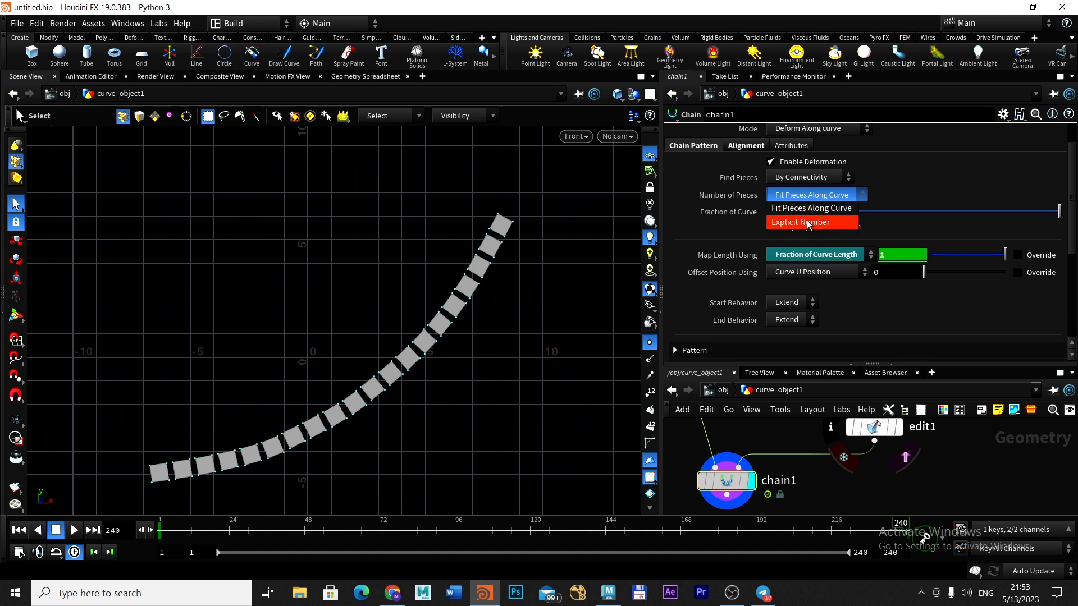
pyautogui.click(808, 223)
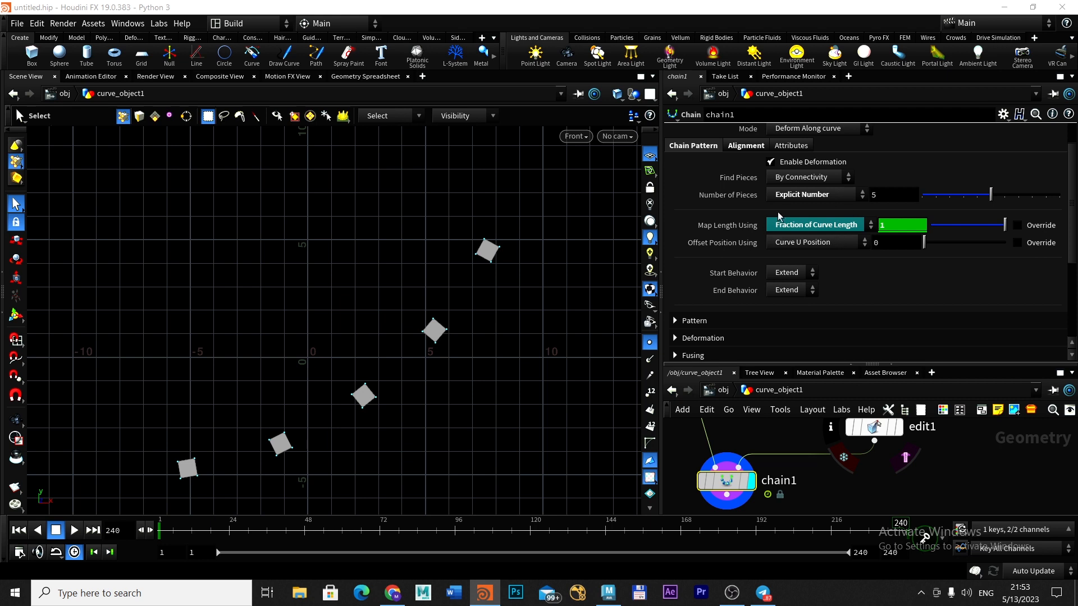
pyautogui.click(884, 195)
pyautogui.moveTo(991, 195); pyautogui.dragTo(1060, 197)
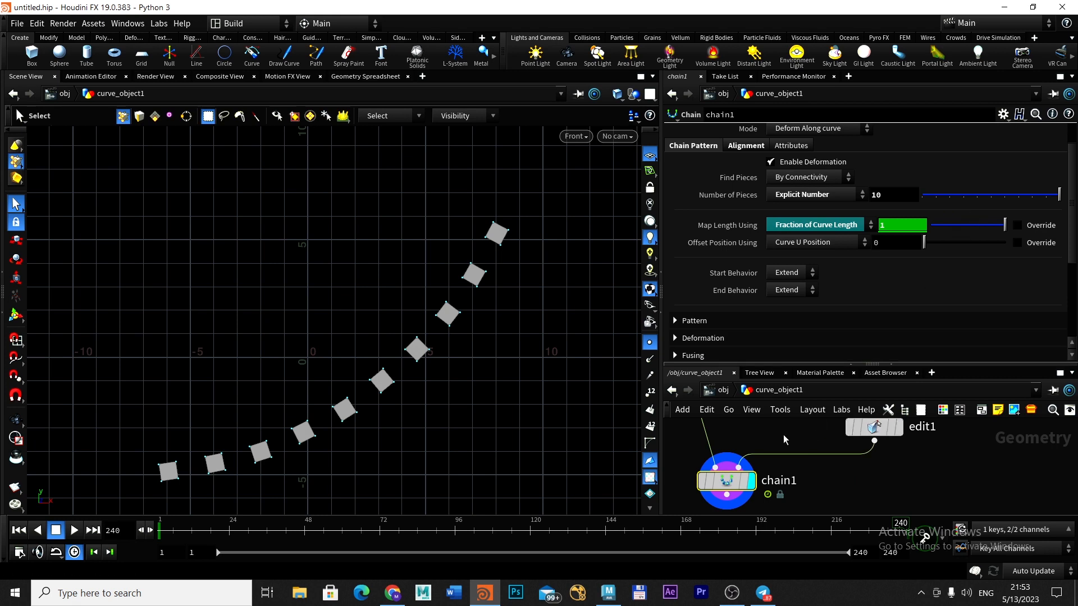
# Set box1's Uniform Scale to 1.39
pyautogui.moveTo(784, 438); pyautogui.dragTo(801, 496, button='middle')
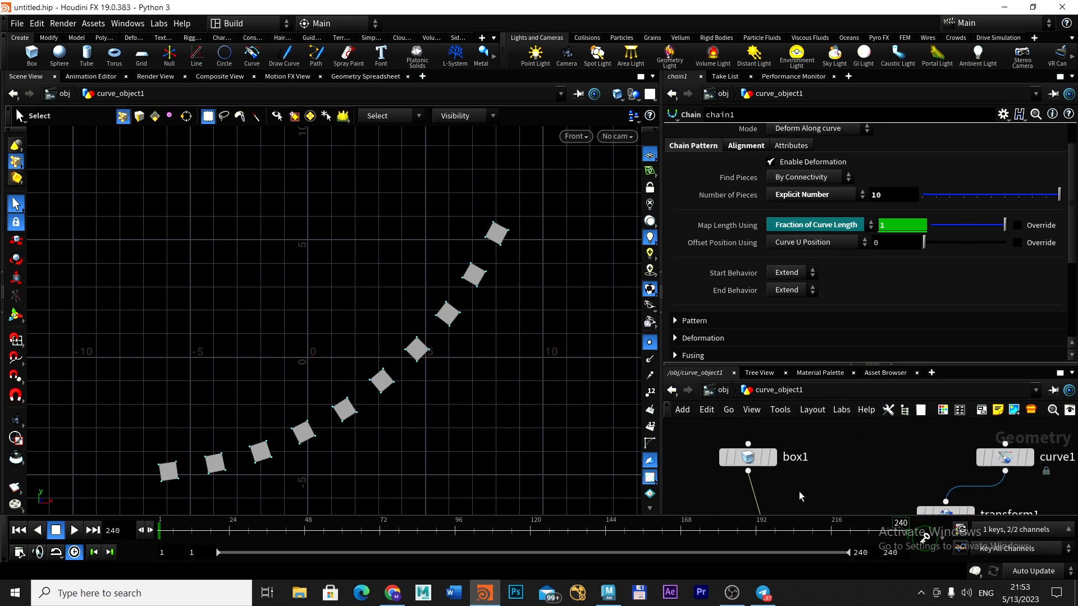
pyautogui.click(747, 459)
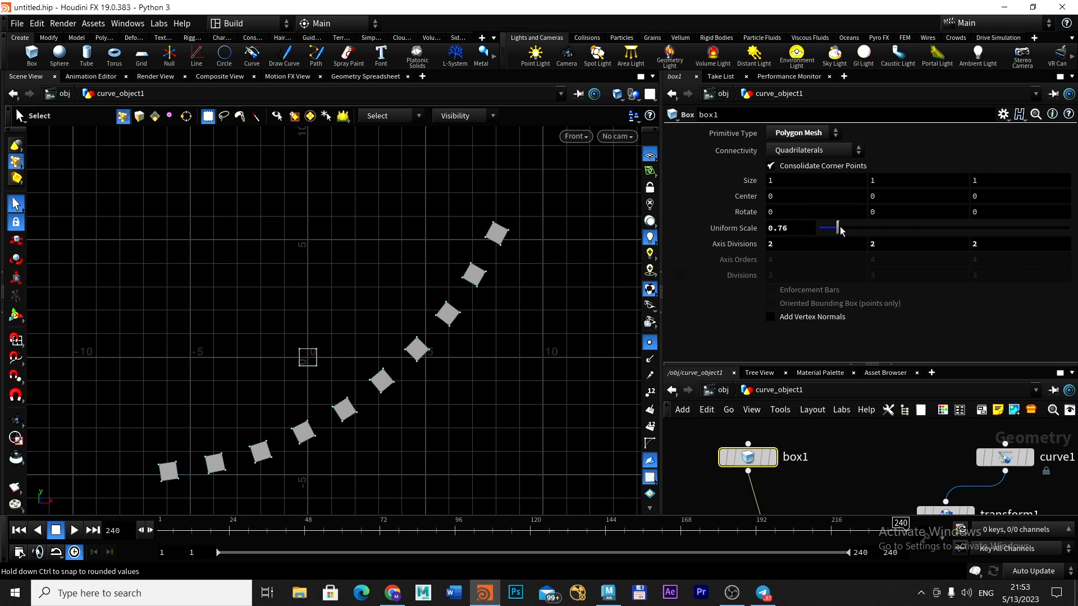
pyautogui.moveTo(840, 230); pyautogui.dragTo(854, 235)
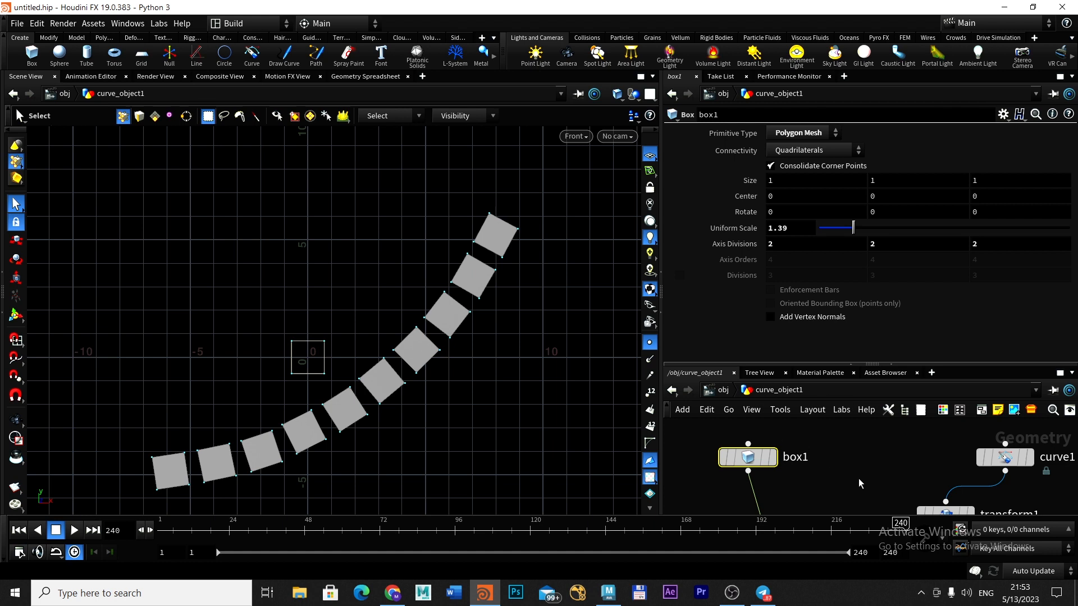
# Select chain1 and play the chain animation from frame 1 to check it, stopping playback after the check
pyautogui.moveTo(859, 484); pyautogui.dragTo(842, 396, button='middle')
pyautogui.moveTo(845, 459); pyautogui.dragTo(840, 391, button='middle')
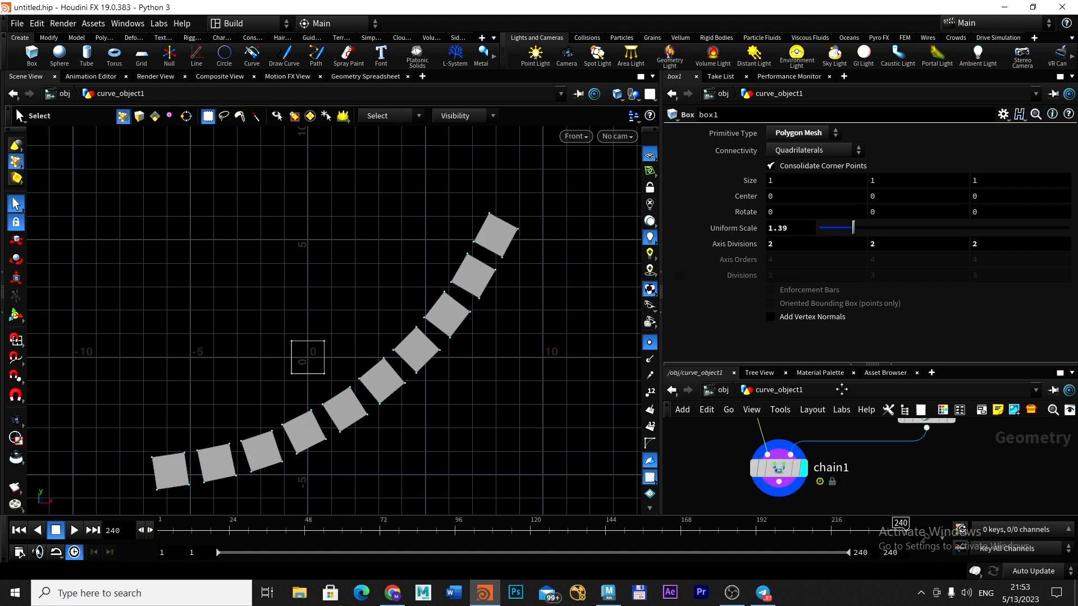
pyautogui.click(789, 466)
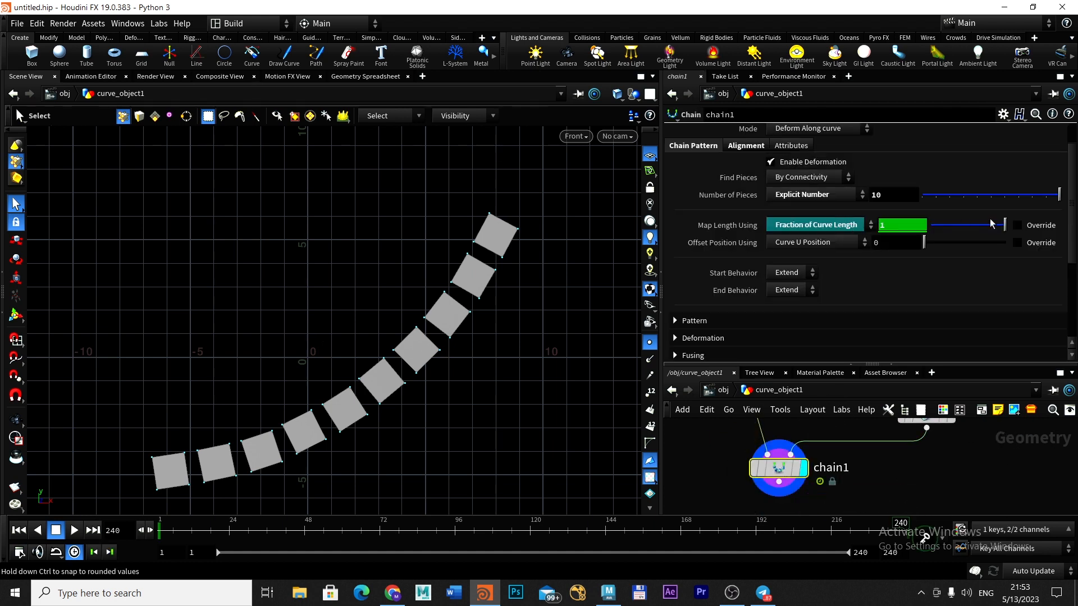
pyautogui.click(18, 529)
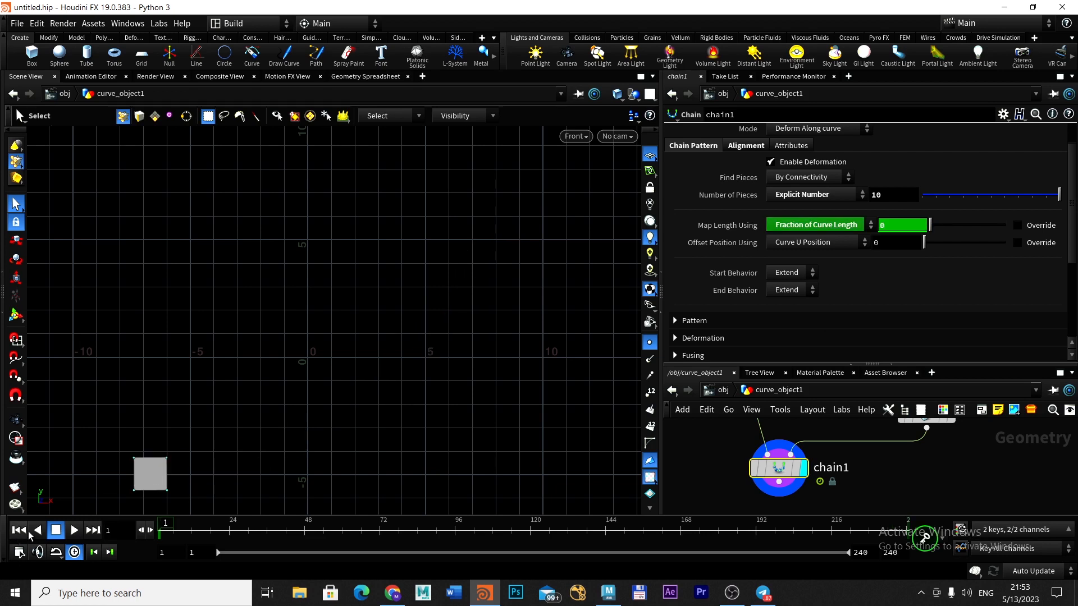
pyautogui.click(74, 530)
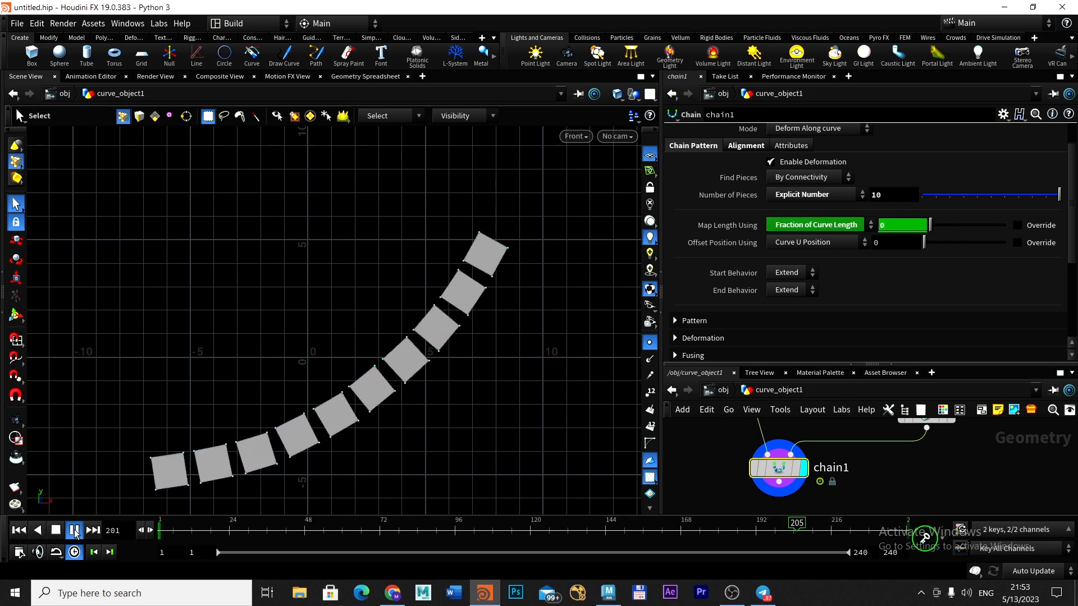
pyautogui.click(75, 531)
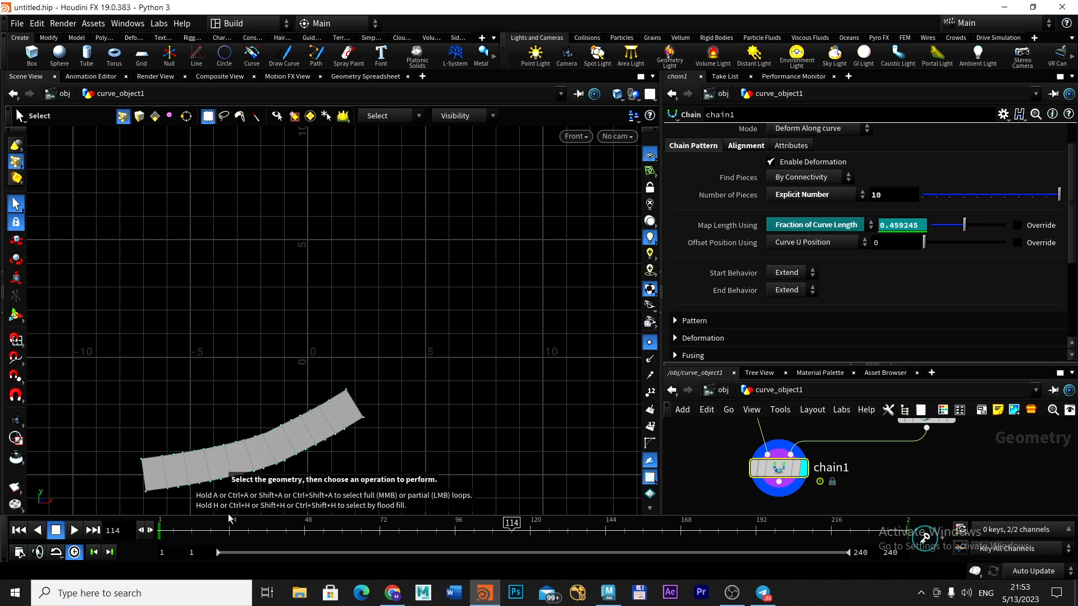
# Go to frame 240 and set chain1's explicit Number of Pieces to 12
pyautogui.click(93, 530)
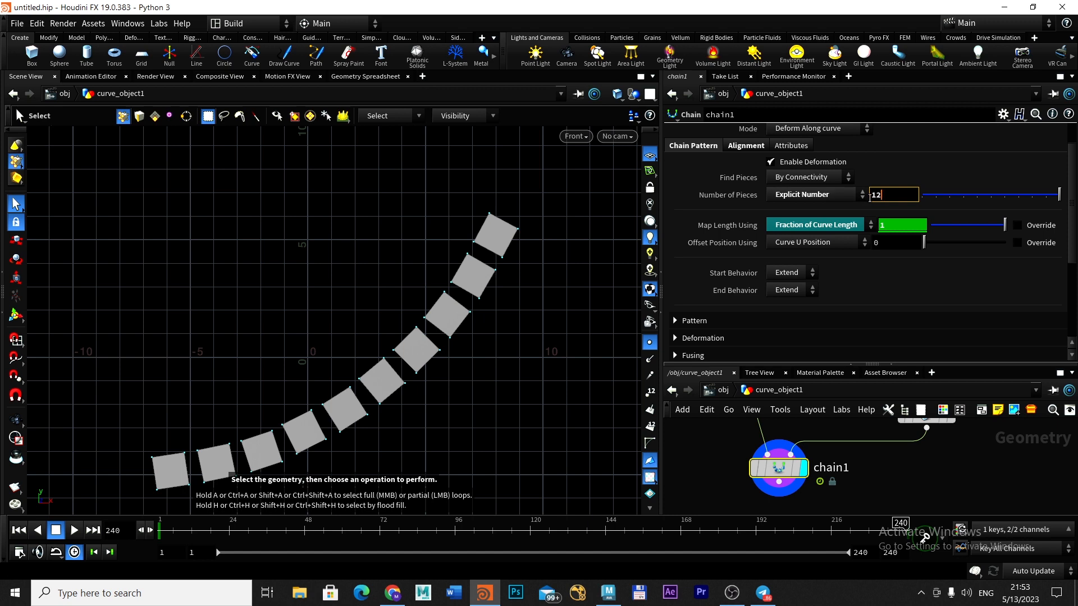
pyautogui.press('Return')
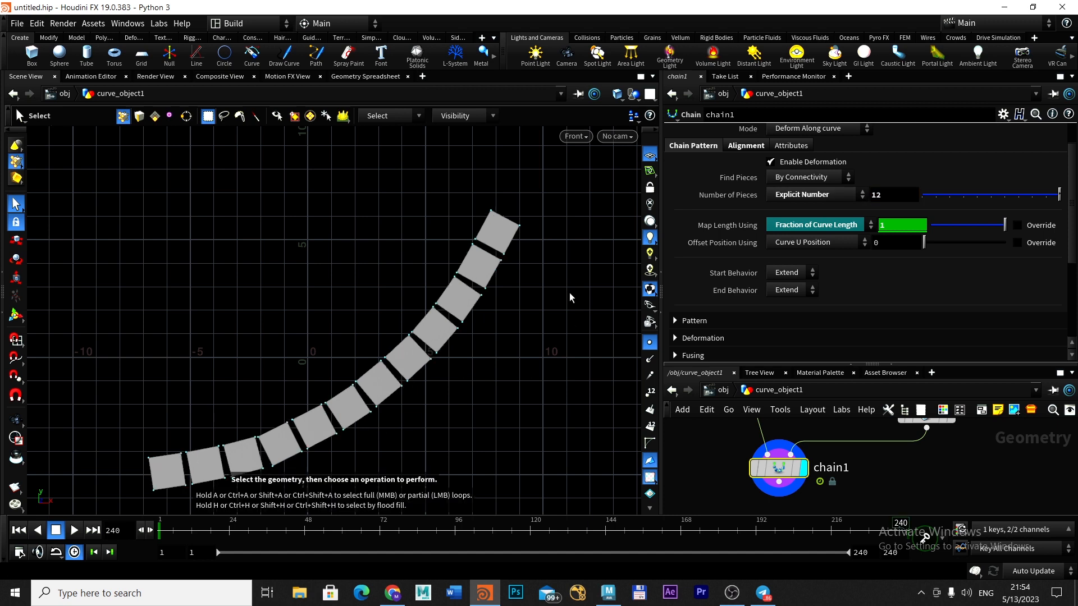
# Try larger Piece Spacing values in chain1's alignment settings, including 0.893, 2 and 20
pyautogui.click(746, 146)
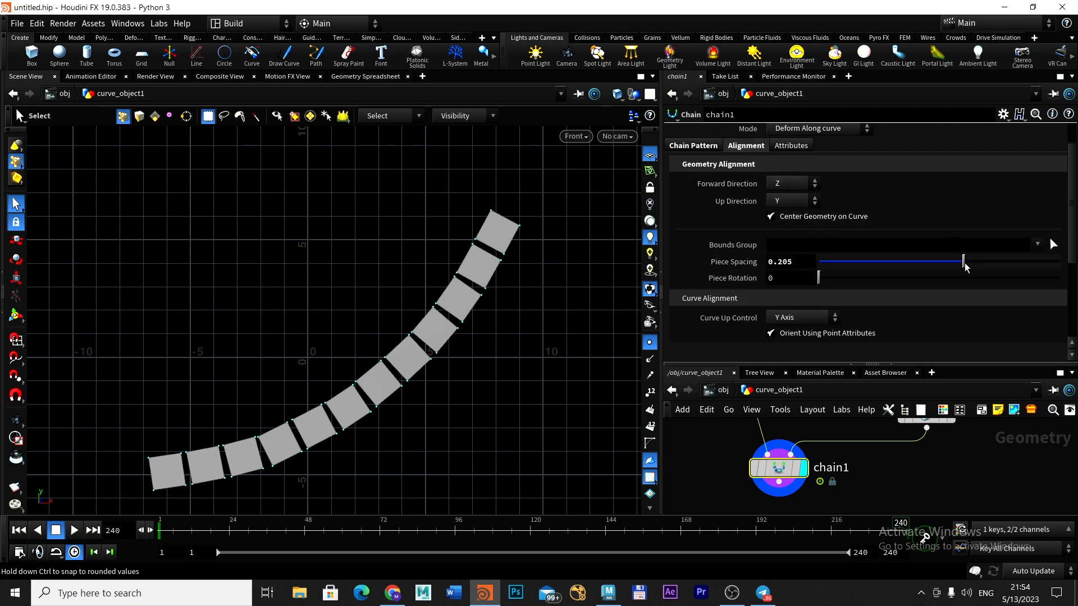
pyautogui.moveTo(965, 266); pyautogui.dragTo(909, 265)
pyautogui.moveTo(995, 266); pyautogui.dragTo(1046, 267)
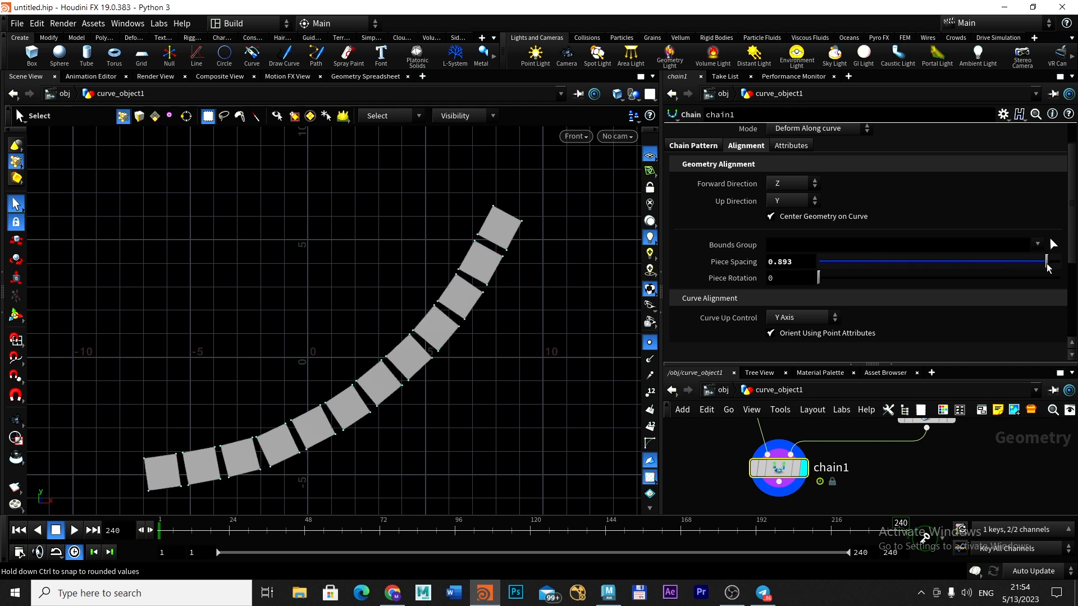
pyautogui.moveTo(977, 262); pyautogui.dragTo(1061, 261)
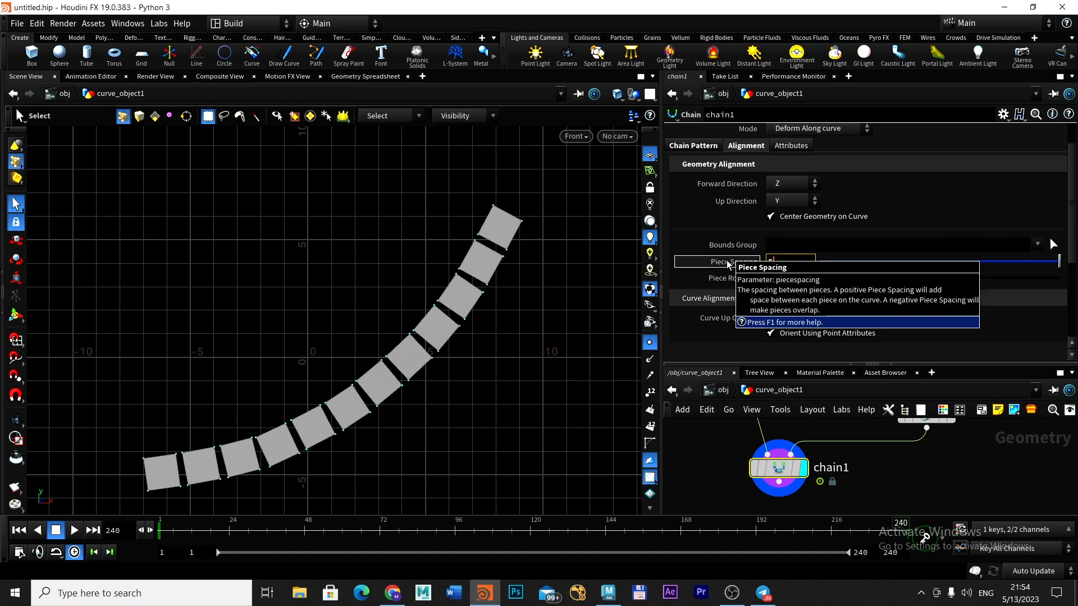
pyautogui.press('Return')
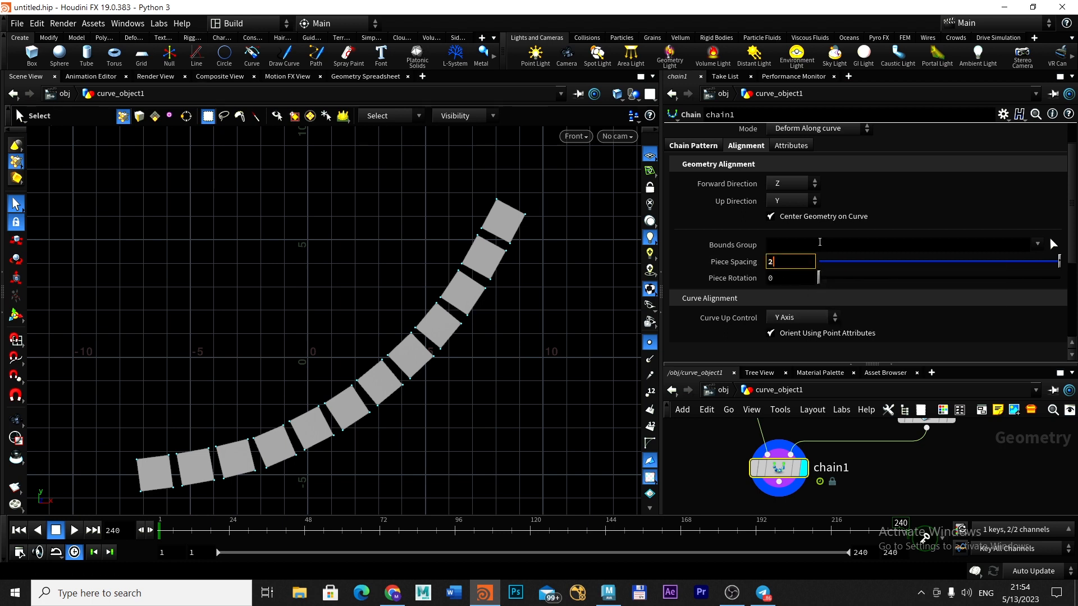
pyautogui.press('Return')
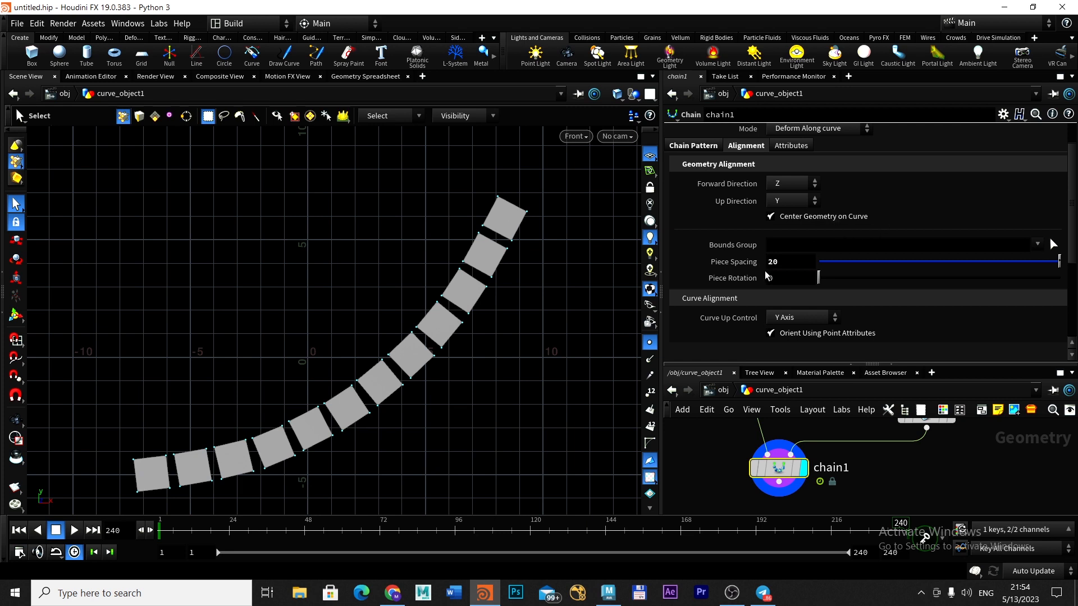
# Set chain1's Piece Spacing to 0
pyautogui.click(795, 260)
pyautogui.write('0')
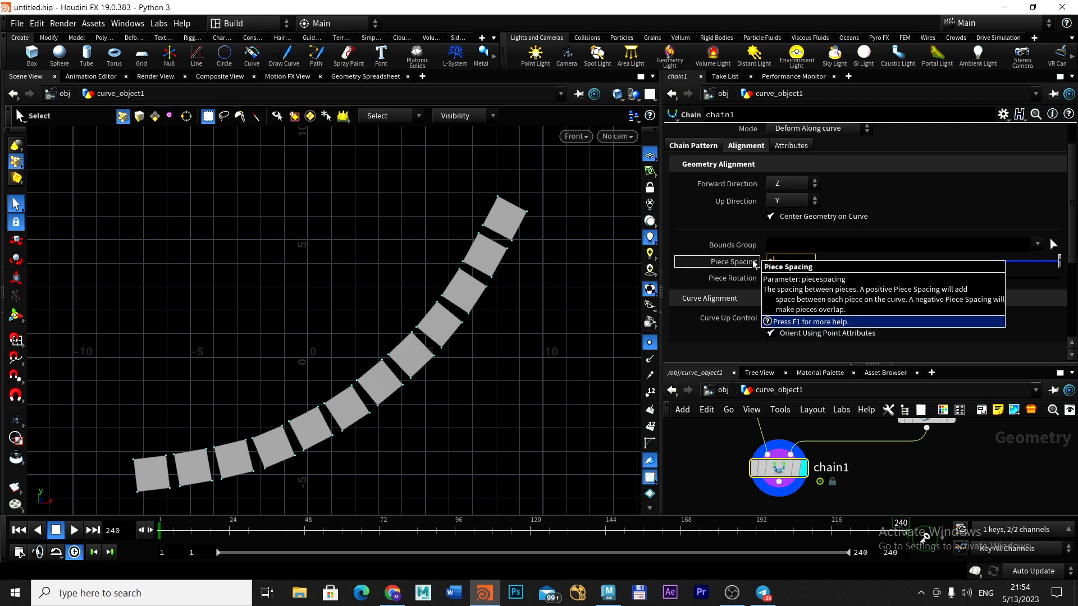
pyautogui.press('Return')
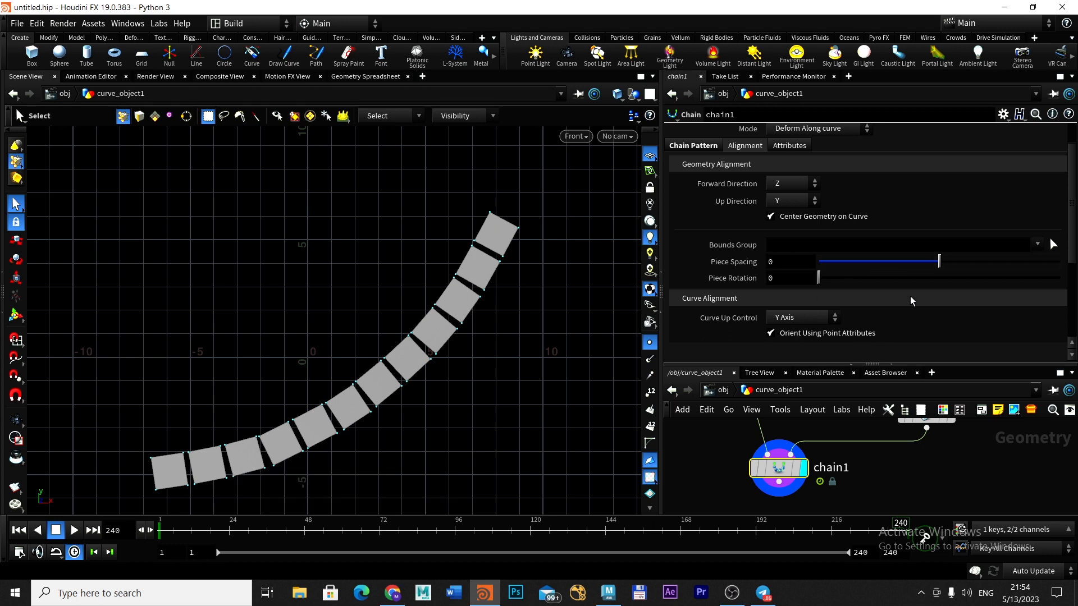
# Set chain1's Number of Pieces to Fit Pieces Along Curve and its Piece Spacing to 0.333
pyautogui.click(702, 147)
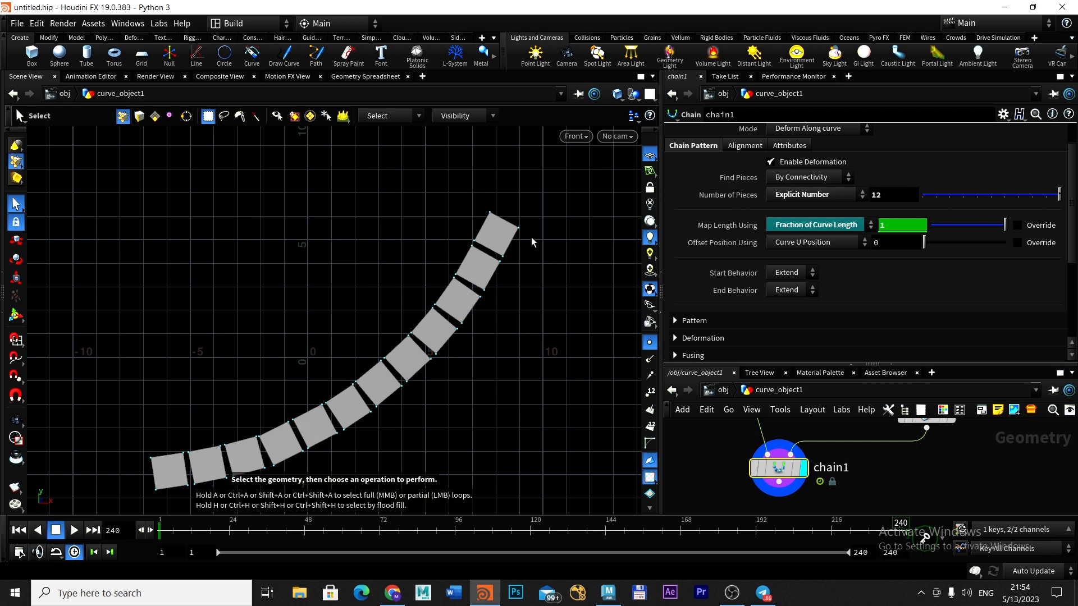
pyautogui.click(810, 195)
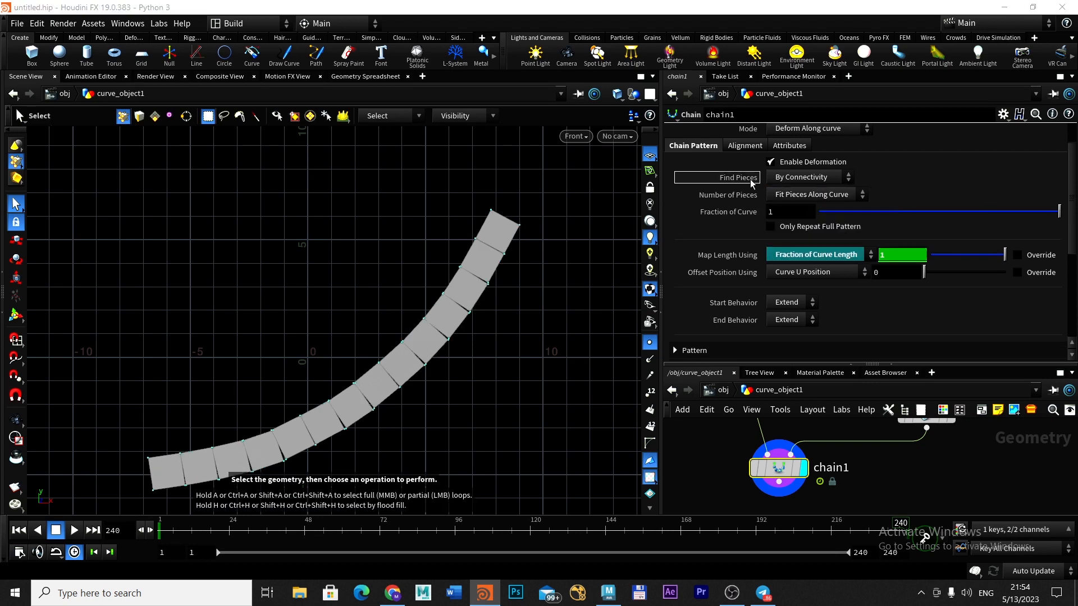
pyautogui.click(745, 147)
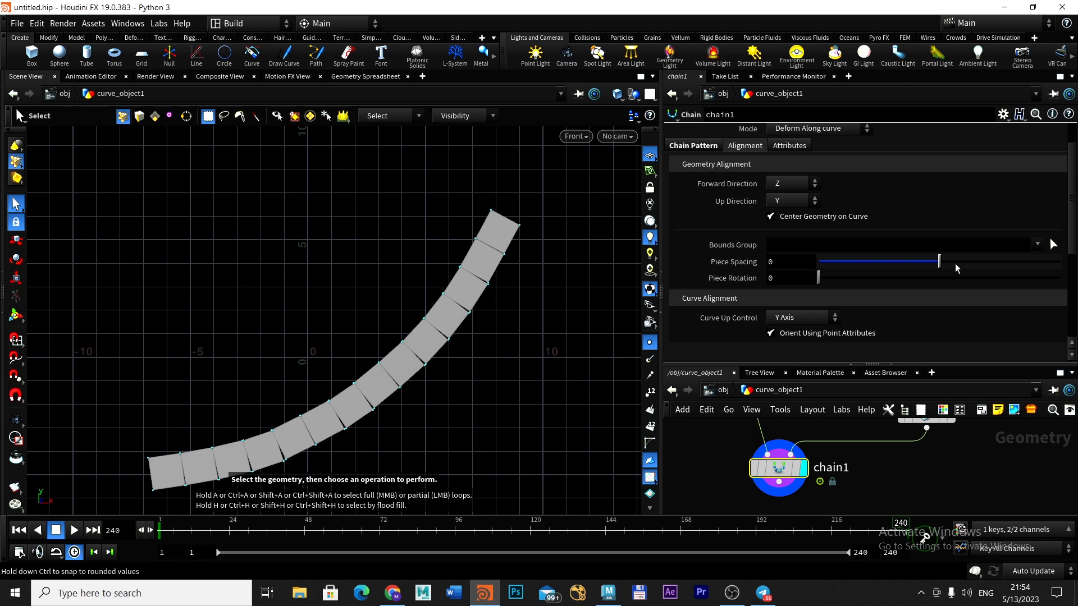
pyautogui.moveTo(942, 263); pyautogui.dragTo(980, 270)
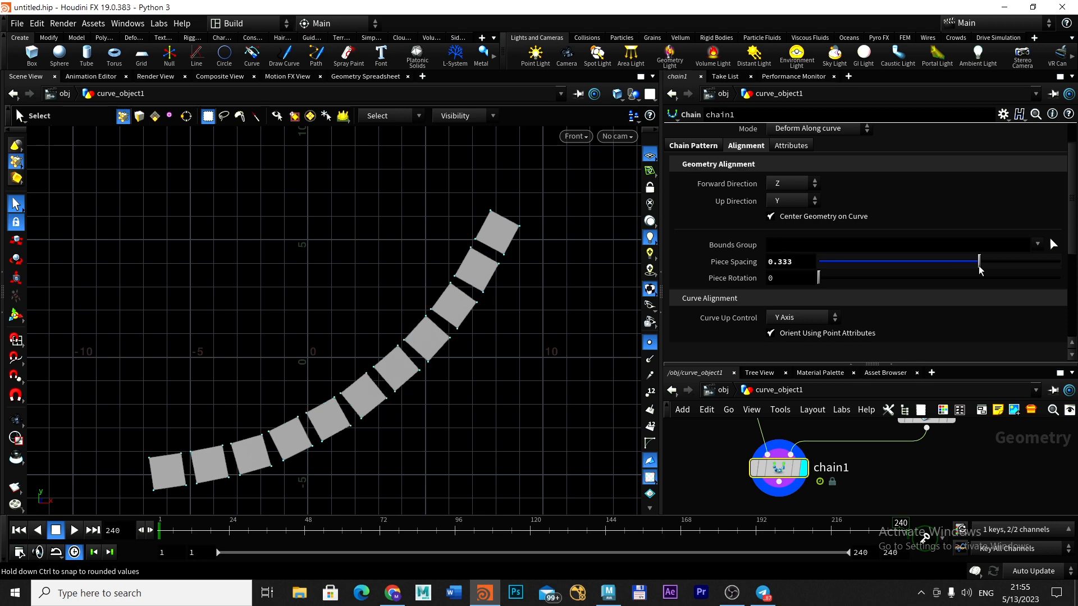
# Switch to Maya, open the MASH Editor and display the attributes of the MASH1 network
pyautogui.click(608, 592)
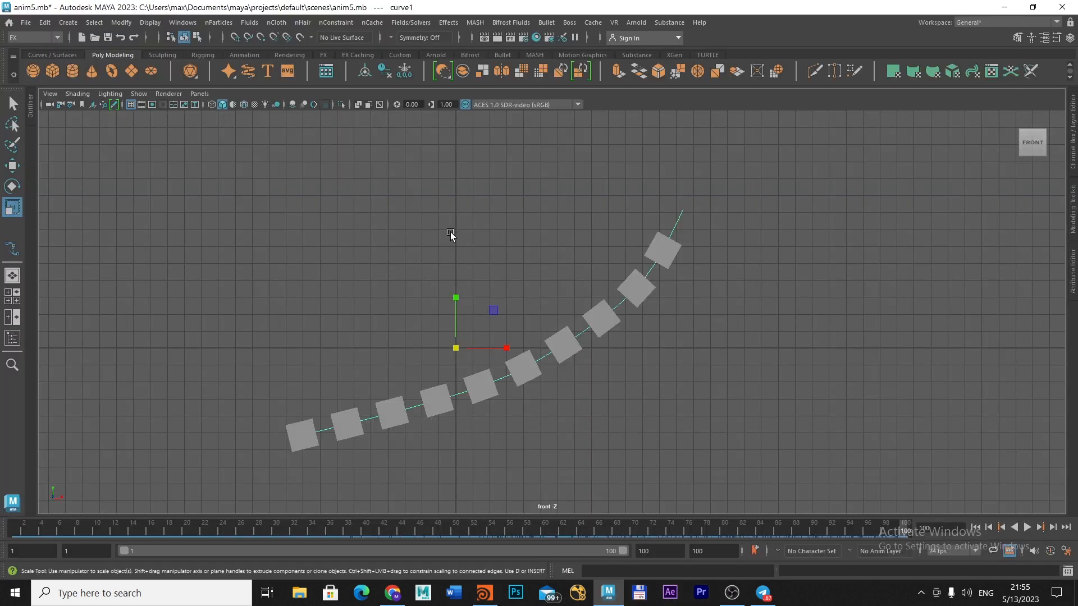
pyautogui.click(476, 22)
pyautogui.click(497, 56)
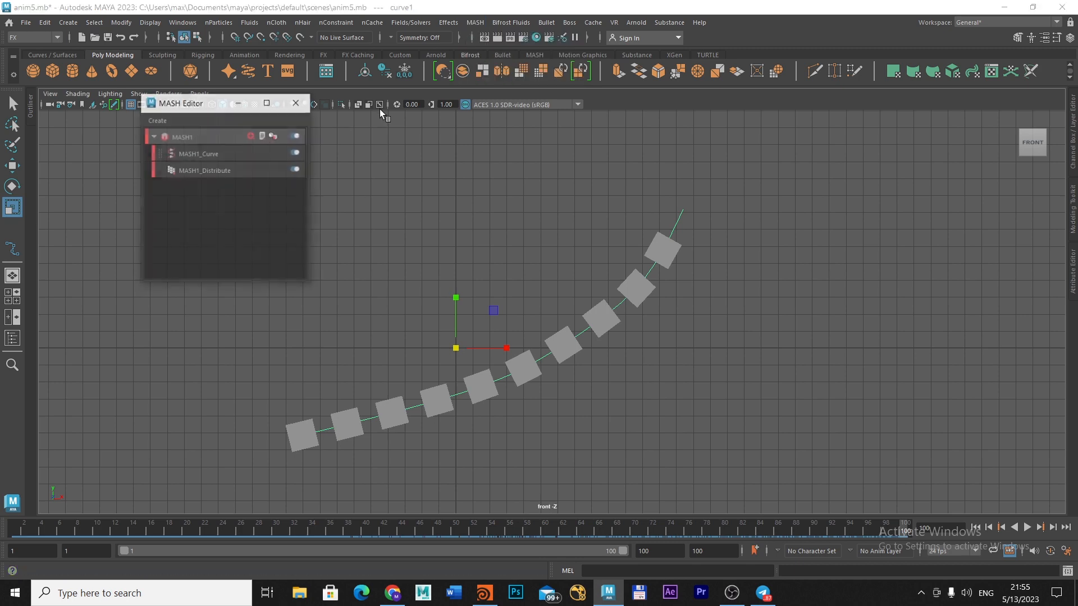
pyautogui.click(32, 111)
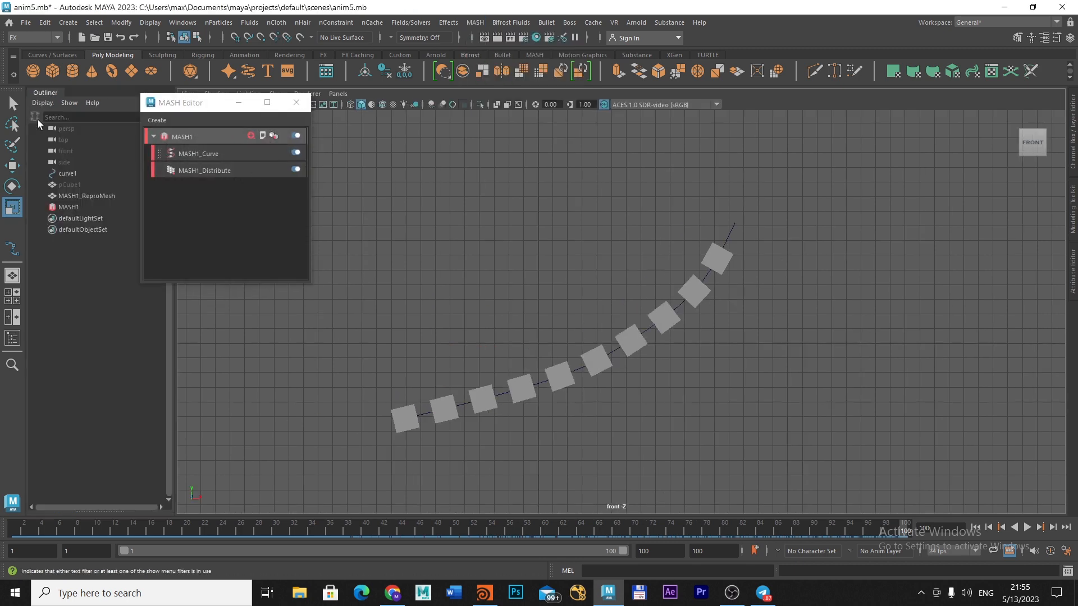
pyautogui.click(62, 206)
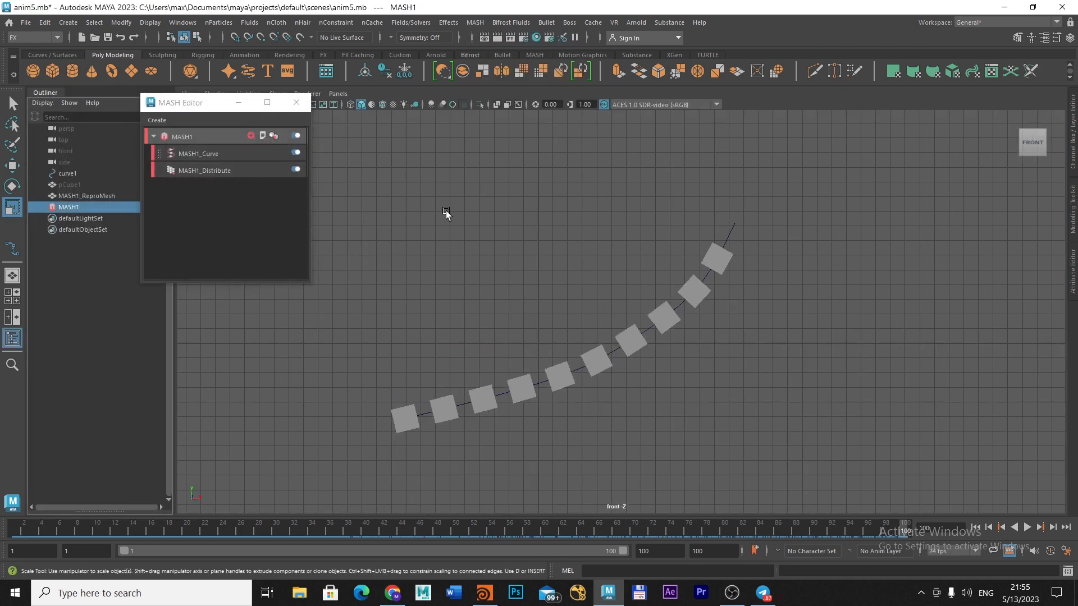
pyautogui.hotkey('ctrl', 'a')
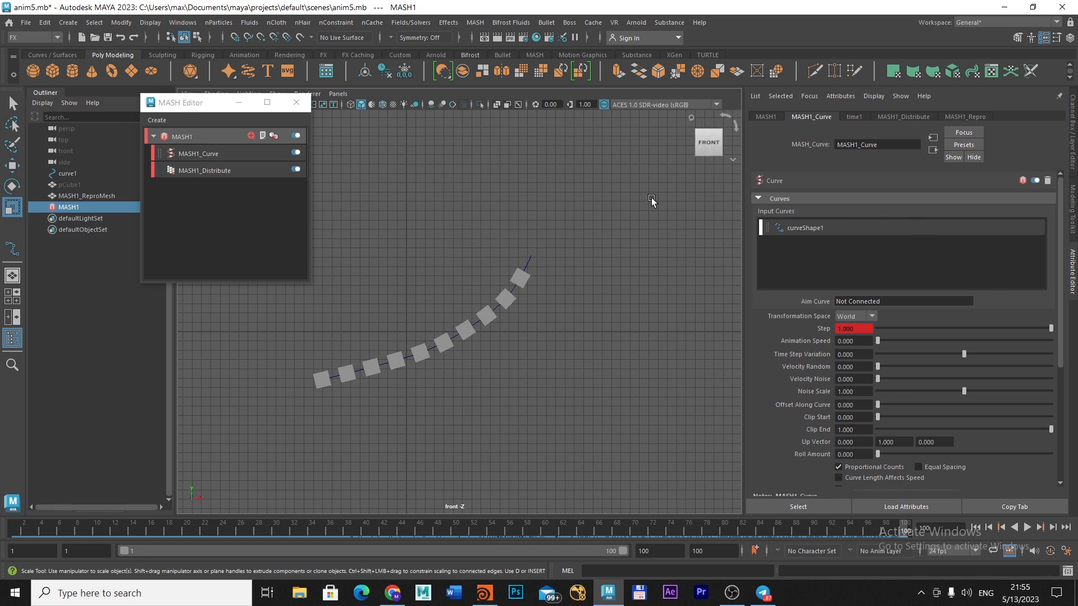
# Set MASH1_Distribute's Number of Points to 14
pyautogui.hotkey('alt', 'Tab')
pyautogui.hotkey('alt', 'Tab')
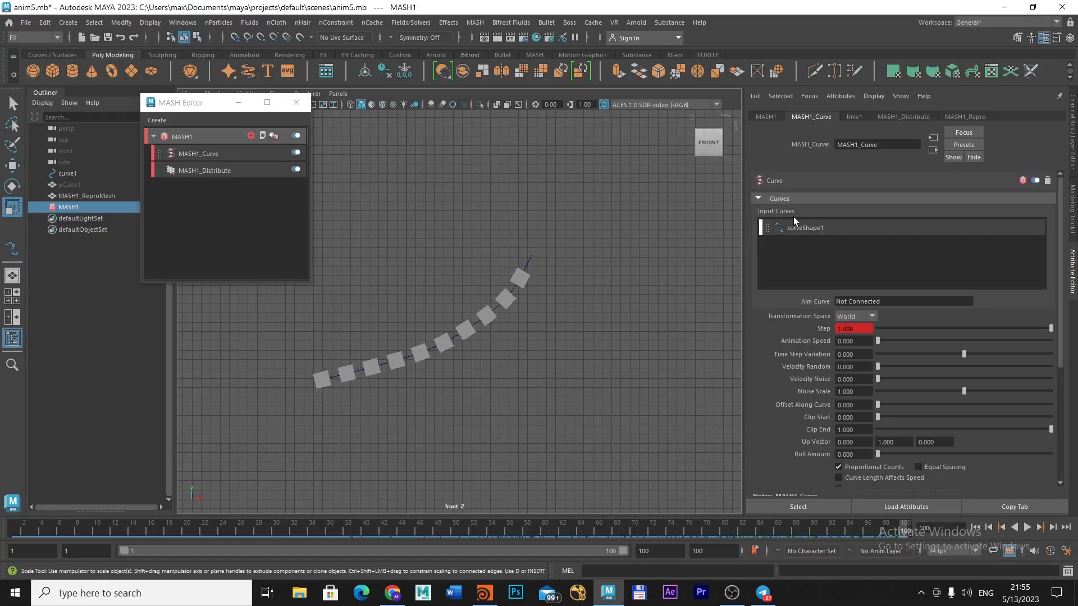
pyautogui.click(908, 116)
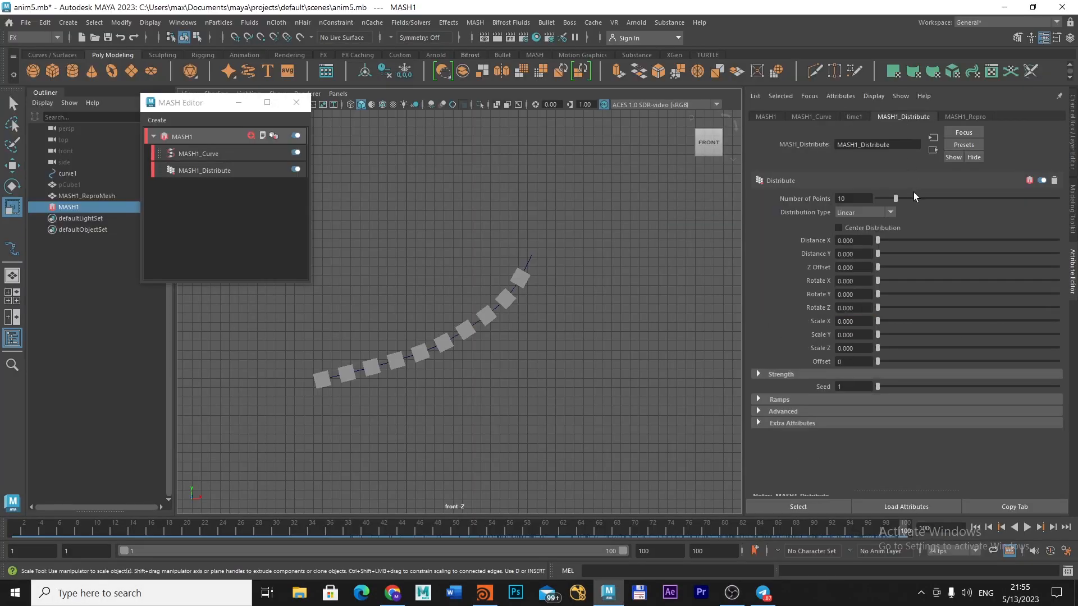
pyautogui.moveTo(893, 197); pyautogui.dragTo(902, 197)
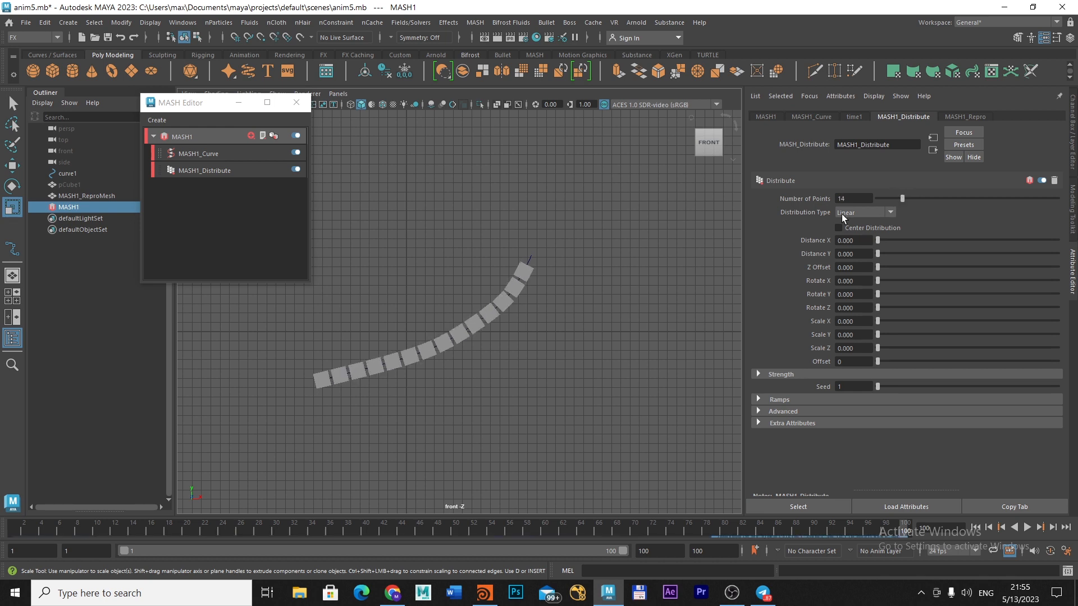
# Scale curve1 uniformly up and back down to test the cube spacing, and close the MASH Editor
pyautogui.click(528, 258)
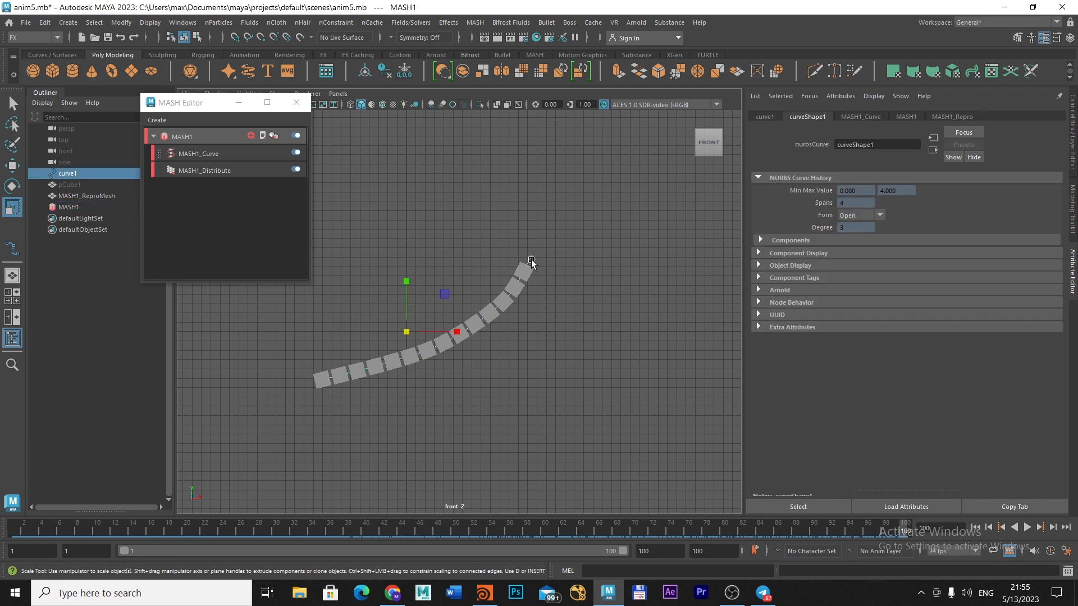
pyautogui.moveTo(407, 333); pyautogui.dragTo(509, 317)
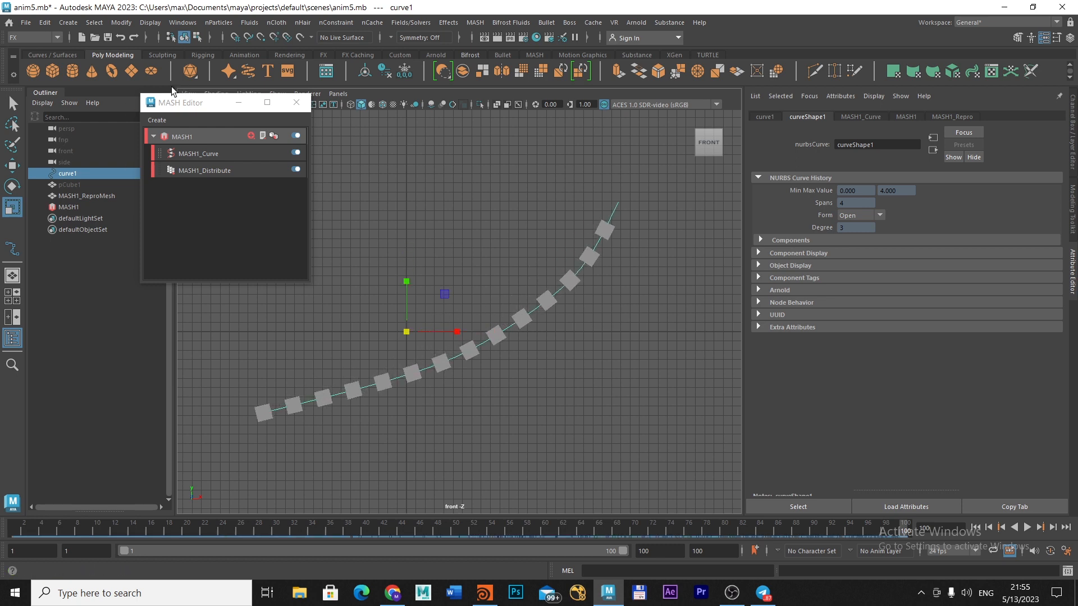
pyautogui.scroll(-3, 581, 291)
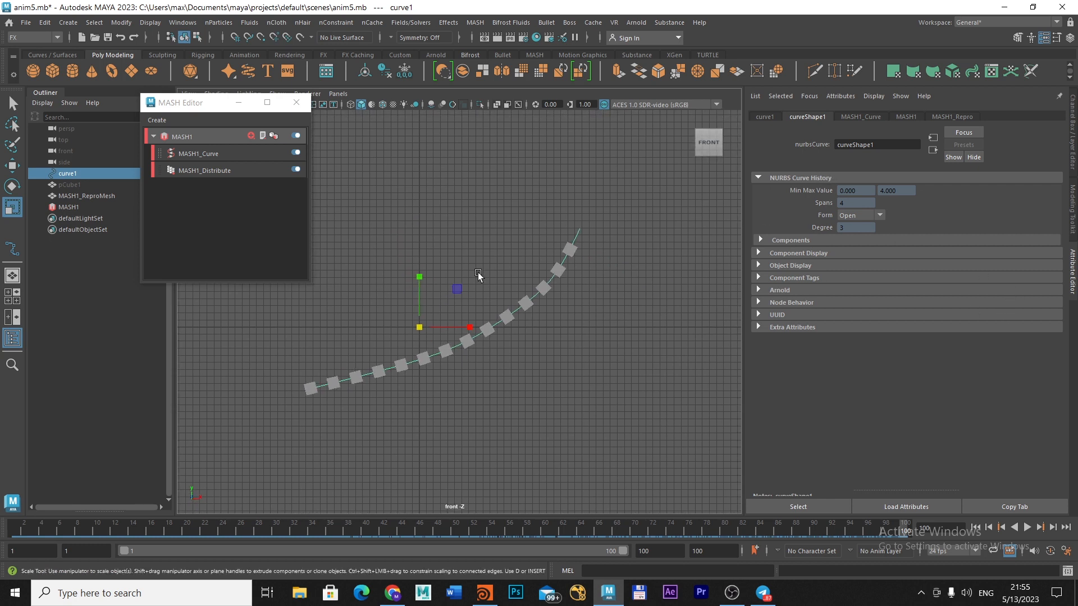
pyautogui.moveTo(425, 335); pyautogui.dragTo(324, 226)
pyautogui.click(297, 102)
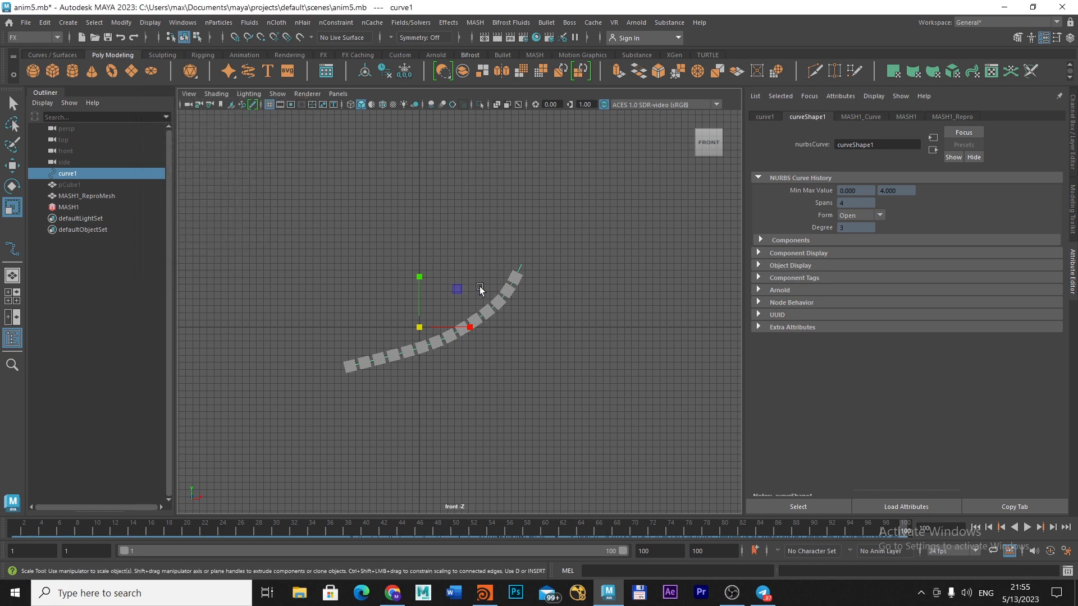
# Play the MASH cube animation along curve1 from the first frame, replay it, and stop playback
pyautogui.keyDown('alt'); pyautogui.moveTo(438, 409); pyautogui.dragTo(452, 443, button='middle'); pyautogui.keyUp('alt')
pyautogui.scroll(3, 558, 419)
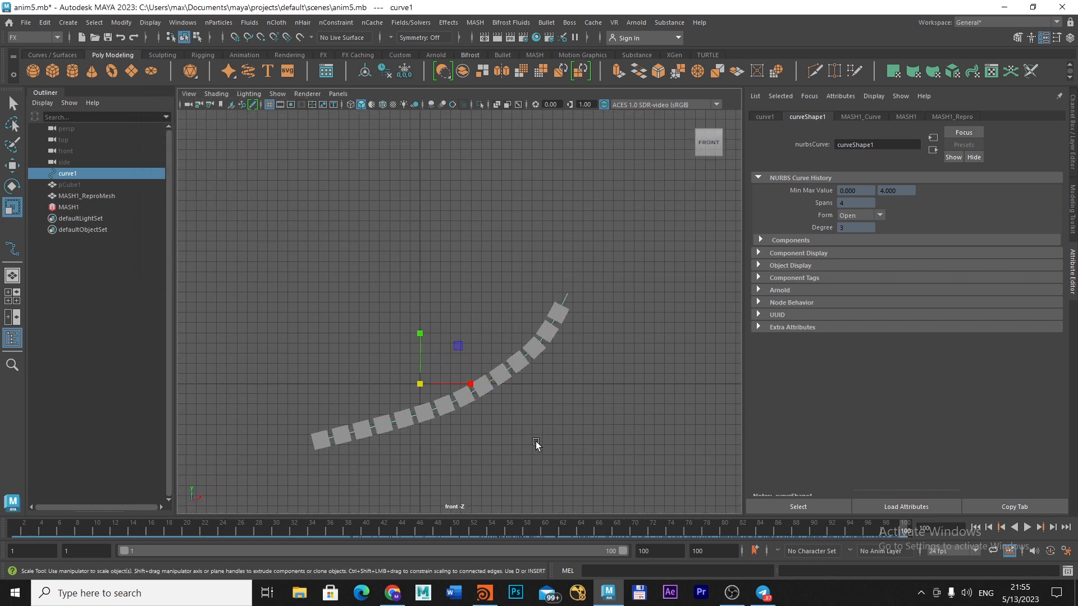
pyautogui.keyDown('alt'); pyautogui.moveTo(527, 441); pyautogui.dragTo(539, 382, button='middle'); pyautogui.keyUp('alt')
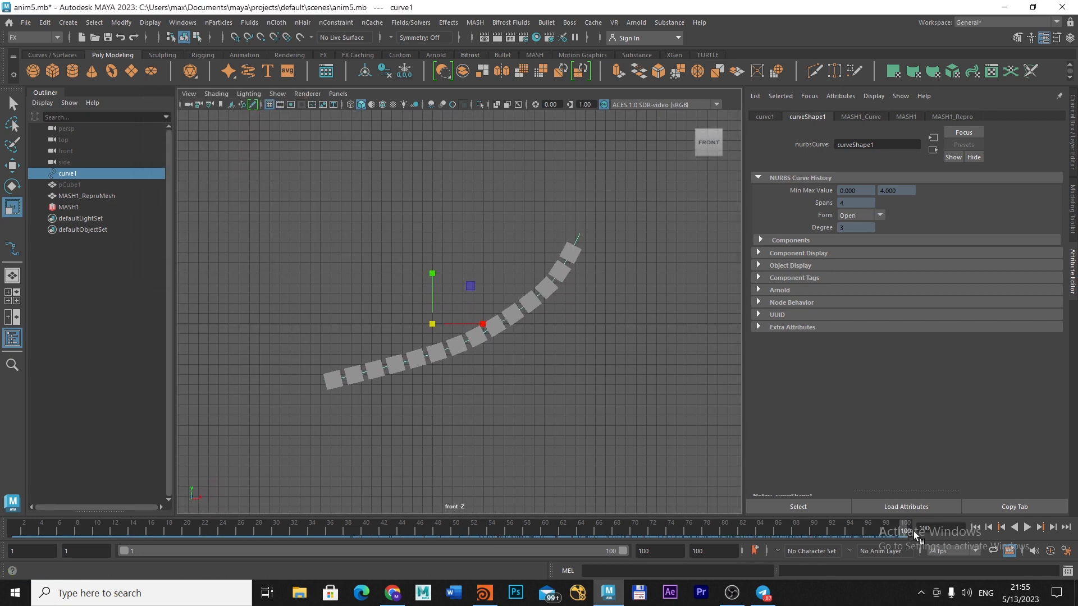
pyautogui.click(976, 528)
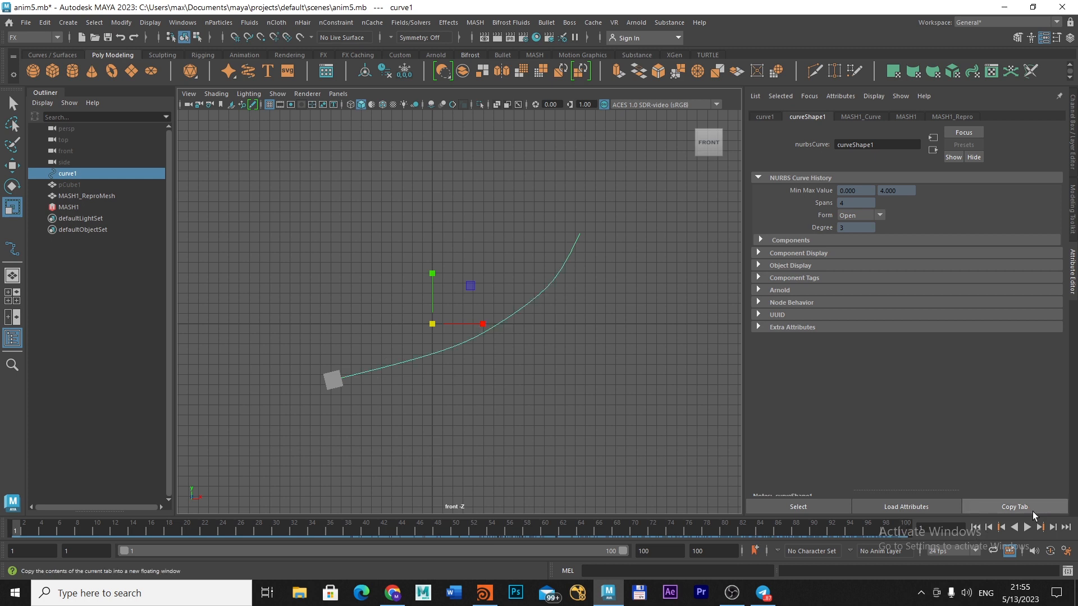
pyautogui.click(1027, 528)
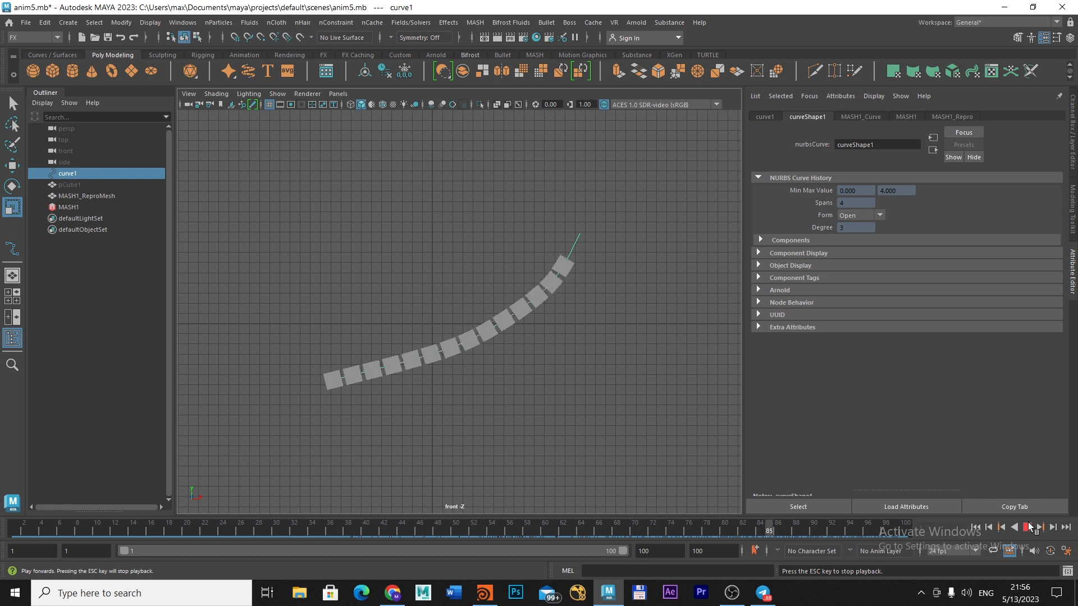
pyautogui.click(1027, 527)
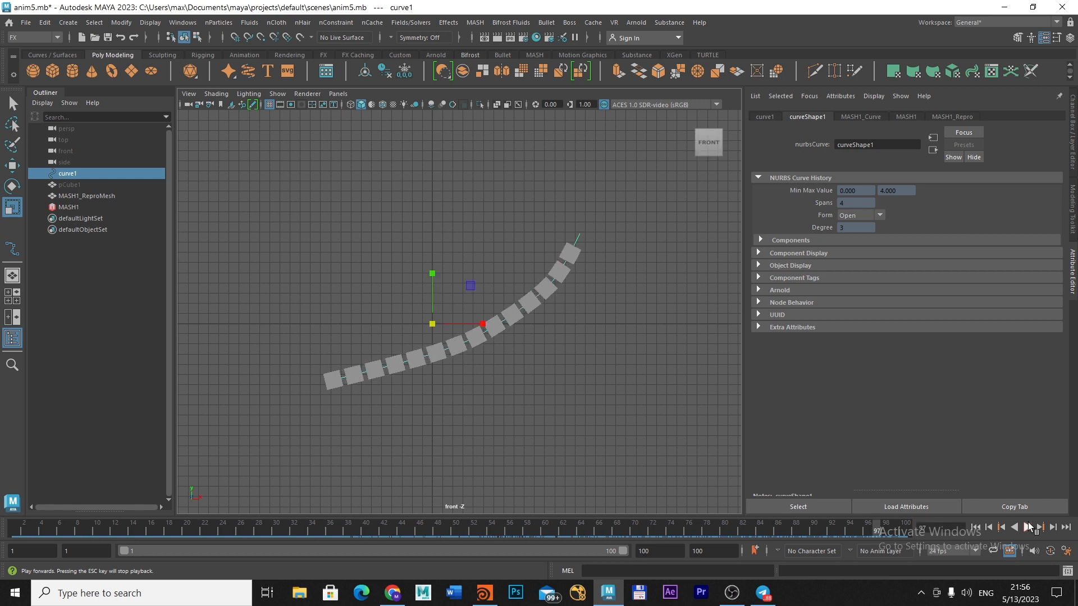
pyautogui.click(1028, 527)
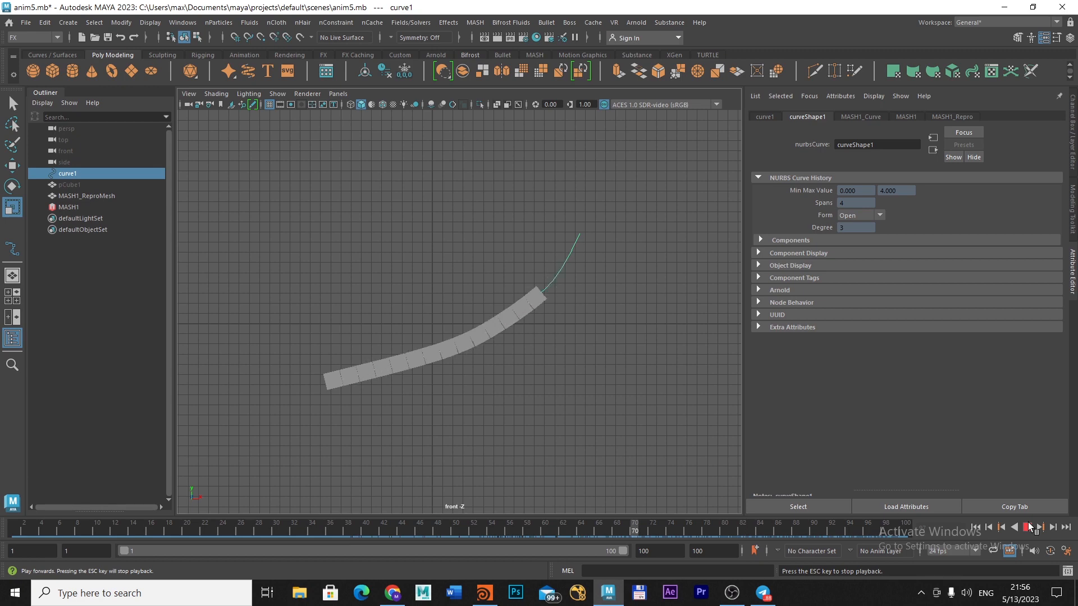
pyautogui.click(1028, 527)
# Switch to Houdini, play the chain1 animation for comparison, and stop it
pyautogui.hotkey('alt', 'Tab')
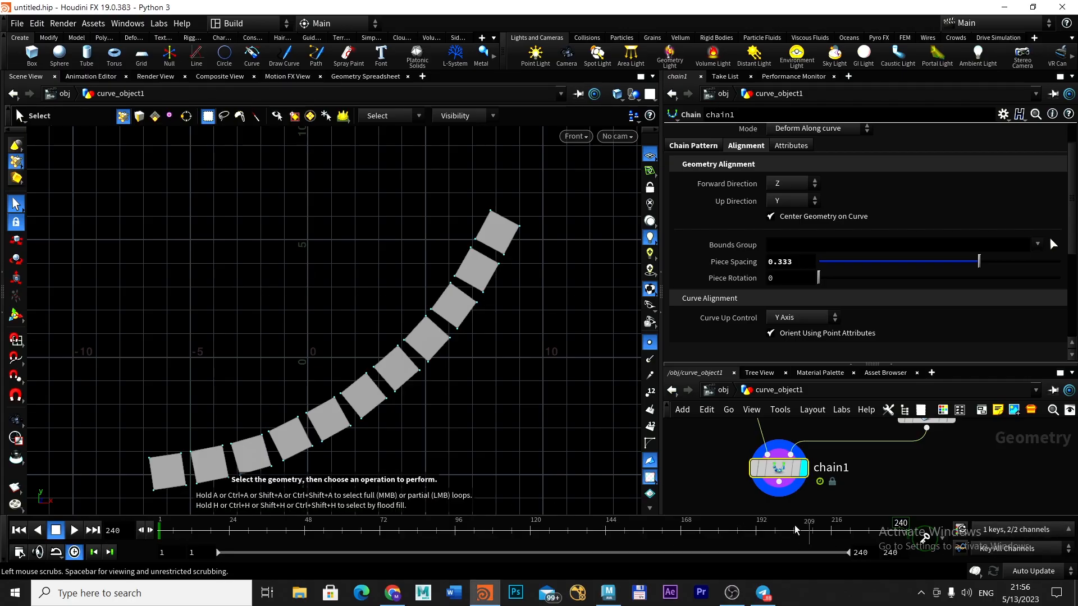
pyautogui.click(78, 537)
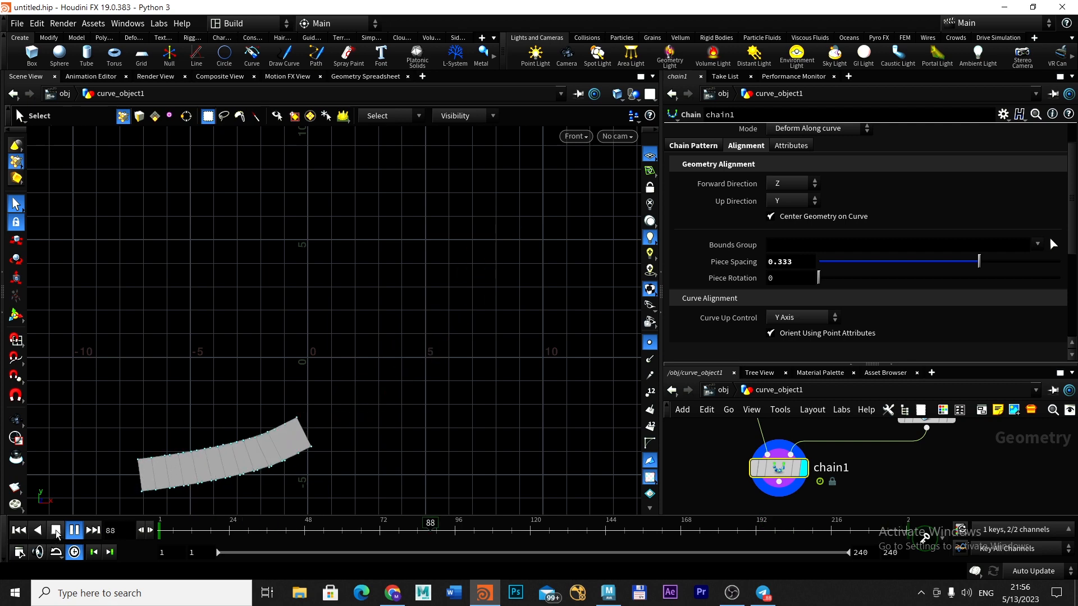
pyautogui.click(56, 530)
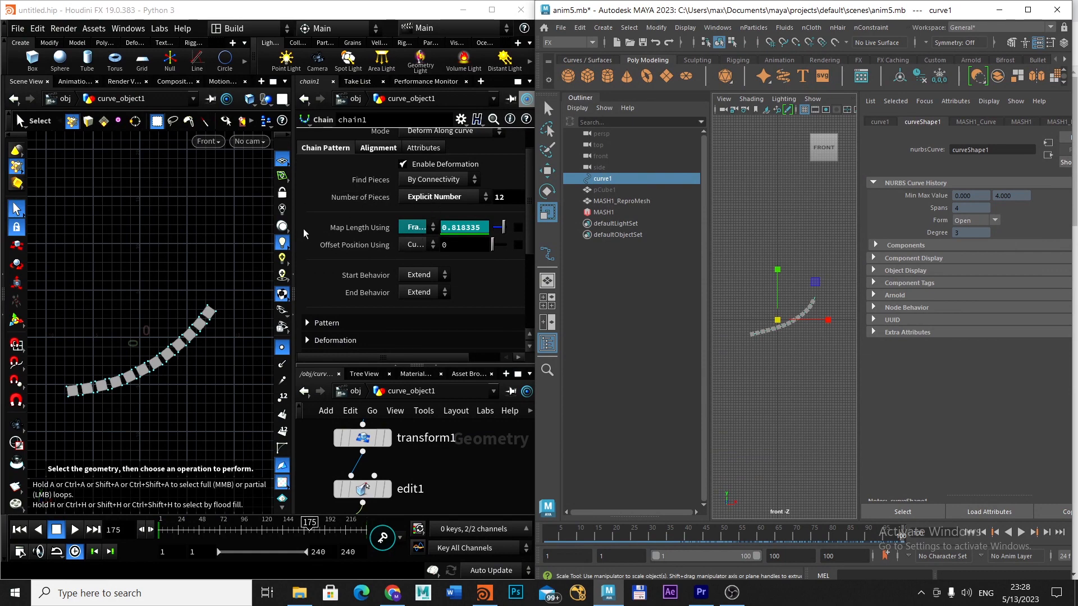
pyautogui.click(282, 101)
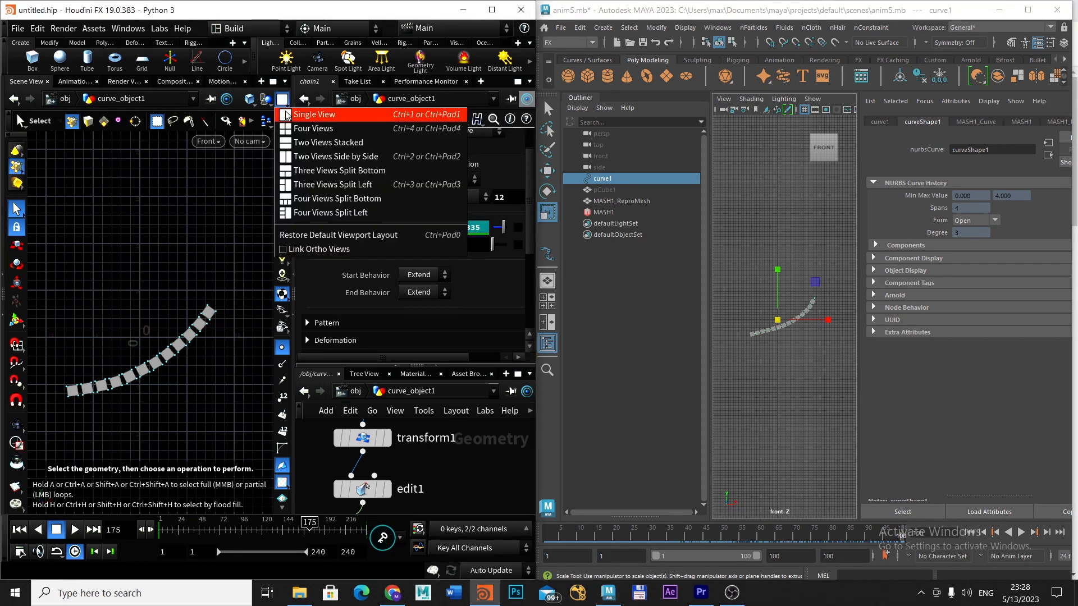
pyautogui.click(271, 82)
pyautogui.click(273, 82)
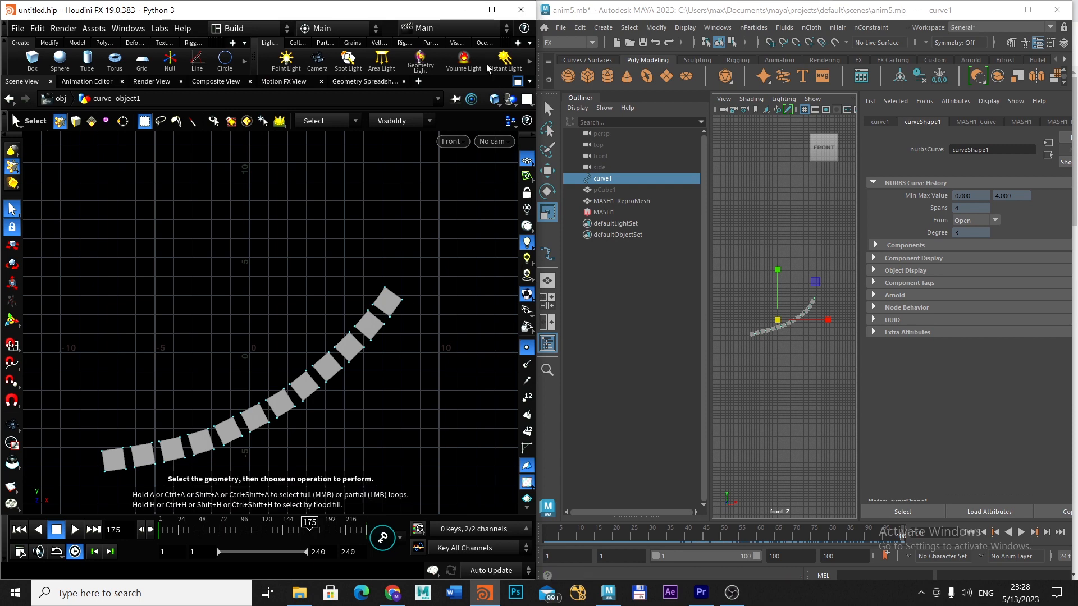
pyautogui.click(518, 82)
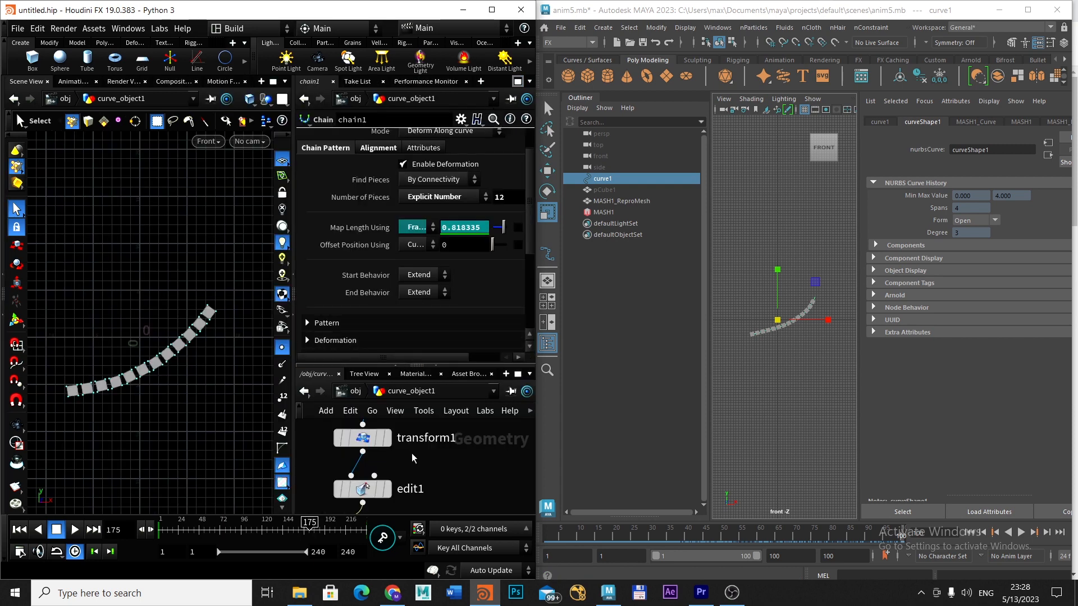
# Maximize the Houdini window and set transform1's Uniform Scale to 5.31
pyautogui.click(362, 437)
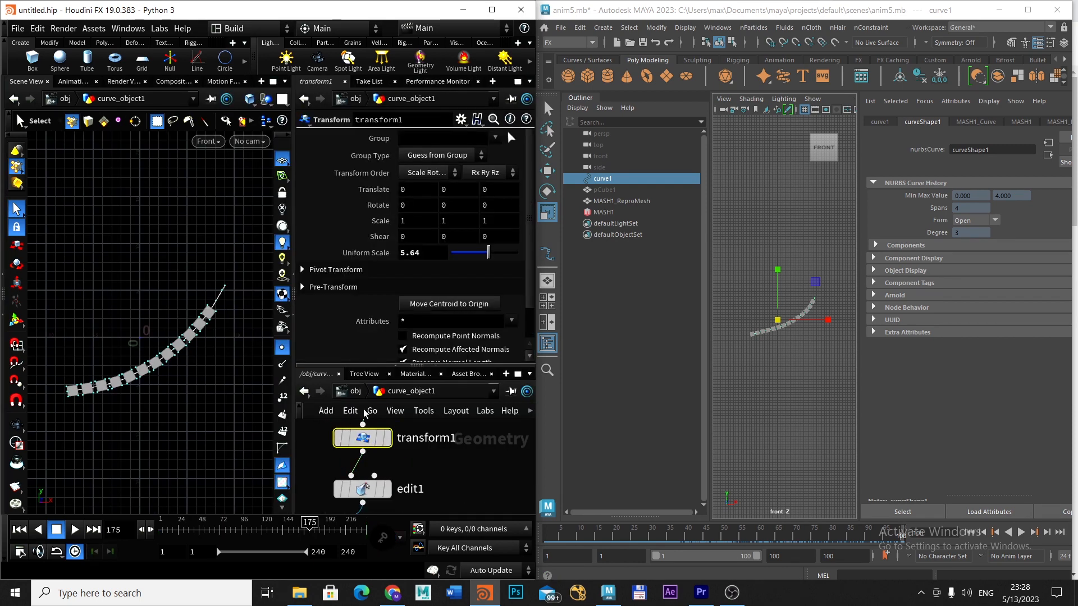
pyautogui.click(491, 10)
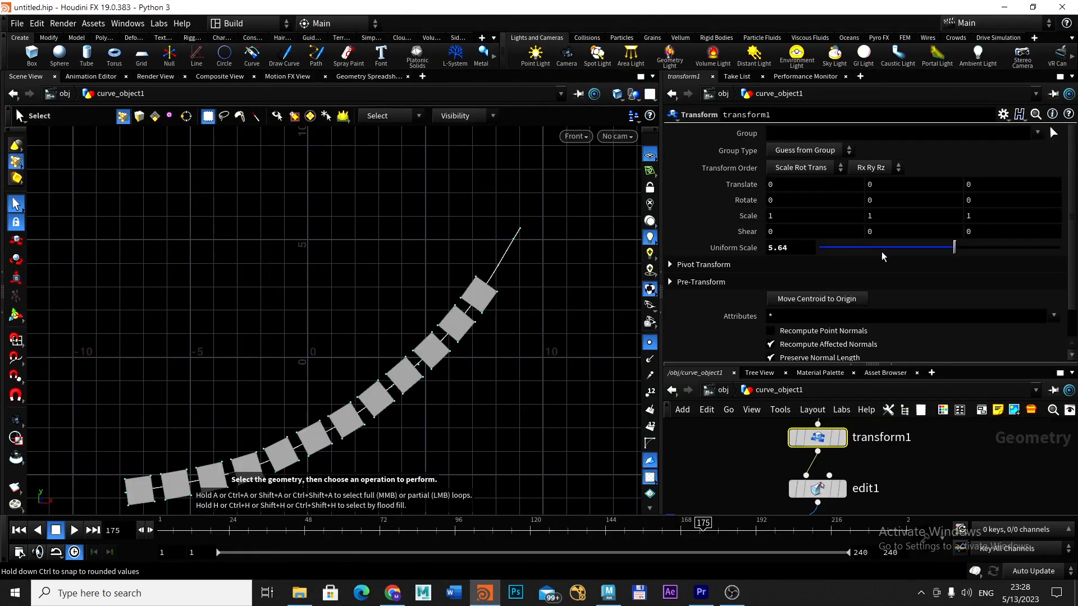
pyautogui.moveTo(954, 249)
pyautogui.mouseDown()
pyautogui.moveTo(926, 249)
pyautogui.moveTo(983, 248)
pyautogui.moveTo(920, 248)
pyautogui.moveTo(972, 248)
pyautogui.moveTo(946, 249)
pyautogui.mouseUp()
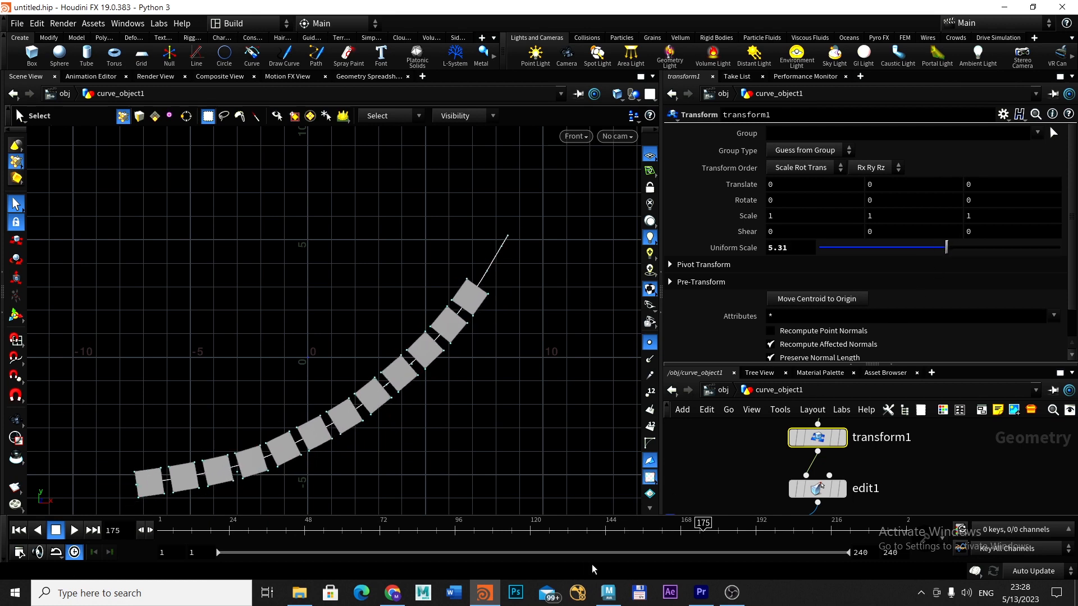
# Switch to Maya, maximize its window, and try different uniform scales on curve1, including about 1.54
pyautogui.hotkey('alt', 'Tab')
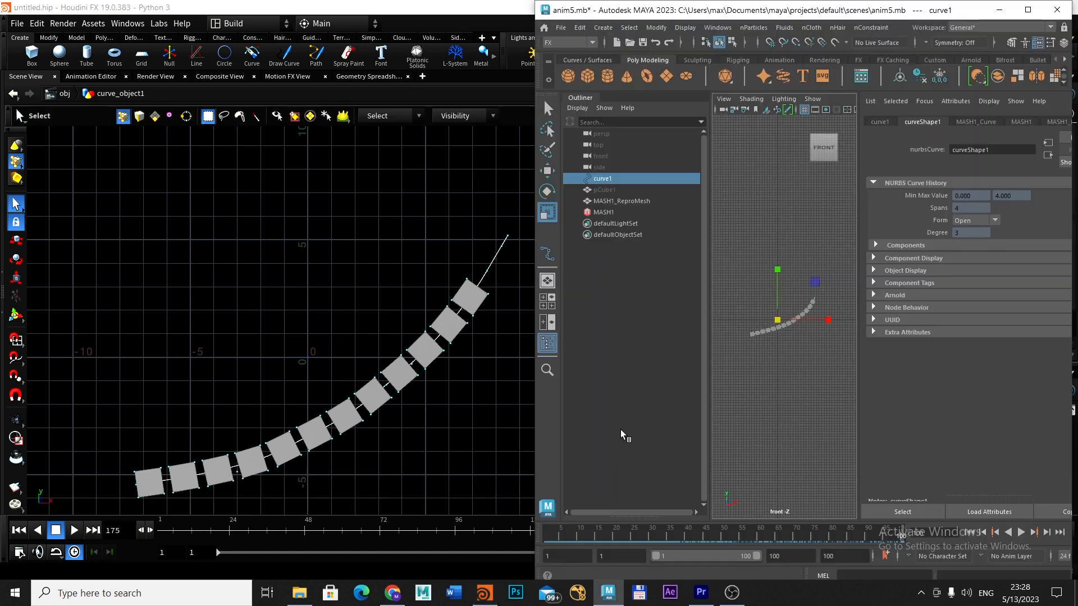
pyautogui.click(1028, 9)
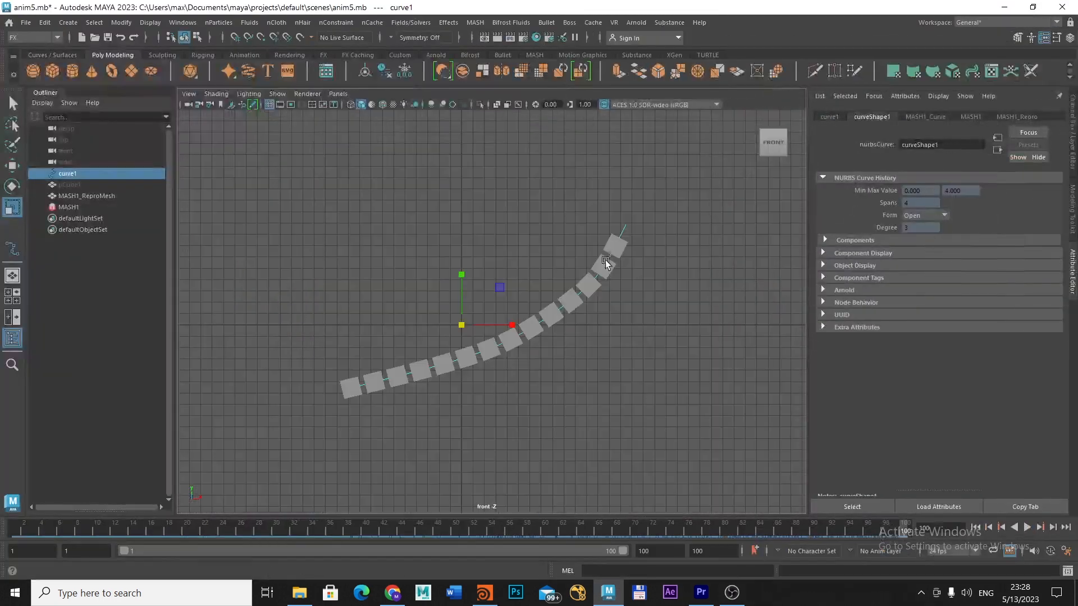
pyautogui.moveTo(465, 325); pyautogui.dragTo(556, 329)
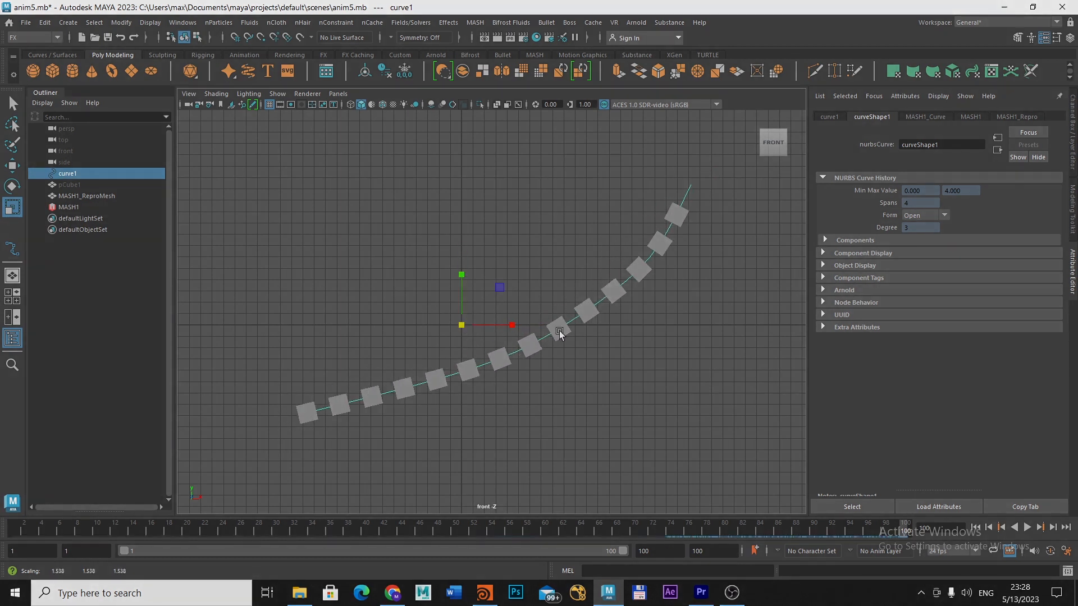
pyautogui.moveTo(466, 339); pyautogui.dragTo(514, 321)
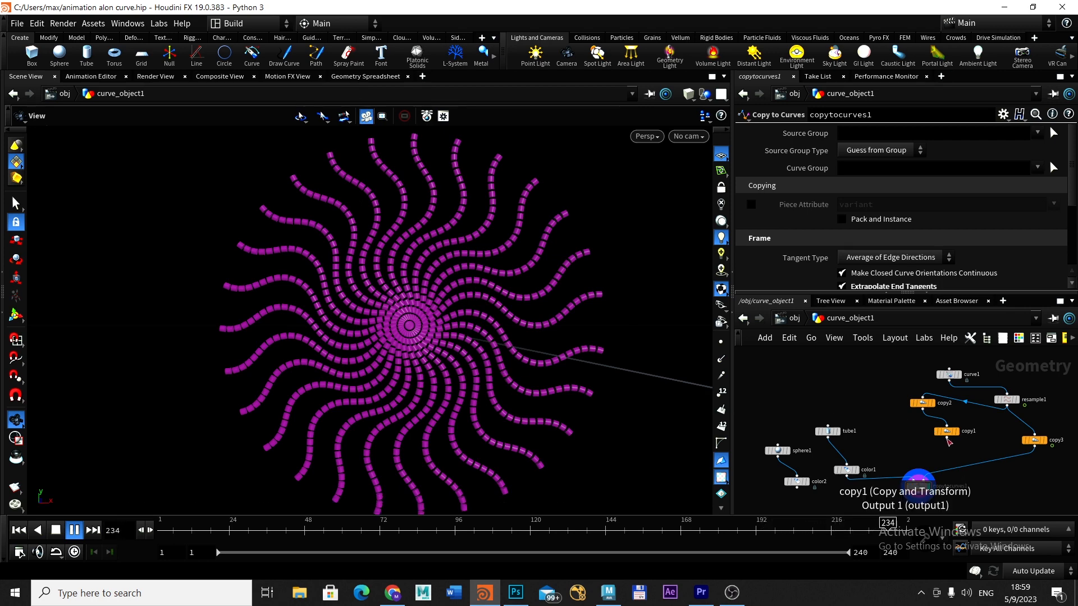
# In Houdini's animation alon curve.hip scene, feed copytocurves1 with curves from copy1 and geometry from color2, and select color1
pyautogui.click(948, 442)
pyautogui.click(927, 477)
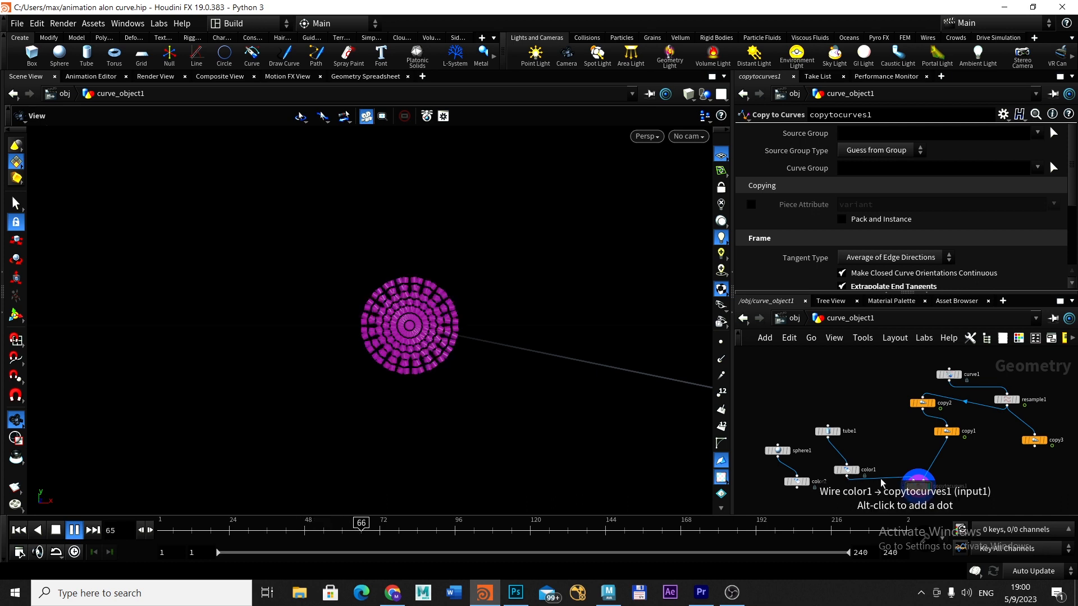
pyautogui.moveTo(796, 487); pyautogui.dragTo(905, 480)
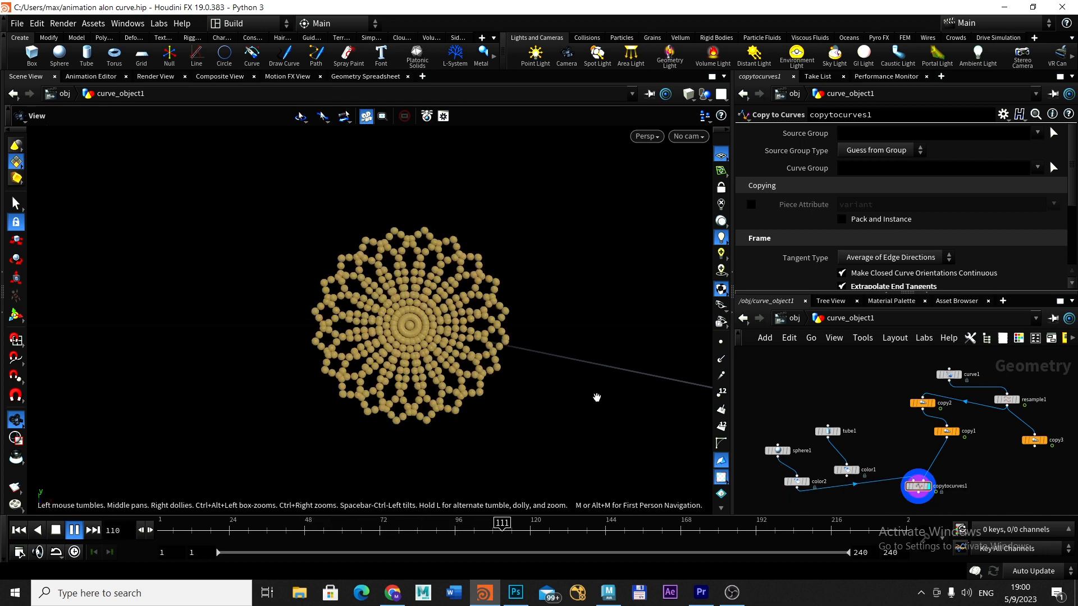
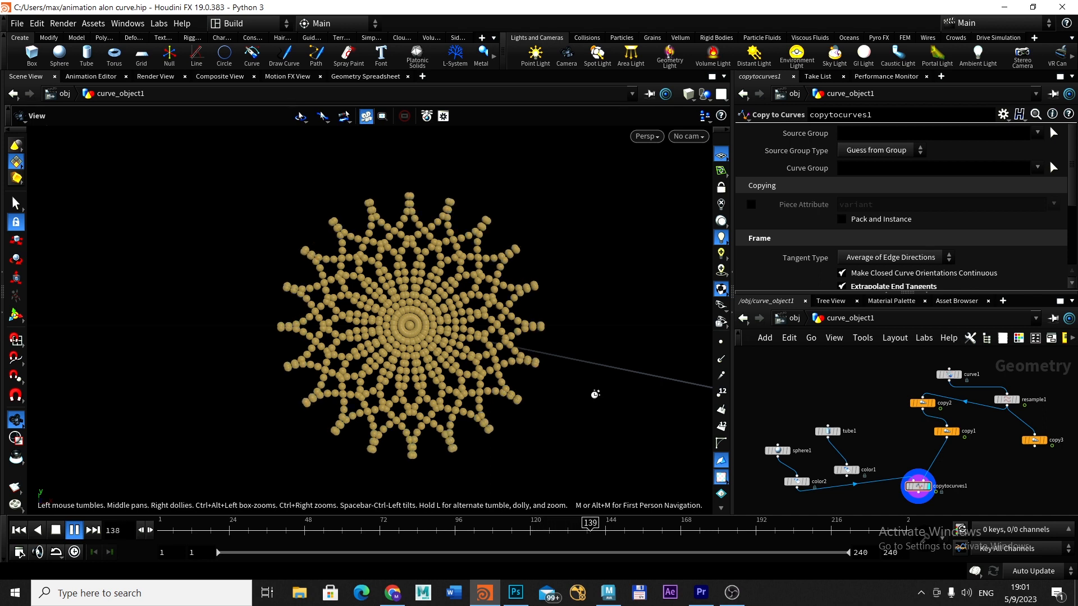
pyautogui.click(845, 469)
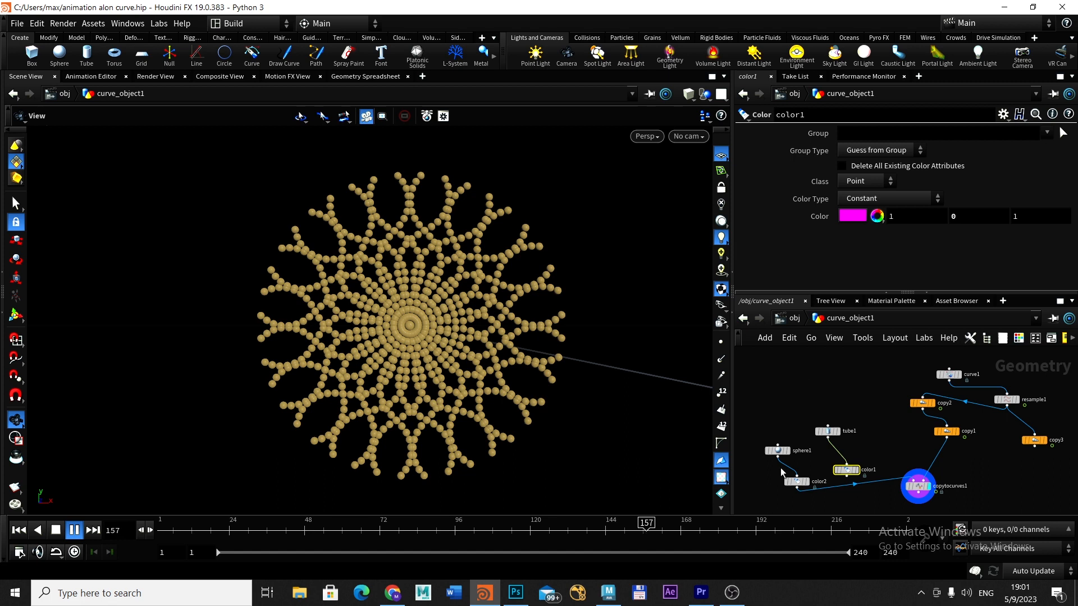
# Stop the playback and set the color2 node's constant color to pure red (1, 0, 0)
pyautogui.click(799, 482)
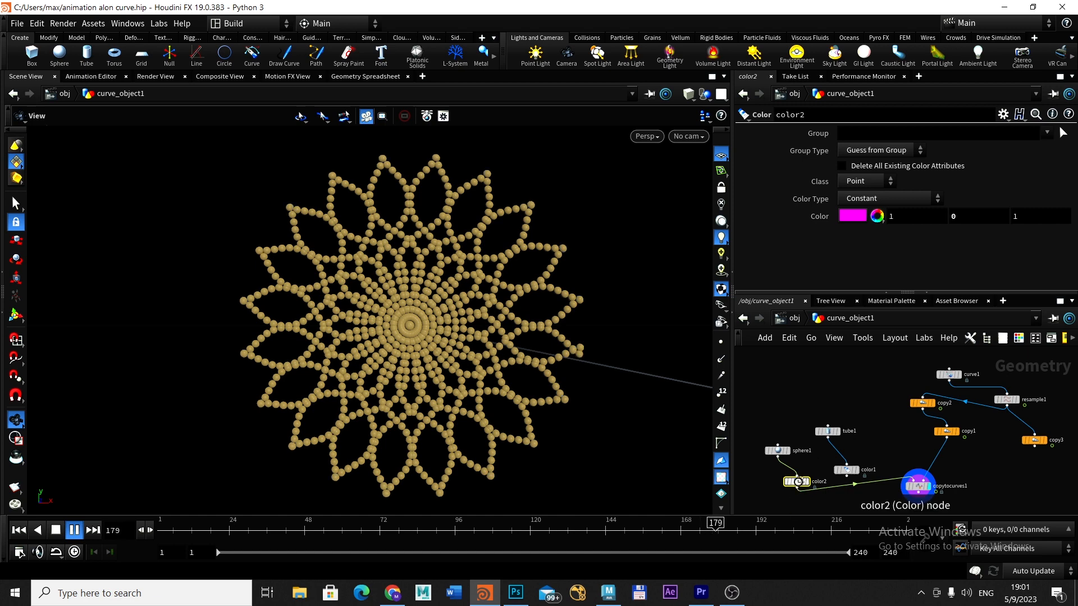
pyautogui.click(56, 530)
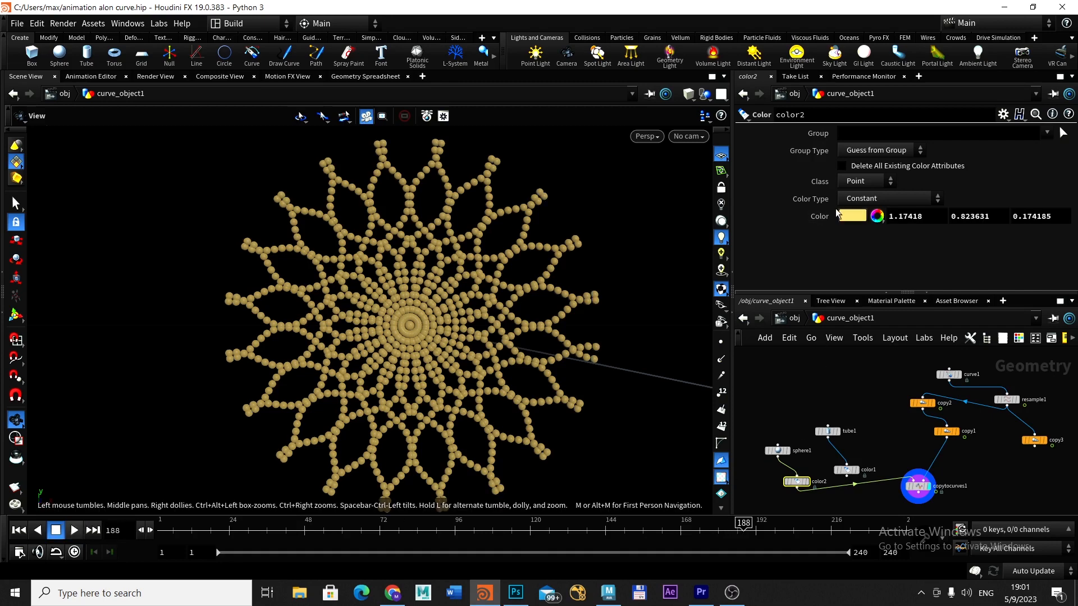
pyautogui.click(847, 216)
pyautogui.click(795, 119)
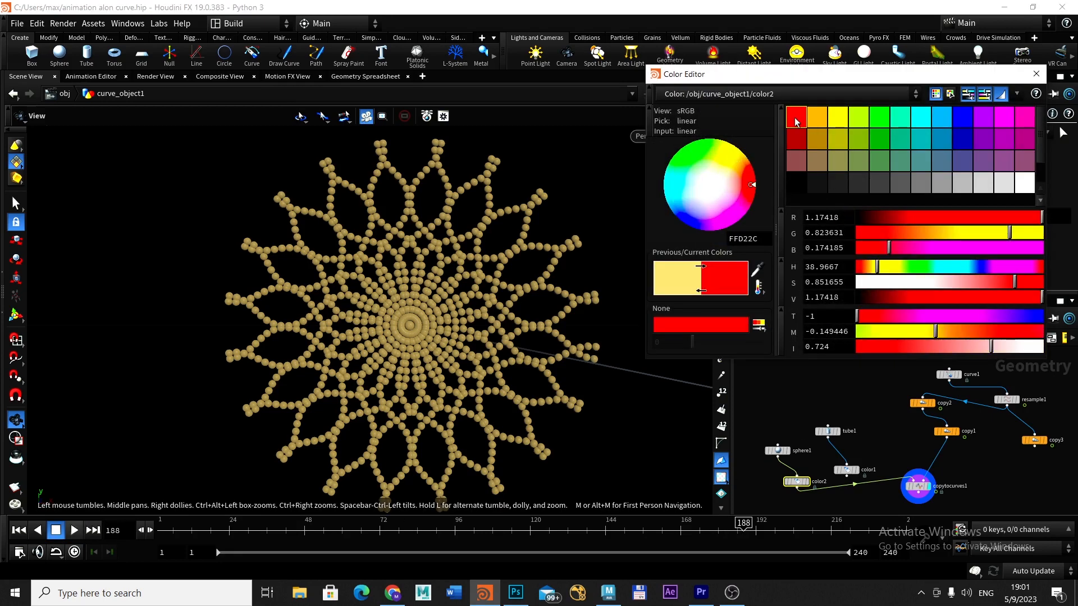
pyautogui.click(1035, 74)
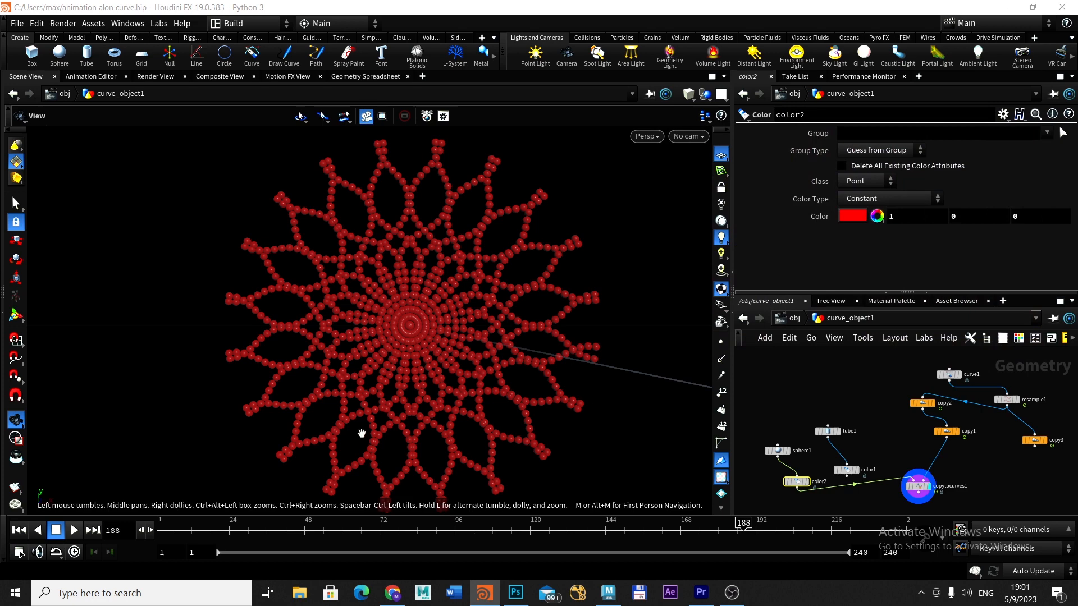
# Play the animation and examine the growing red sphere pattern from tilted and close-up angles
pyautogui.click(74, 533)
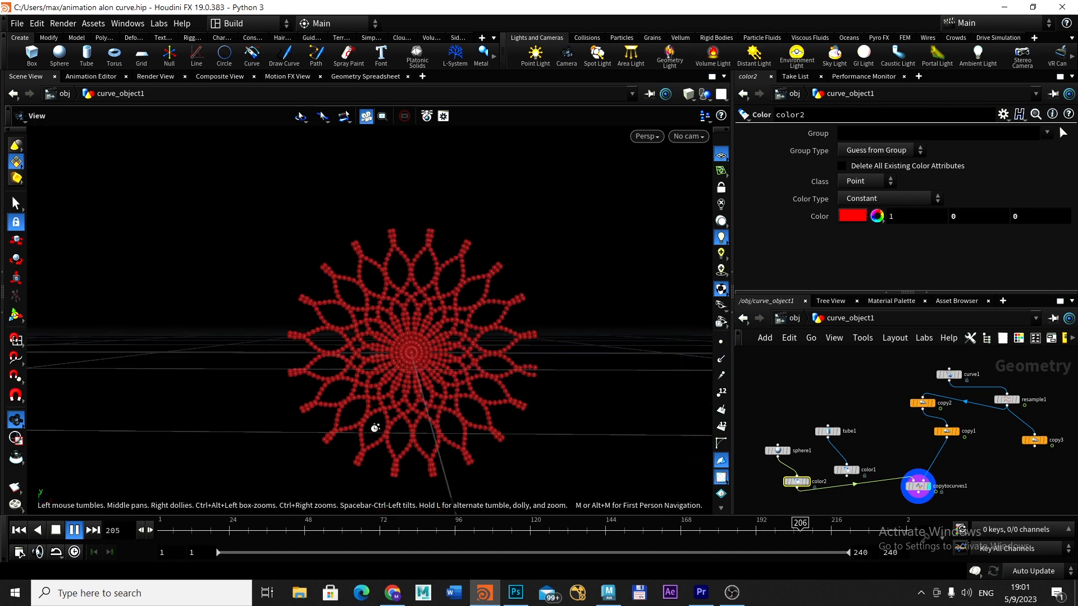
pyautogui.moveTo(375, 428); pyautogui.dragTo(385, 337)
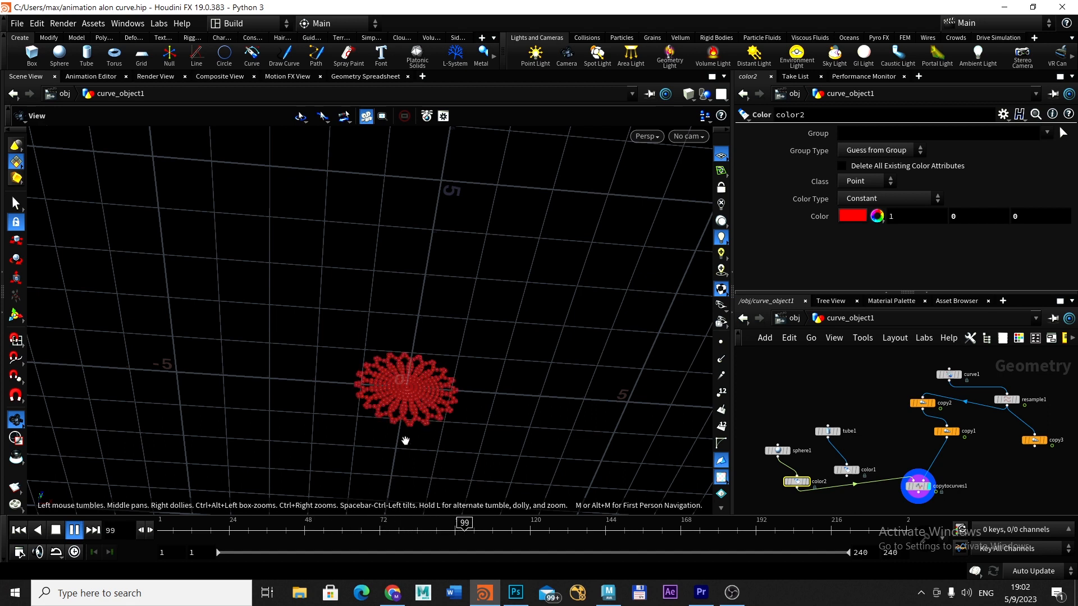
pyautogui.moveTo(465, 444); pyautogui.dragTo(618, 466, button='right')
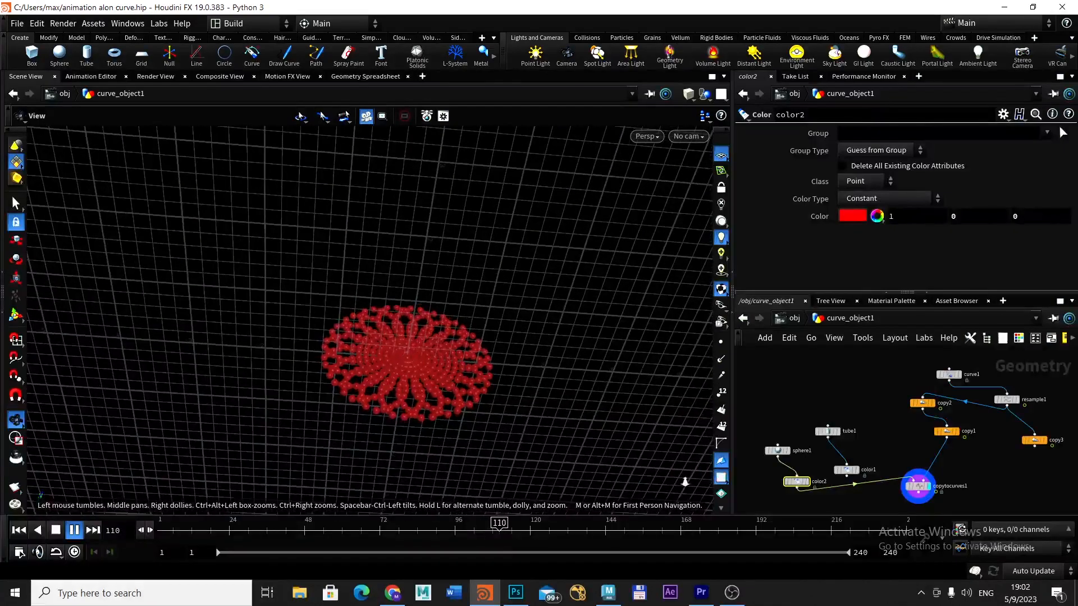
pyautogui.moveTo(275, 376); pyautogui.dragTo(328, 385, button='right')
pyautogui.moveTo(219, 346); pyautogui.dragTo(462, 398, button='right')
pyautogui.moveTo(373, 356); pyautogui.dragTo(296, 341, button='middle')
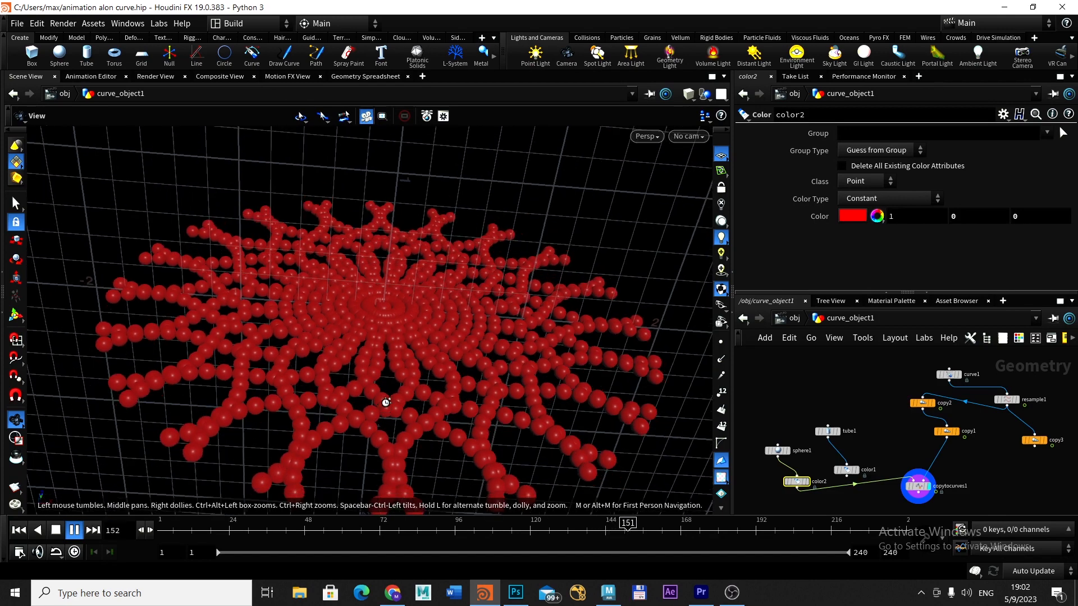
pyautogui.moveTo(386, 400); pyautogui.dragTo(378, 344)
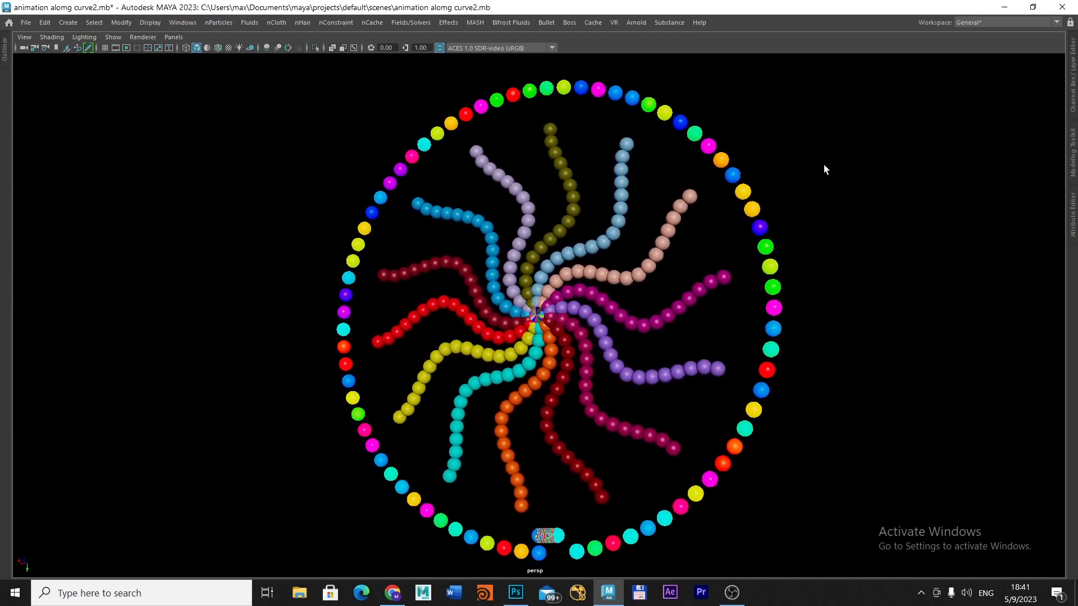
# In Maya's curve2 scene, restore the standard layout and play the sphere animation, viewing it from the top and front
pyautogui.hotkey('ctrl', 'space')
pyautogui.hotkey('ctrl', 'space')
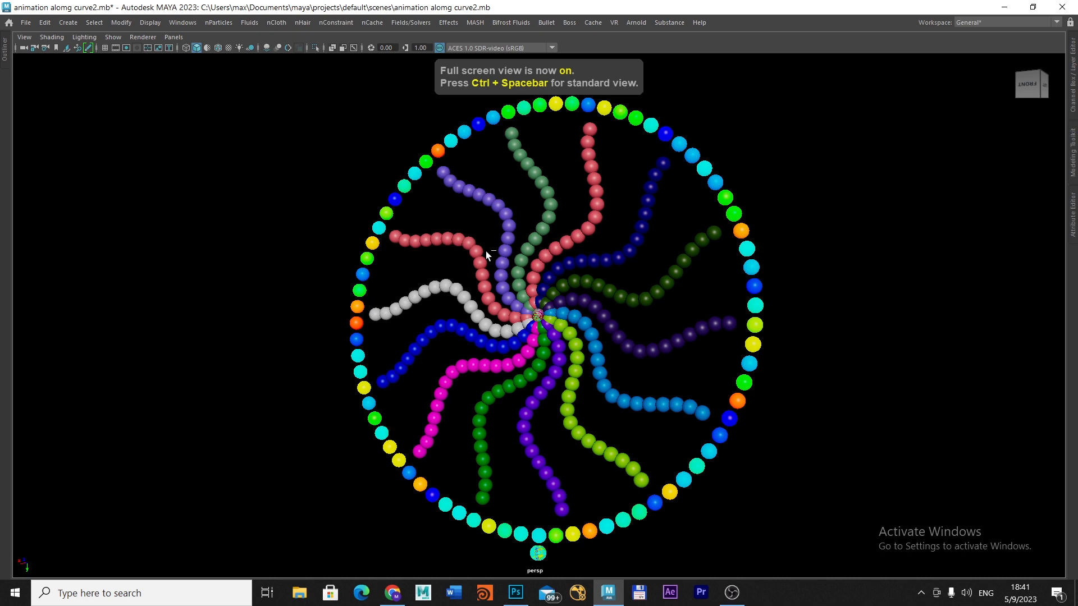
pyautogui.hotkey('ctrl', 'space')
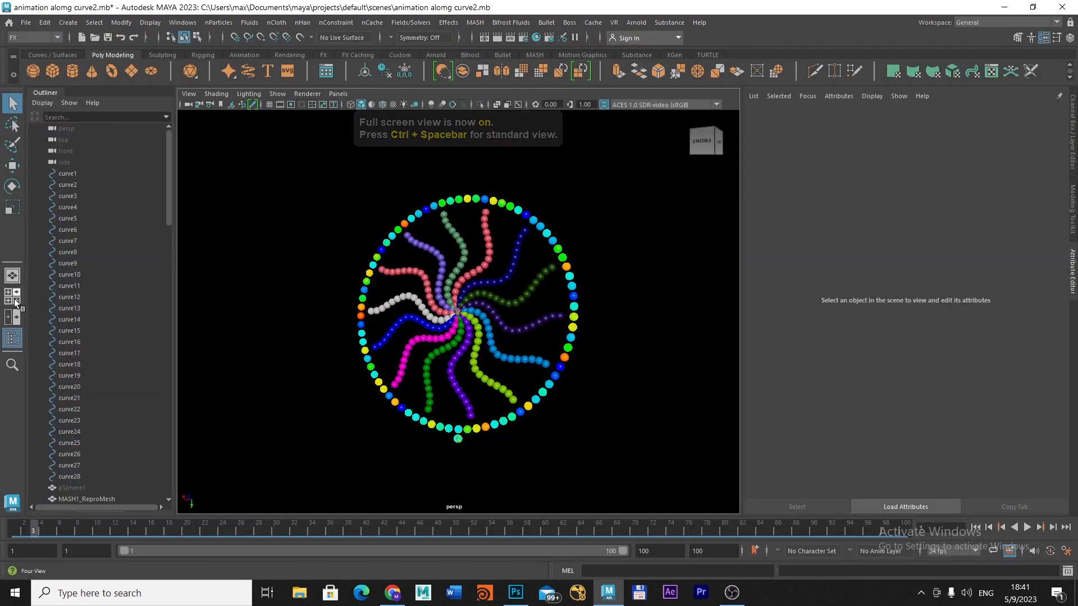
pyautogui.press('space')
pyautogui.press('space')
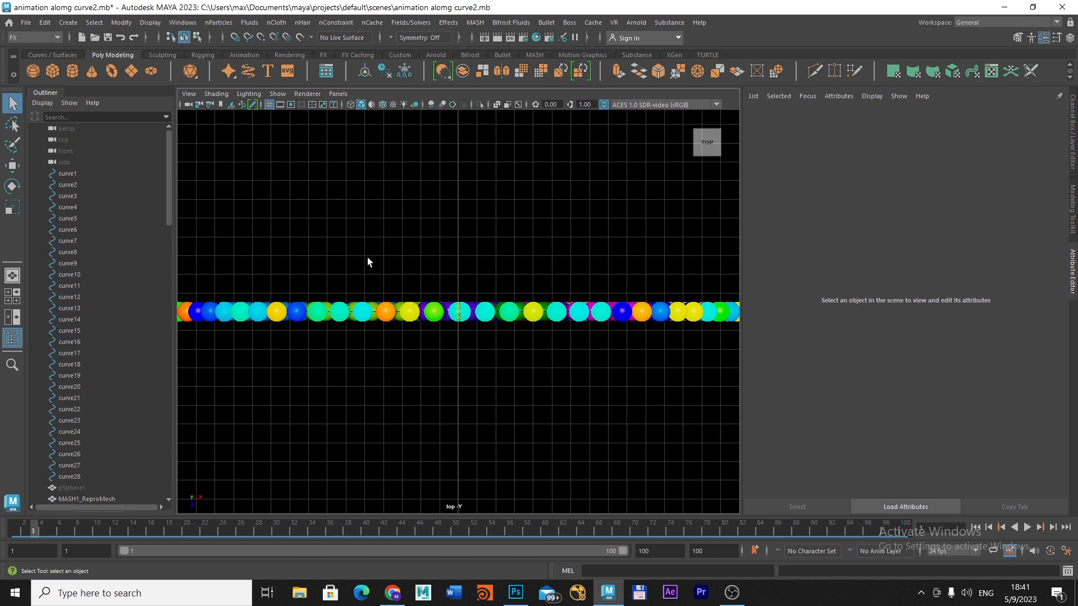
pyautogui.hotkey('alt', 'v')
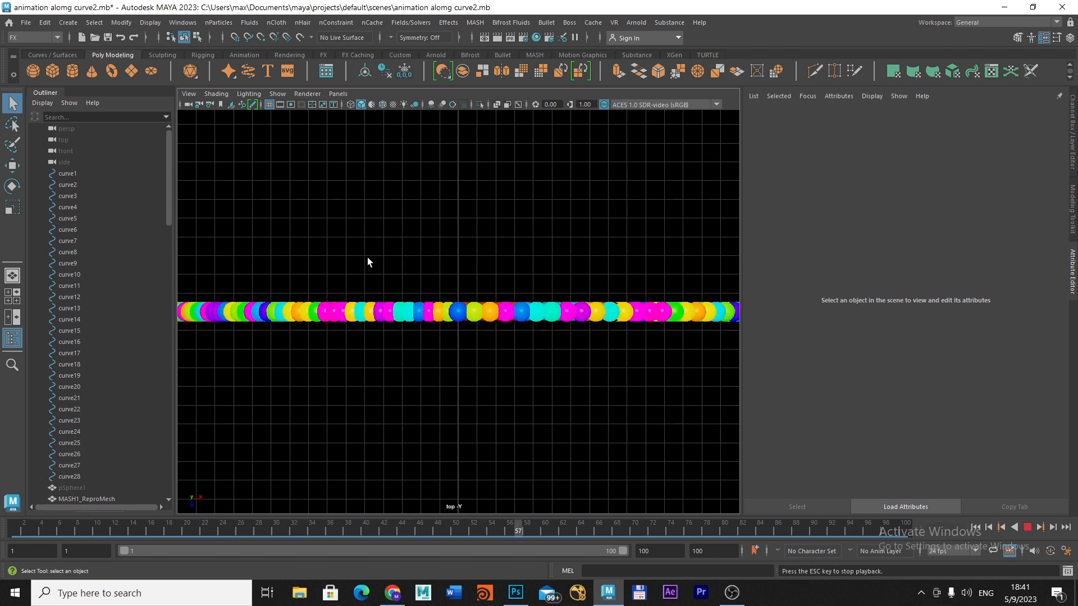
pyautogui.click(10, 301)
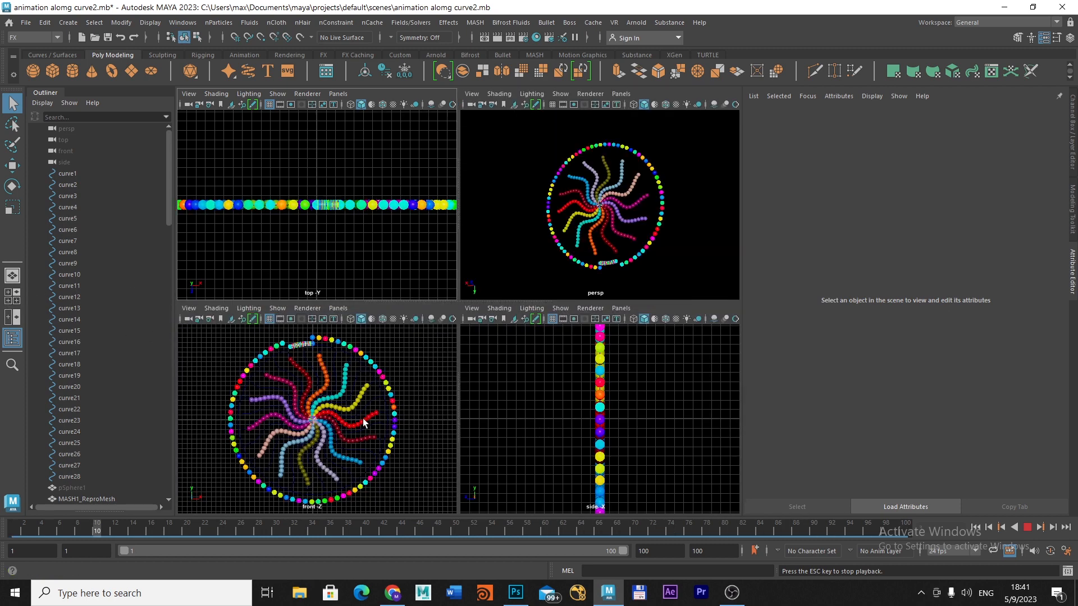
pyautogui.press('space')
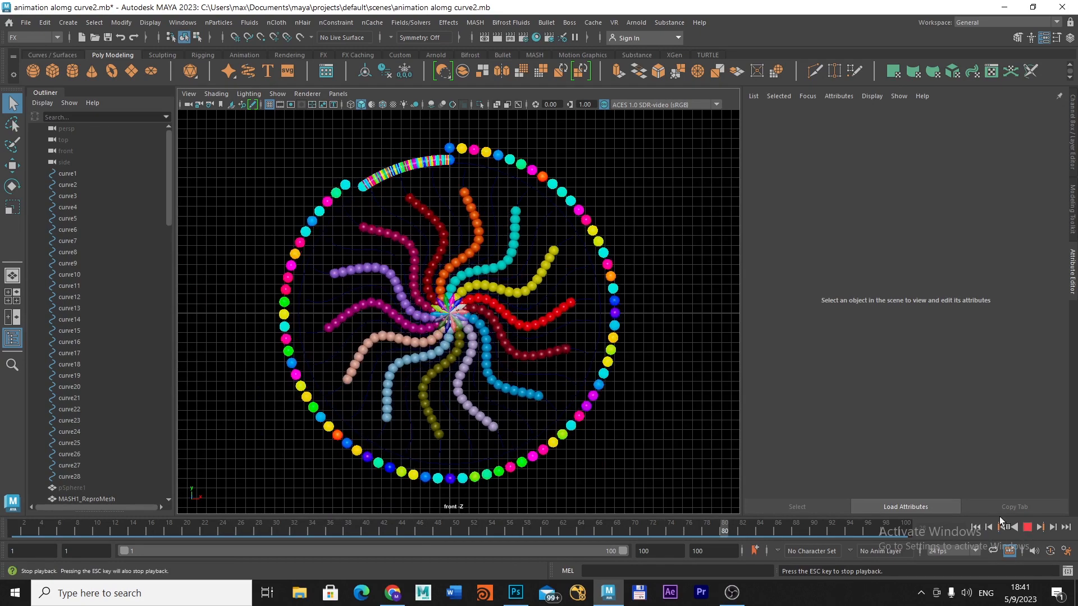
pyautogui.press('space')
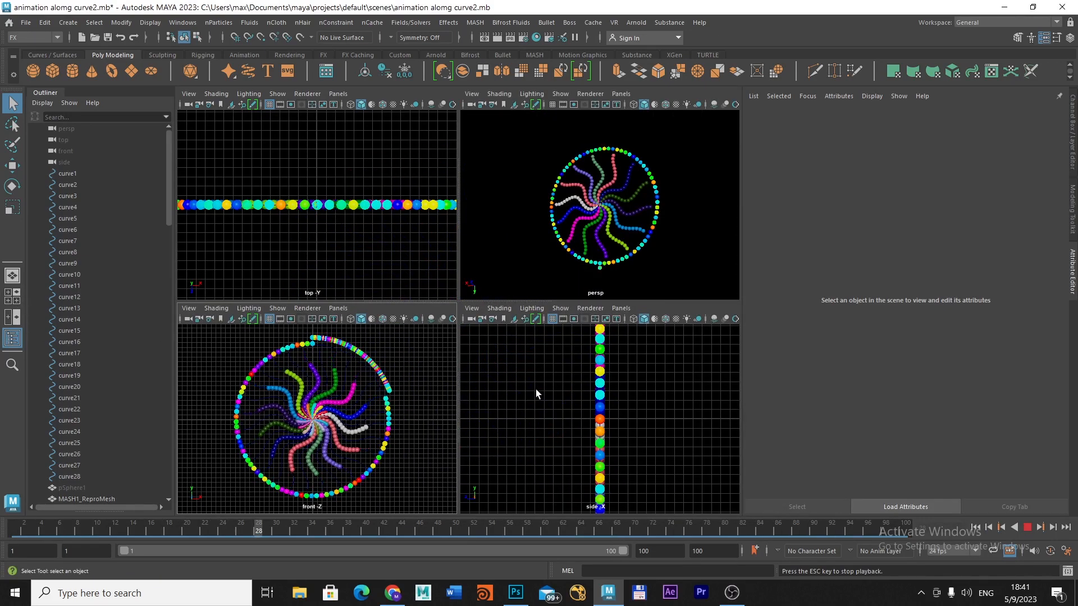
# Examine the playing sphere pattern full screen in the perspective view from a tilted close-up angle, and return to the four-view standard layout
pyautogui.keyDown('alt'); pyautogui.click(537, 260); pyautogui.keyUp('alt')
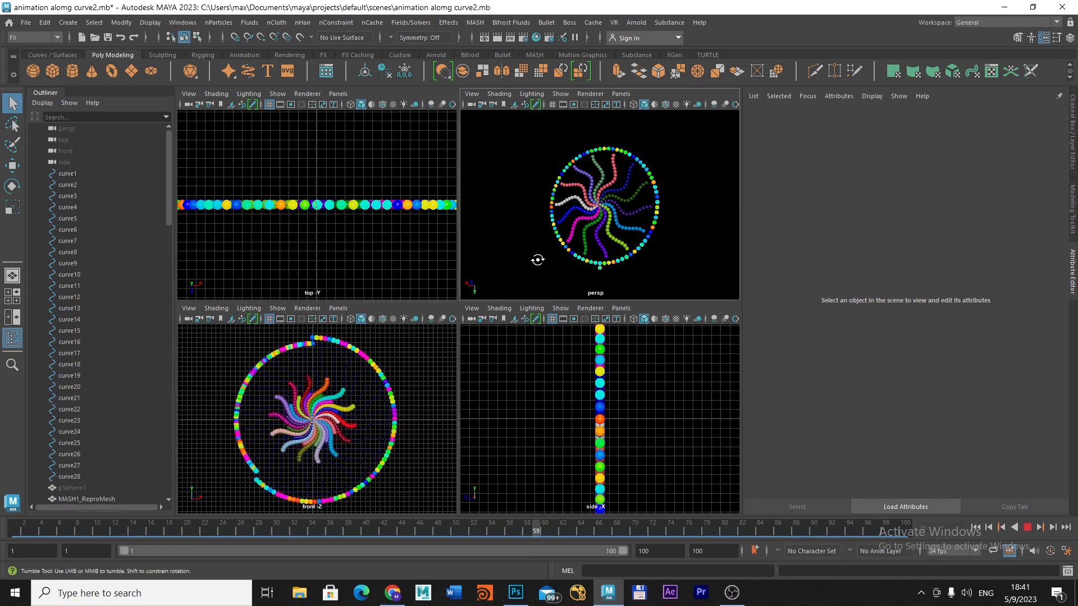
pyautogui.moveTo(537, 260)
pyautogui.keyDown('alt'); pyautogui.mouseDown()
pyautogui.moveTo(522, 243)
pyautogui.moveTo(533, 221)
pyautogui.moveTo(574, 229)
pyautogui.moveTo(553, 253)
pyautogui.mouseUp(); pyautogui.keyUp('alt')
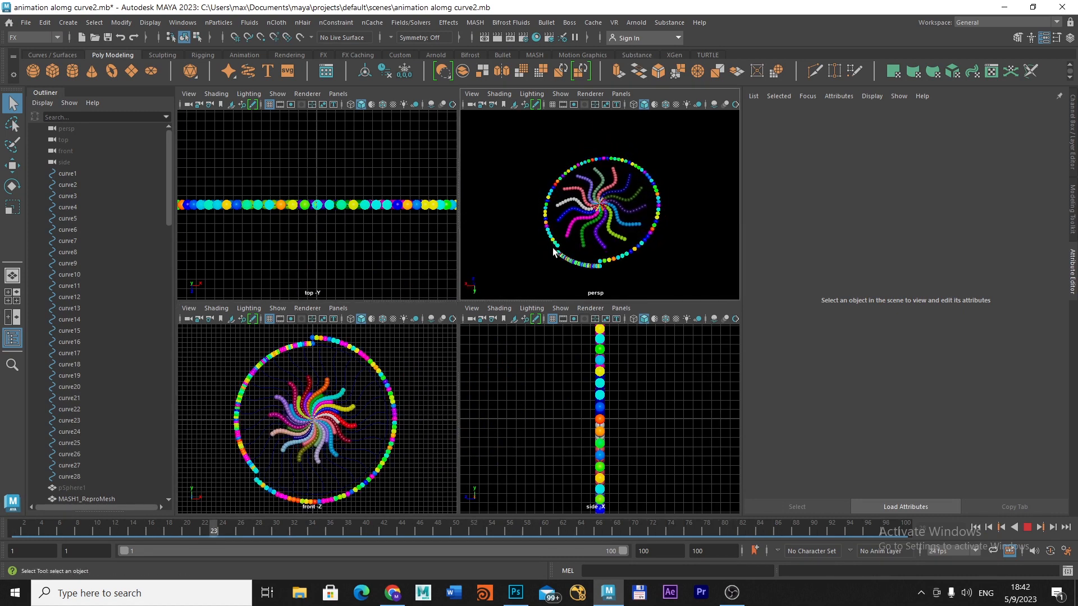
pyautogui.press('space')
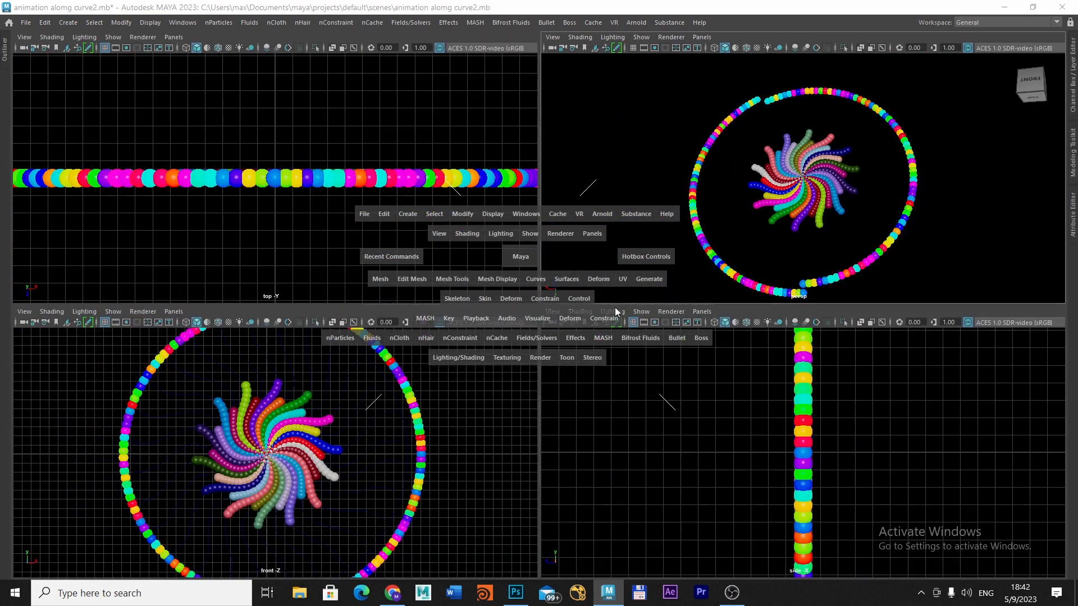
pyautogui.hotkey('ctrl', 'space')
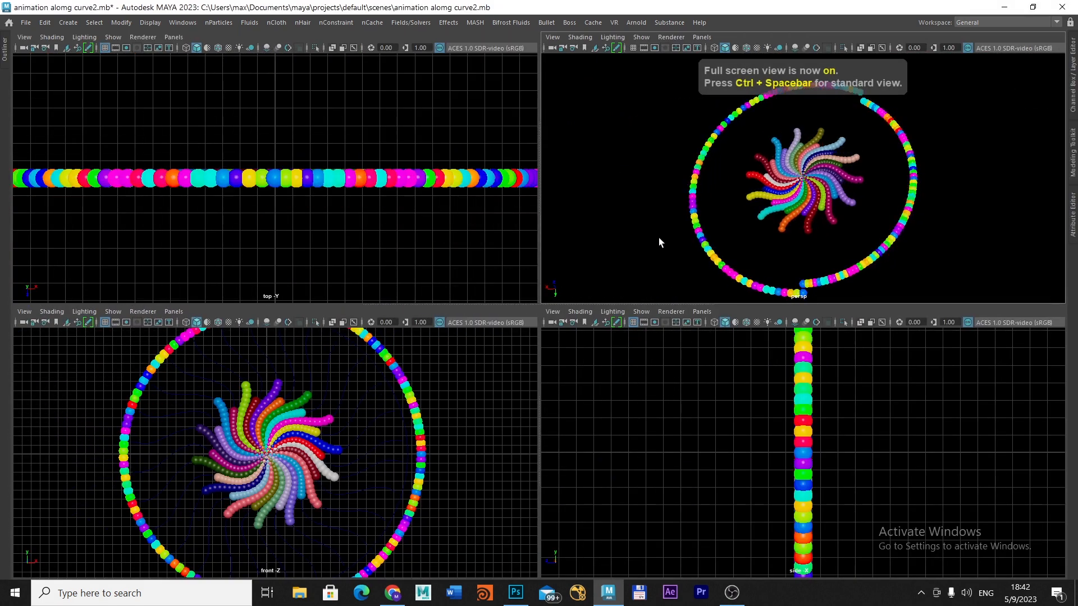
pyautogui.press('space')
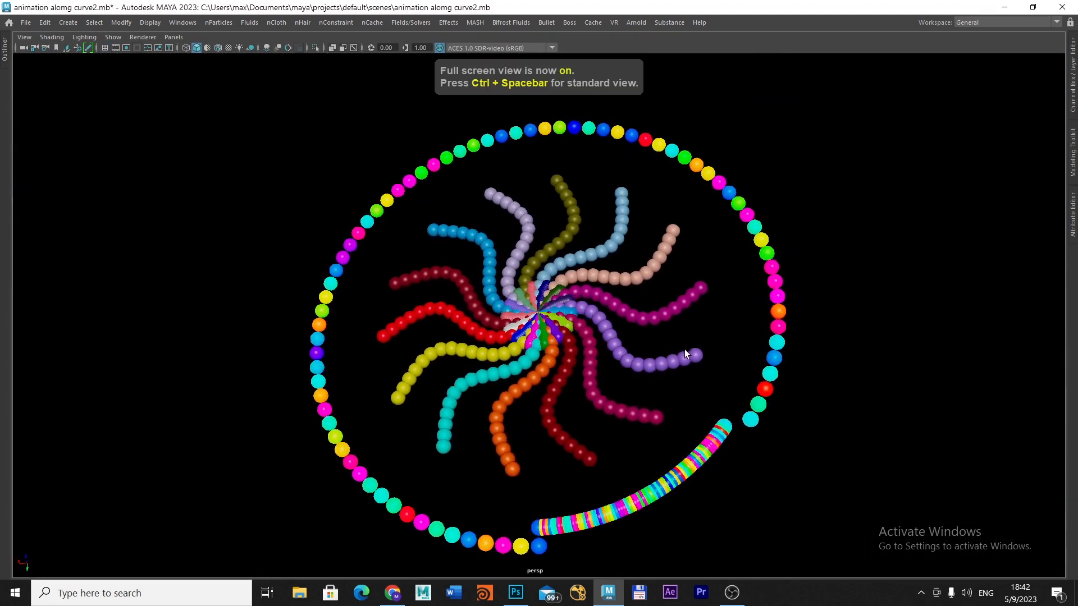
pyautogui.keyDown('alt'); pyautogui.moveTo(672, 337); pyautogui.dragTo(722, 320); pyautogui.keyUp('alt')
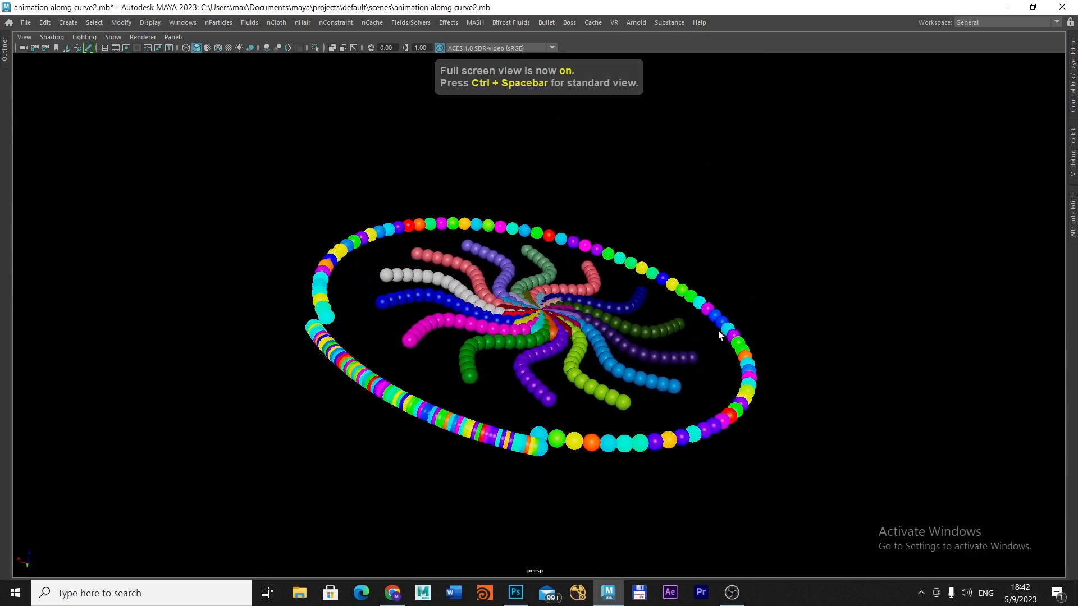
pyautogui.keyDown('alt'); pyautogui.moveTo(719, 335); pyautogui.dragTo(999, 355, button='right'); pyautogui.keyUp('alt')
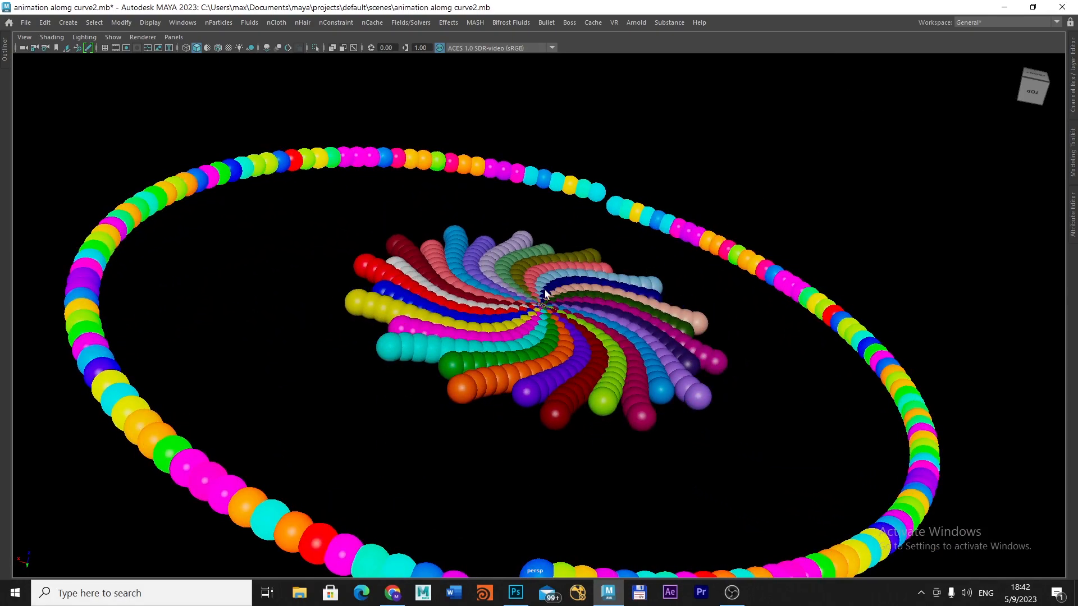
pyautogui.press('space')
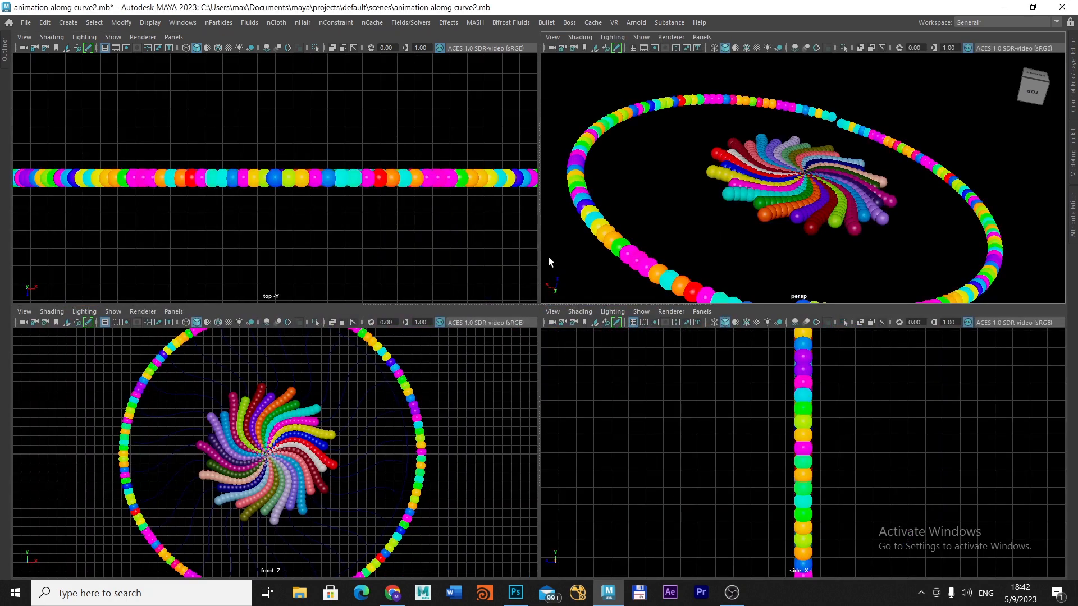
pyautogui.hotkey('ctrl', 'space')
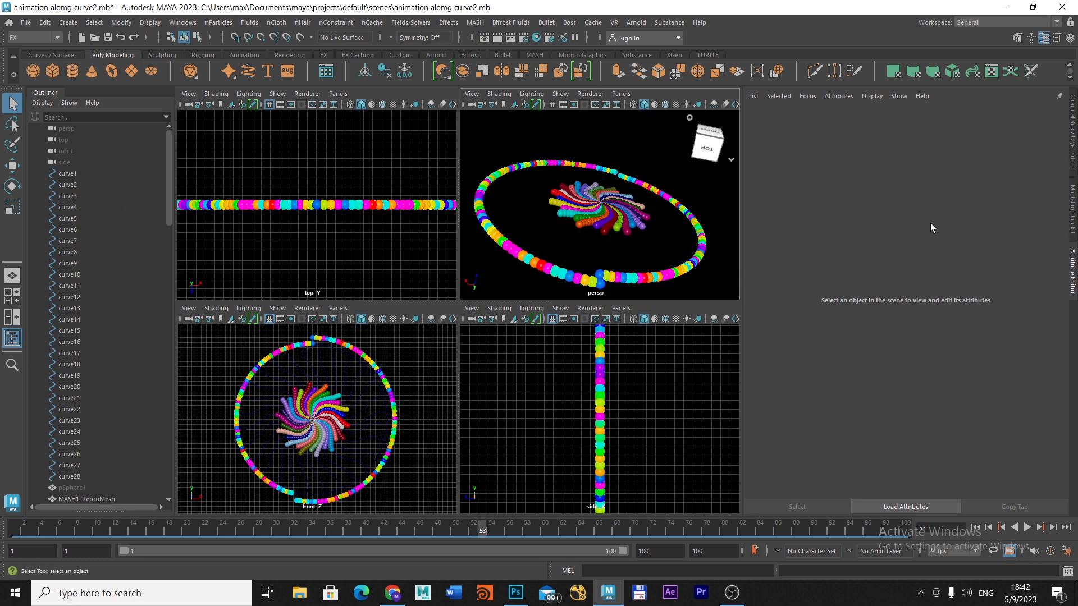
# Look through the Outliner's MASH networks, sphere objects and ReproMesh entries
pyautogui.scroll(-20, 99, 297)
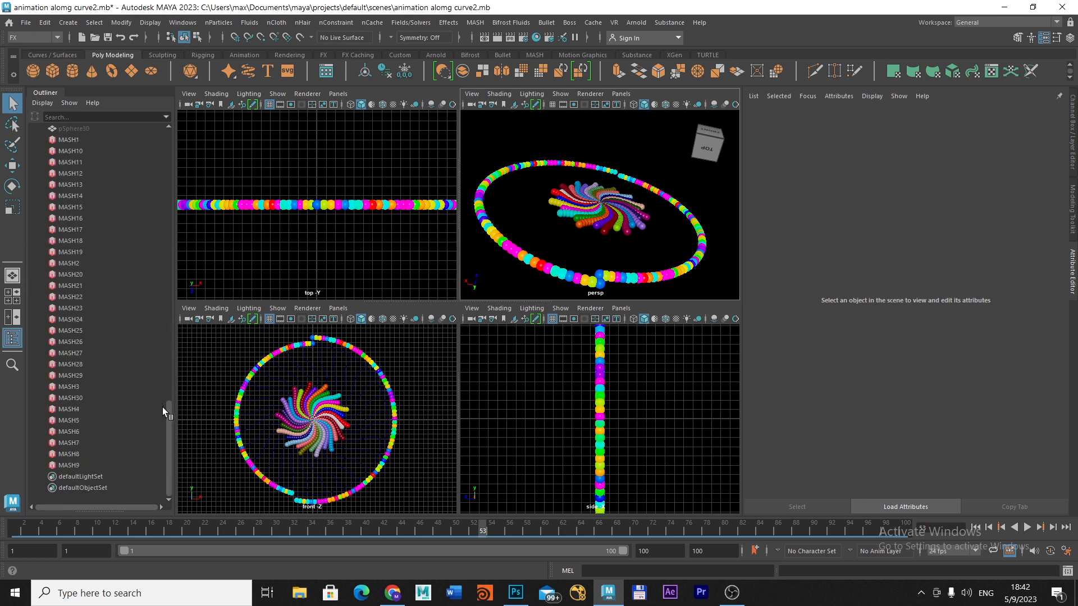
pyautogui.scroll(8, 166, 413)
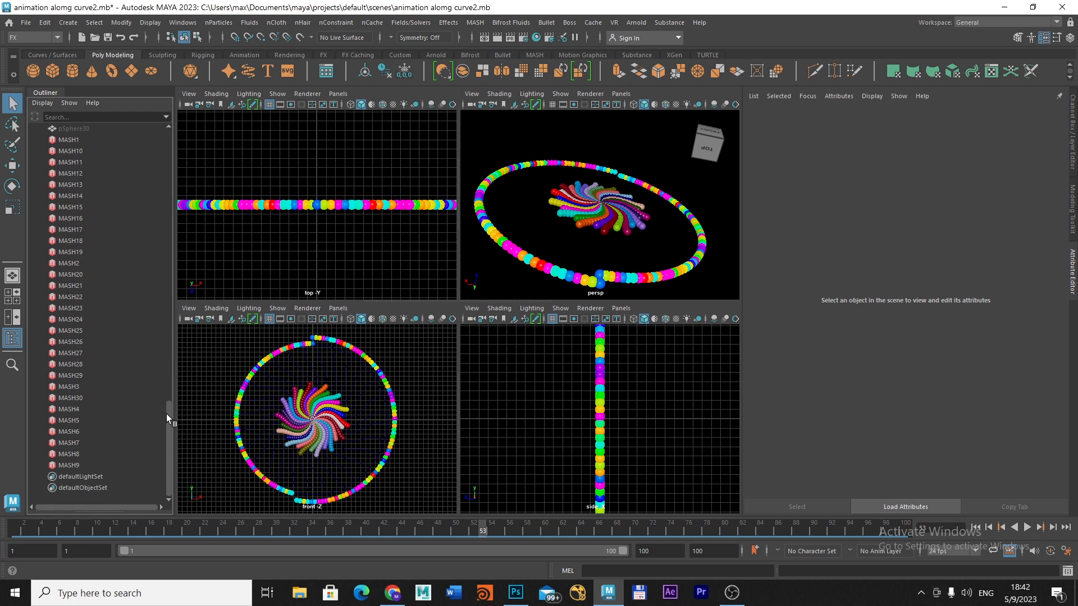
pyautogui.scroll(10, 129, 217)
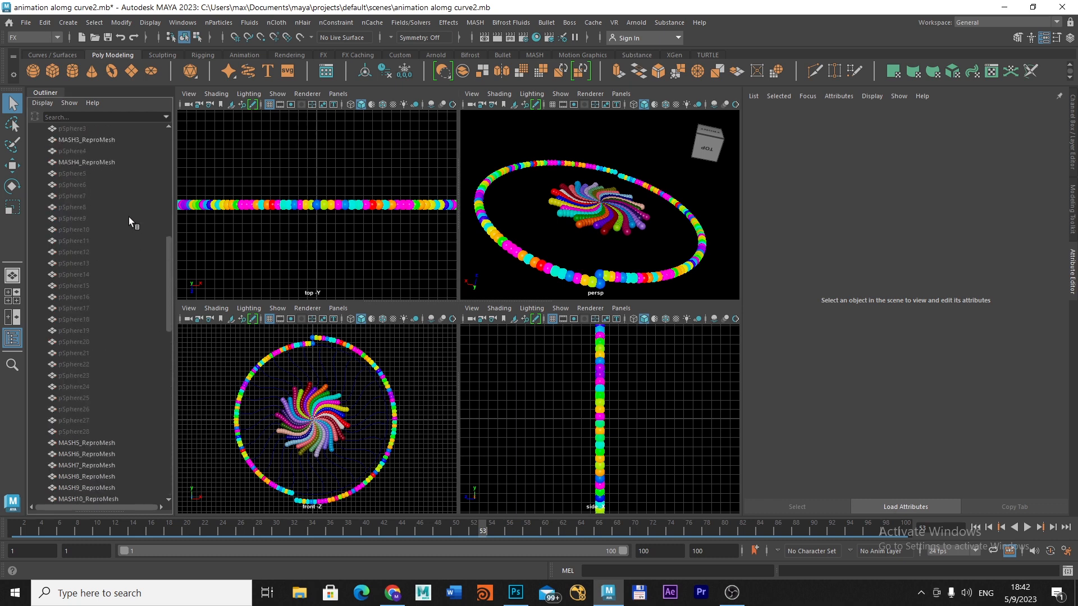